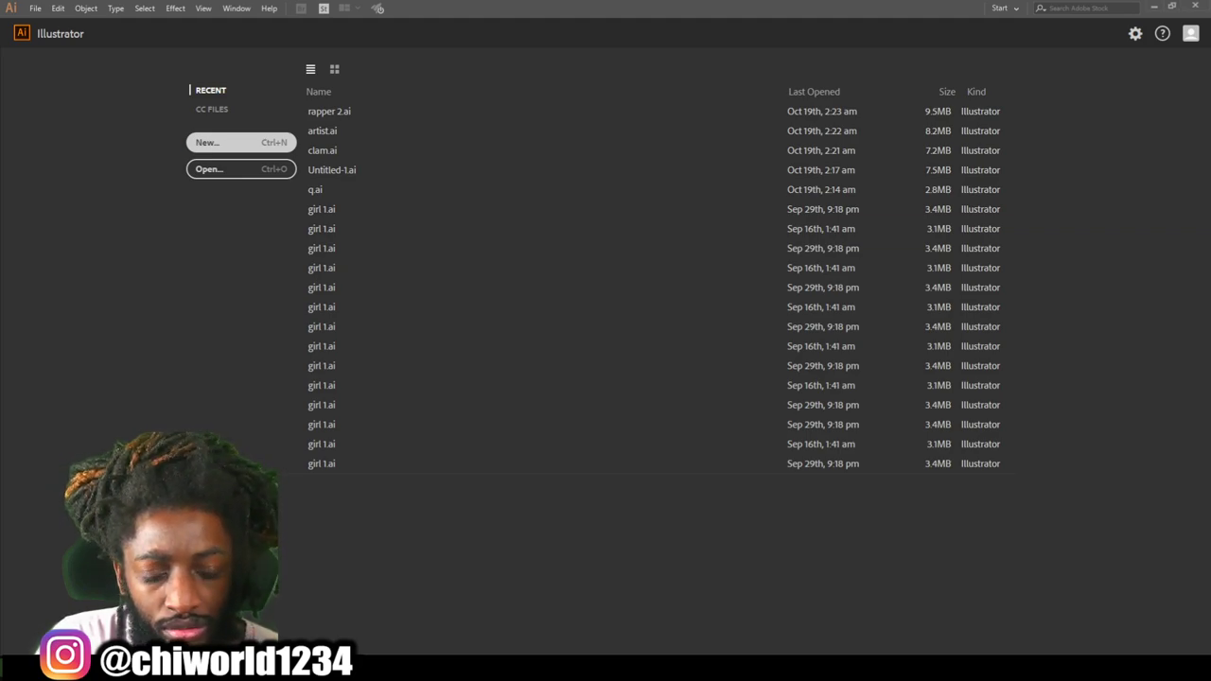
Create a new 18 x 18 inch CMYK document with one artboard.
left_click(227, 142)
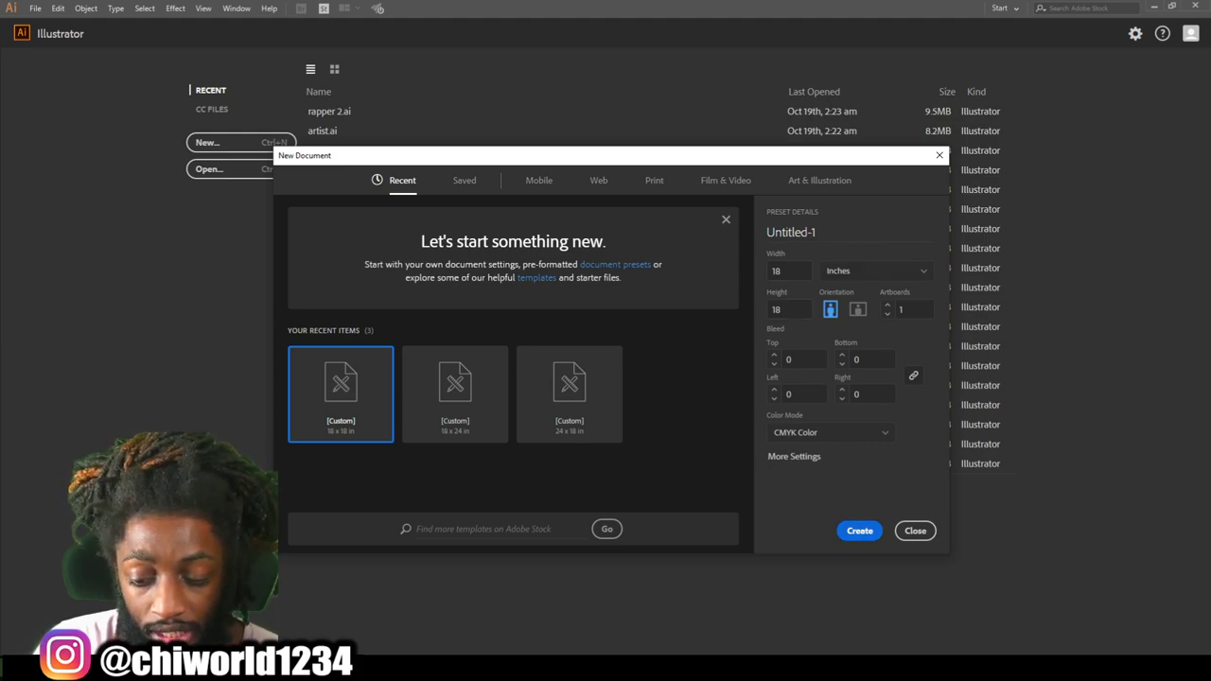
key("Return")
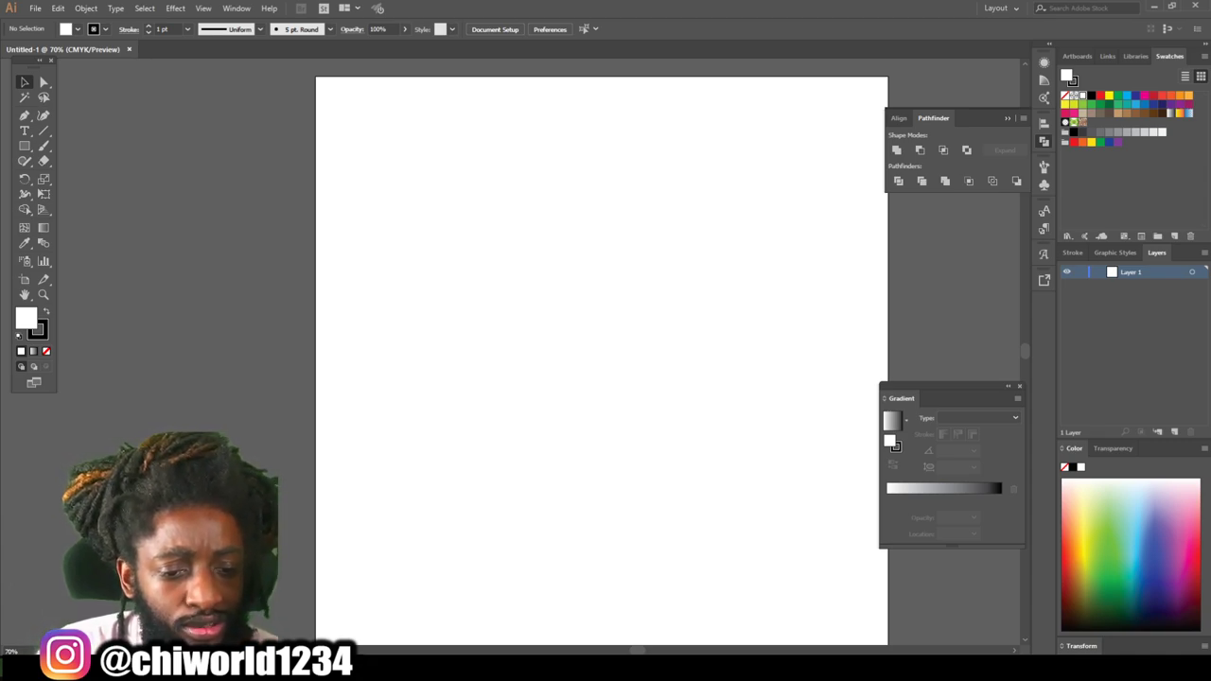
Create a calligraphic brush with a pressure-controlled size of 3 pt and a size variation of 3 pt.
left_click(329, 29)
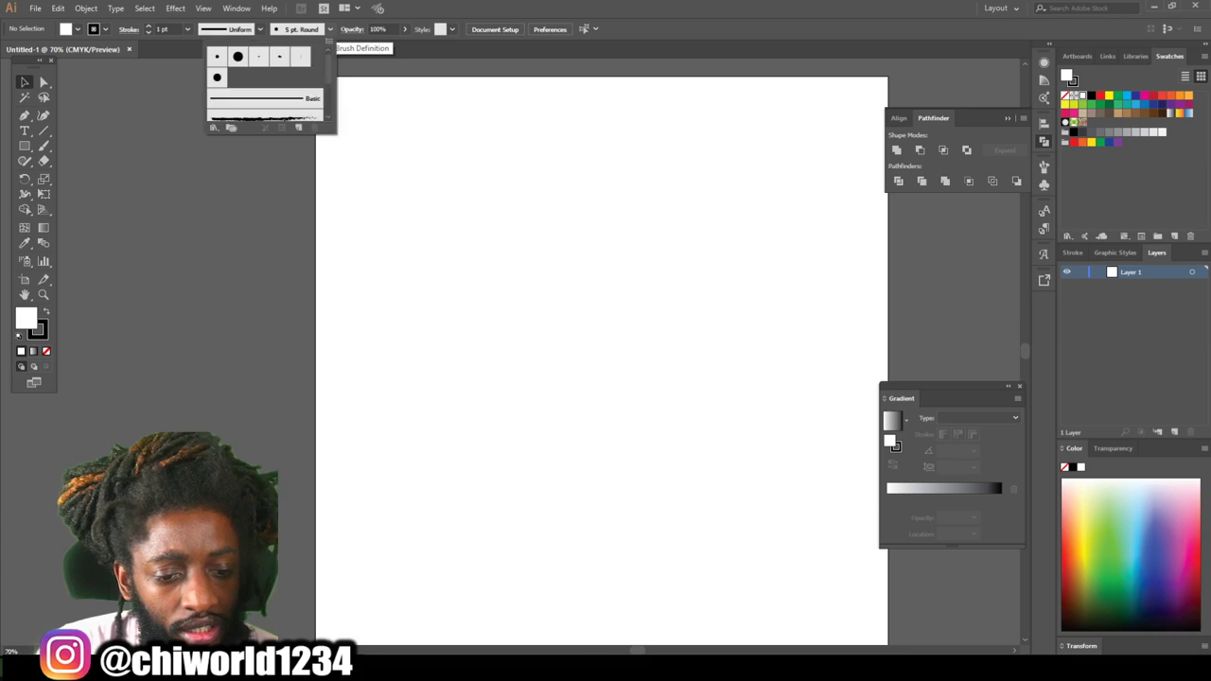
left_click(298, 127)
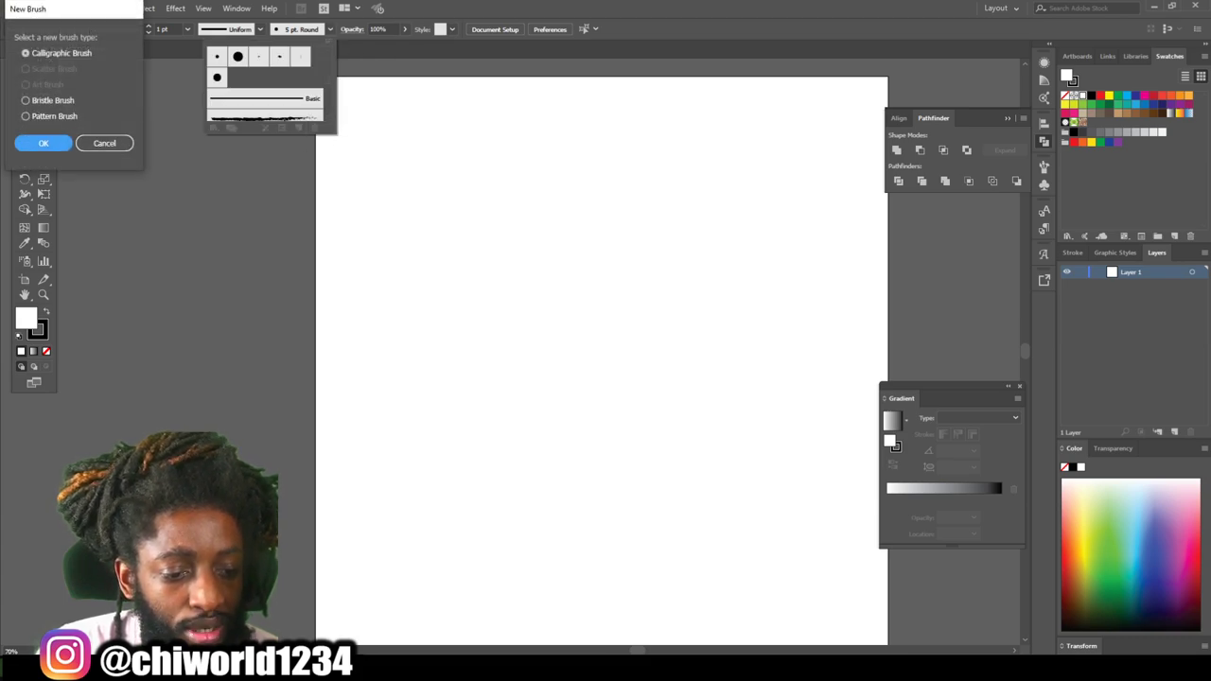
left_click(43, 143)
left_click(210, 194)
left_click(198, 237)
double_click(145, 196)
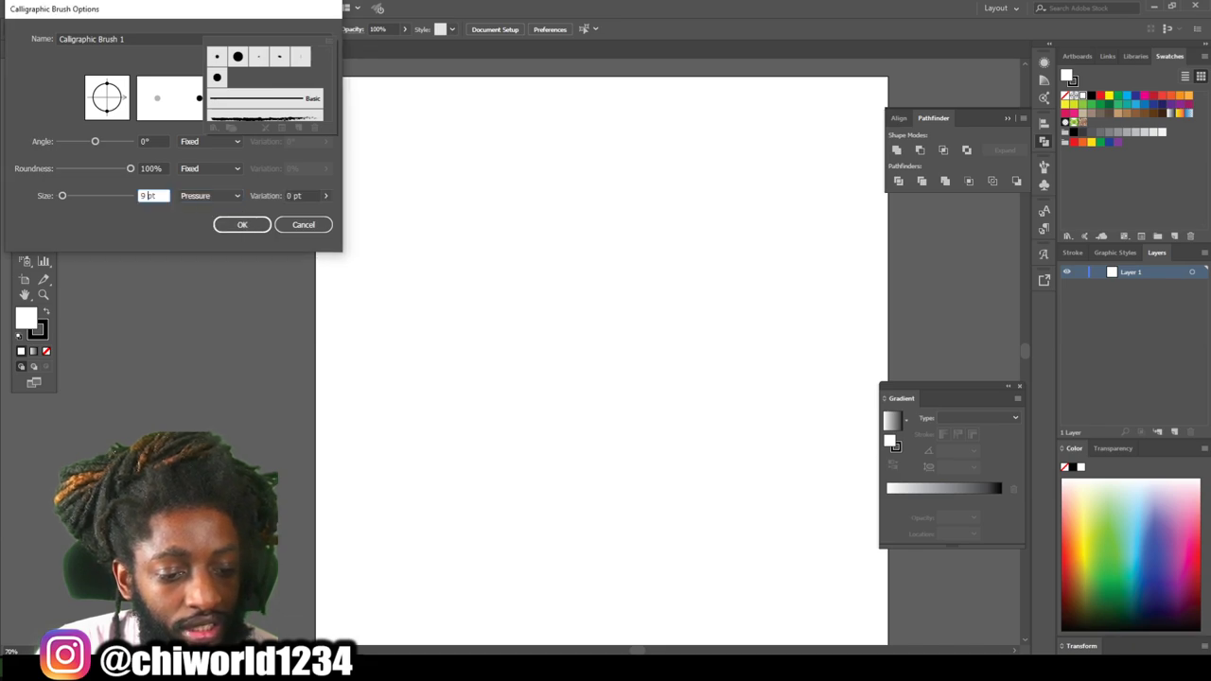
type("3")
key("Tab")
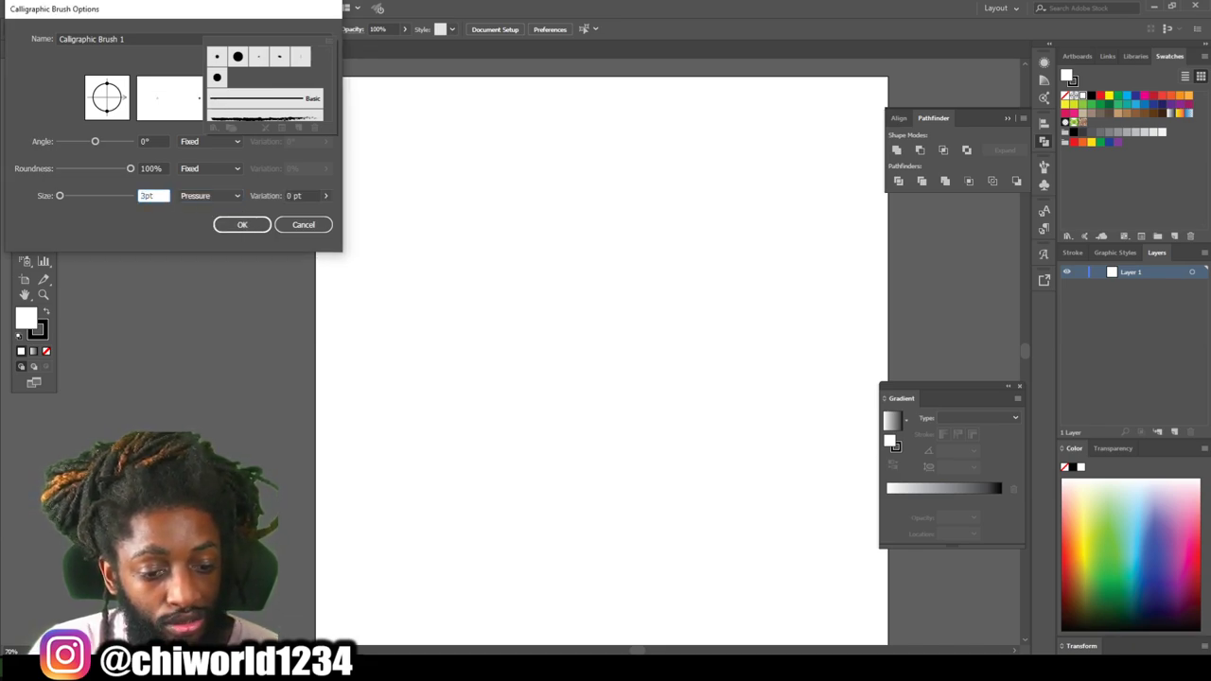
key("Tab")
type("3pt")
key("Return")
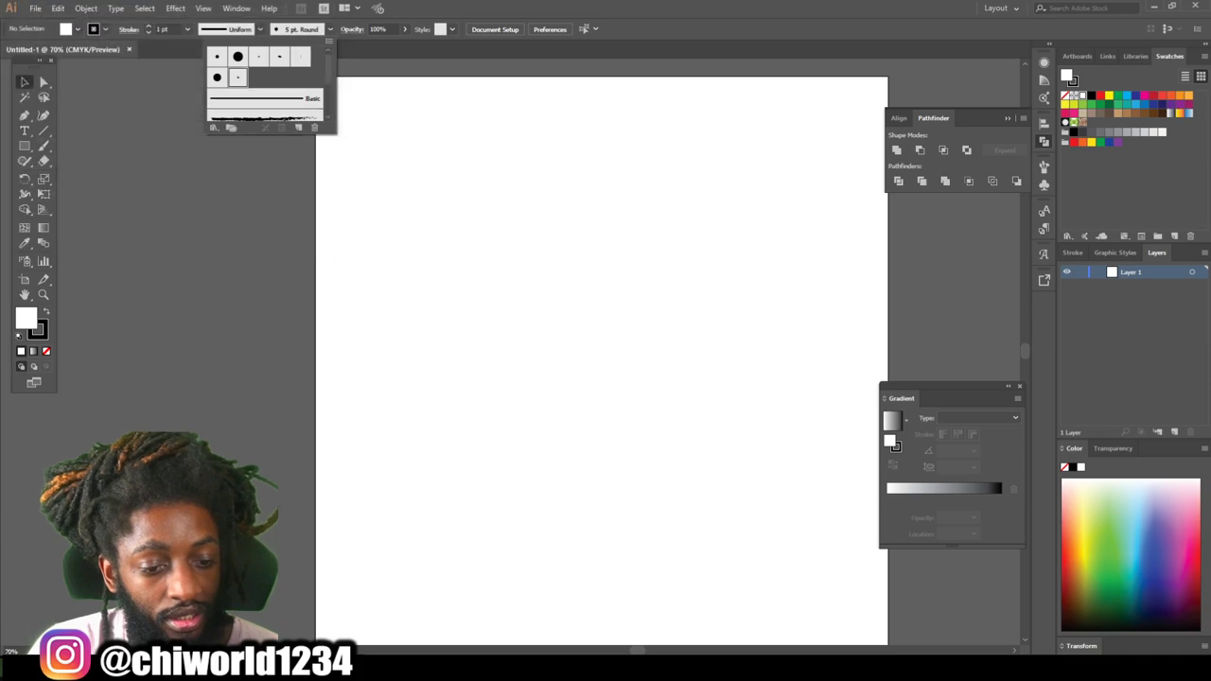
key("Escape")
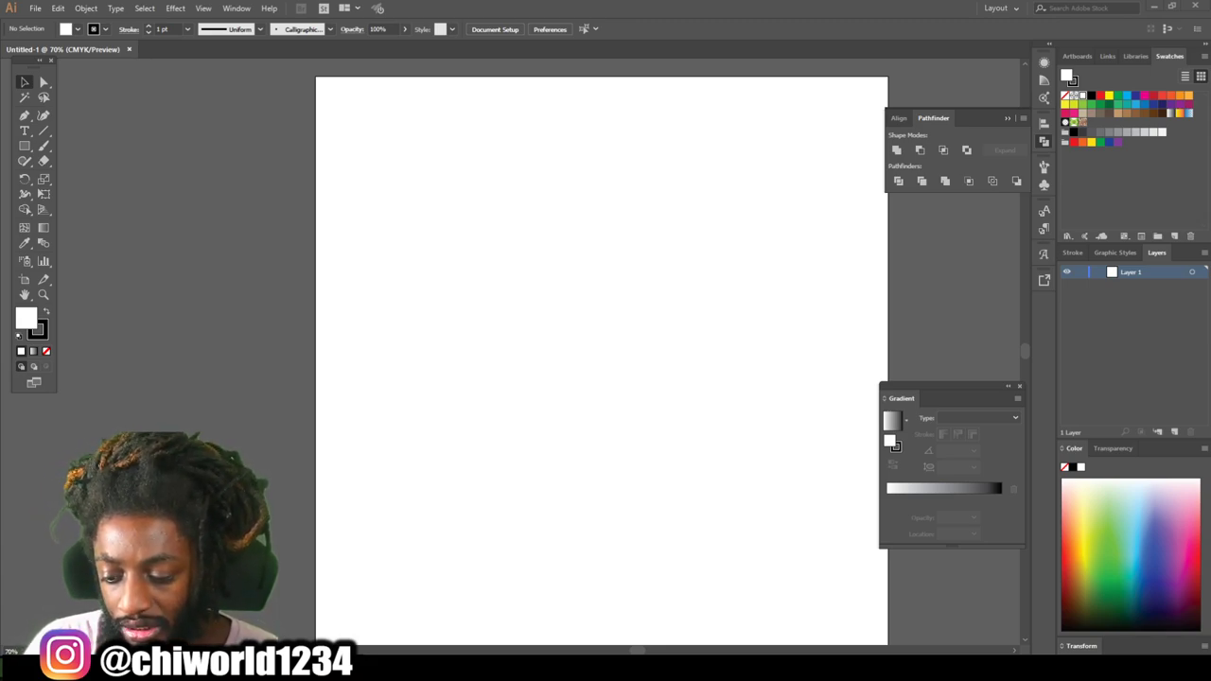
left_click(1059, 667)
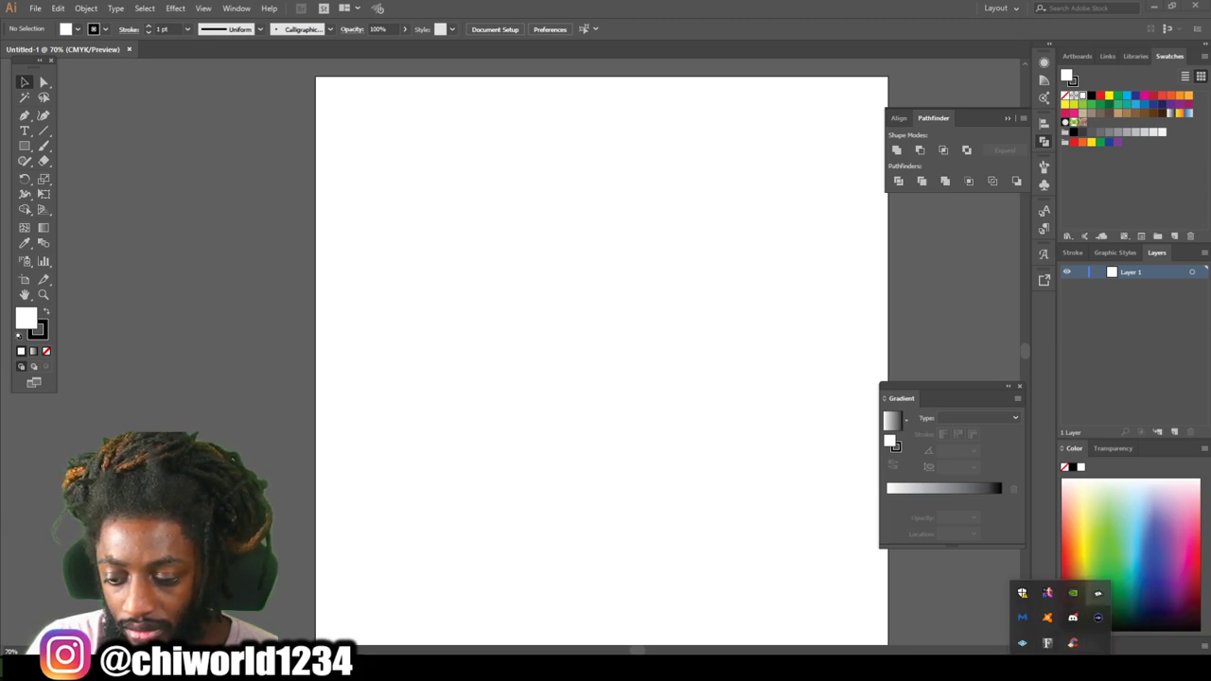
left_click(1097, 593)
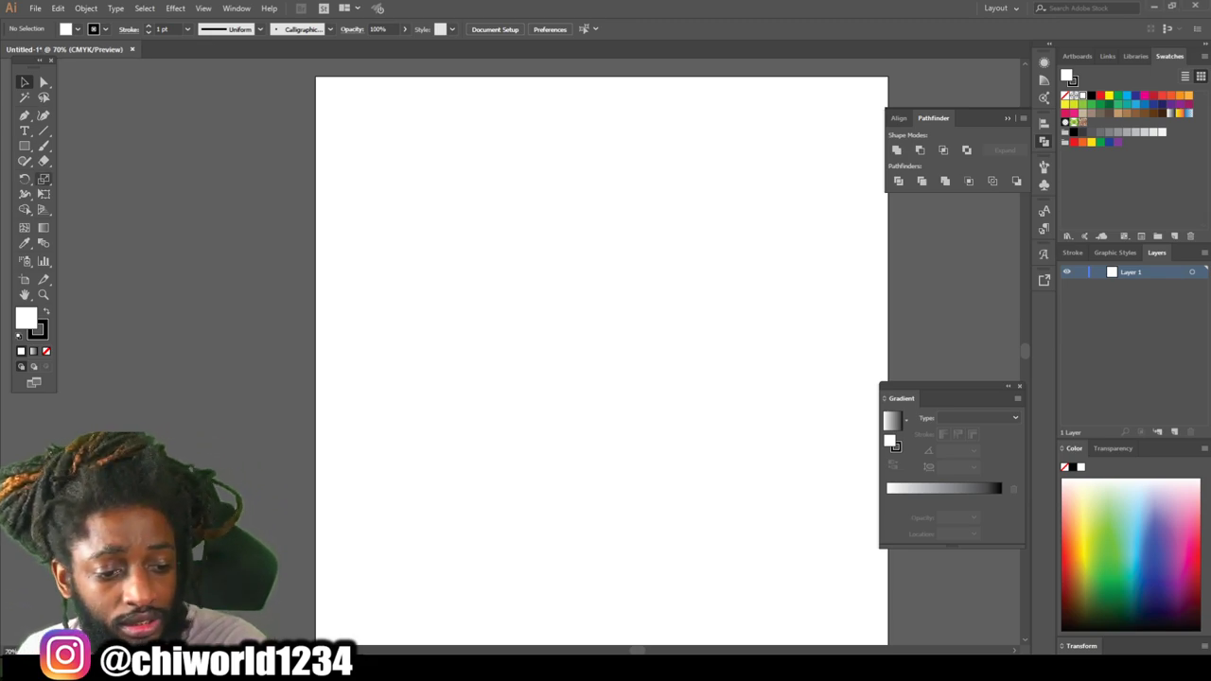
Paint freehand test strokes with the Paintbrush tool and undo them.
key("b")
mouse_move(278, 172)
left_mouse_down()
mouse_move(248, 232)
mouse_move(257, 303)
mouse_move(243, 357)
mouse_move(297, 241)
left_mouse_up()
key("ctrl+z")
key("ctrl+z")
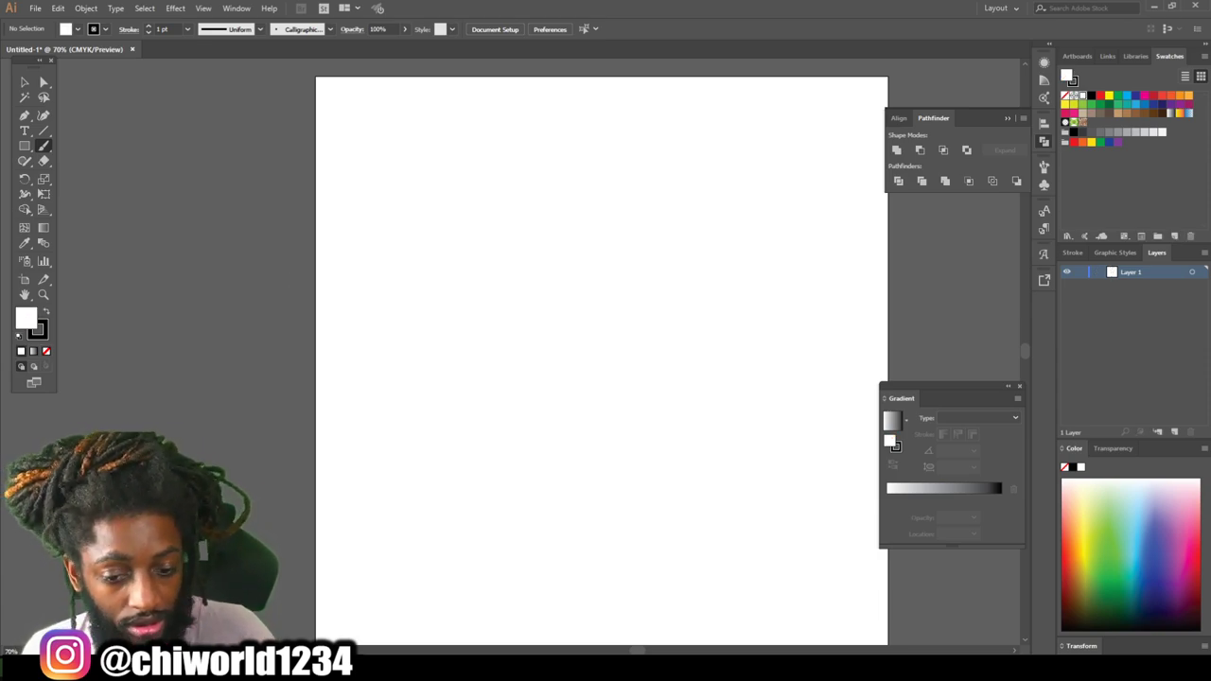
mouse_move(709, 334)
left_mouse_down()
mouse_move(627, 325)
mouse_move(568, 338)
mouse_move(481, 478)
left_mouse_up()
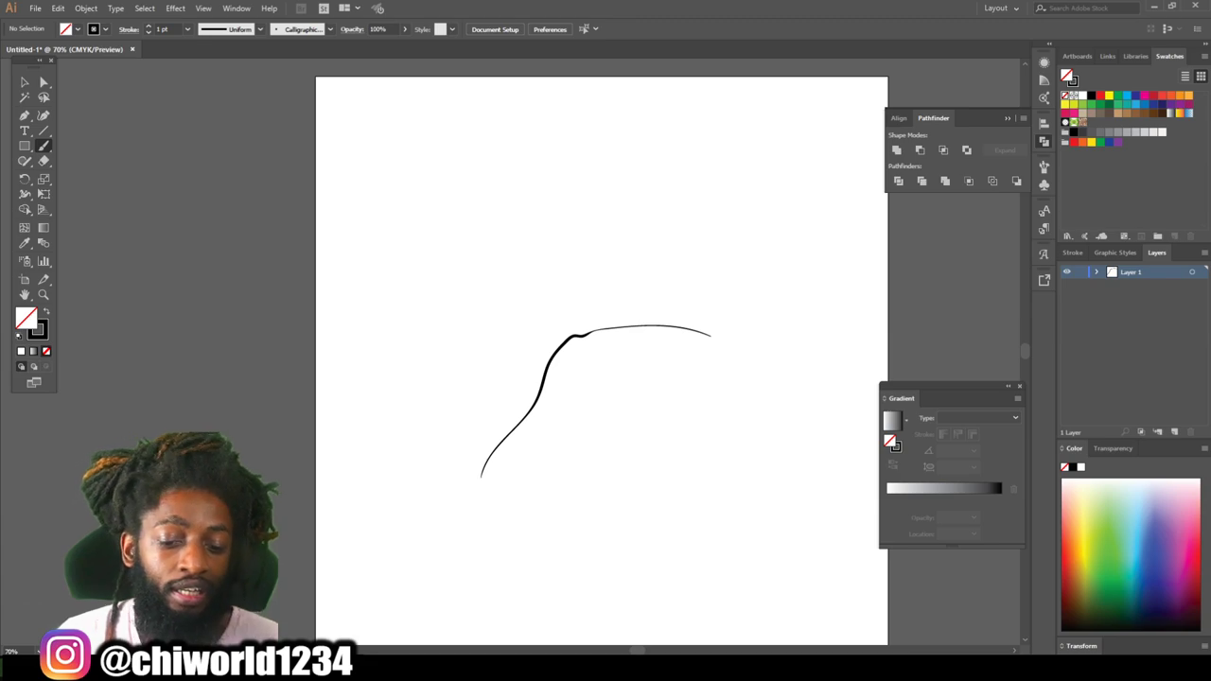
key("ctrl+z")
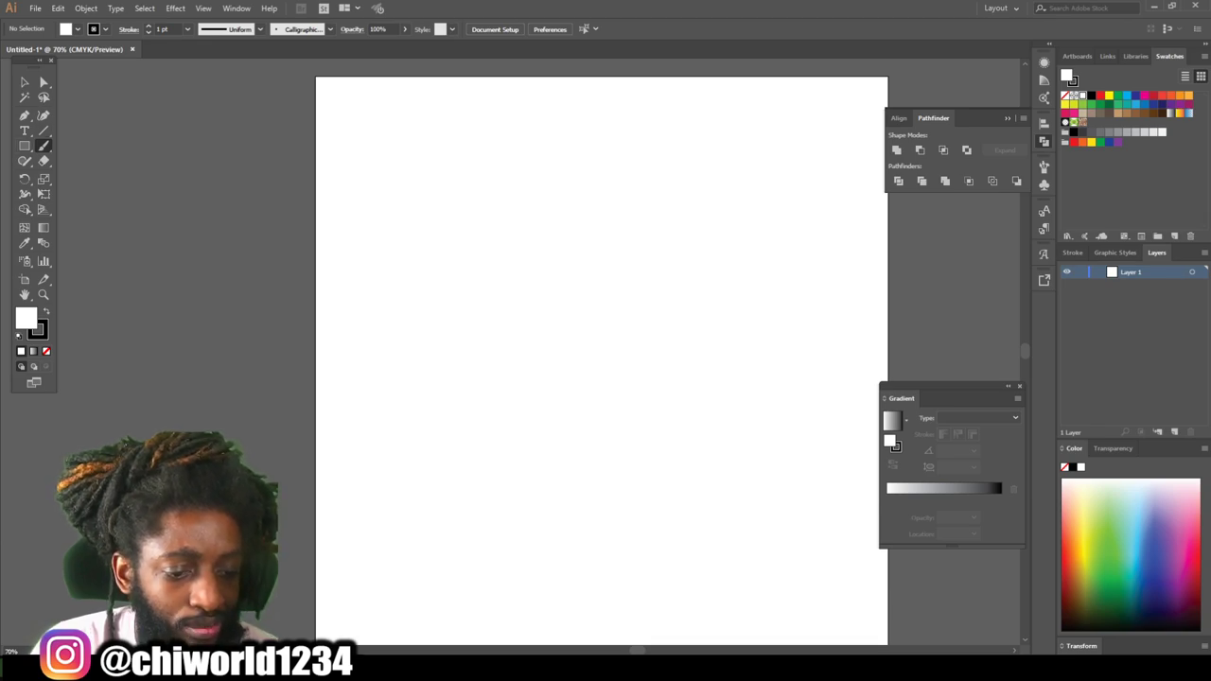
Set the Paintbrush fidelity one notch closer to Smooth and paint a long arc across the artboard.
left_click(43, 146)
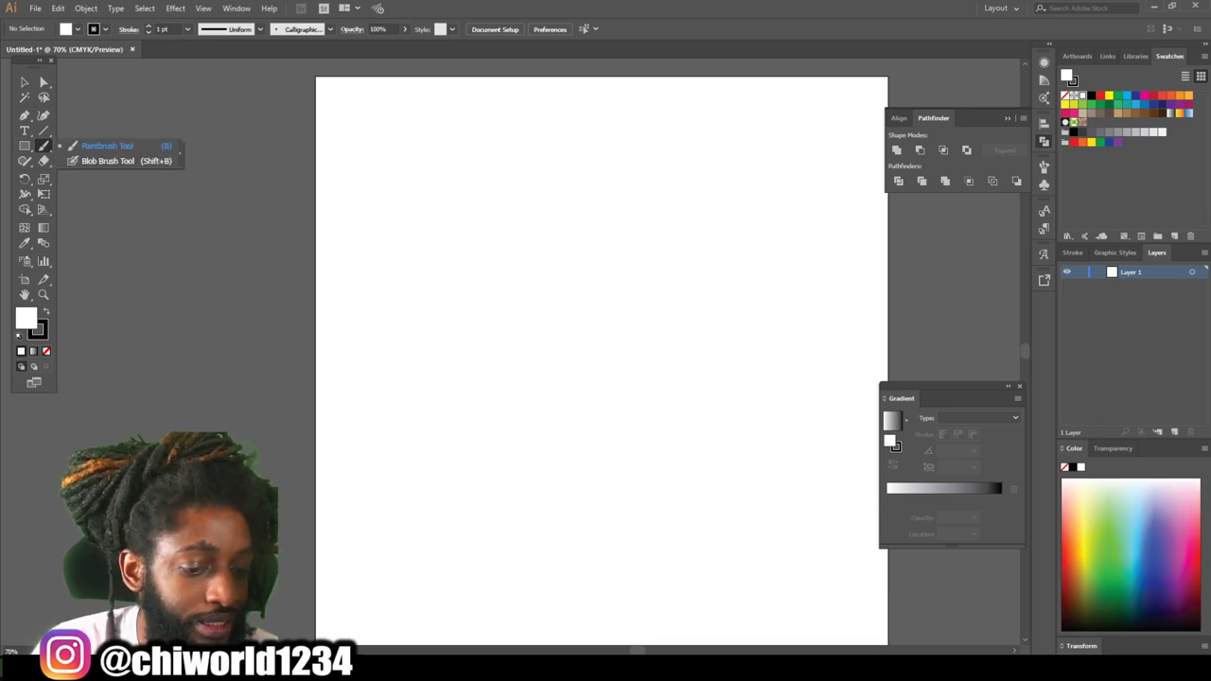
left_click(107, 146)
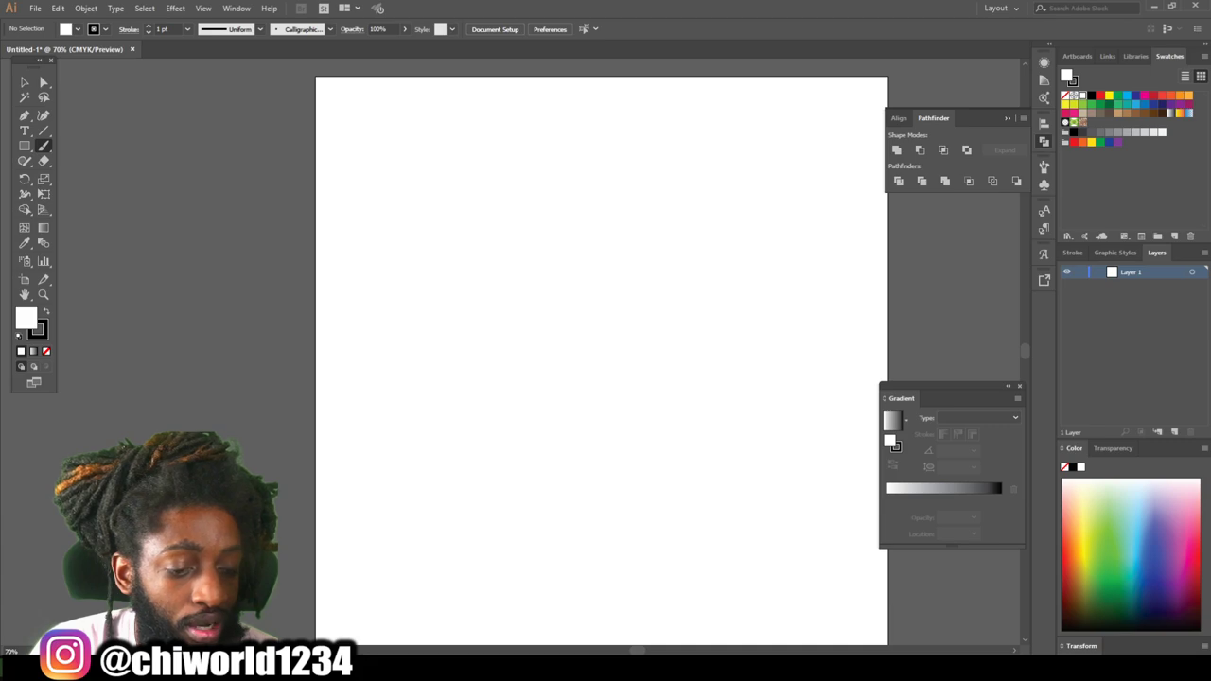
double_click(43, 147)
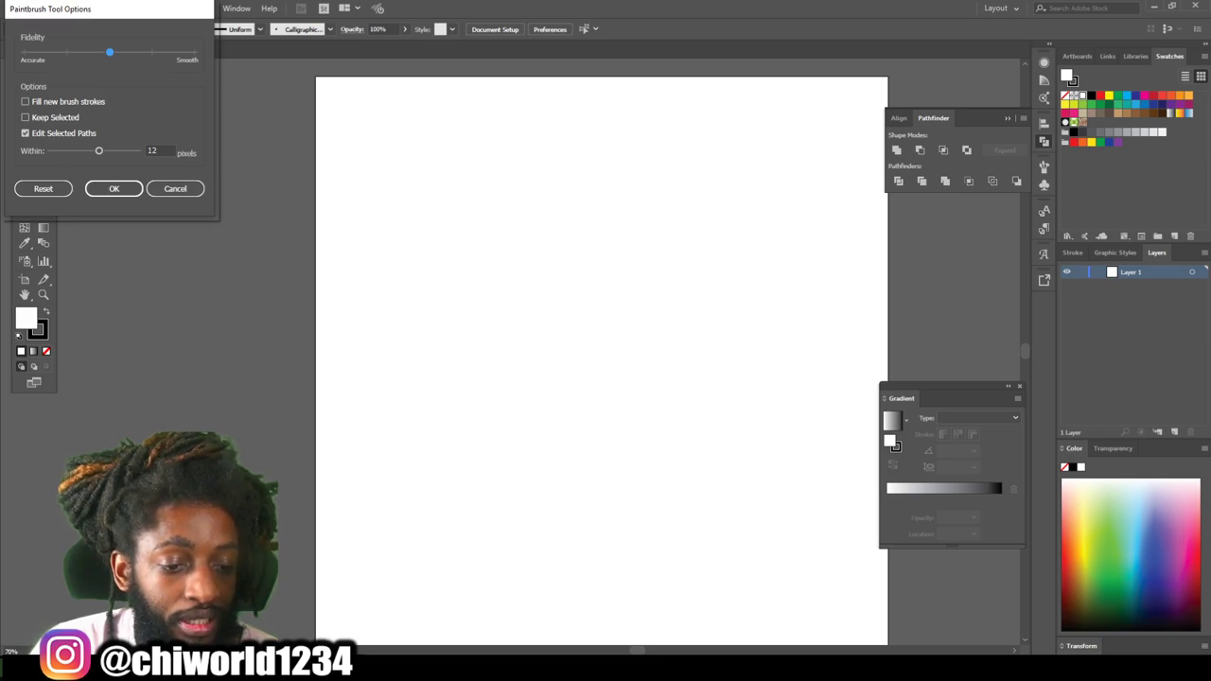
left_click_drag(110, 52, 151, 52)
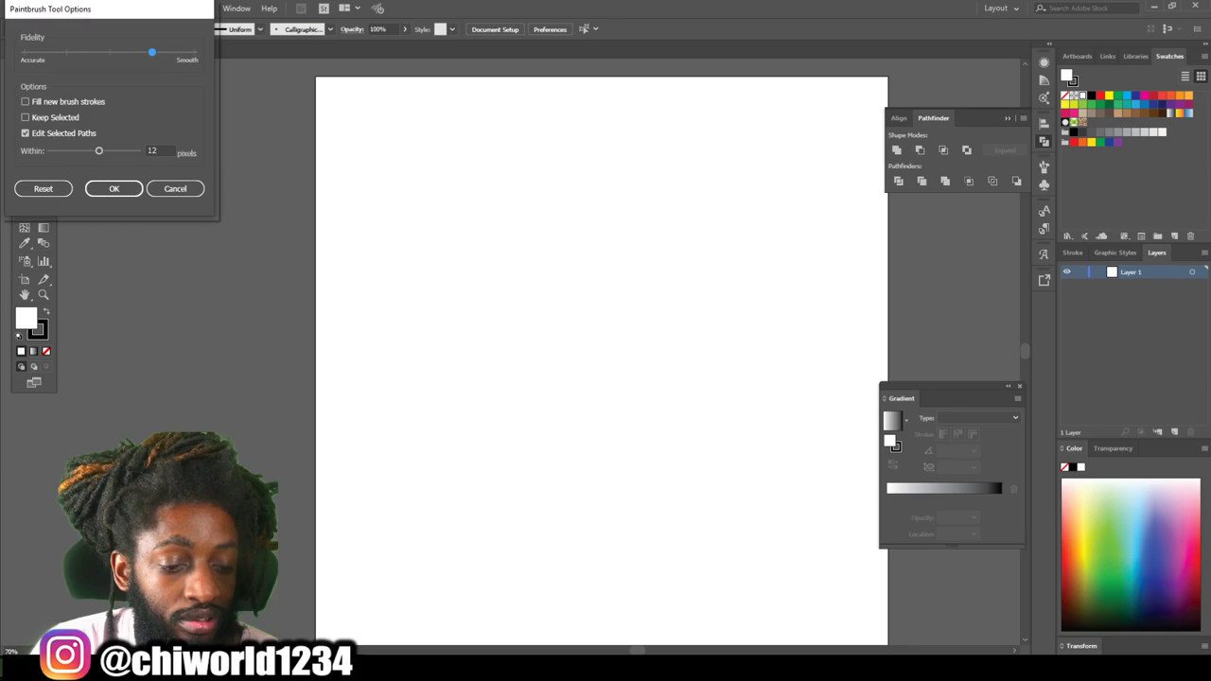
left_click(113, 188)
mouse_move(731, 495)
left_mouse_down()
mouse_move(740, 364)
mouse_move(713, 287)
mouse_move(671, 236)
mouse_move(605, 204)
mouse_move(473, 215)
left_mouse_up()
Set the Paintbrush fidelity fully to Accurate and paint two more arcs inside the first one.
double_click(44, 145)
left_click_drag(152, 52, 24, 52)
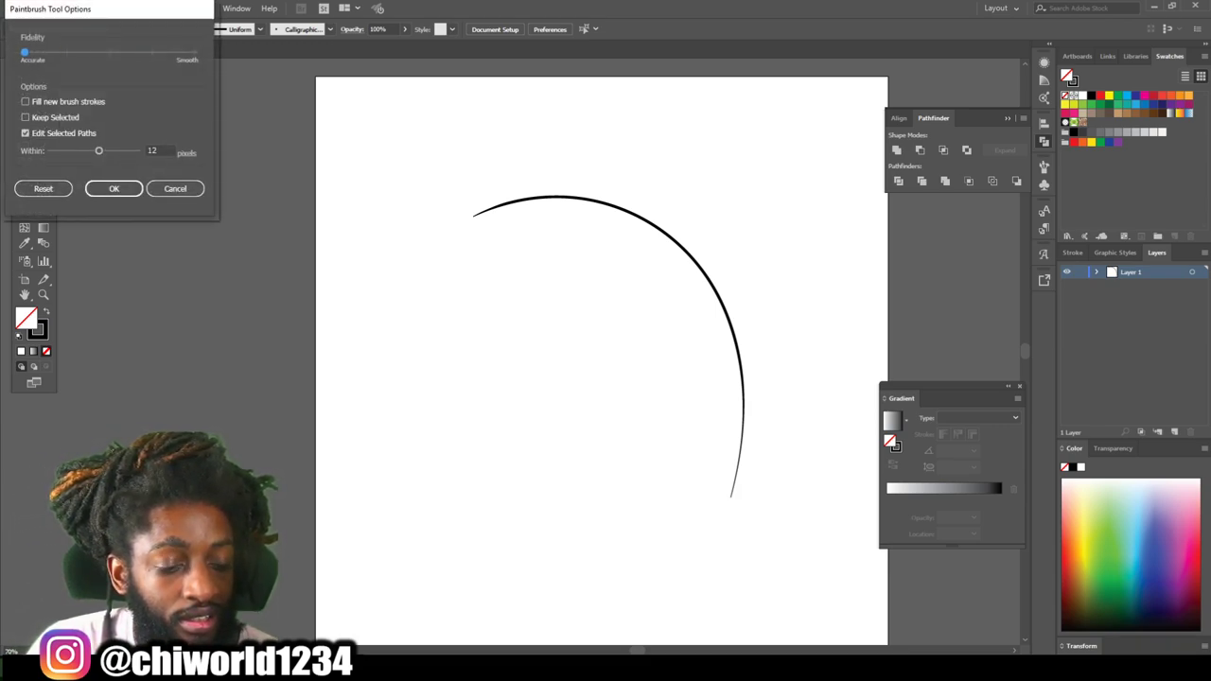
left_click(113, 188)
mouse_move(619, 528)
left_mouse_down()
mouse_move(634, 425)
mouse_move(617, 368)
mouse_move(558, 305)
mouse_move(496, 264)
mouse_move(440, 265)
left_mouse_up()
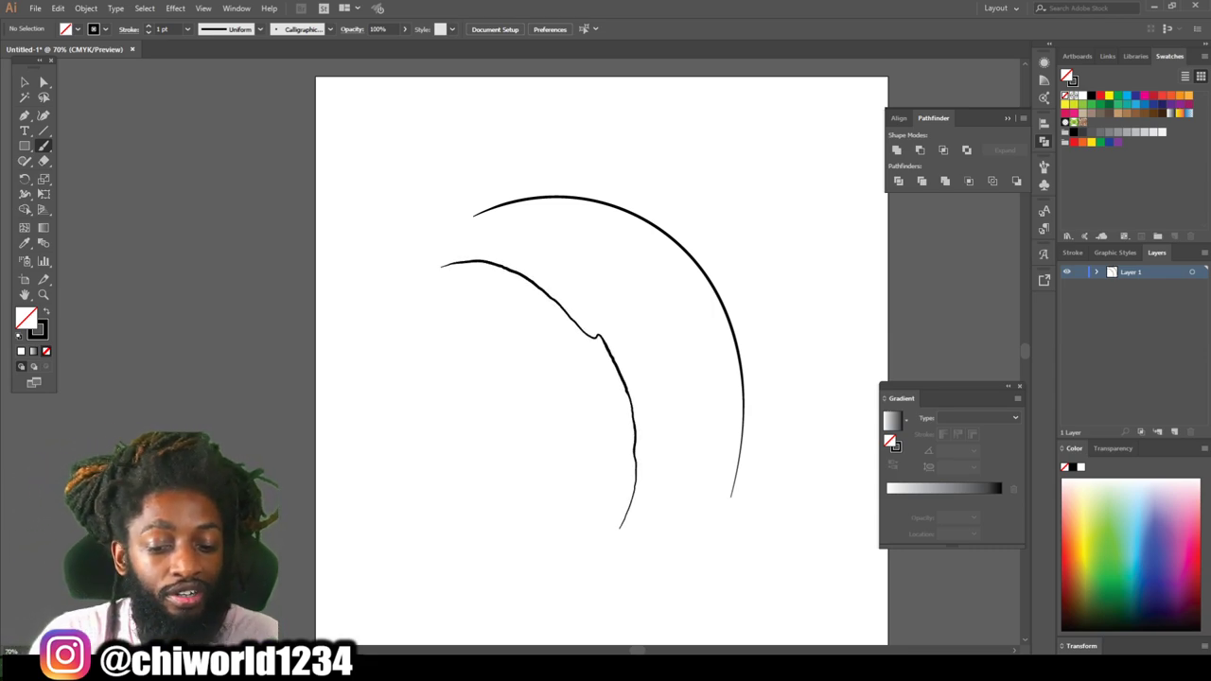
mouse_move(556, 552)
left_mouse_down()
mouse_move(568, 490)
mouse_move(546, 404)
mouse_move(515, 363)
mouse_move(406, 317)
left_mouse_up()
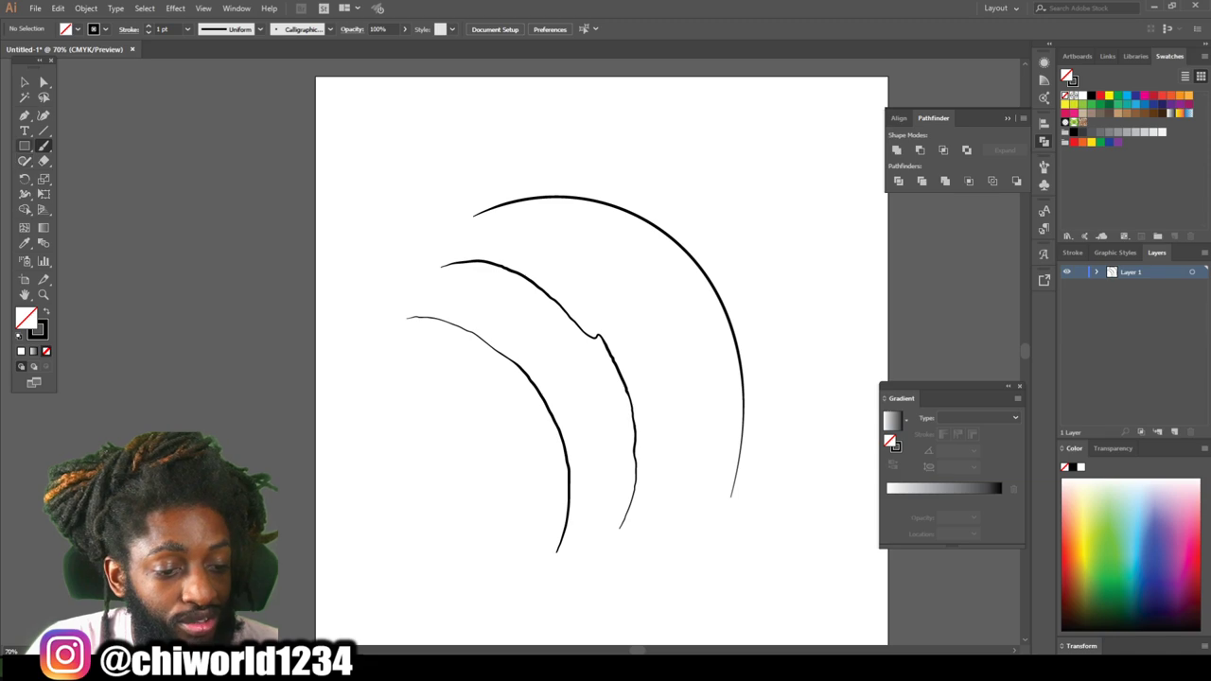
Set the Paintbrush fidelity fully to Smooth and paint three long arcs alongside the existing strokes.
double_click(42, 145)
left_click_drag(151, 52, 194, 52)
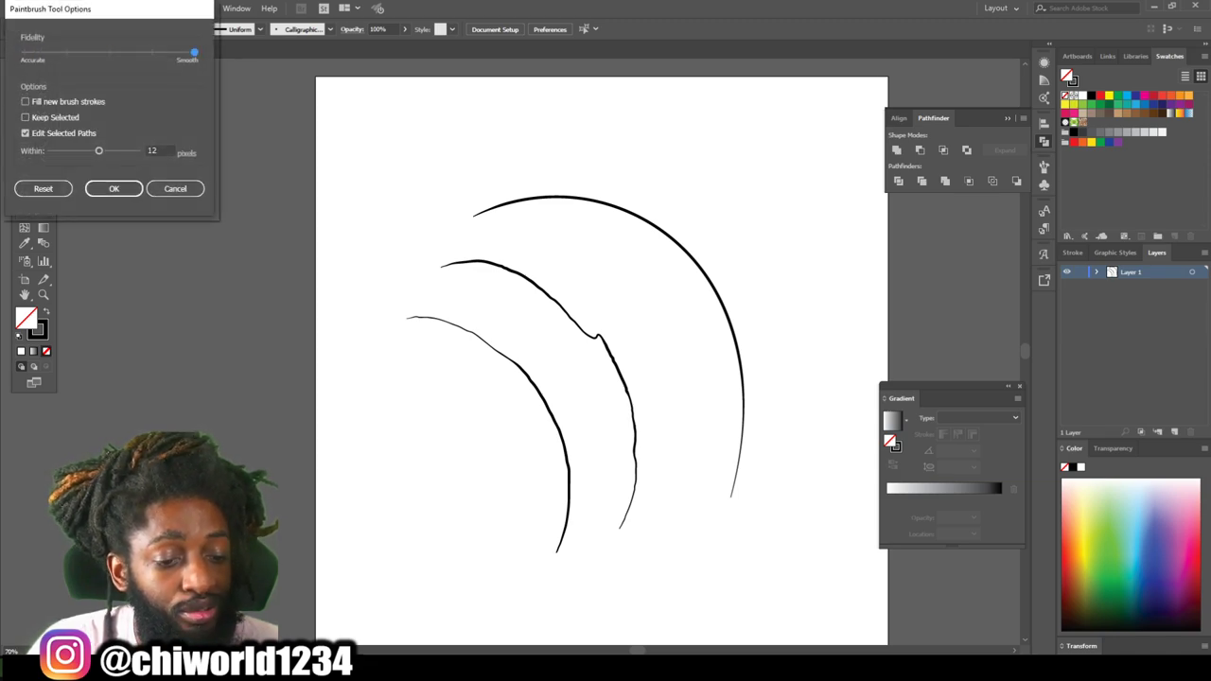
left_click(114, 188)
mouse_move(793, 488)
left_mouse_down()
mouse_move(811, 434)
mouse_move(599, 125)
left_mouse_up()
mouse_move(690, 541)
left_mouse_down()
mouse_move(694, 396)
mouse_move(509, 233)
mouse_move(435, 241)
left_mouse_up()
mouse_move(586, 597)
left_mouse_down()
mouse_move(602, 478)
mouse_move(455, 286)
mouse_move(396, 267)
left_mouse_up()
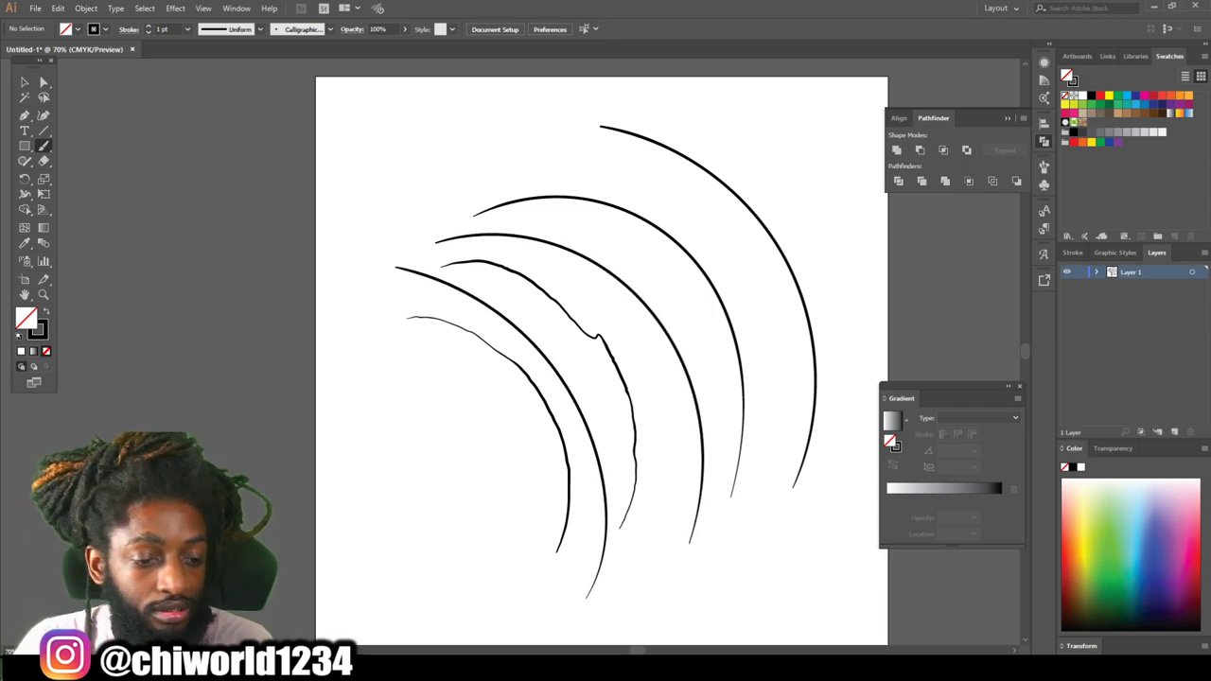
Select all the painted arcs and delete them from the artboard.
key("v")
mouse_move(452, 105)
left_mouse_down()
mouse_move(811, 341)
mouse_move(818, 435)
left_mouse_up()
key("Delete")
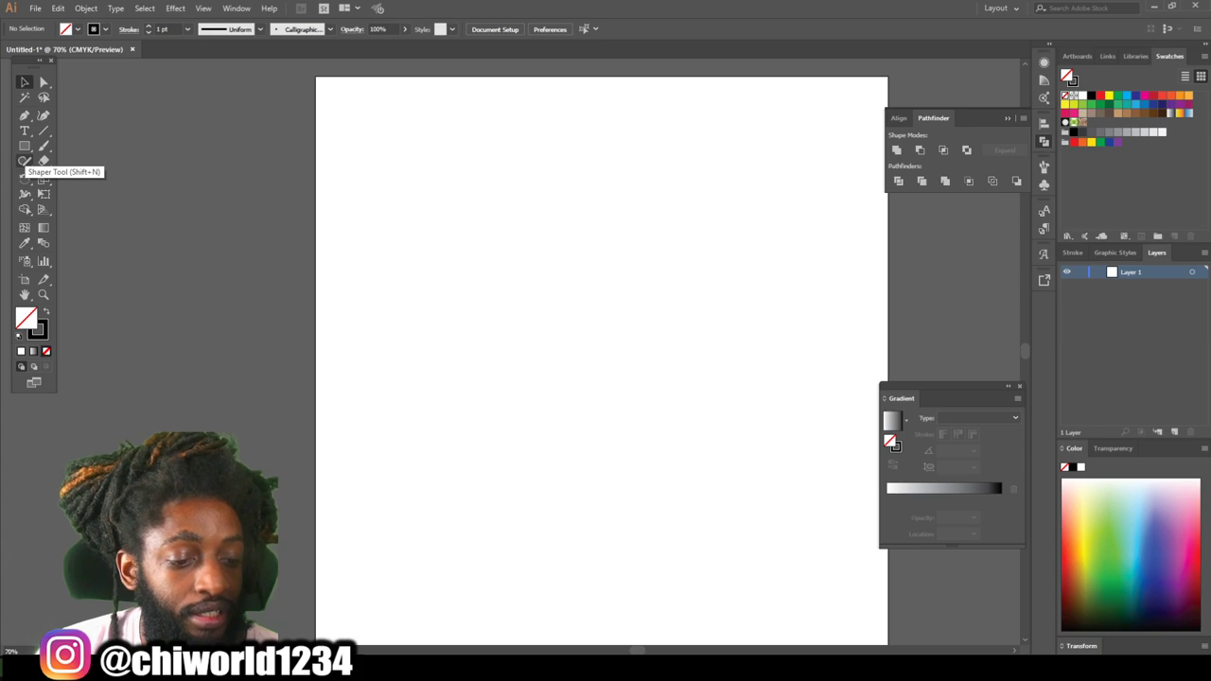
Switch to the Pencil tool with a black fill and no stroke, accepting its current tool options.
left_click(24, 160)
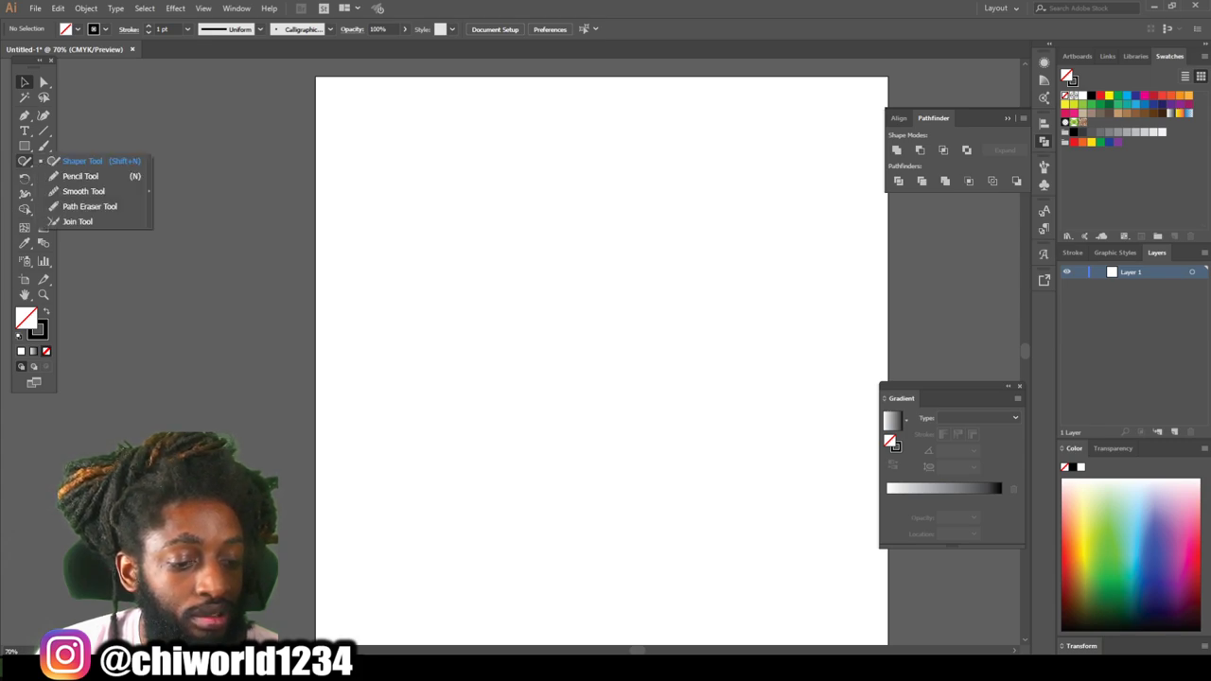
left_click(80, 176)
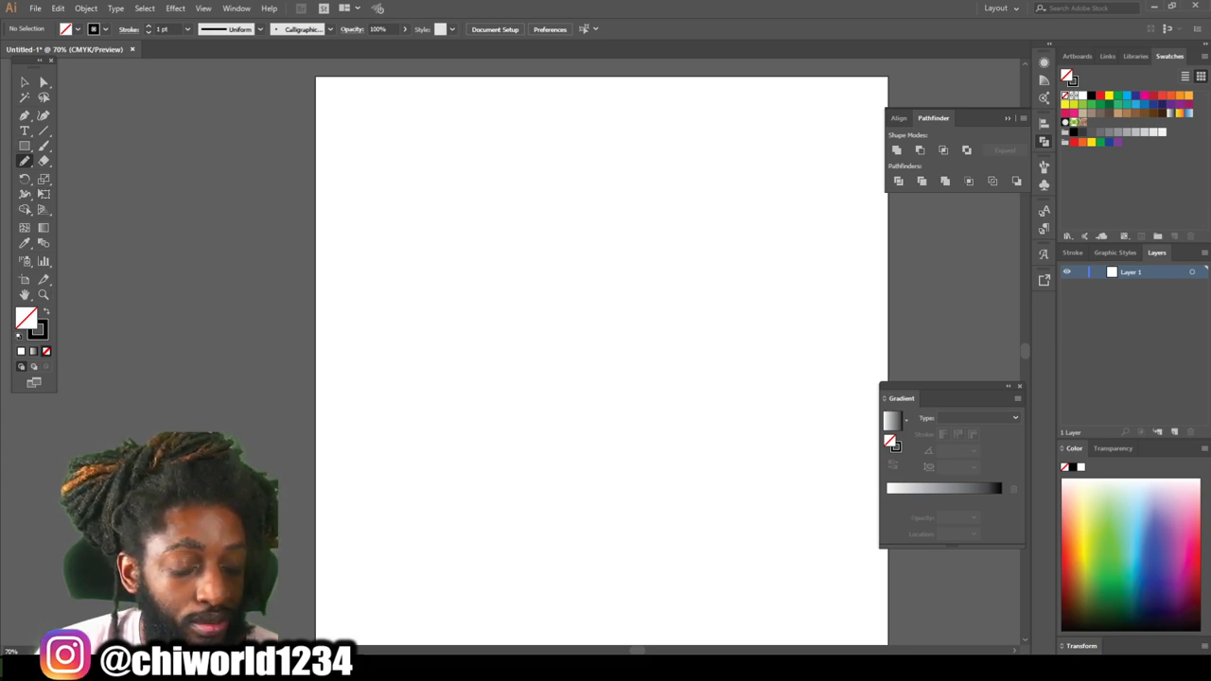
left_click(46, 311)
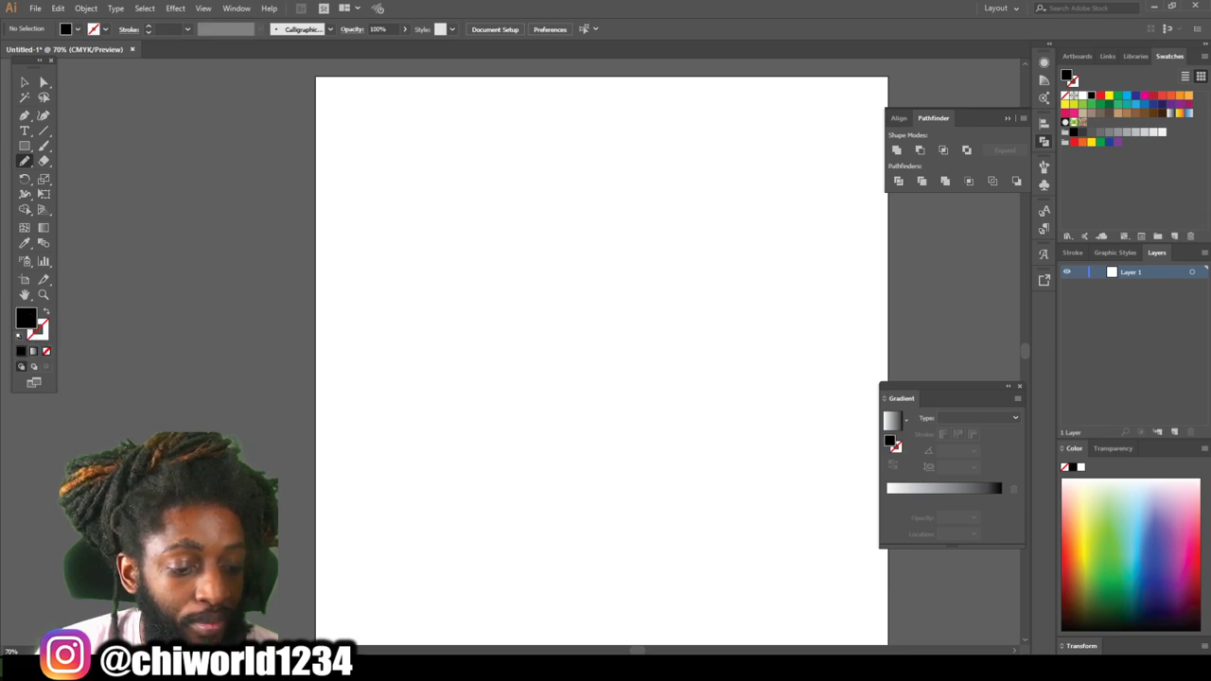
double_click(25, 161)
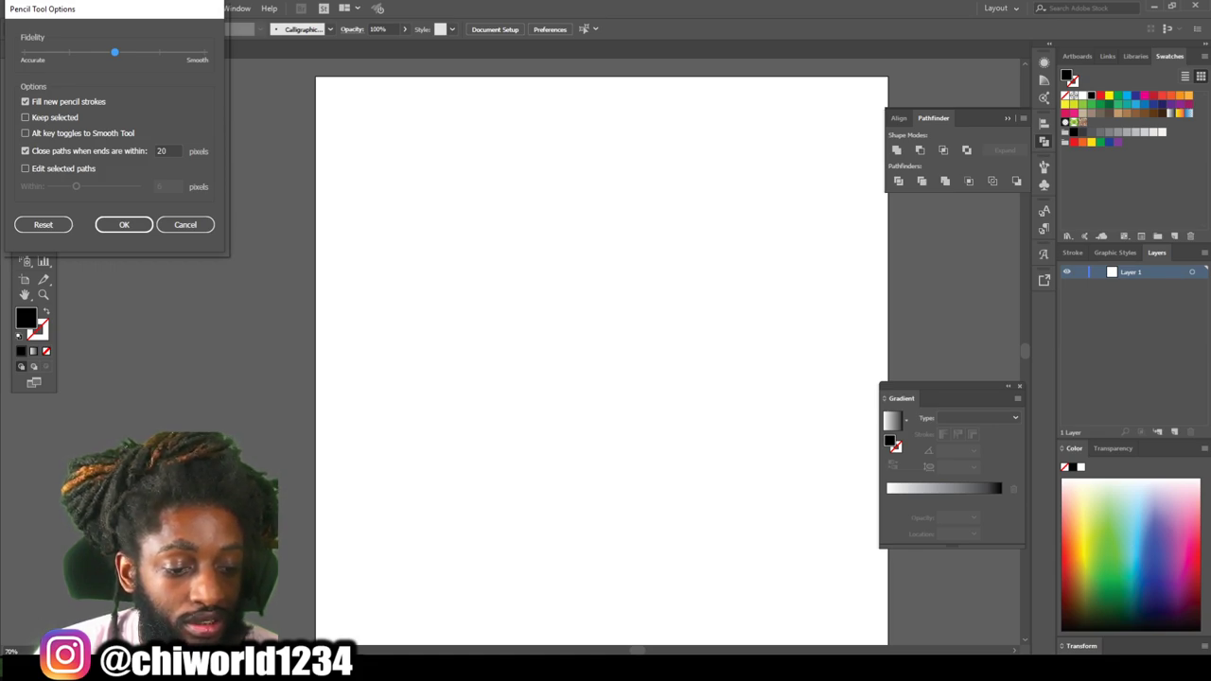
left_click(124, 224)
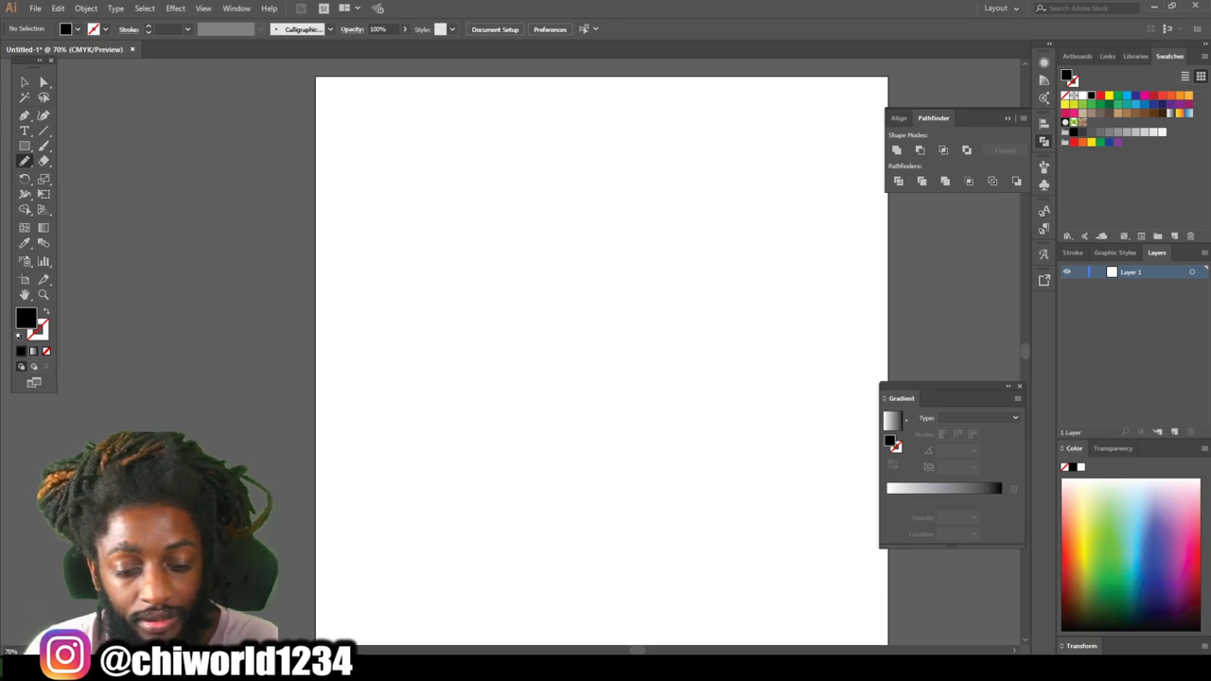
Draw a closed, black-filled flame silhouette with the Pencil tool and undo it.
mouse_move(613, 554)
left_mouse_down()
mouse_move(710, 491)
mouse_move(788, 396)
mouse_move(749, 428)
mouse_move(767, 356)
mouse_move(754, 312)
mouse_move(744, 378)
mouse_move(714, 387)
mouse_move(698, 273)
mouse_move(696, 306)
mouse_move(663, 337)
mouse_move(644, 387)
mouse_move(625, 382)
mouse_move(620, 353)
mouse_move(647, 261)
mouse_move(622, 289)
mouse_move(593, 267)
mouse_move(612, 170)
mouse_move(587, 125)
mouse_move(587, 187)
mouse_move(553, 190)
mouse_move(541, 139)
mouse_move(562, 97)
mouse_move(593, 78)
mouse_move(524, 110)
mouse_move(500, 174)
mouse_move(507, 282)
mouse_move(473, 279)
mouse_move(468, 220)
mouse_move(456, 240)
mouse_move(449, 296)
mouse_move(476, 329)
mouse_move(478, 374)
mouse_move(437, 378)
mouse_move(421, 308)
mouse_move(402, 360)
mouse_move(422, 410)
mouse_move(467, 442)
mouse_move(445, 480)
mouse_move(392, 467)
mouse_move(363, 413)
mouse_move(367, 366)
mouse_move(339, 432)
mouse_move(349, 491)
mouse_move(378, 534)
mouse_move(460, 570)
mouse_move(564, 569)
left_mouse_up()
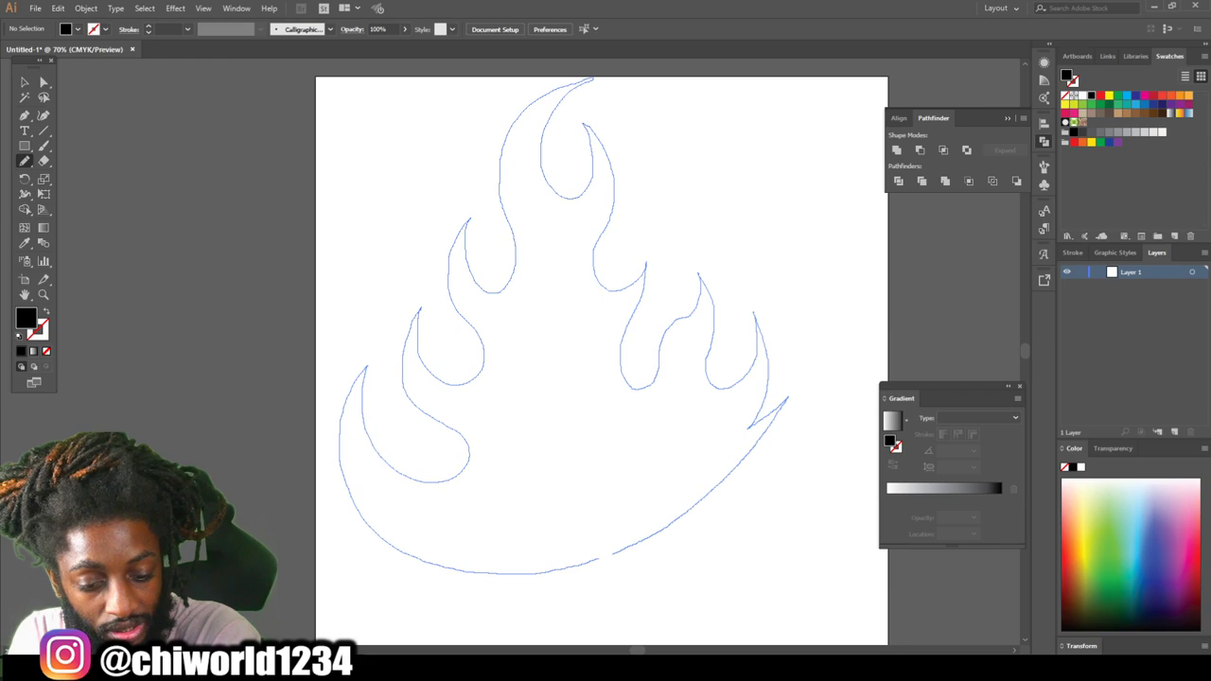
left_click_drag(600, 559, 611, 554)
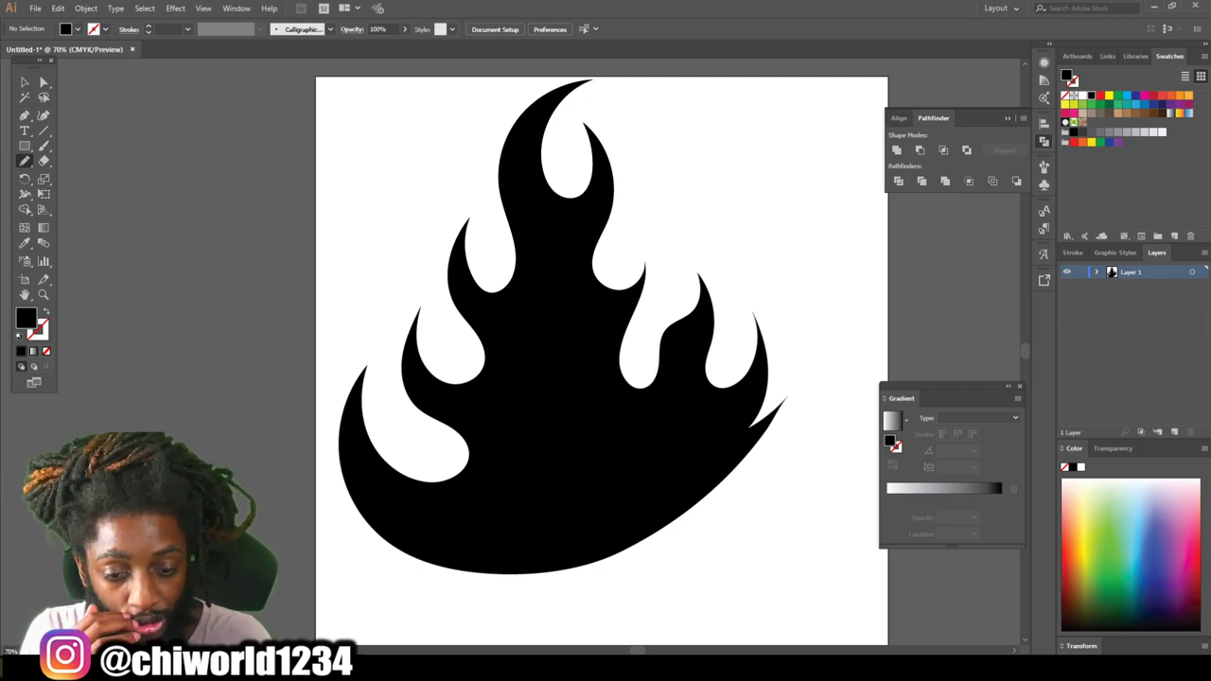
key("ctrl+z")
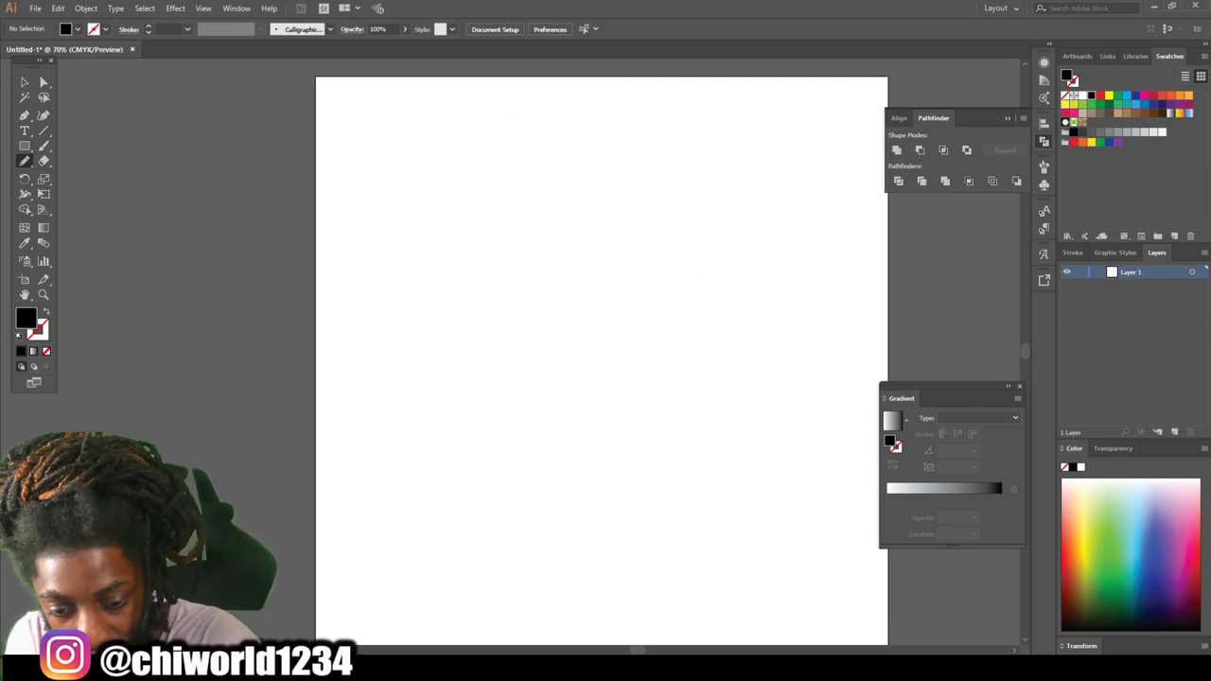
Draw a closed, black-filled silhouette of a leaping basketball player holding a ball, and undo it.
mouse_move(743, 573)
left_mouse_down()
mouse_move(781, 532)
mouse_move(741, 536)
mouse_move(681, 498)
mouse_move(592, 381)
mouse_move(582, 322)
left_mouse_up()
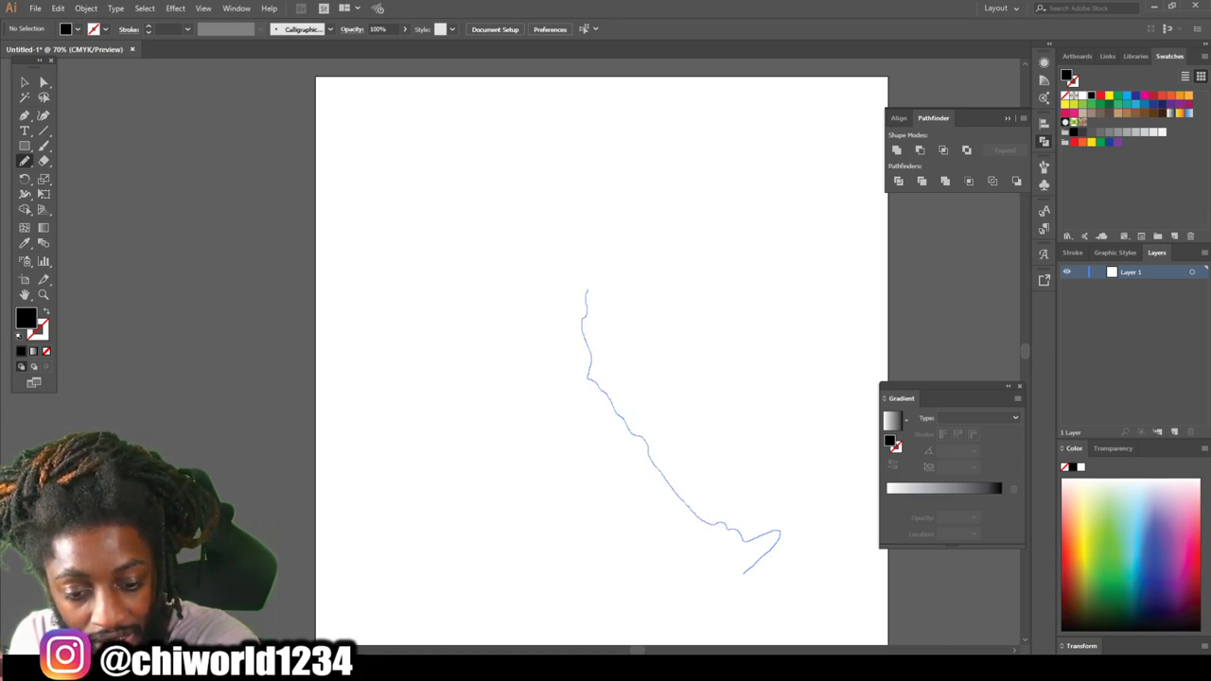
mouse_move(588, 269)
left_mouse_down()
mouse_move(703, 180)
mouse_move(757, 183)
mouse_move(768, 150)
mouse_move(729, 125)
mouse_move(688, 140)
mouse_move(686, 159)
mouse_move(568, 242)
mouse_move(554, 158)
mouse_move(512, 177)
mouse_move(511, 239)
mouse_move(337, 326)
mouse_move(399, 331)
mouse_move(505, 273)
mouse_move(496, 372)
mouse_move(370, 533)
mouse_move(333, 537)
mouse_move(345, 564)
mouse_move(370, 577)
mouse_move(392, 565)
mouse_move(429, 515)
mouse_move(541, 428)
mouse_move(744, 571)
left_mouse_up()
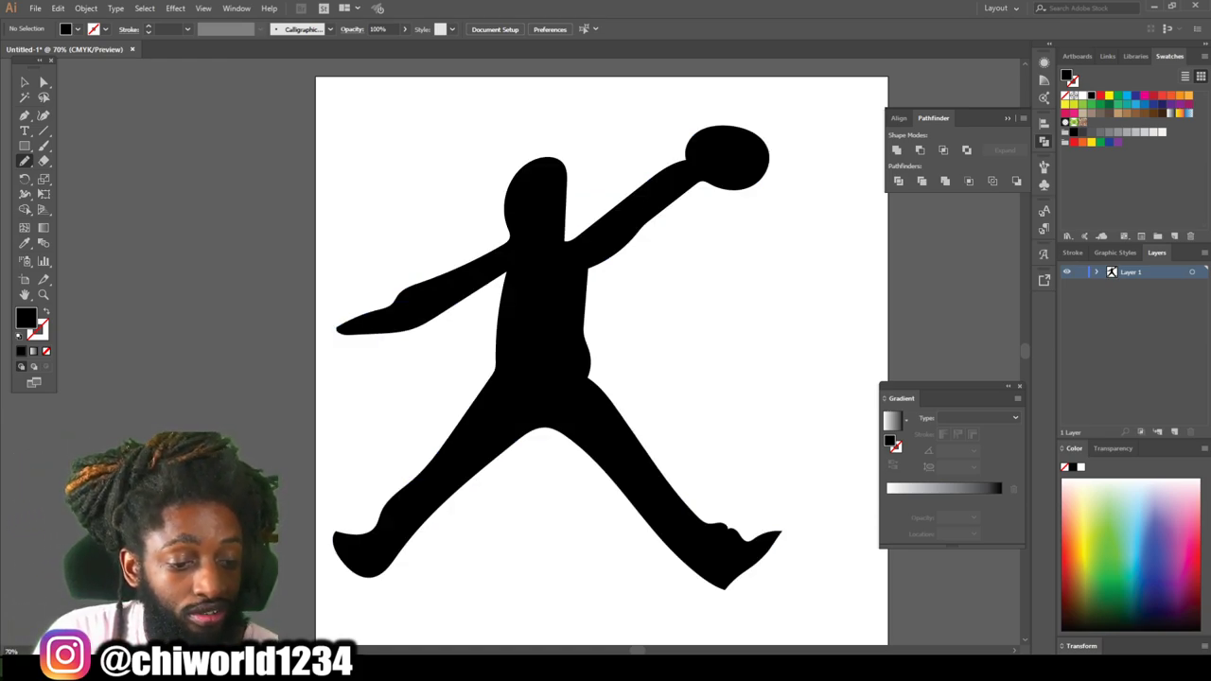
key("ctrl+z")
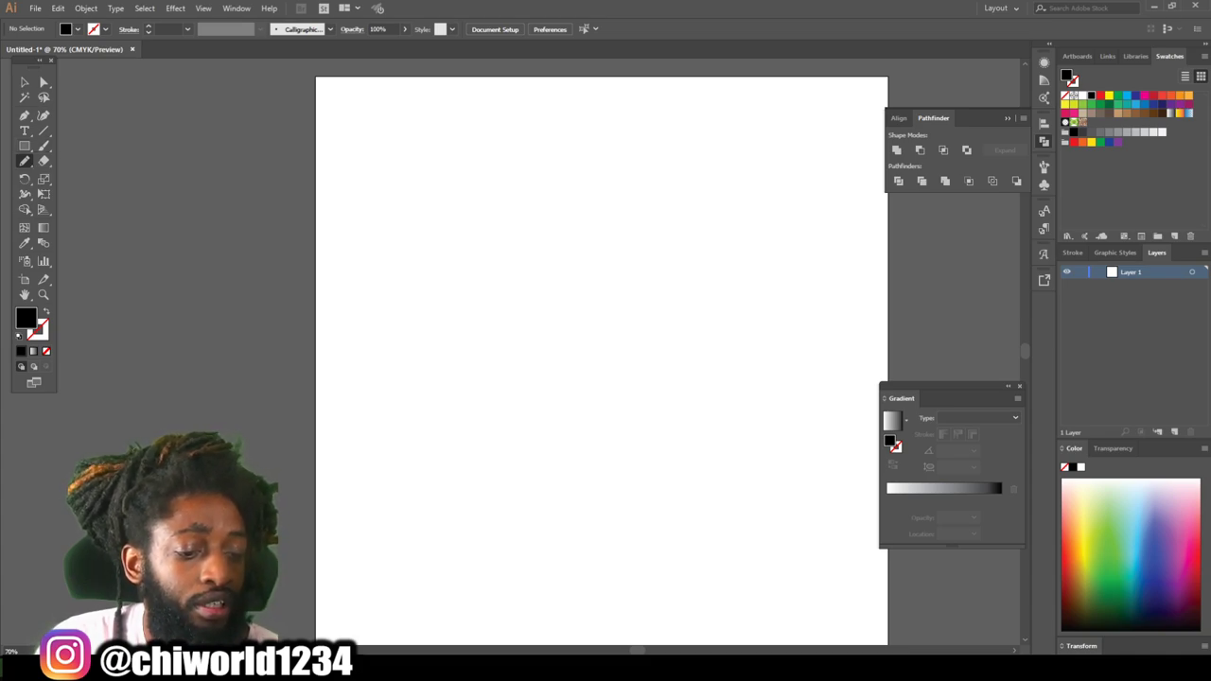
Switch to the Paintbrush tool, paint a short test stroke beside the artboard, and undo it.
left_click(25, 243)
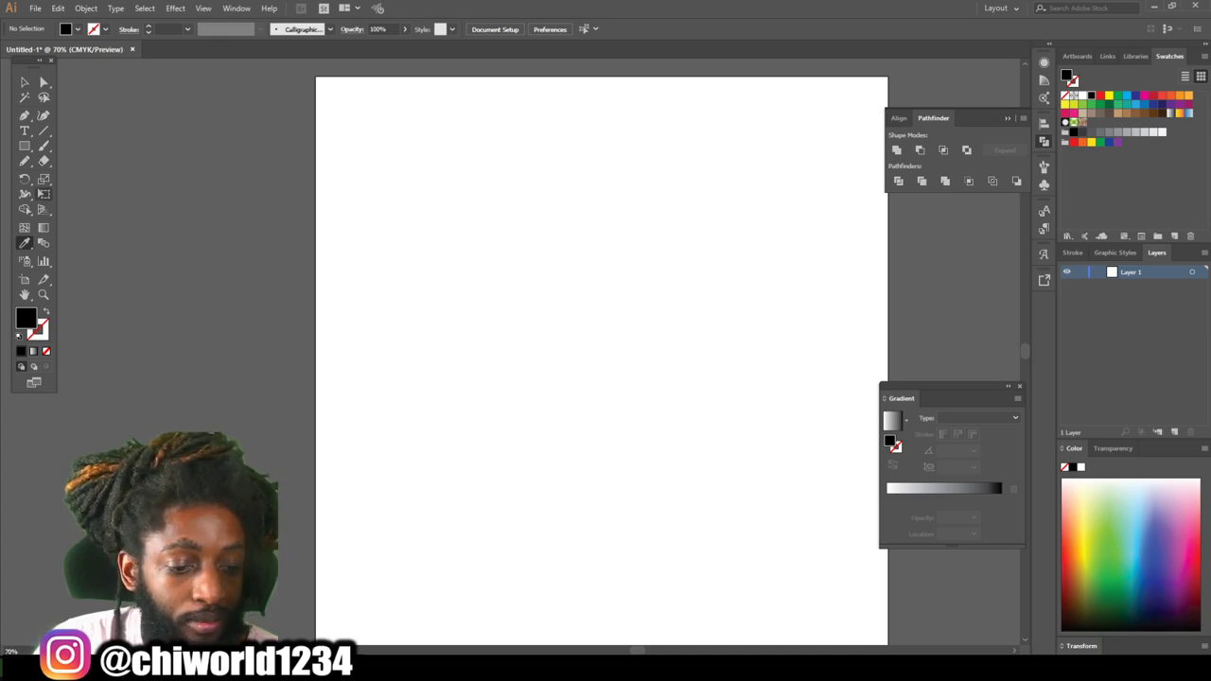
left_click(43, 146)
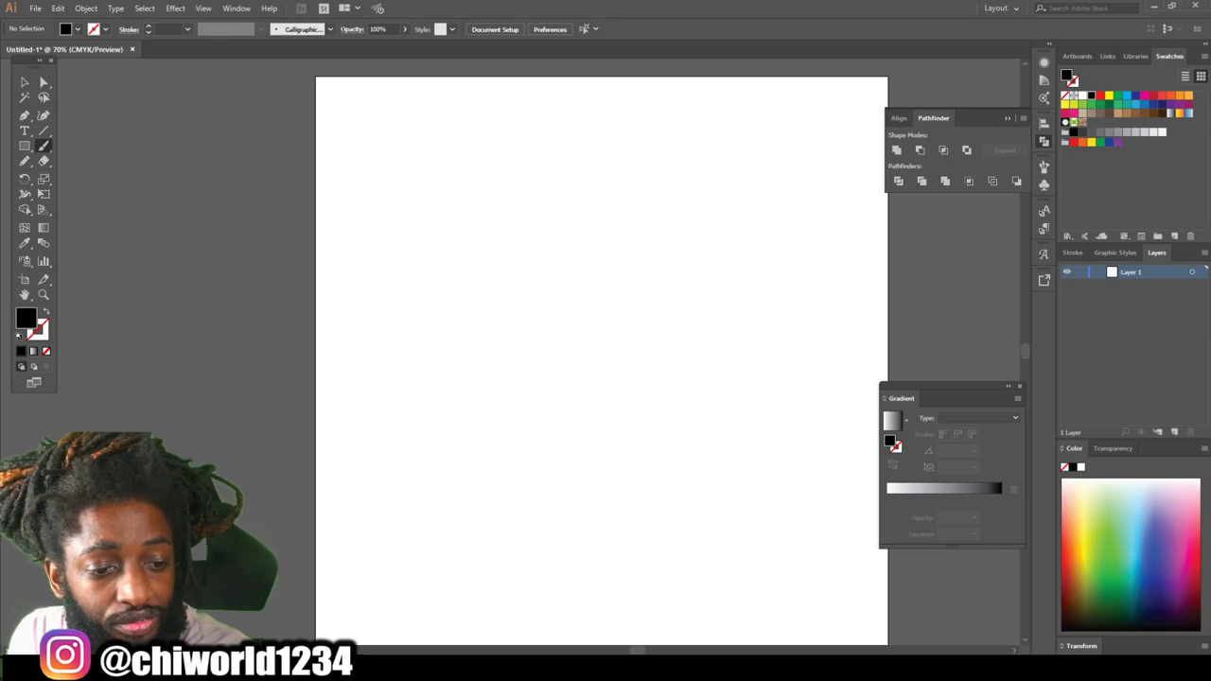
left_click_drag(292, 108, 276, 138)
key("ctrl+z")
key("ctrl+z")
Try a new calligraphic brush with its size controlled by Pressure, cancel it, and paint and undo a wavy test stroke beside the artboard.
left_click(330, 30)
left_click(299, 127)
left_click(43, 143)
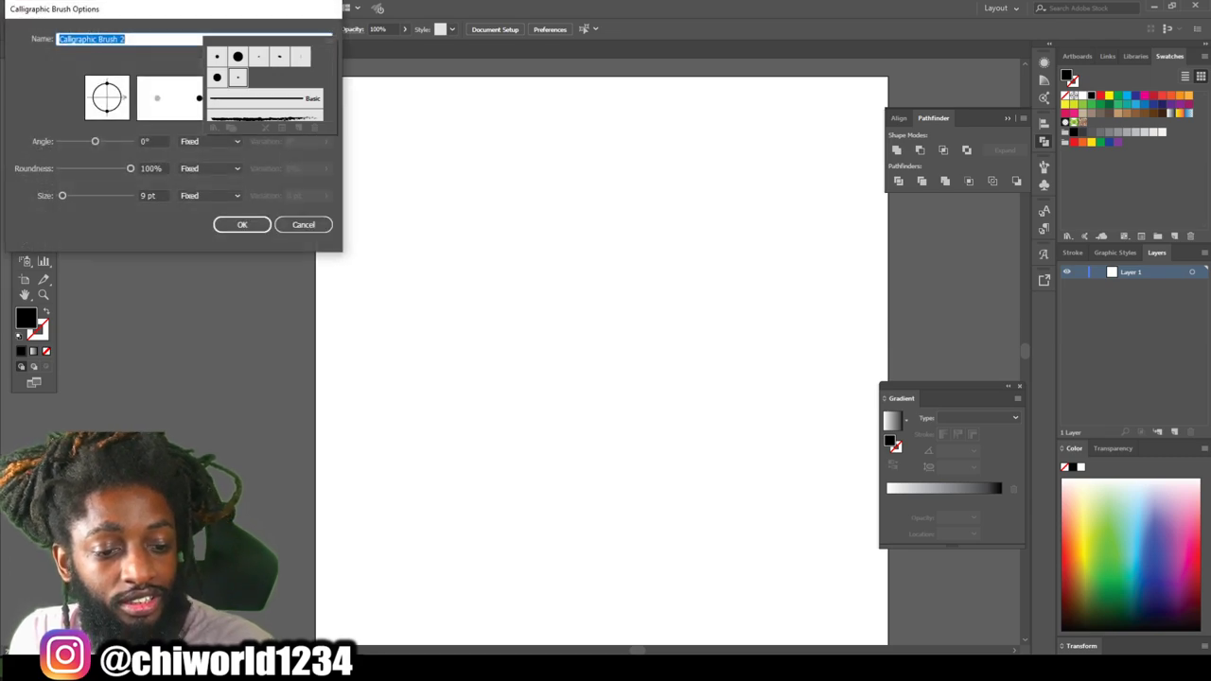
left_click(210, 195)
left_click(205, 237)
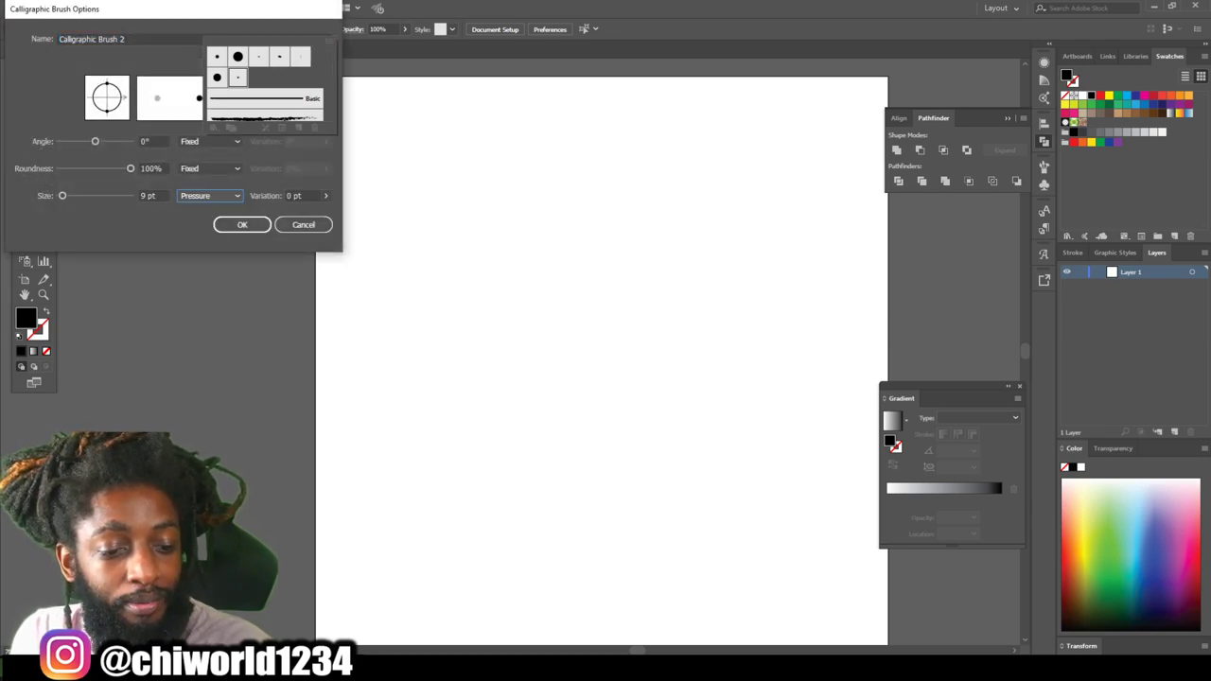
left_click(302, 224)
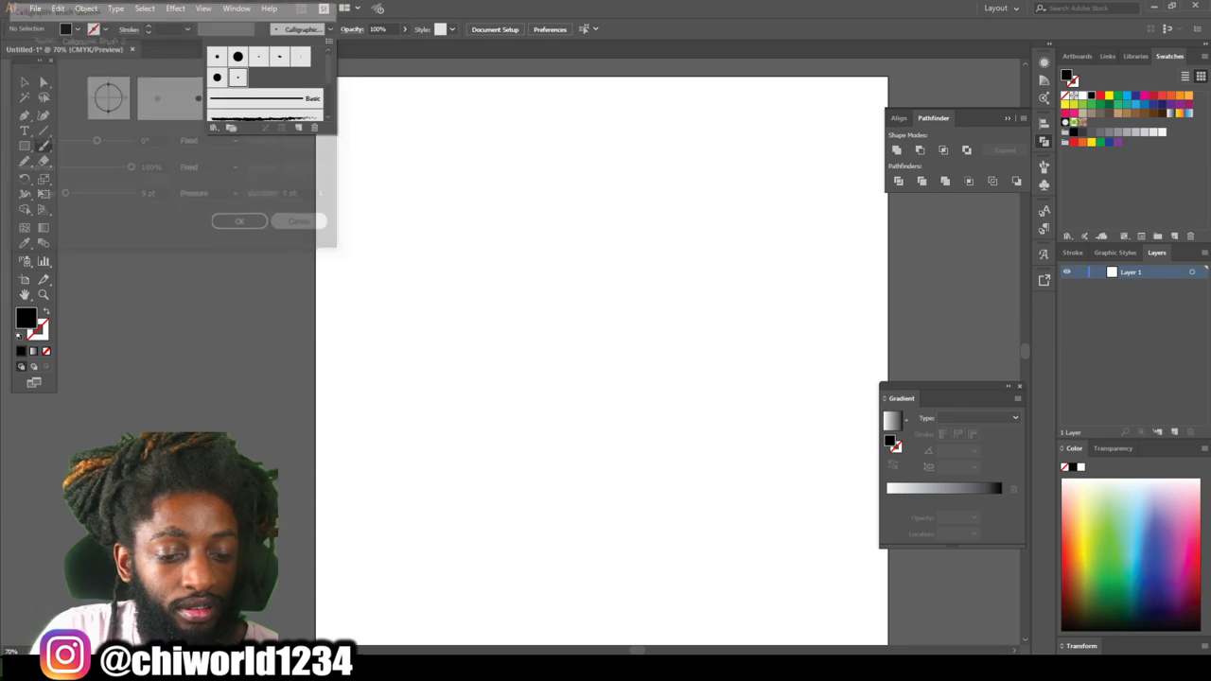
key("Escape")
left_click_drag(239, 218, 244, 374)
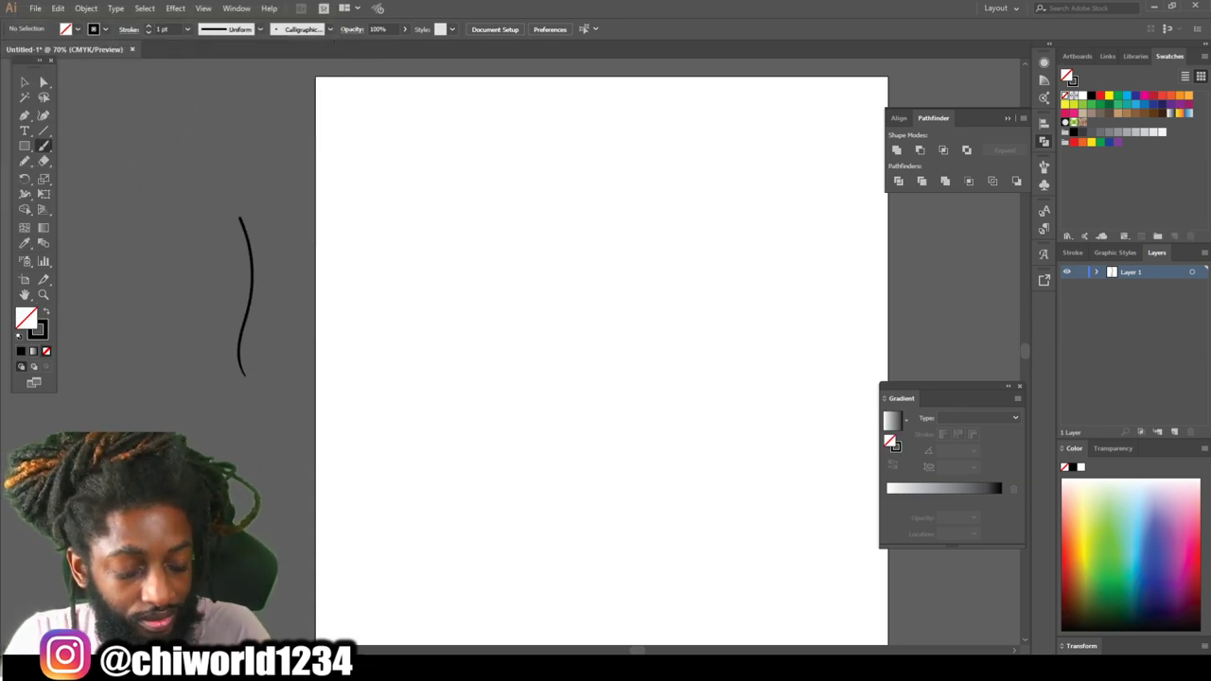
key("ctrl+z")
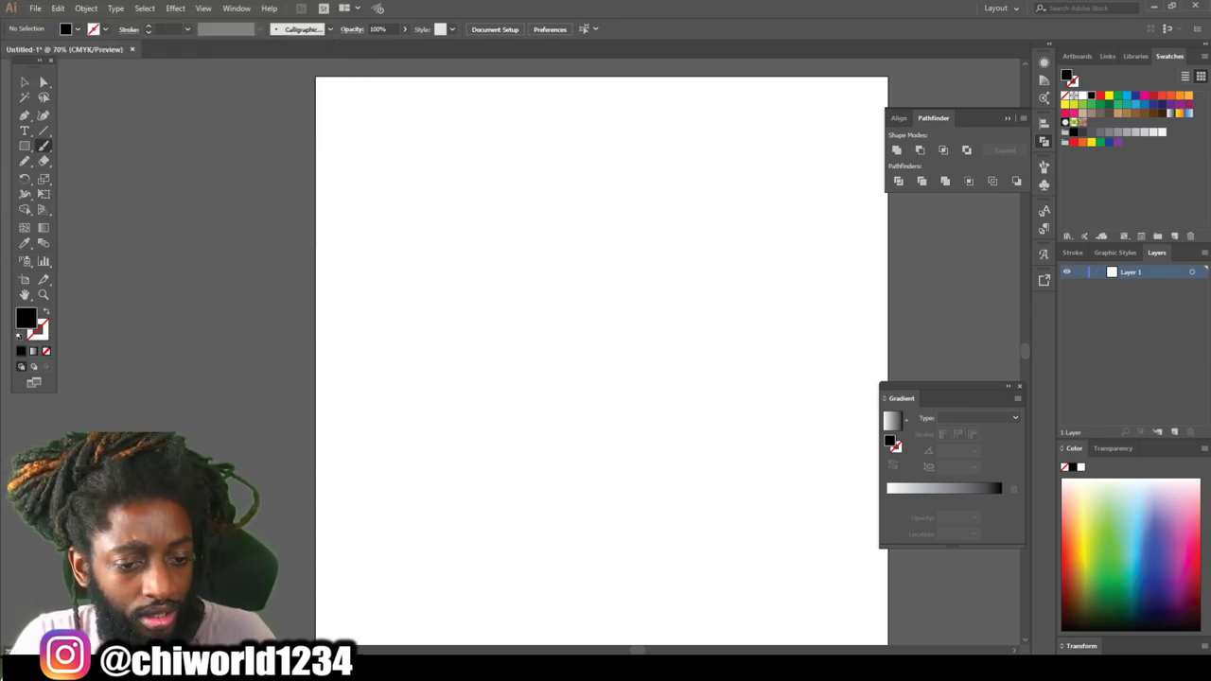
With a 4 pt stroke, paint both nostrils and the nose's left wing, then paint and undo a large arc for its right side.
left_click(187, 28)
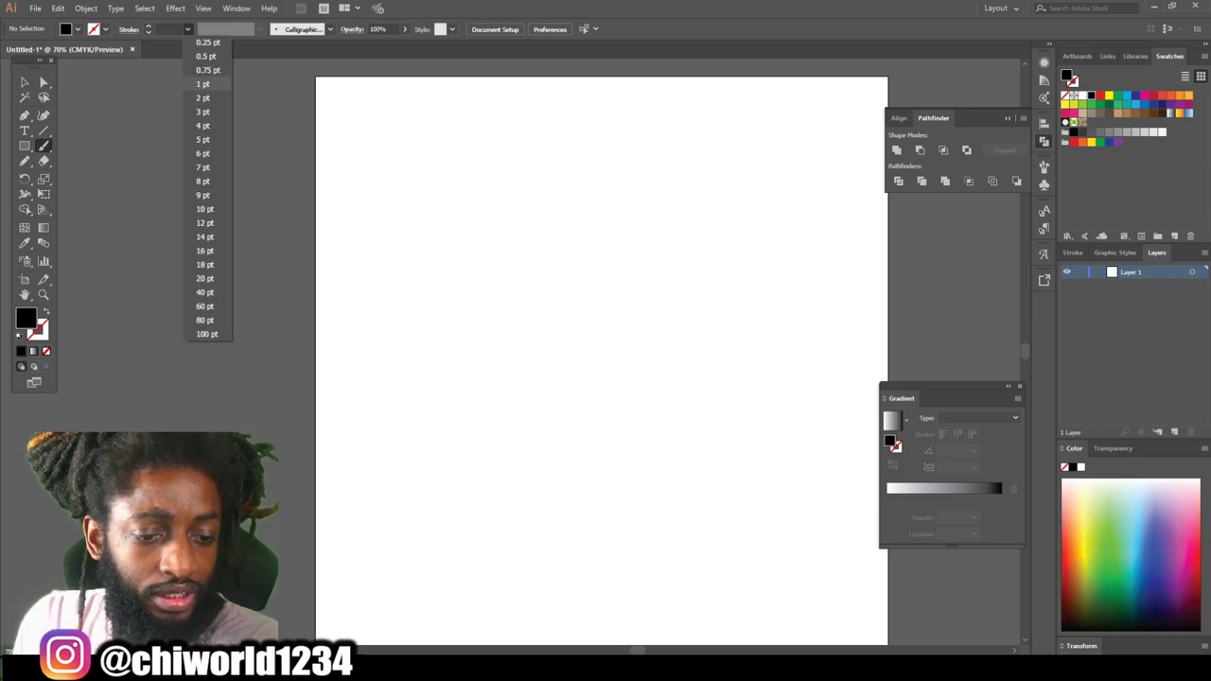
left_click(202, 124)
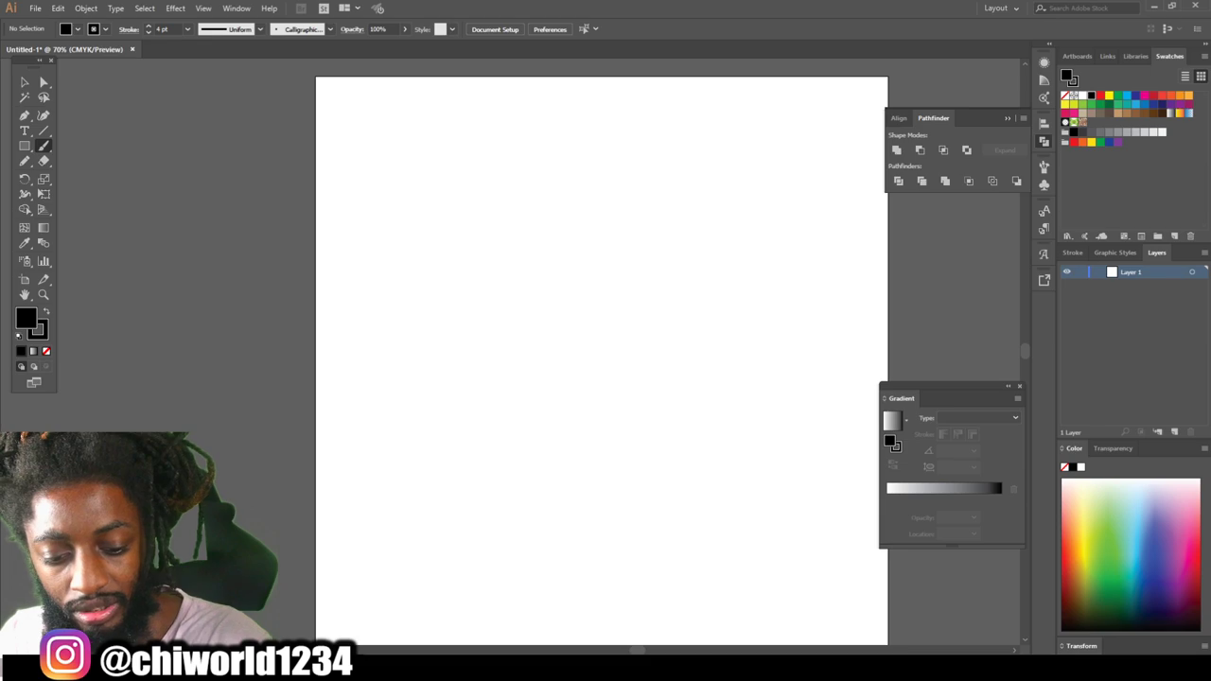
mouse_move(633, 423)
left_mouse_down()
mouse_move(600, 388)
mouse_move(590, 419)
mouse_move(648, 442)
mouse_move(715, 418)
mouse_move(682, 435)
mouse_move(717, 422)
left_mouse_up()
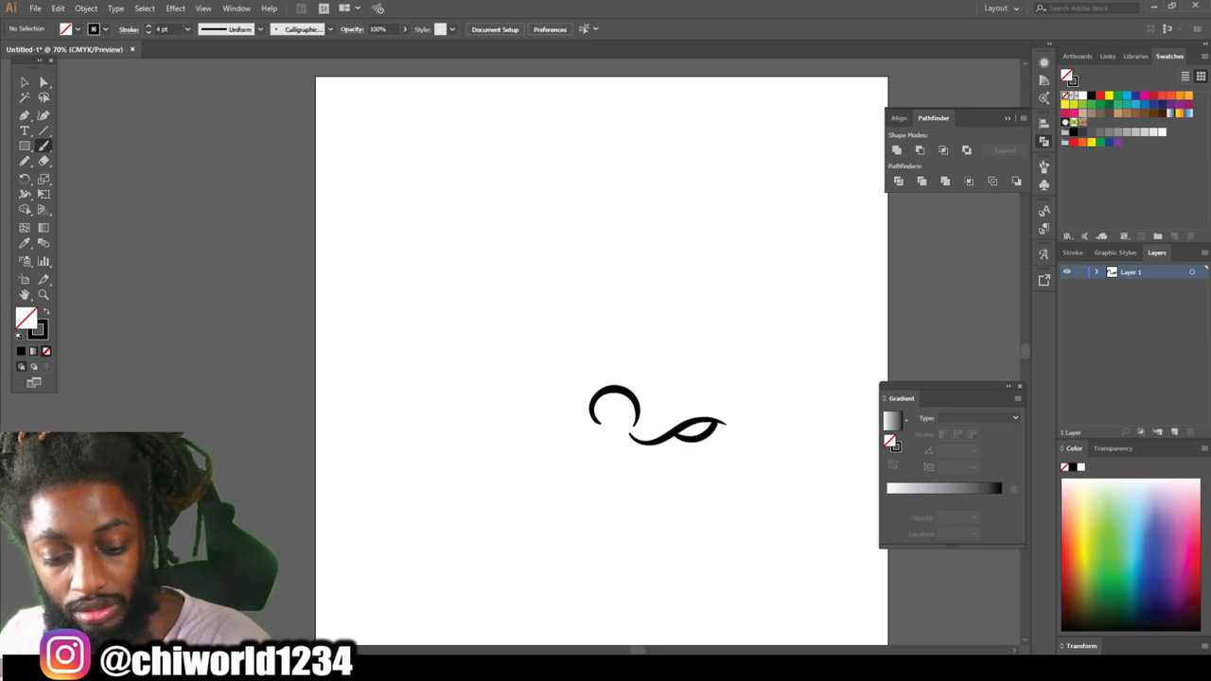
mouse_move(600, 437)
left_mouse_down()
mouse_move(539, 395)
mouse_move(547, 361)
mouse_move(587, 348)
left_mouse_up()
mouse_move(684, 458)
left_mouse_down()
mouse_move(750, 446)
mouse_move(784, 404)
mouse_move(791, 366)
mouse_move(776, 325)
mouse_move(744, 300)
mouse_move(705, 297)
left_mouse_up()
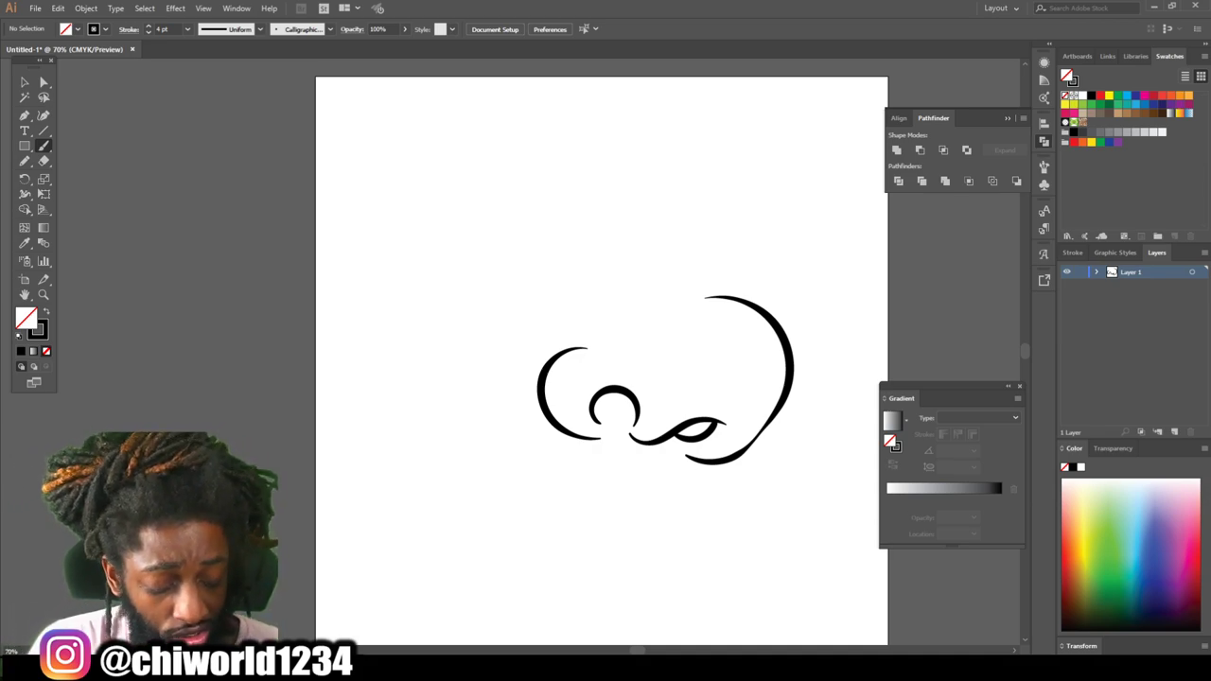
key("ctrl+z")
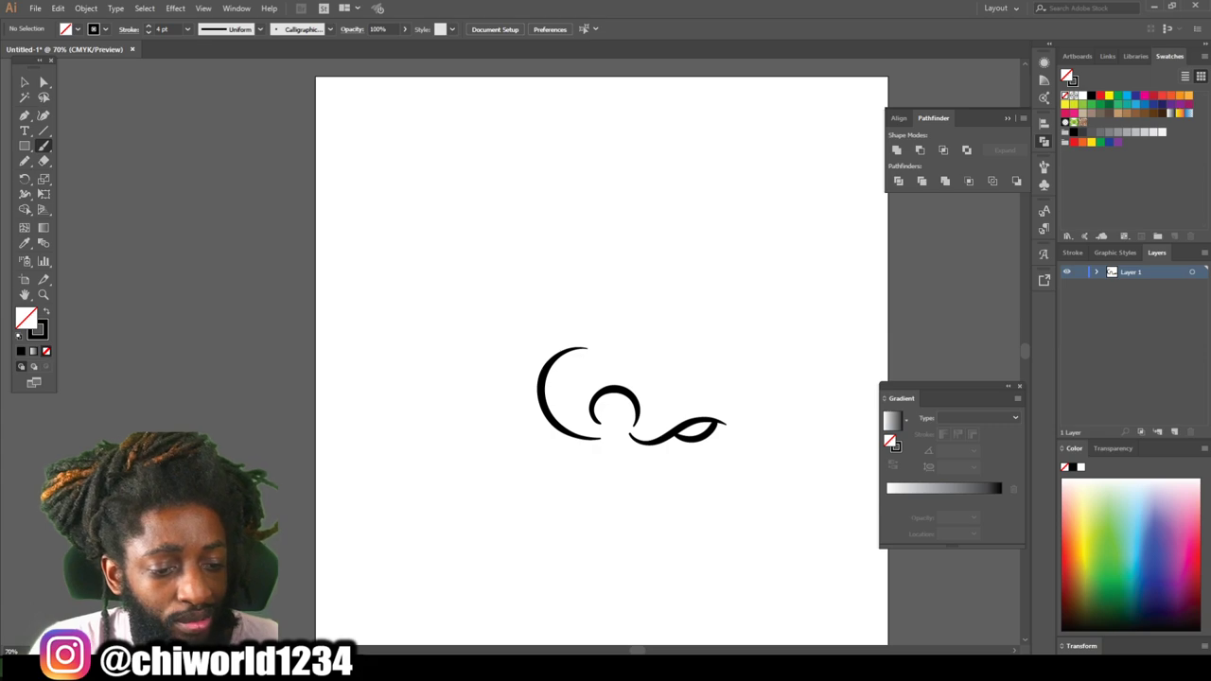
Set the Paintbrush fidelity midway between Accurate and Smooth, and paint the nose's right contour up to the bridge.
double_click(43, 146)
left_click_drag(194, 52, 110, 52)
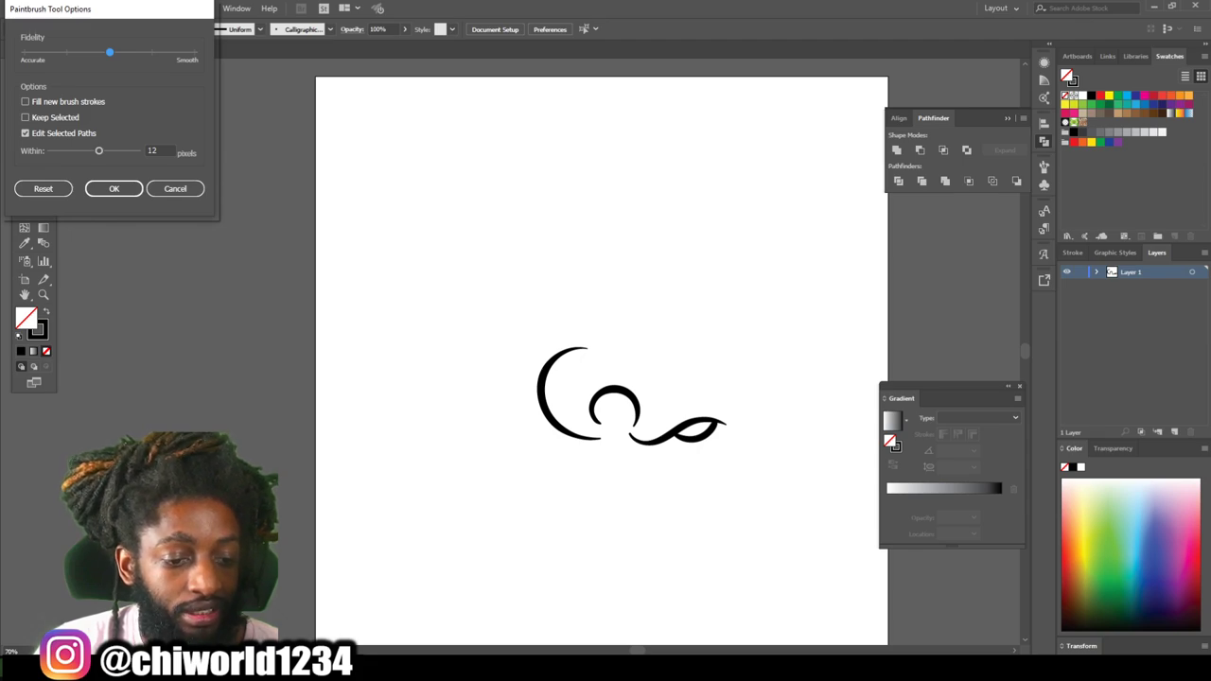
left_click(113, 188)
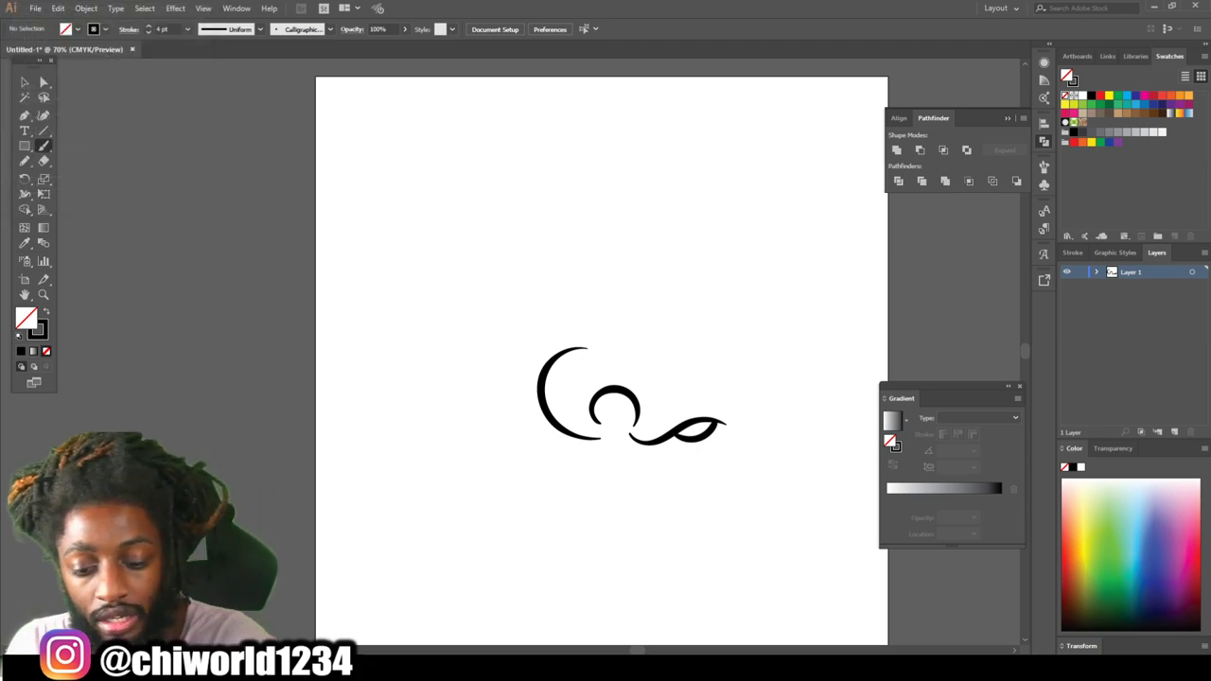
mouse_move(686, 461)
left_mouse_down()
mouse_move(715, 469)
mouse_move(746, 454)
mouse_move(775, 380)
mouse_move(762, 323)
mouse_move(700, 304)
mouse_move(644, 310)
mouse_move(636, 286)
mouse_move(608, 293)
left_mouse_up()
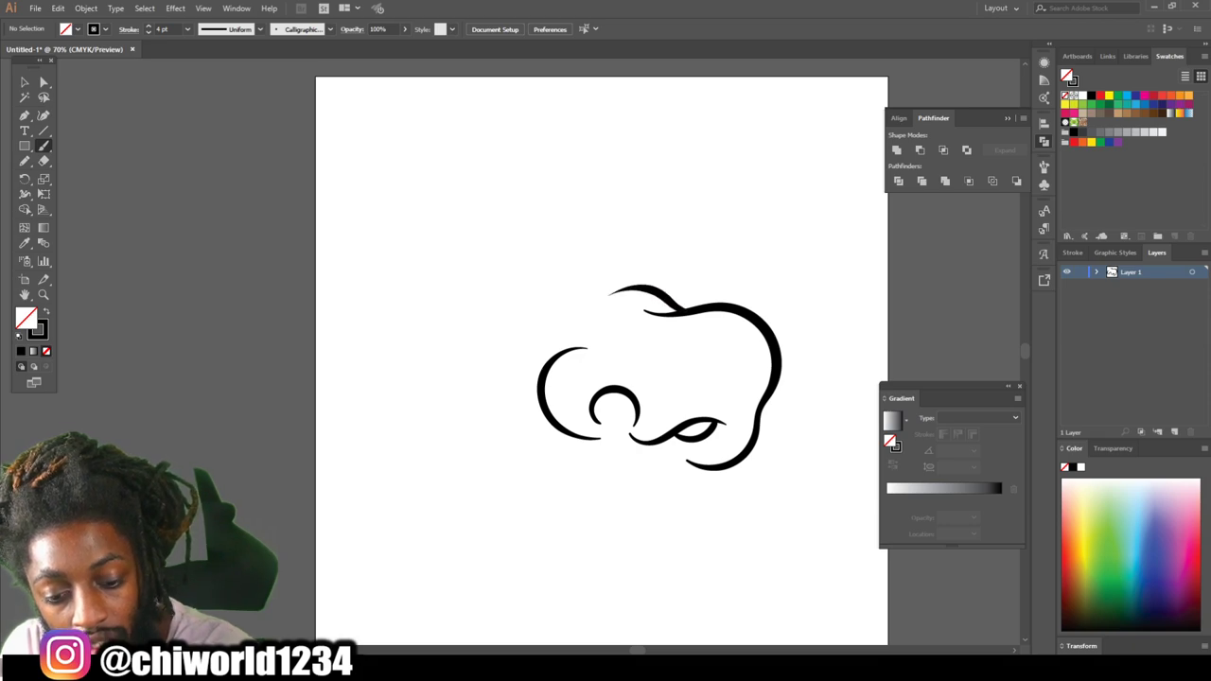
Try painting two eye outlines above the nose, and undo those strokes.
mouse_move(466, 305)
left_mouse_down()
mouse_move(518, 272)
mouse_move(577, 264)
mouse_move(636, 290)
mouse_move(568, 319)
mouse_move(478, 303)
left_mouse_up()
mouse_move(615, 288)
left_mouse_down()
mouse_move(671, 309)
mouse_move(729, 303)
mouse_move(741, 277)
mouse_move(726, 250)
mouse_move(697, 237)
mouse_move(599, 281)
left_mouse_up()
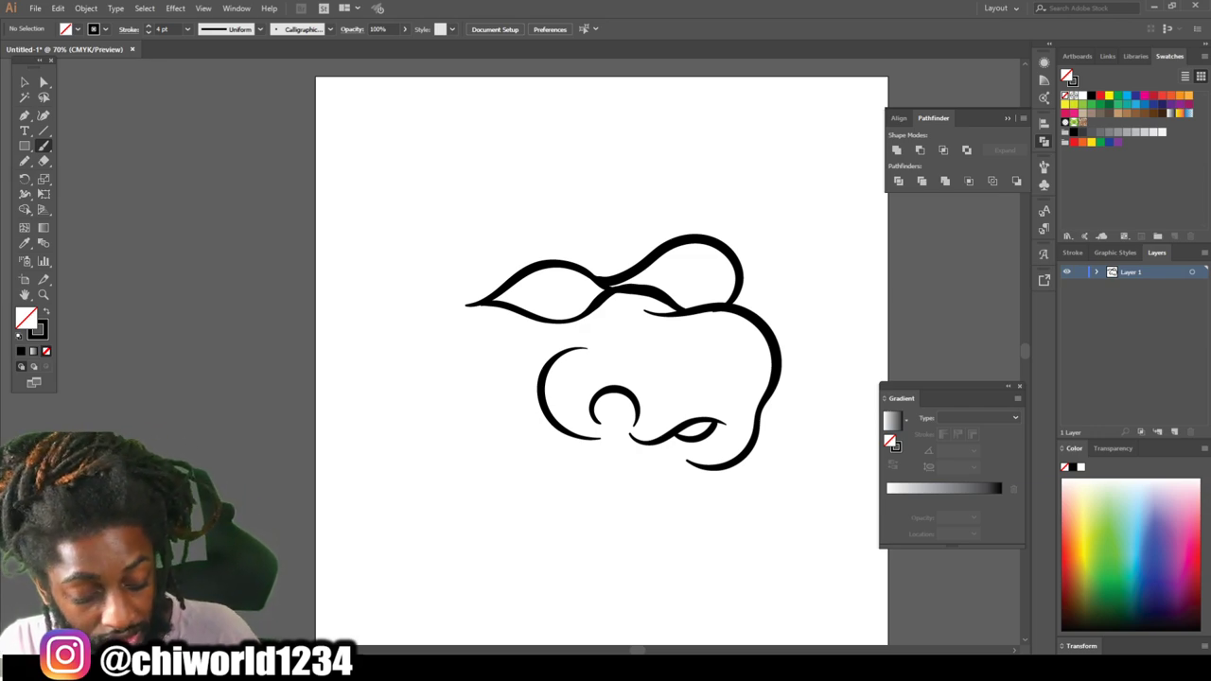
key("ctrl+z")
key("ctrl+z")
key("ctrl+z")
key("ctrl+z")
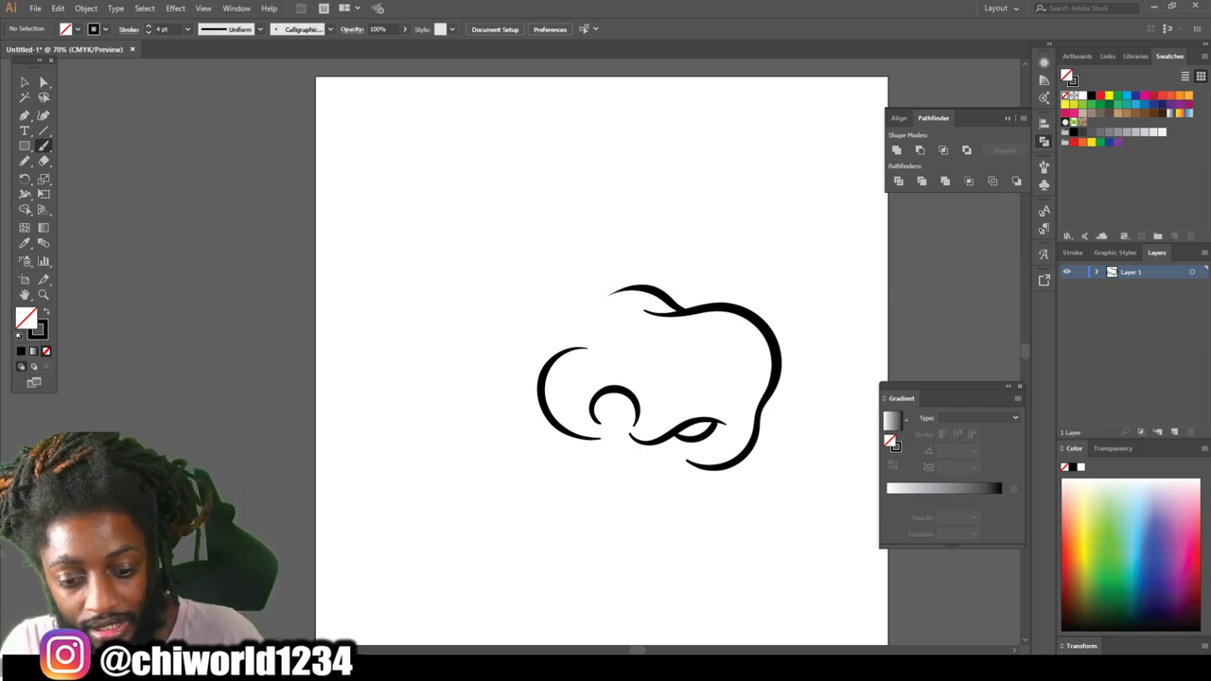
Paint an almond-shaped left eye and a rounder right eye against the nose bridge, and the upper lip's two wavy contours below the nose.
mouse_move(574, 278)
left_mouse_down()
mouse_move(534, 262)
mouse_move(503, 267)
mouse_move(477, 295)
mouse_move(587, 299)
mouse_move(574, 284)
mouse_move(588, 275)
mouse_move(674, 310)
mouse_move(668, 280)
mouse_move(728, 276)
left_mouse_up()
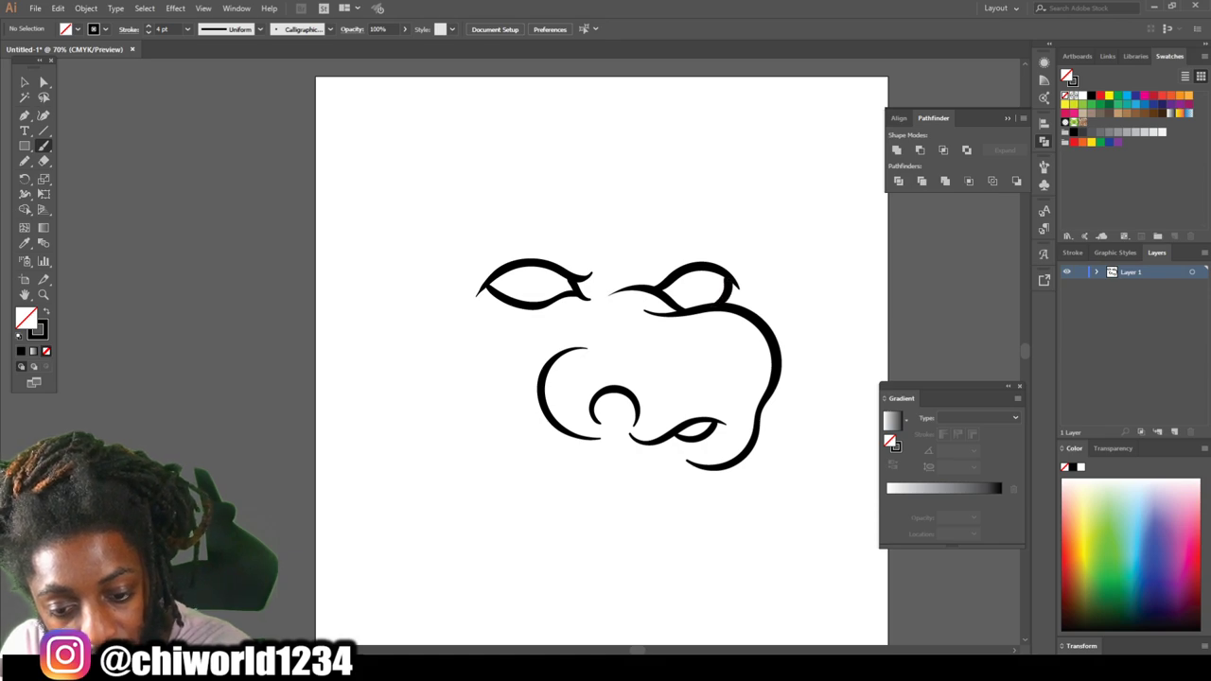
left_click_drag(721, 272, 717, 269)
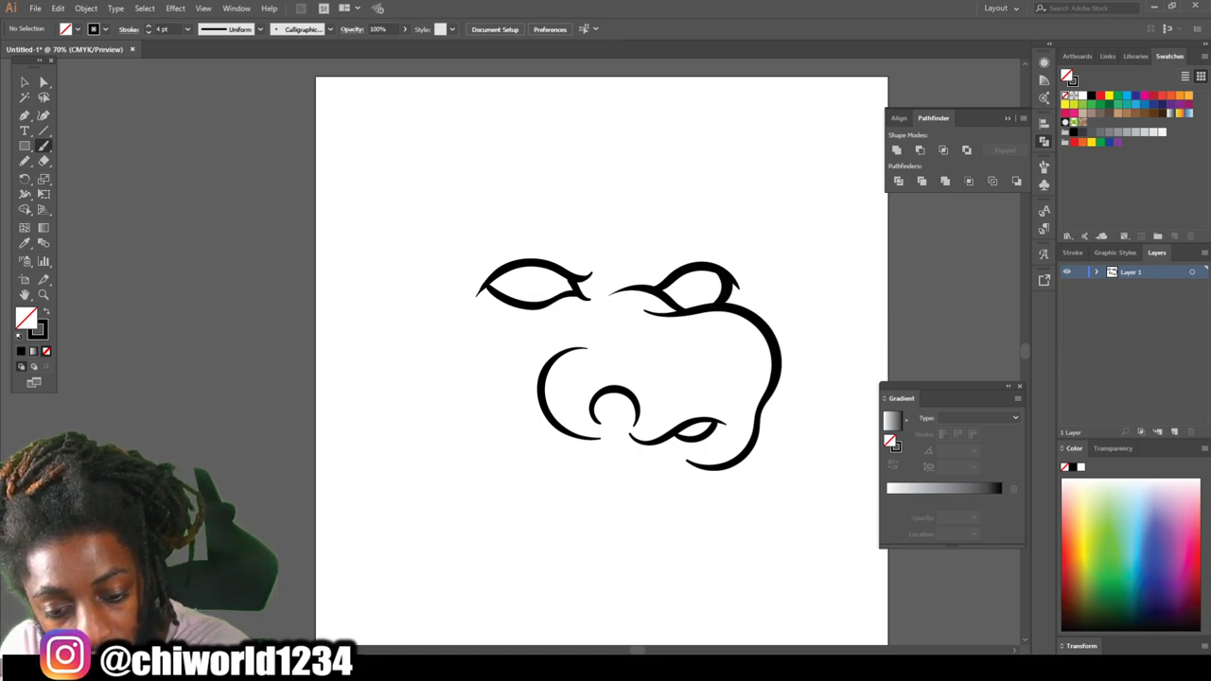
mouse_move(734, 545)
left_mouse_down()
mouse_move(643, 480)
mouse_move(526, 469)
mouse_move(430, 530)
mouse_move(505, 536)
mouse_move(564, 511)
mouse_move(657, 537)
mouse_move(679, 575)
mouse_move(671, 608)
mouse_move(727, 587)
mouse_move(735, 552)
mouse_move(679, 499)
left_mouse_up()
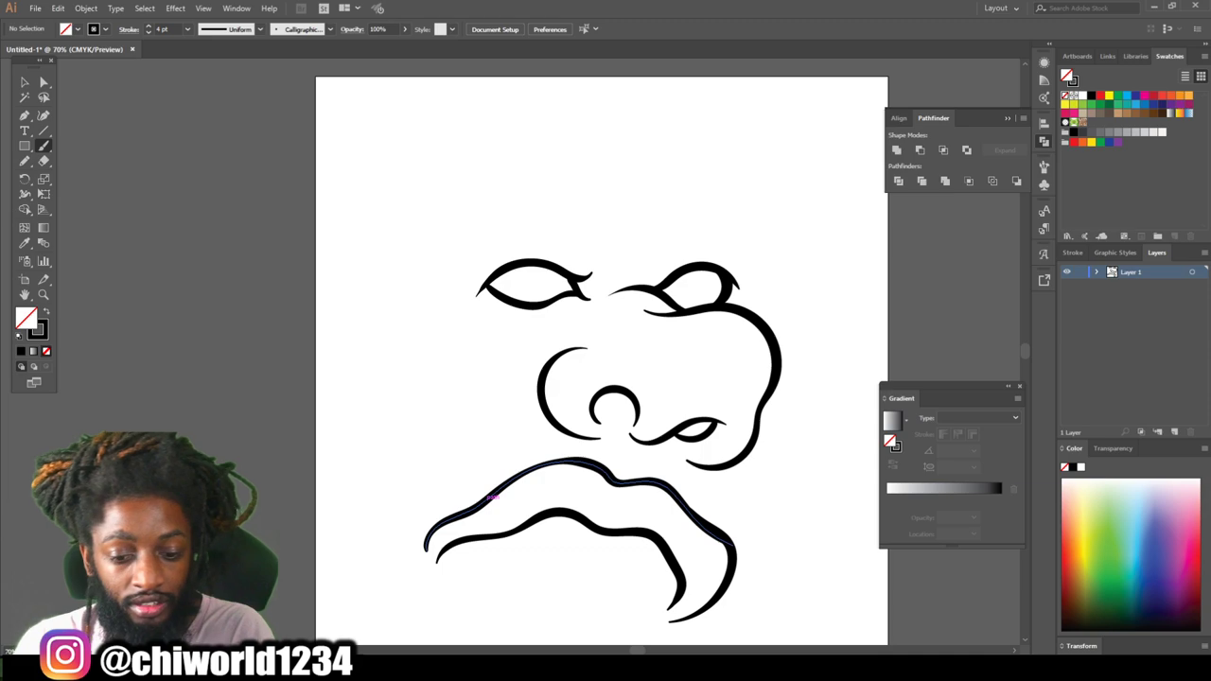
Paint a short curved crease between the nose and upper lip, and fill both nostrils with black strokes.
key("ctrl+minus")
key("ctrl+plus")
key("ctrl+plus")
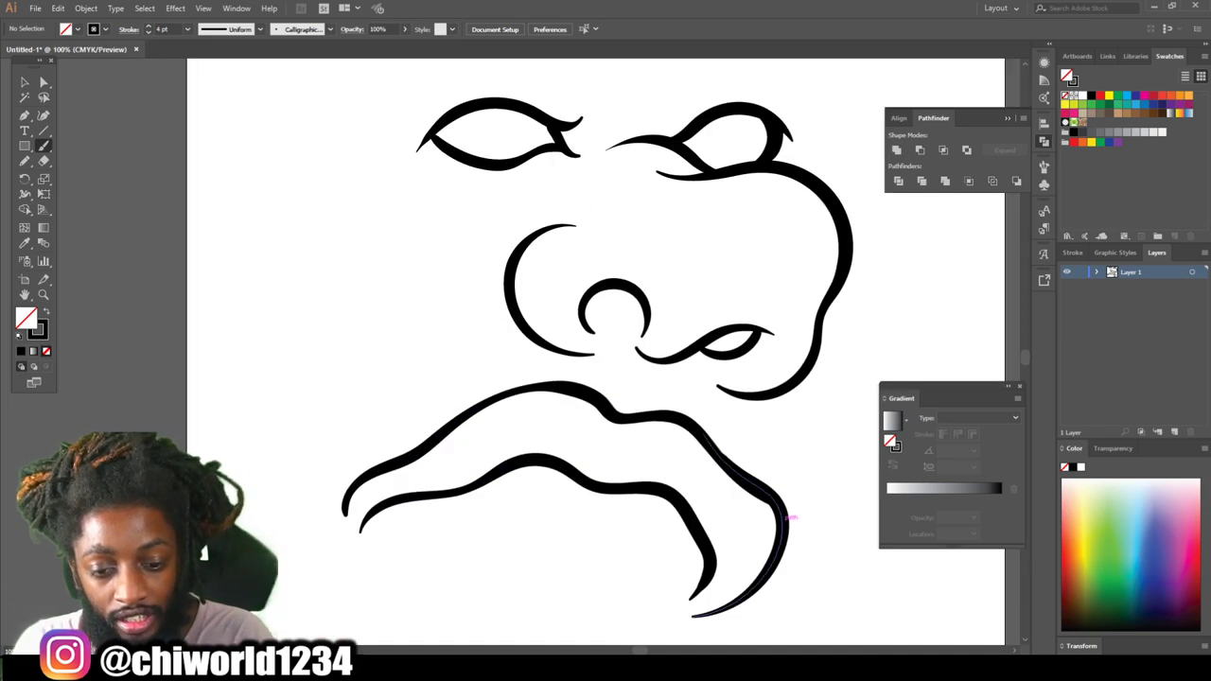
scroll(791, 517, "down", 1)
mouse_move(649, 371)
left_mouse_down()
mouse_move(627, 362)
mouse_move(618, 316)
left_mouse_up()
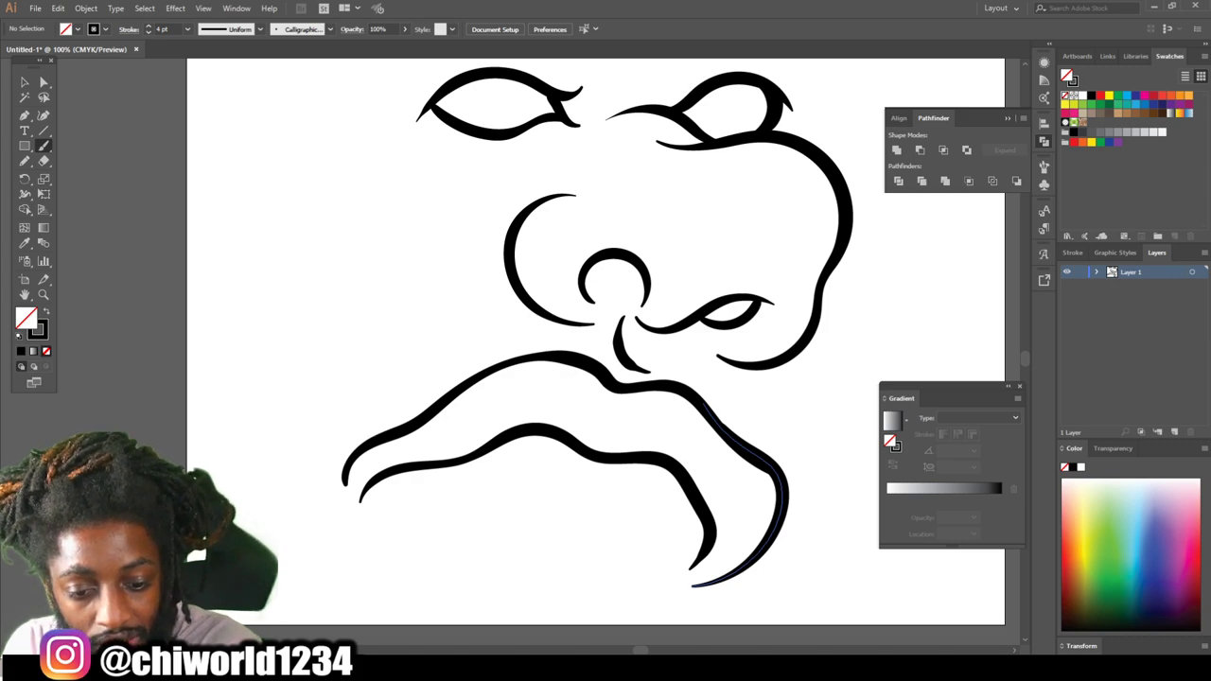
mouse_move(587, 271)
left_mouse_down()
mouse_move(628, 285)
mouse_move(643, 274)
mouse_move(593, 269)
left_mouse_up()
left_click_drag(711, 316, 766, 302)
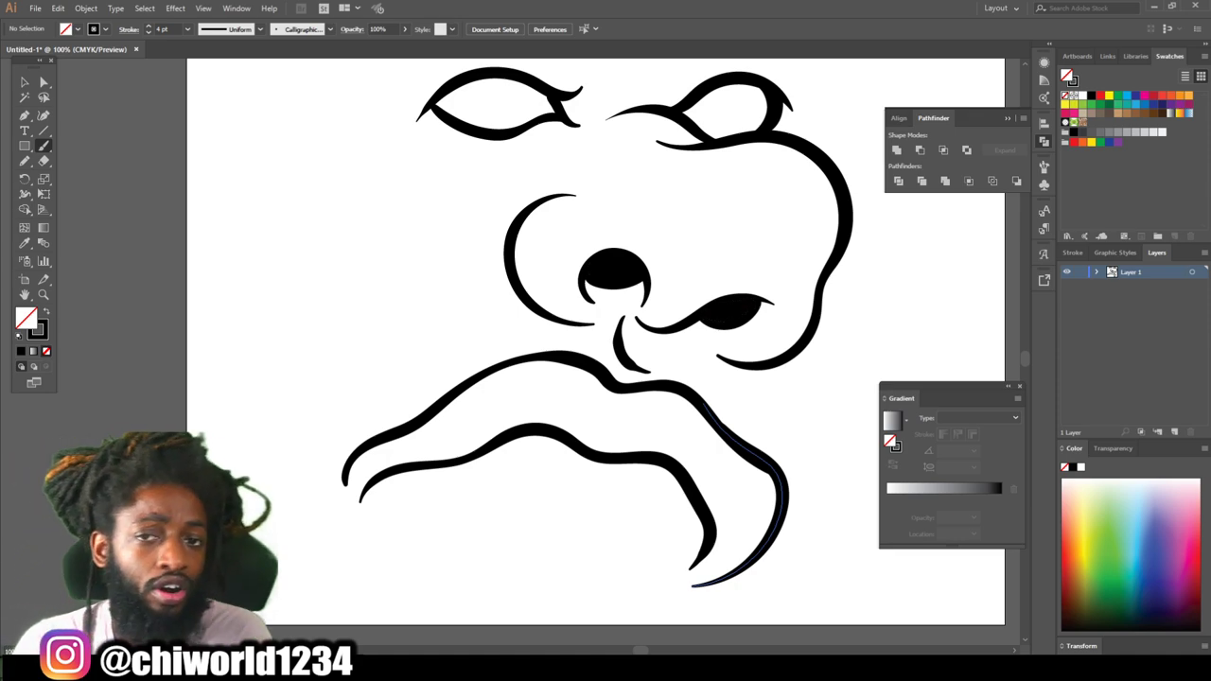
Close the mouth opening with a scalloped lower teeth edge, and paint a second scalloped line across it for the upper teeth.
scroll(596, 341, "down", 2)
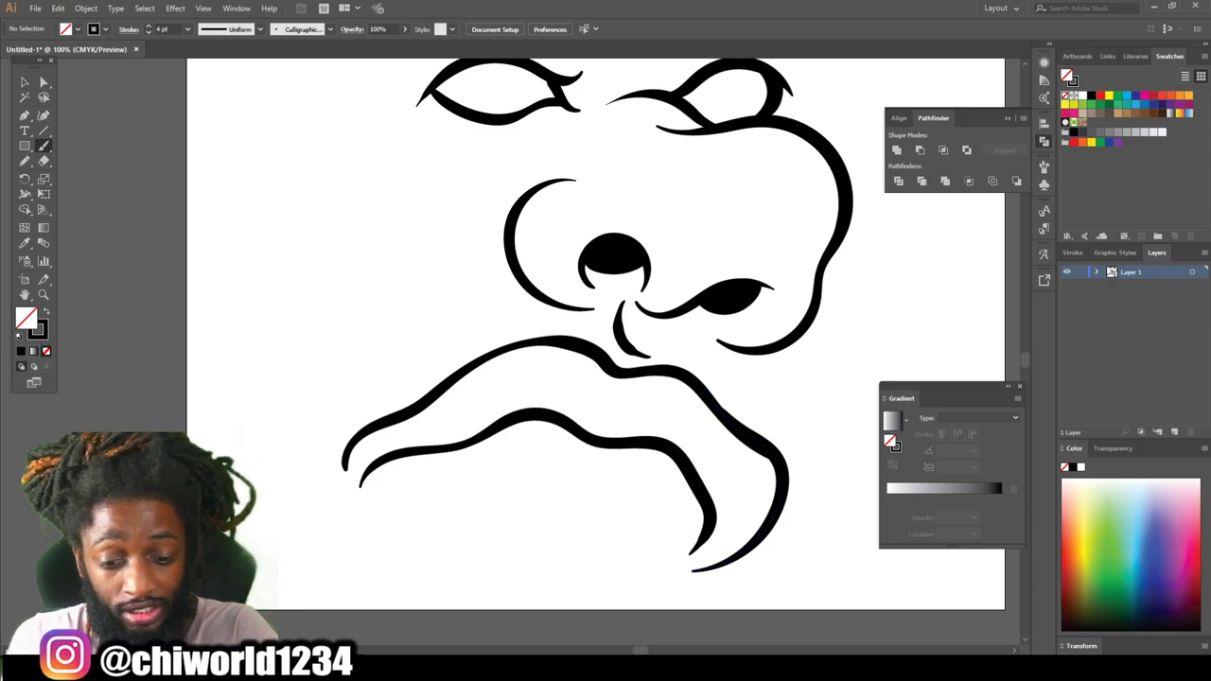
mouse_move(700, 515)
left_mouse_down()
mouse_move(679, 567)
mouse_move(614, 563)
mouse_move(577, 538)
mouse_move(528, 541)
mouse_move(497, 514)
mouse_move(441, 510)
mouse_move(427, 489)
mouse_move(369, 452)
left_mouse_up()
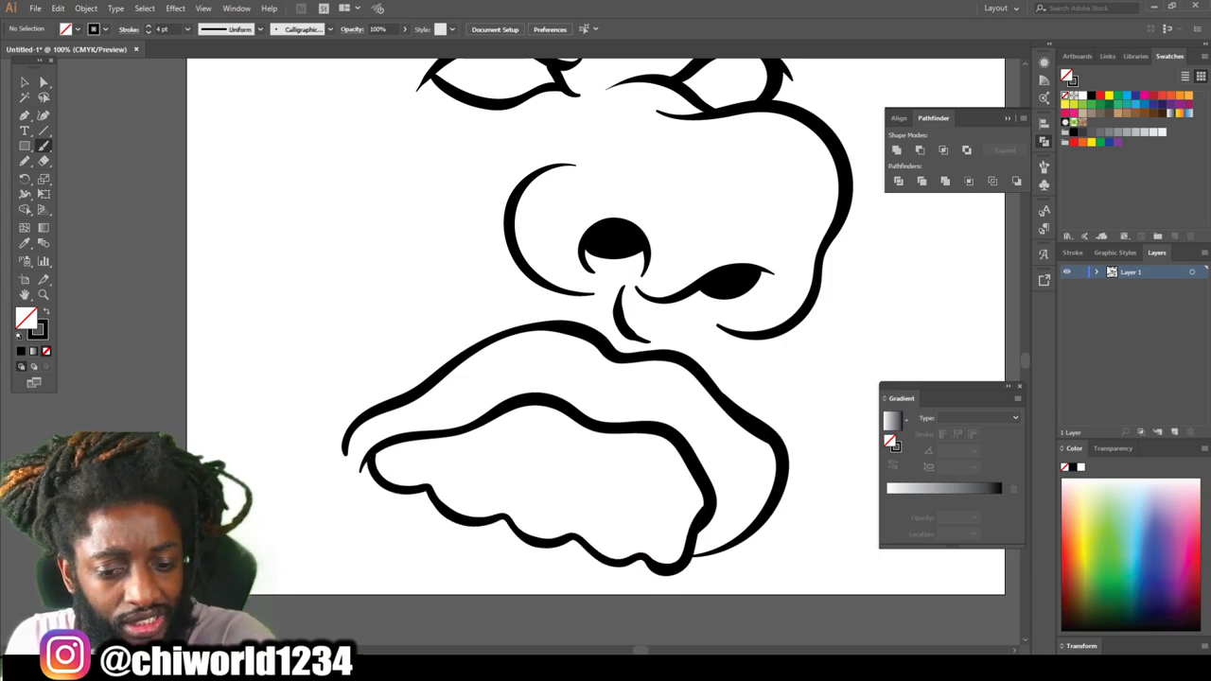
scroll(653, 341, "up", 1)
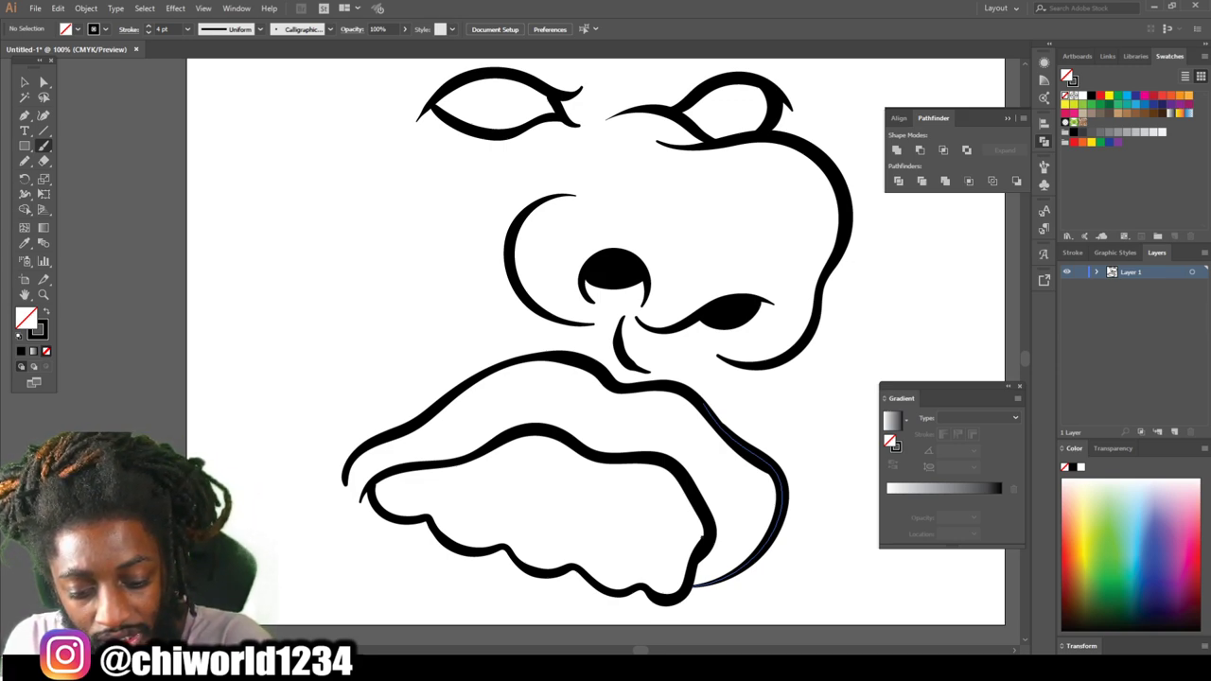
left_click_drag(686, 553, 656, 542)
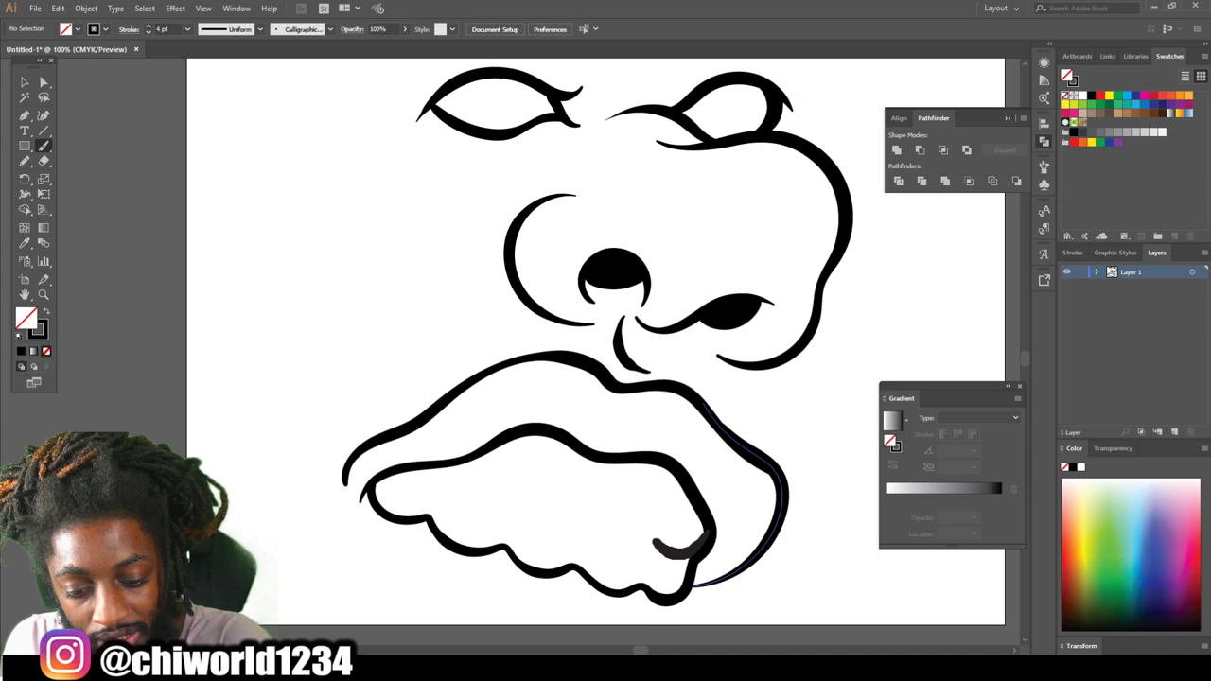
mouse_move(589, 516)
left_mouse_down()
mouse_move(530, 490)
mouse_move(492, 495)
mouse_move(428, 466)
left_mouse_up()
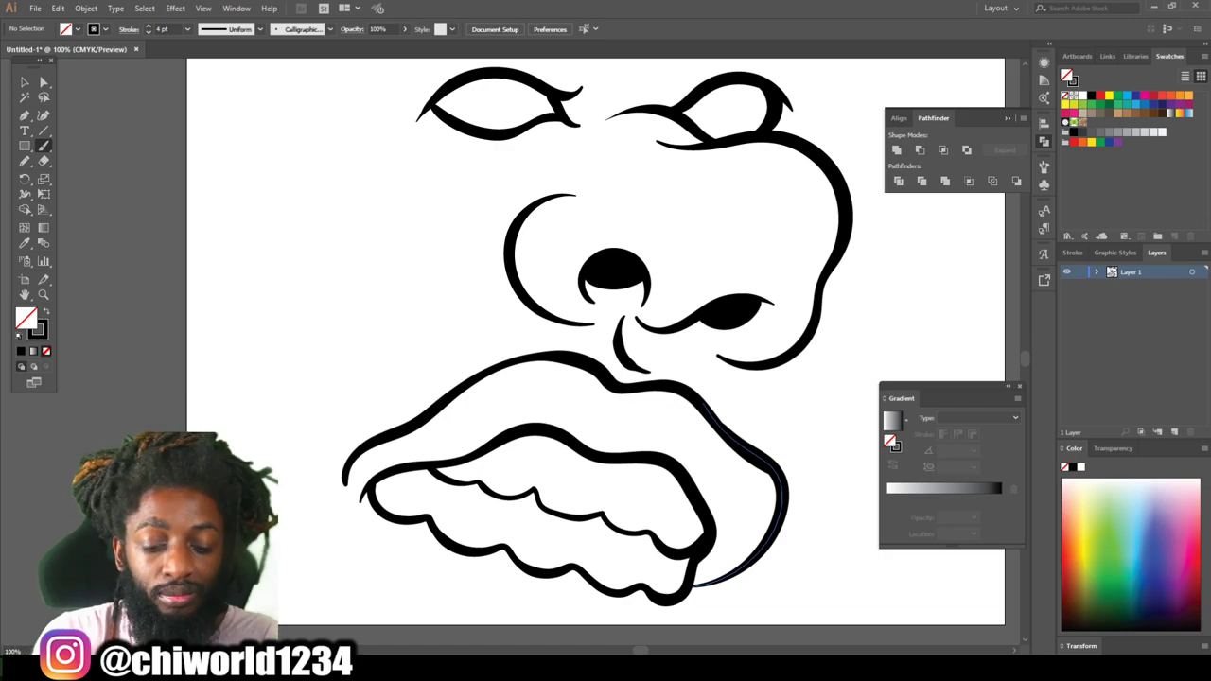
Paint curved gum lines with small pointed gaps along the upper teeth beneath the upper lip.
key("ctrl+minus")
key("ctrl+minus")
scroll(553, 340, "down", 1)
key("ctrl+equal")
key("ctrl+equal")
key("ctrl+plus")
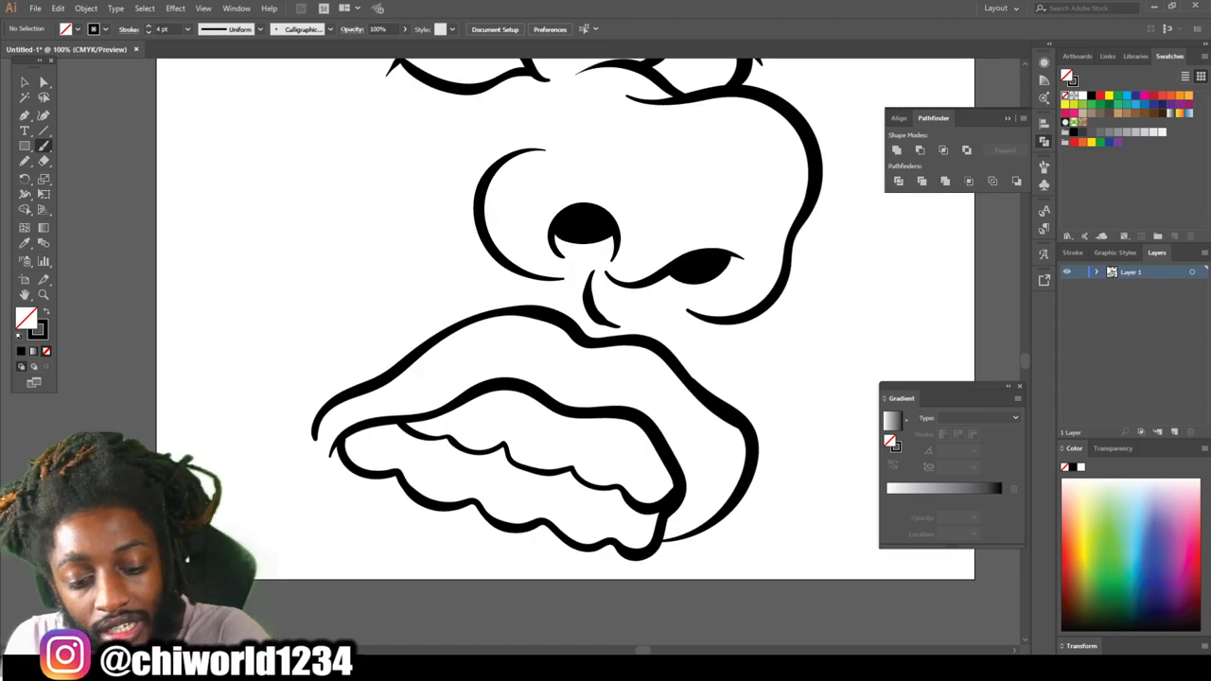
mouse_move(634, 441)
left_mouse_down()
mouse_move(586, 420)
mouse_move(577, 437)
mouse_move(545, 403)
mouse_move(515, 413)
mouse_move(488, 389)
left_mouse_up()
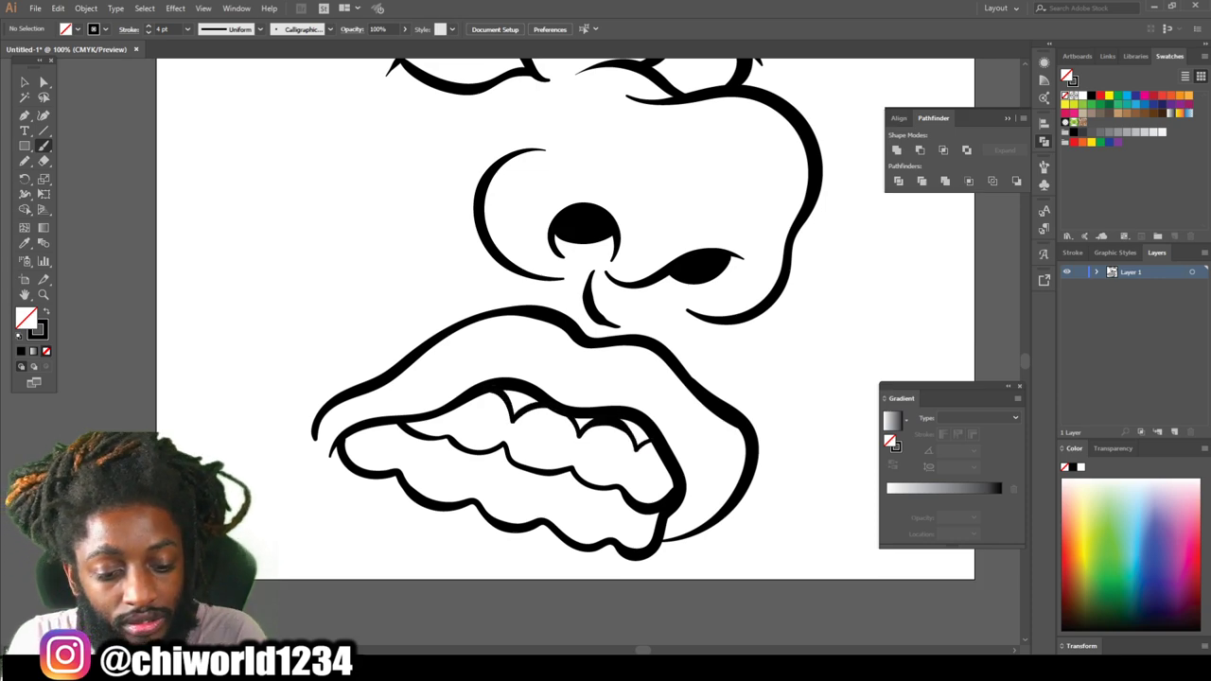
Paint the full lower lip outline below the teeth, and fill the mouth's left corner with black.
key("ctrl+minus")
key("ctrl+minus")
scroll(538, 313, "down", 1)
key("ctrl+equal")
key("ctrl+equal")
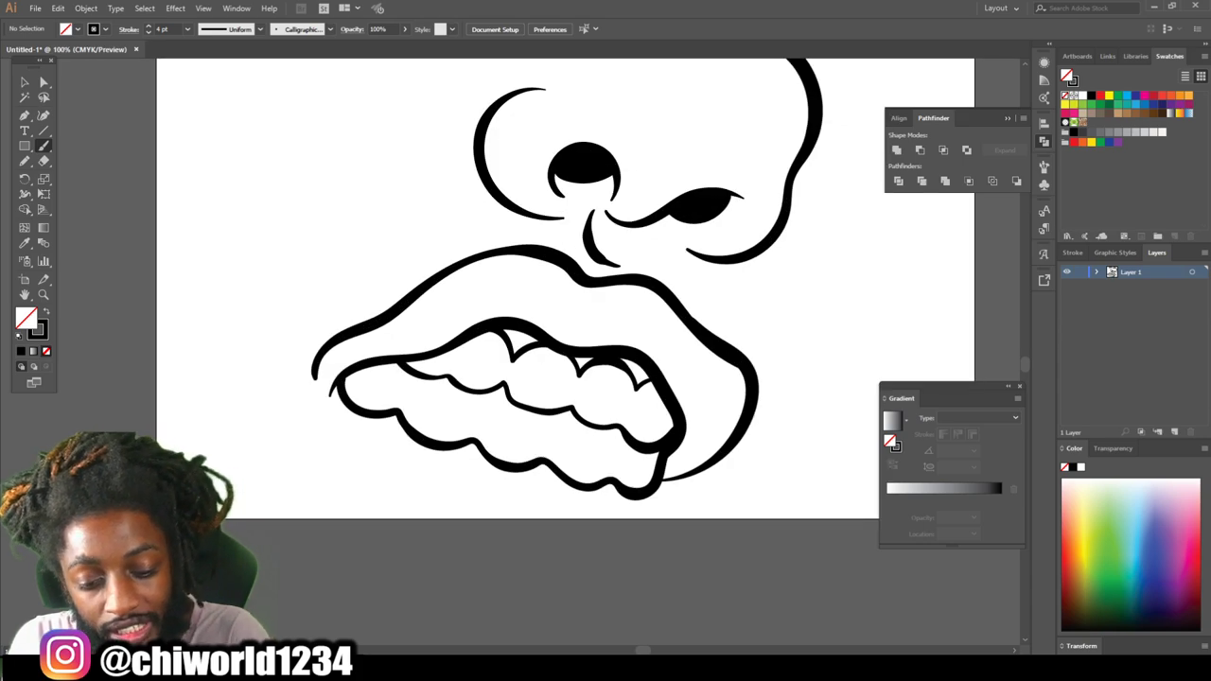
mouse_move(664, 454)
left_mouse_down()
mouse_move(662, 520)
mouse_move(605, 600)
mouse_move(397, 527)
mouse_move(325, 478)
mouse_move(309, 390)
mouse_move(321, 354)
mouse_move(340, 410)
mouse_move(536, 499)
mouse_move(634, 507)
mouse_move(664, 483)
left_mouse_up()
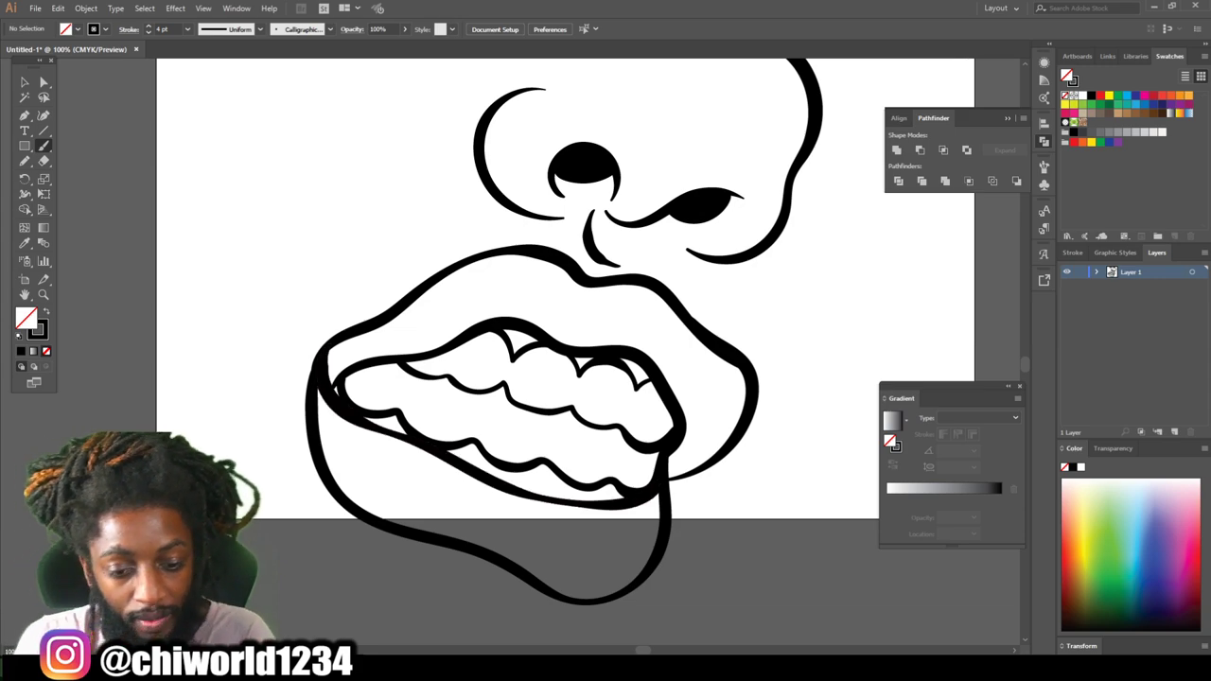
mouse_move(340, 399)
left_mouse_down()
mouse_move(370, 366)
mouse_move(339, 366)
mouse_move(332, 347)
mouse_move(356, 373)
mouse_move(345, 407)
left_mouse_up()
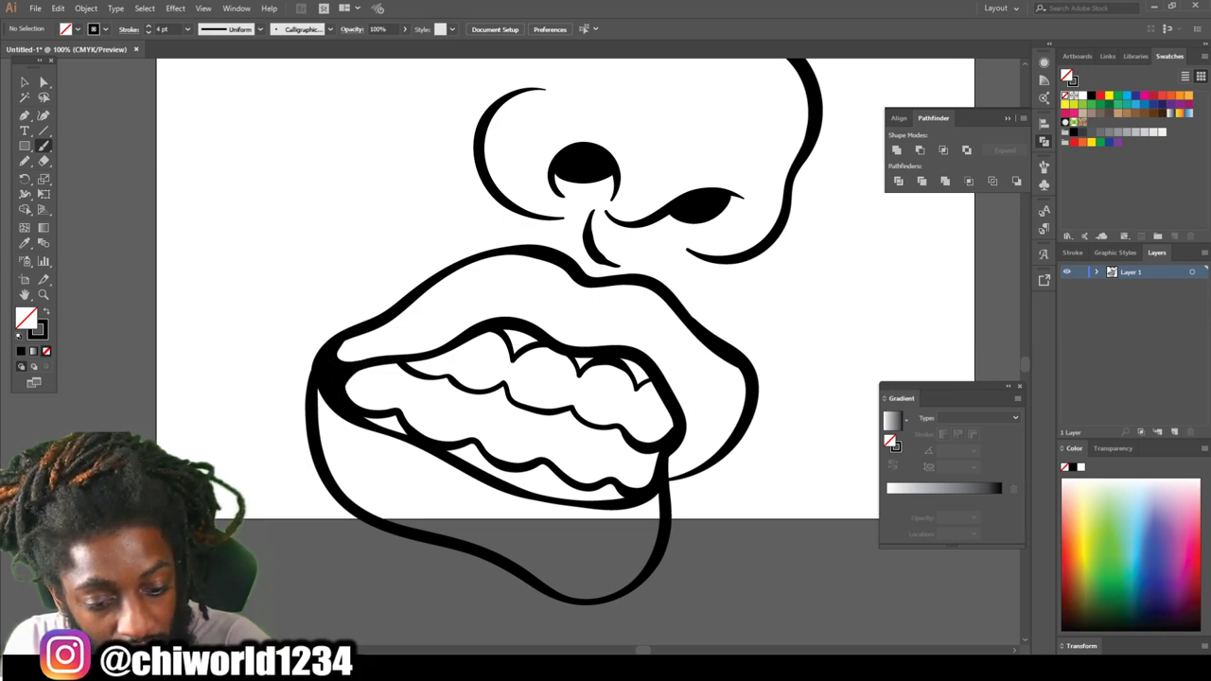
Paint curved divider lines between the individual lower and upper teeth.
left_click_drag(611, 481, 629, 439)
left_click_drag(526, 465, 564, 411)
left_click_drag(473, 441, 498, 385)
left_click_drag(398, 422, 405, 369)
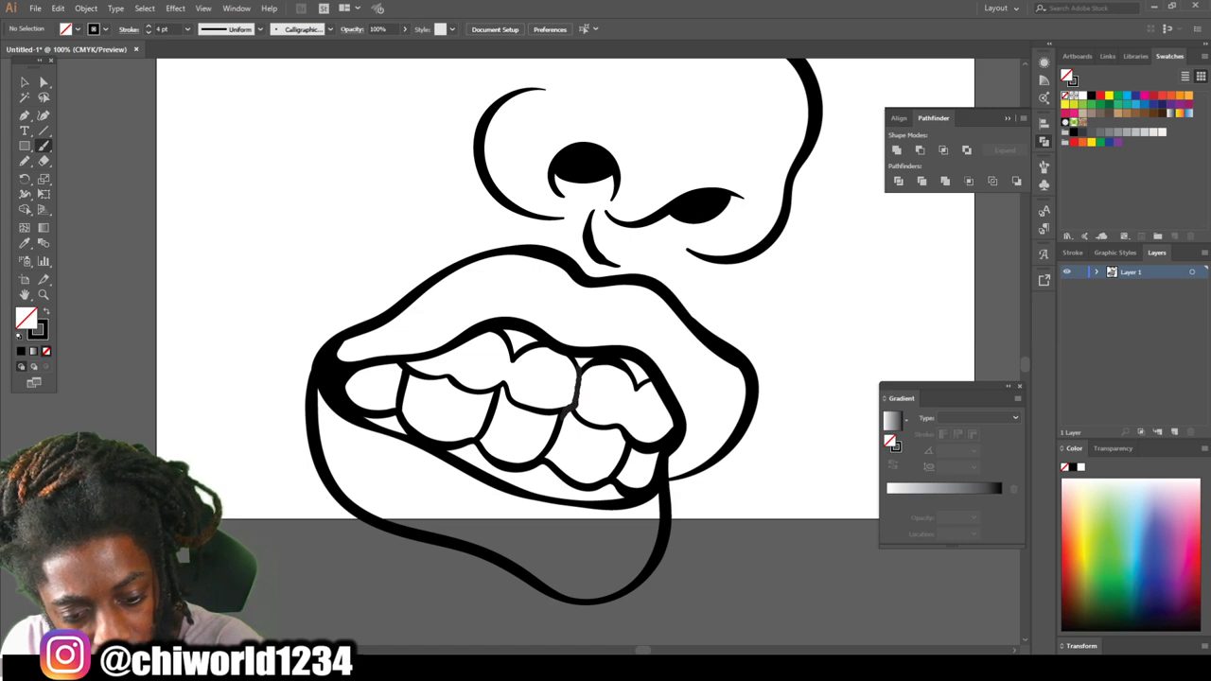
left_click_drag(578, 371, 580, 367)
left_click_drag(621, 428, 635, 382)
key("ctrl+minus")
key("ctrl+minus")
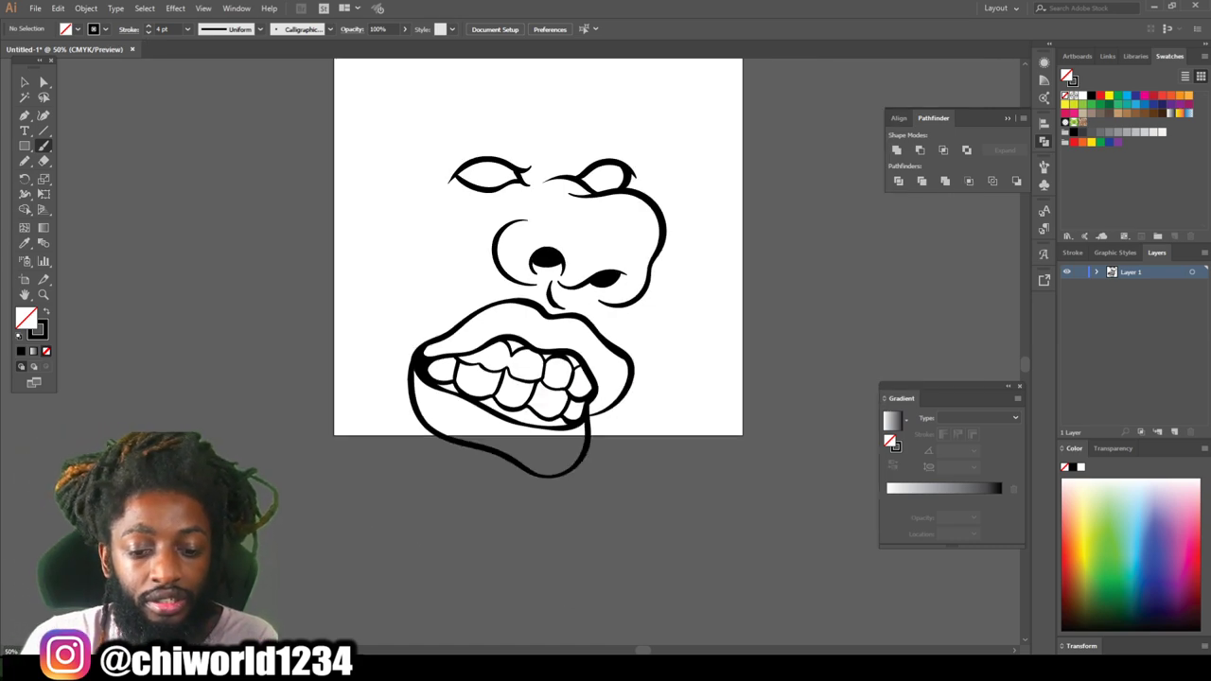
Paint curved iris edges and solid black pupils inside both eyes.
scroll(539, 304, "up", 4)
key("ctrl+equal")
key("ctrl+equal")
scroll(492, 350, "up", 1)
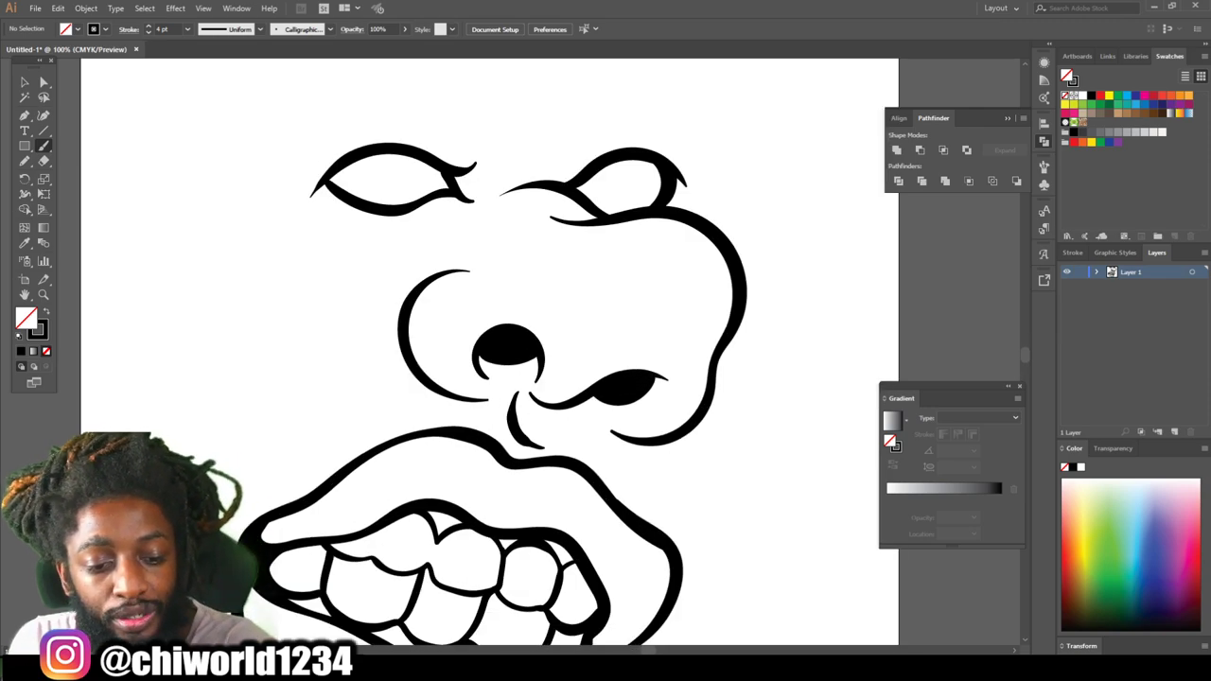
left_click_drag(406, 154, 376, 200)
mouse_move(611, 217)
left_mouse_down()
mouse_move(632, 189)
mouse_move(628, 159)
mouse_move(601, 180)
left_mouse_up()
mouse_move(365, 178)
left_mouse_down()
mouse_move(371, 162)
mouse_move(361, 169)
left_mouse_up()
Paint curved eyelid creases above both eyes, with a shorter second crease line over the left eye.
scroll(511, 398, "up", 4)
mouse_move(291, 278)
left_mouse_down()
mouse_move(348, 214)
mouse_move(426, 208)
mouse_move(447, 231)
left_mouse_up()
left_click_drag(371, 230, 449, 243)
mouse_move(543, 276)
left_mouse_down()
mouse_move(571, 255)
mouse_move(573, 236)
mouse_move(650, 215)
mouse_move(681, 242)
left_mouse_up()
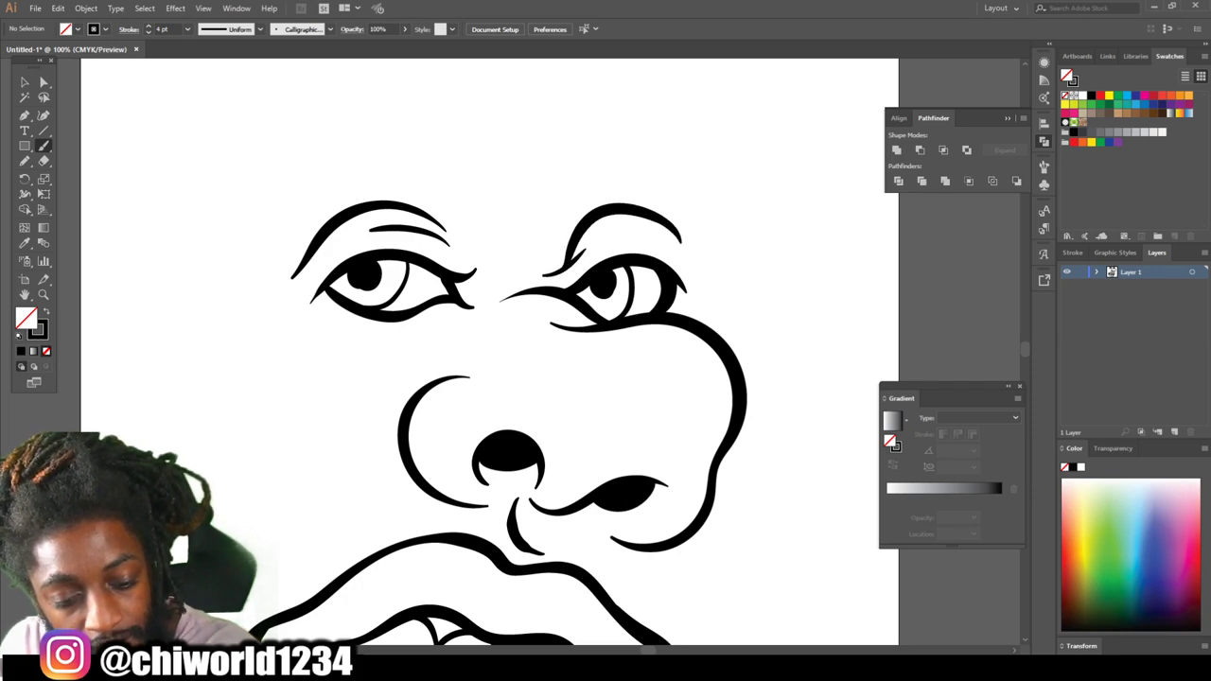
Paint a cheek crease running down from the nose's left wing, and zigzag eyebrows above both eyes.
key("ctrl+minus")
key("ctrl+minus")
key("ctrl+minus")
scroll(511, 352, "down", 1)
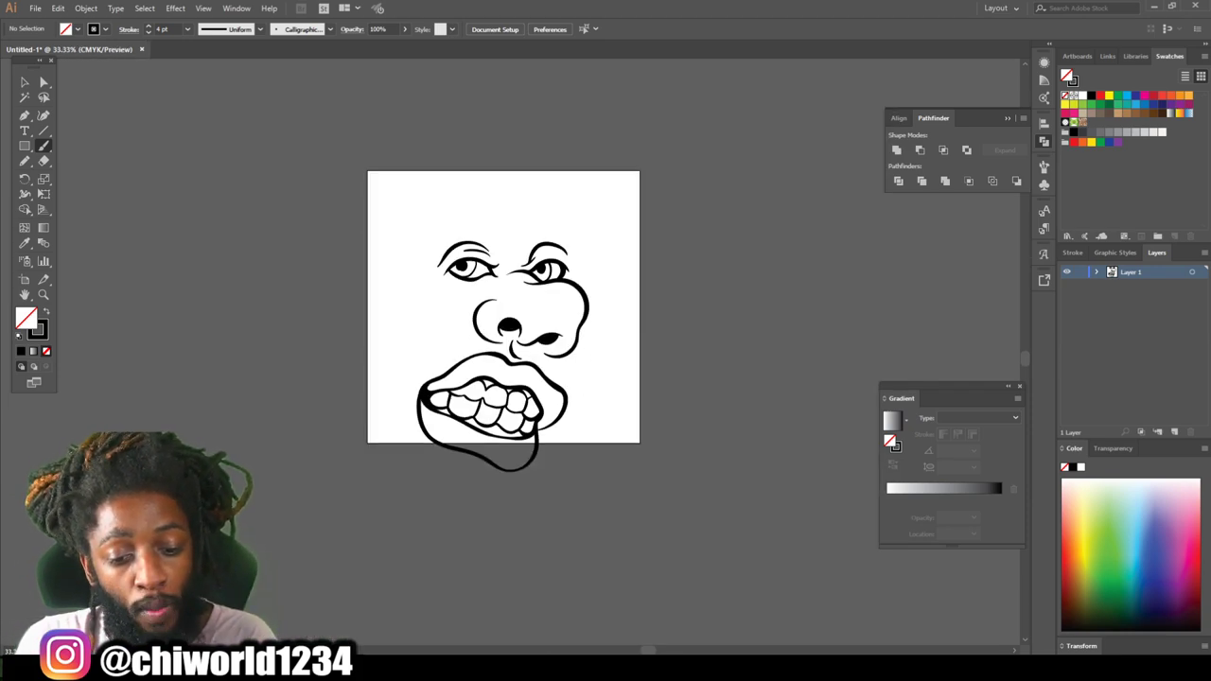
key("ctrl+equal")
key("ctrl+equal")
scroll(511, 351, "up", 1)
mouse_move(458, 297)
left_mouse_down()
mouse_move(424, 324)
mouse_move(398, 373)
left_mouse_up()
scroll(496, 350, "up", 2)
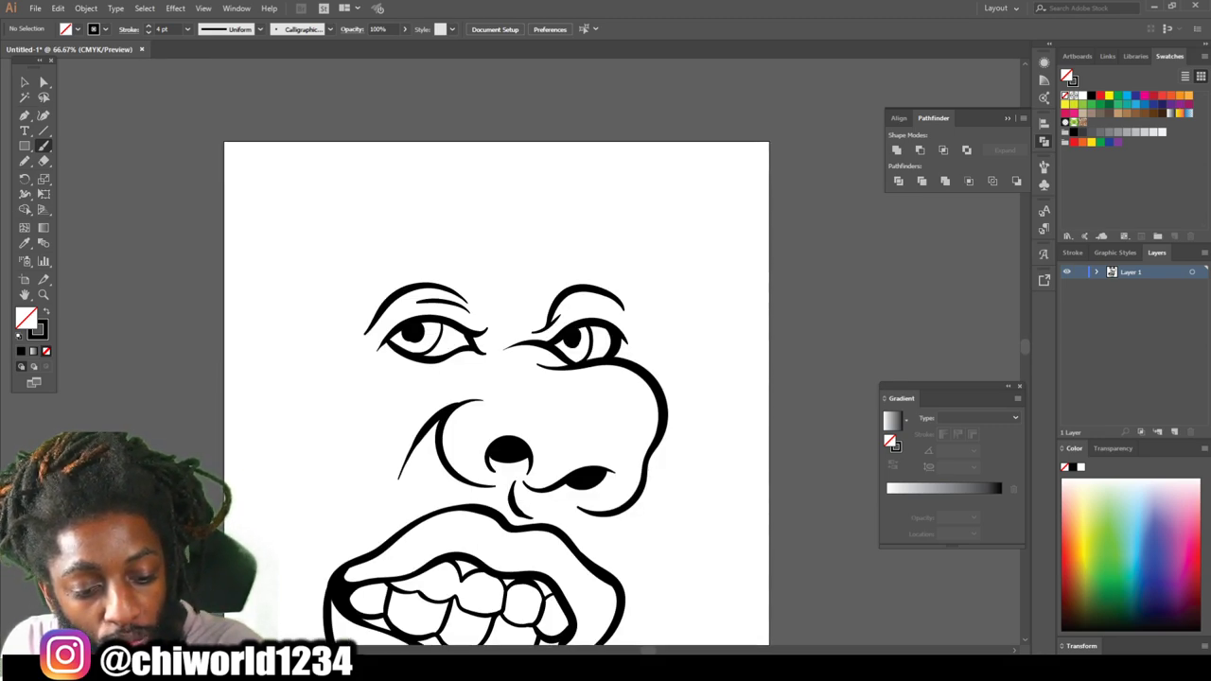
mouse_move(342, 291)
left_mouse_down()
mouse_move(398, 232)
mouse_move(462, 225)
mouse_move(484, 237)
left_mouse_up()
mouse_move(647, 303)
left_mouse_down()
mouse_move(631, 254)
mouse_move(585, 220)
mouse_move(560, 223)
left_mouse_up()
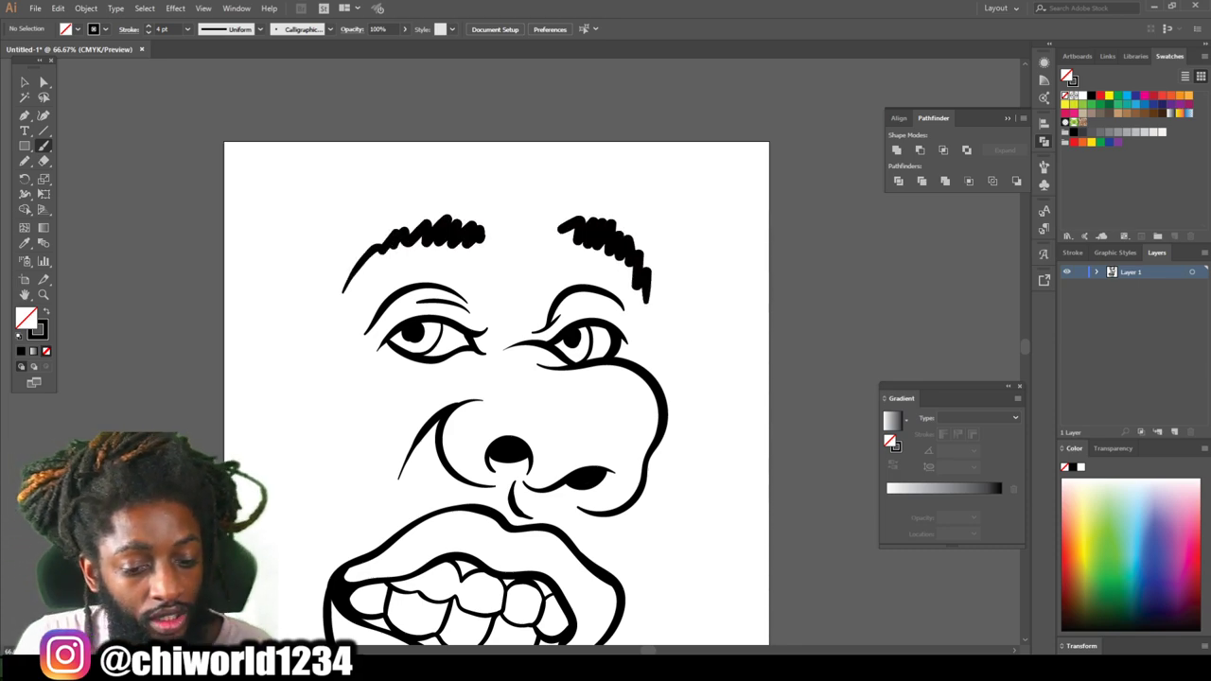
Select all the brush strokes of the face.
scroll(496, 350, "down", 3)
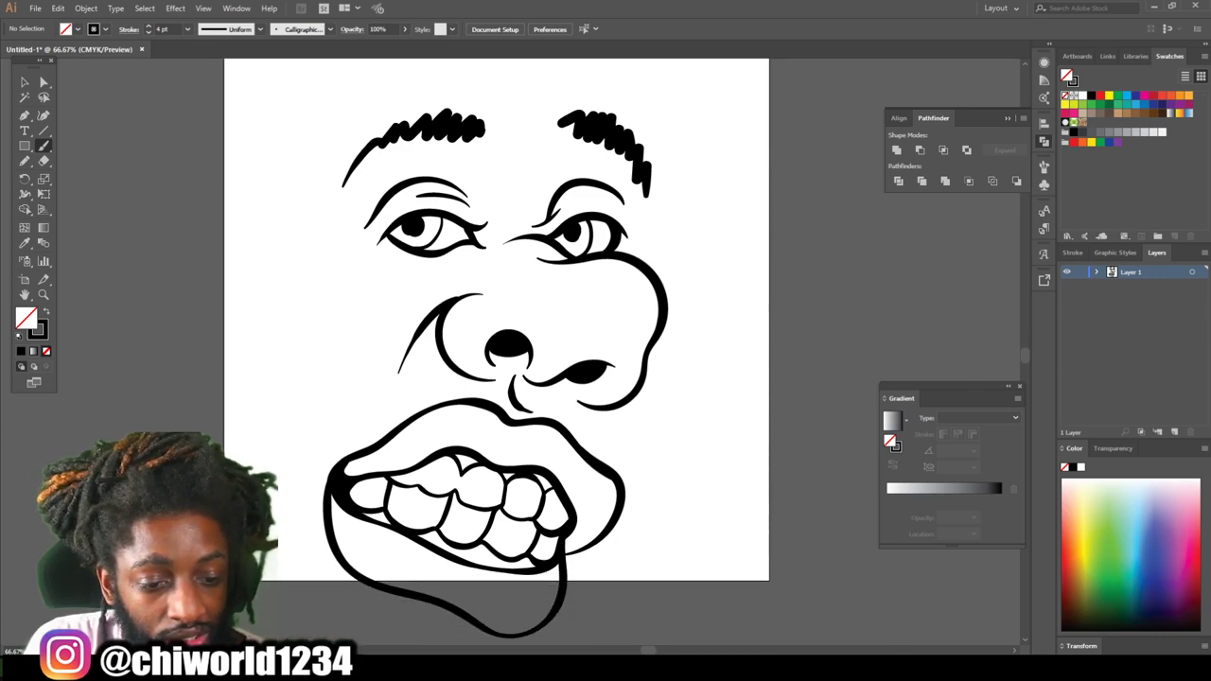
key("v")
left_click_drag(306, 83, 732, 610)
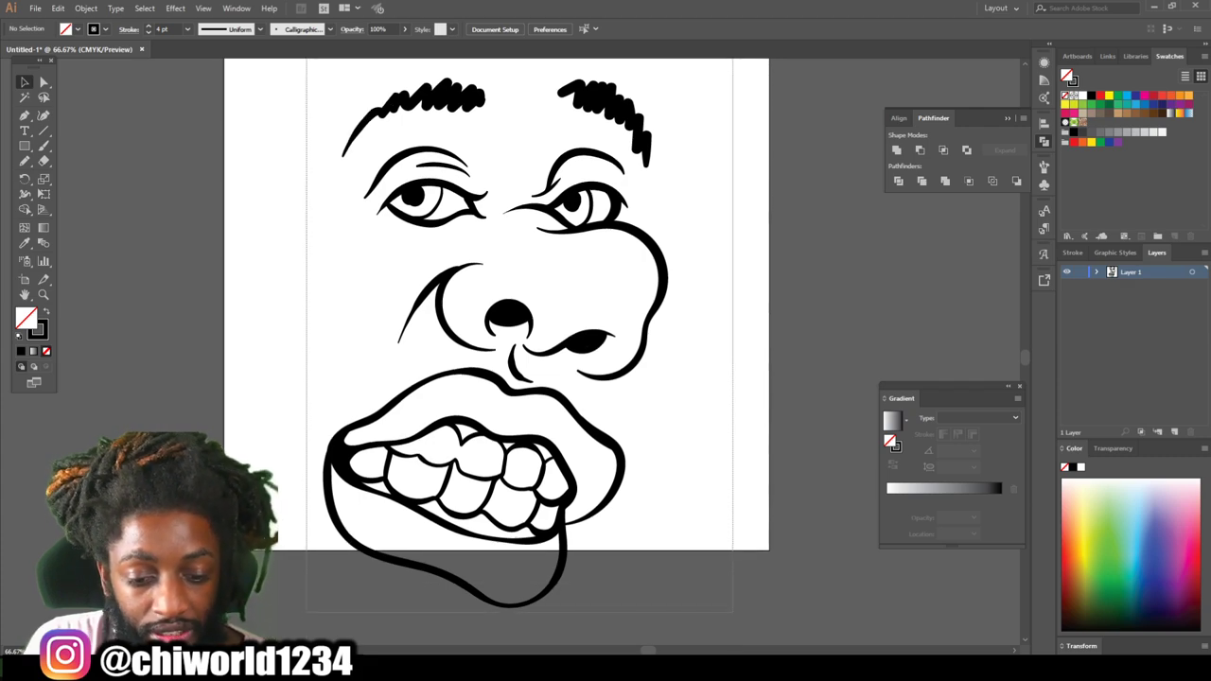
left_click_drag(732, 610, 732, 610)
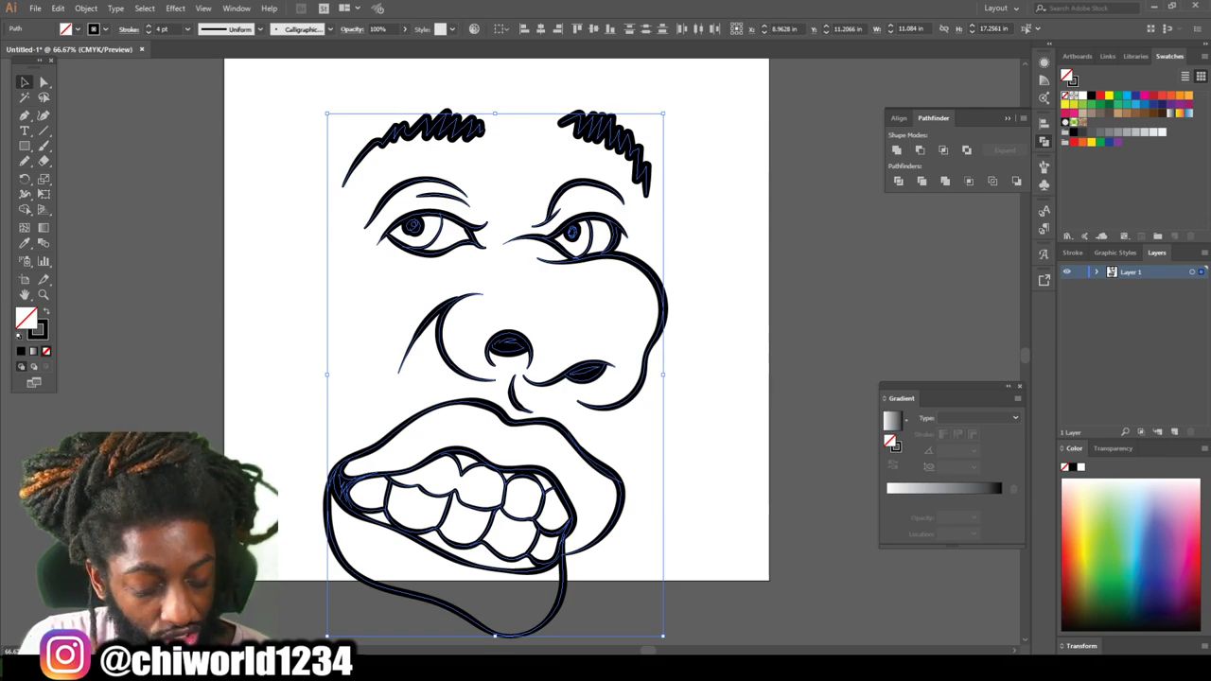
Try scaling the unexpanded face strokes down to a much smaller size, and undo the resize.
left_click_drag(662, 635, 476, 343)
scroll(496, 335, "up", 1)
key("ctrl+shift+a")
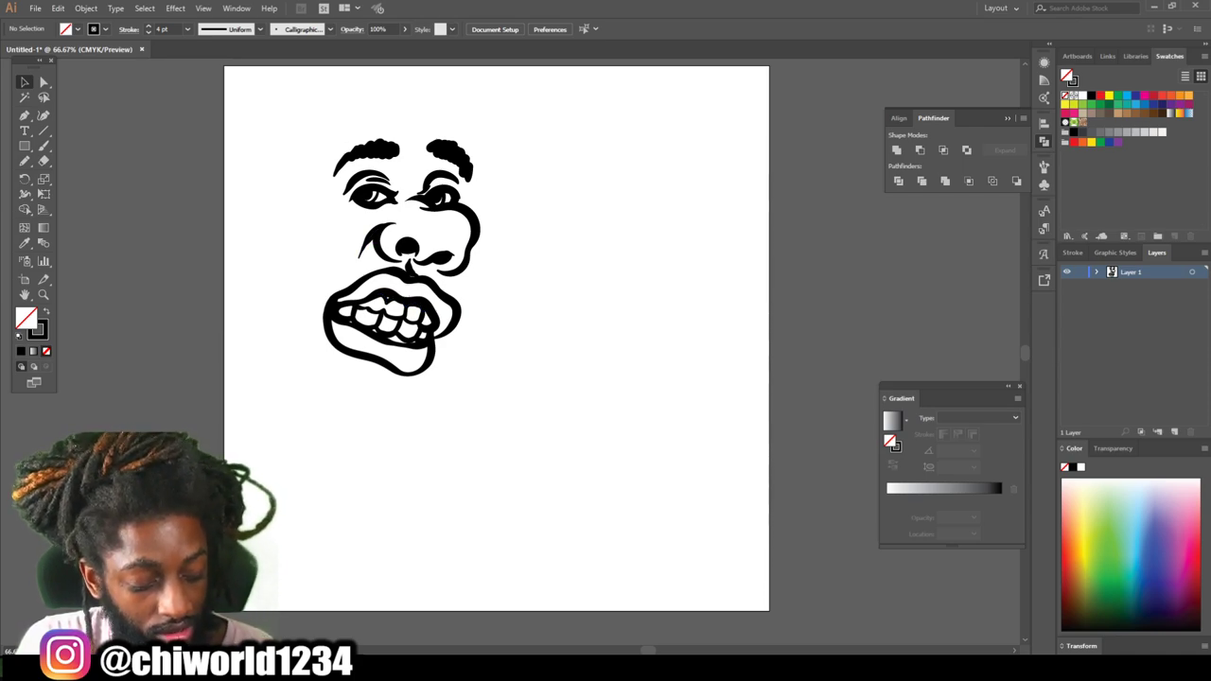
key("ctrl+z")
key("ctrl+z")
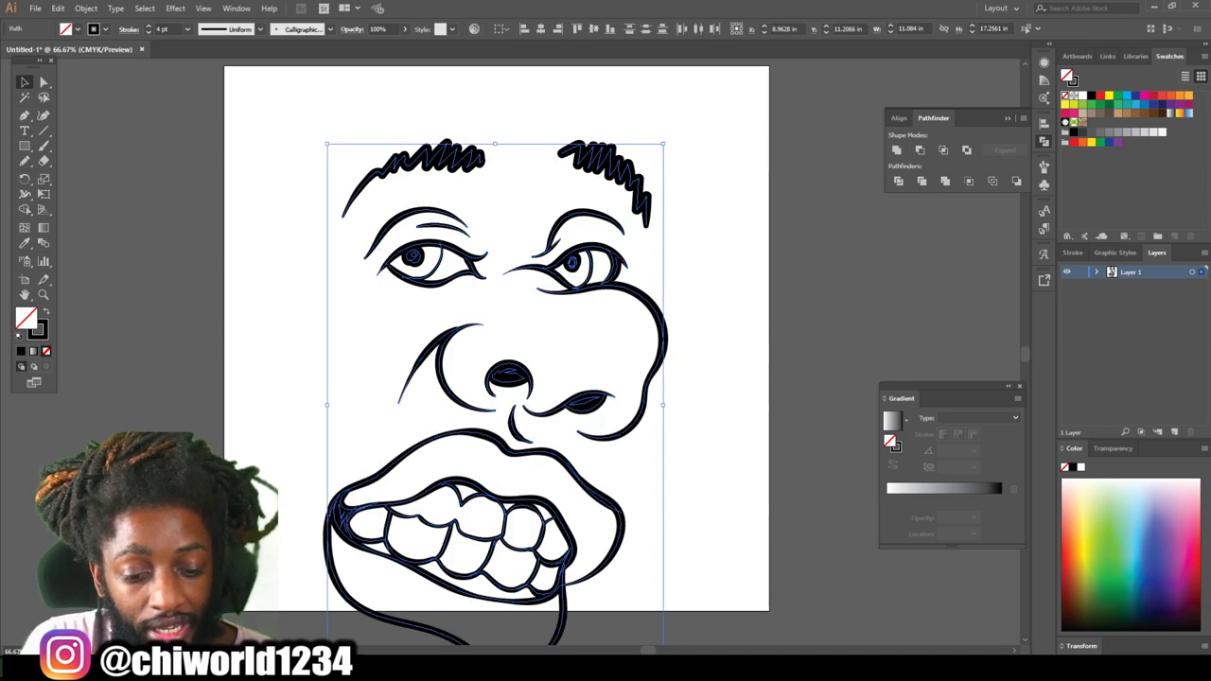
Expand the appearance of the selected strokes, combine them with Pathfinder Merge, and show the selection edges.
scroll(495, 351, "down", 1)
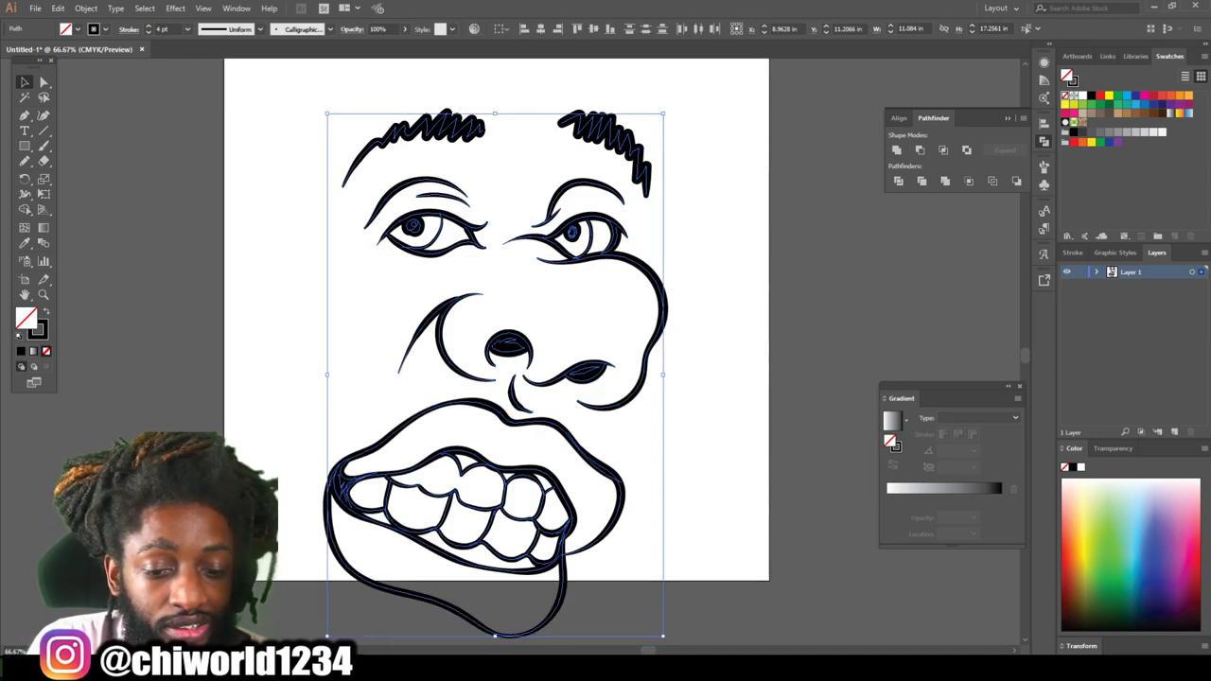
left_click(86, 8)
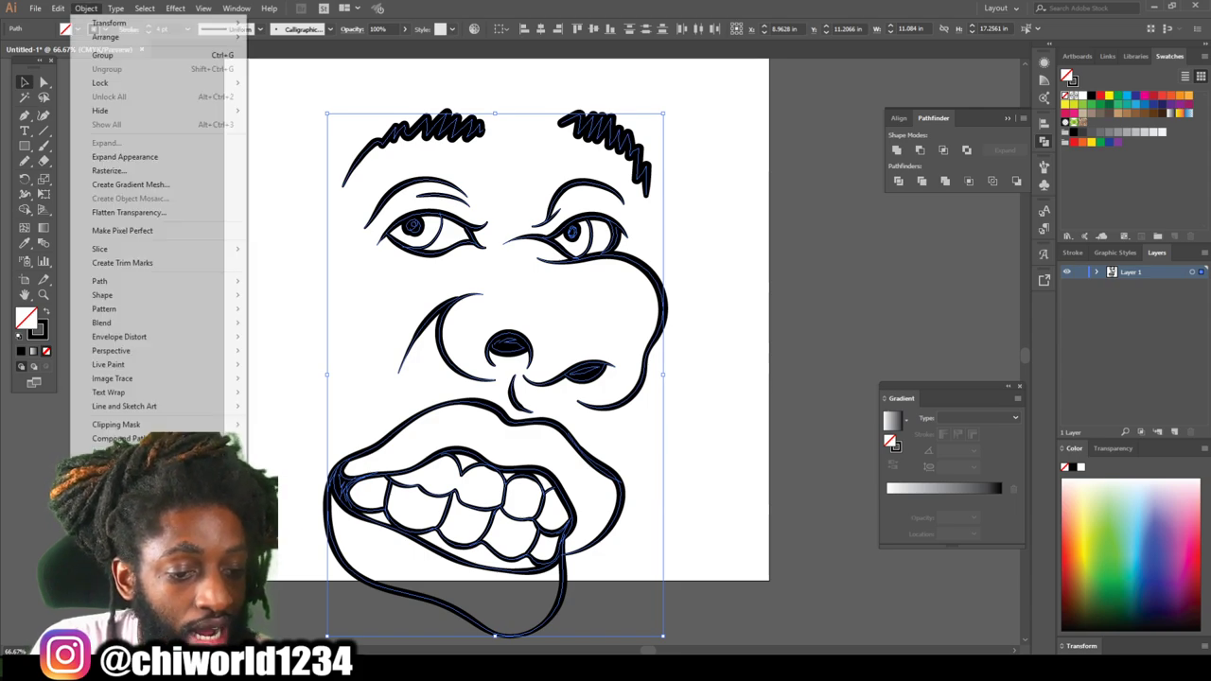
left_click(124, 156)
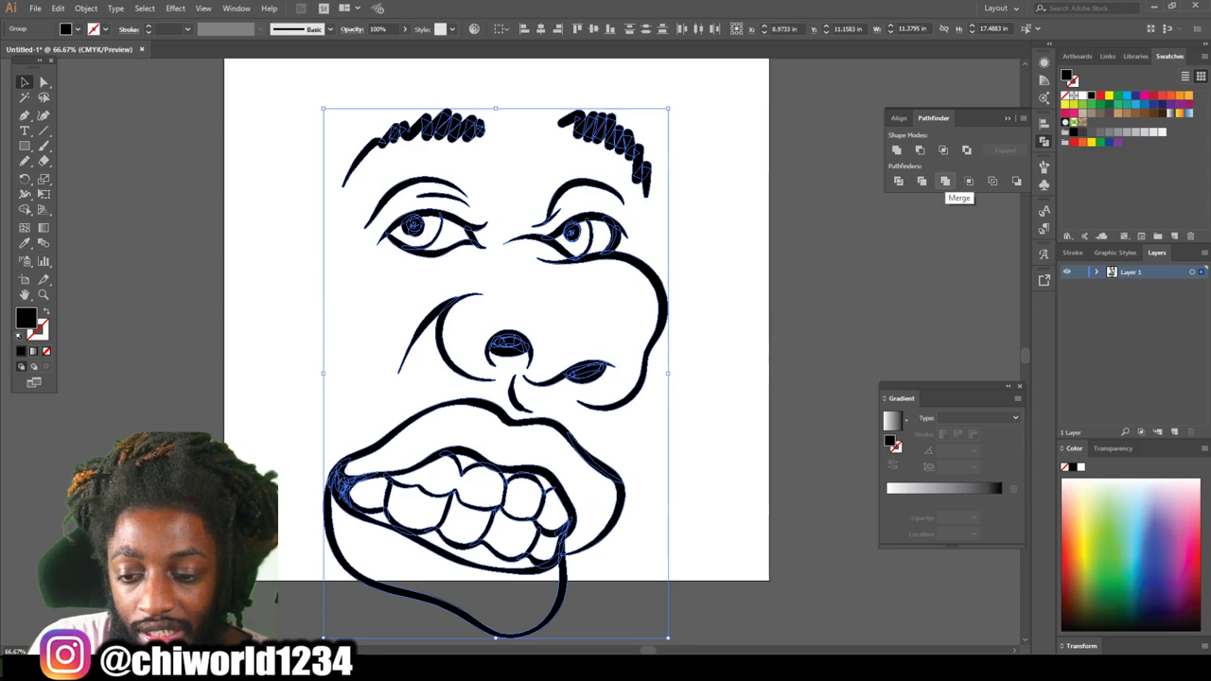
left_click(944, 181)
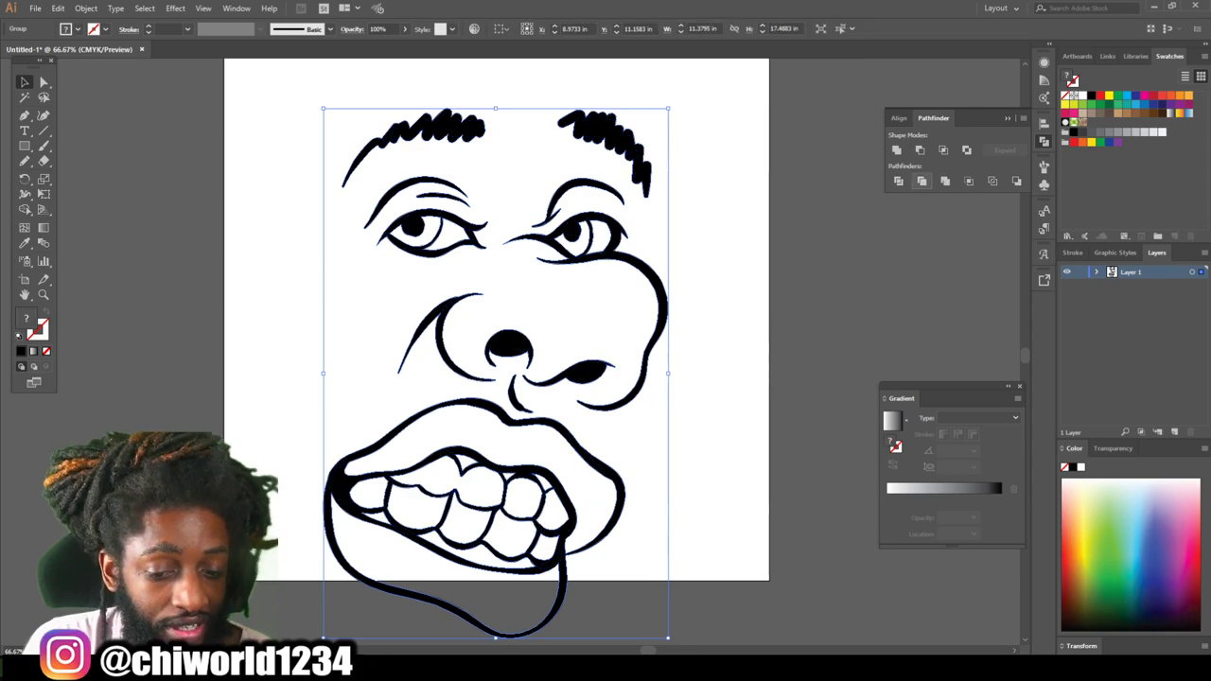
key("ctrl+h")
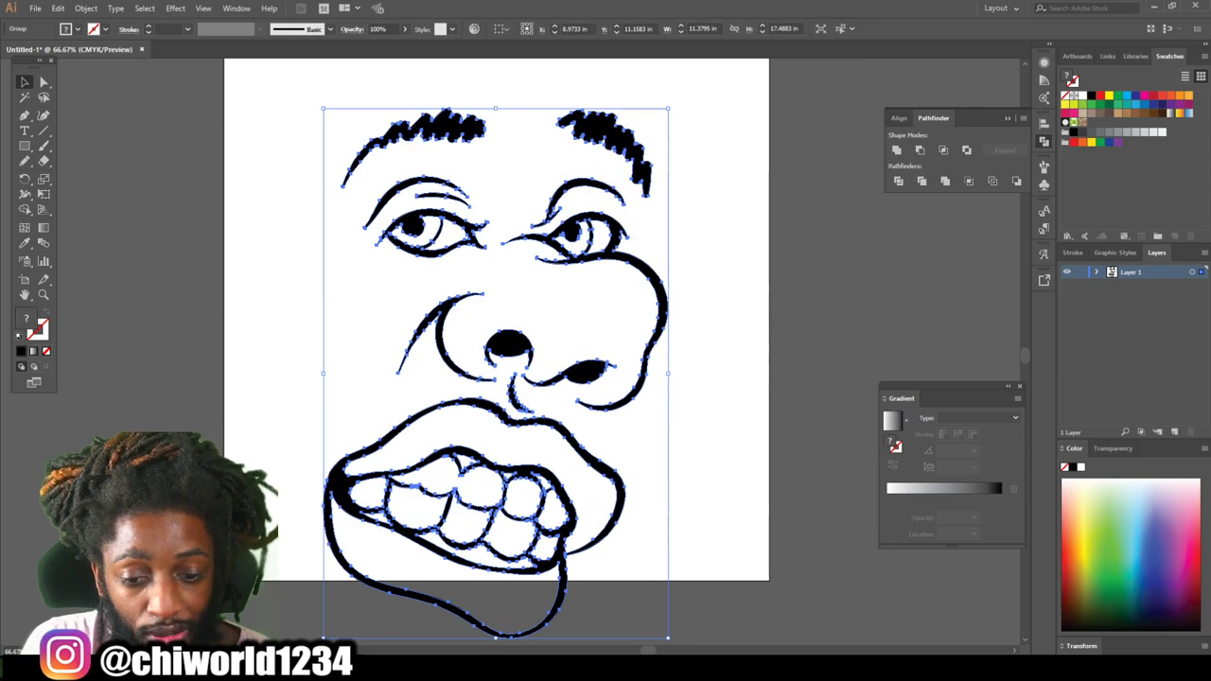
Scale the merged face down to about 6.2 x 9.5 inches, move it to the artboard's upper middle, and deselect it.
left_click_drag(668, 109, 511, 349)
left_click_drag(465, 429, 581, 186)
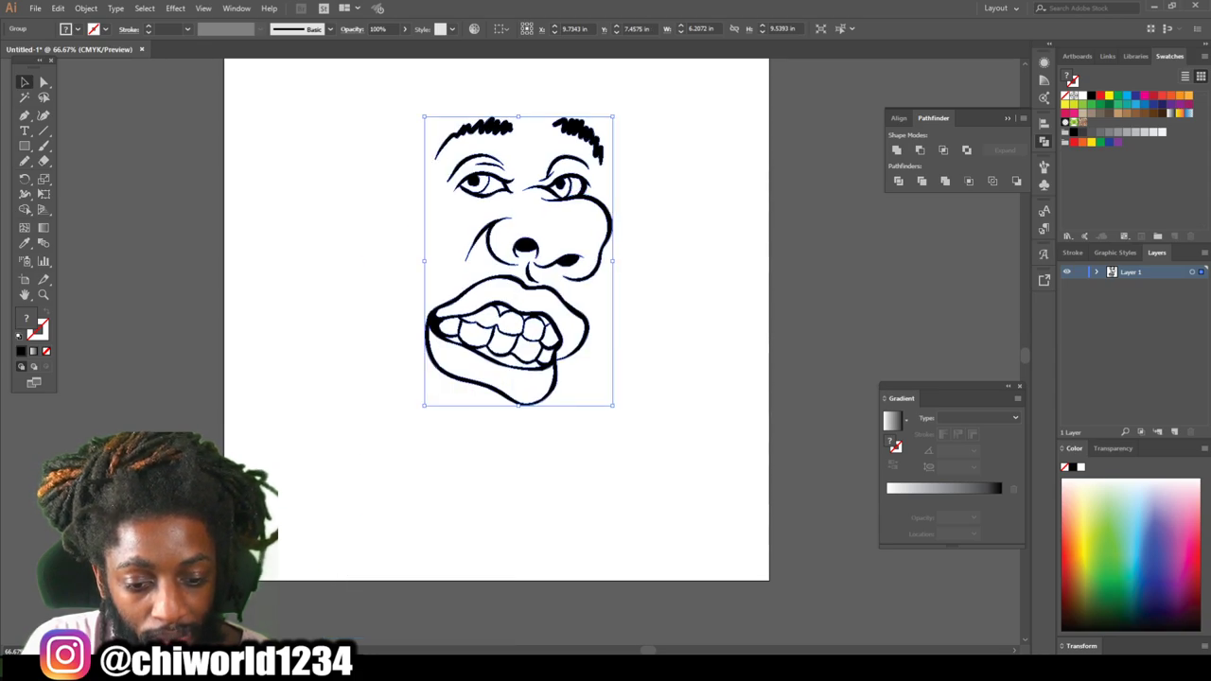
key("ctrl+shift+a")
scroll(497, 340, "up", 1)
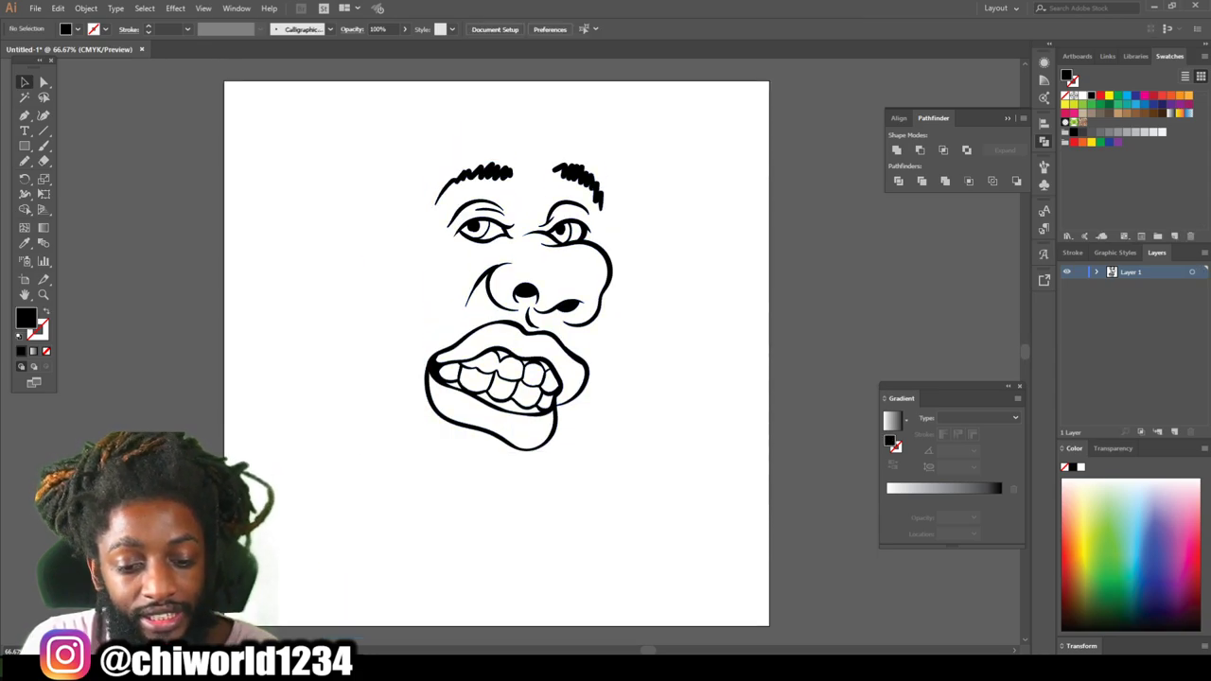
Paint thin 1 pt strokes extending the cheek crease and left nose wing, and add wrinkles under the left eye.
key("ctrl+equal")
scroll(496, 341, "up", 1)
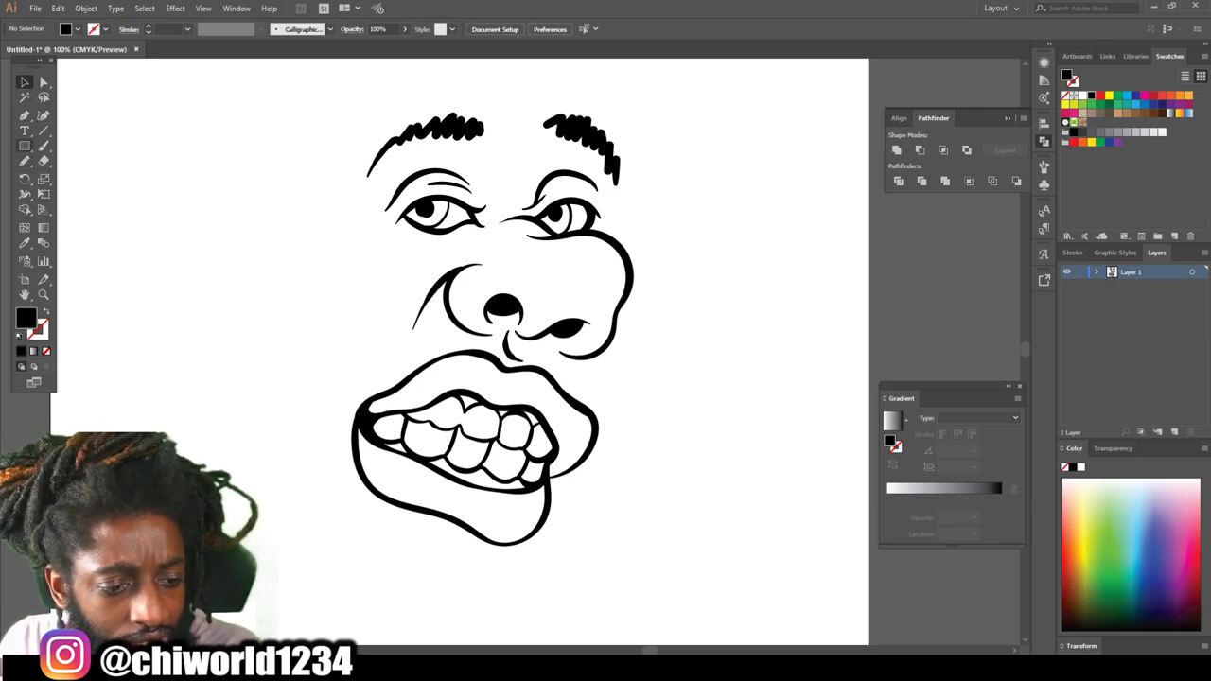
key("b")
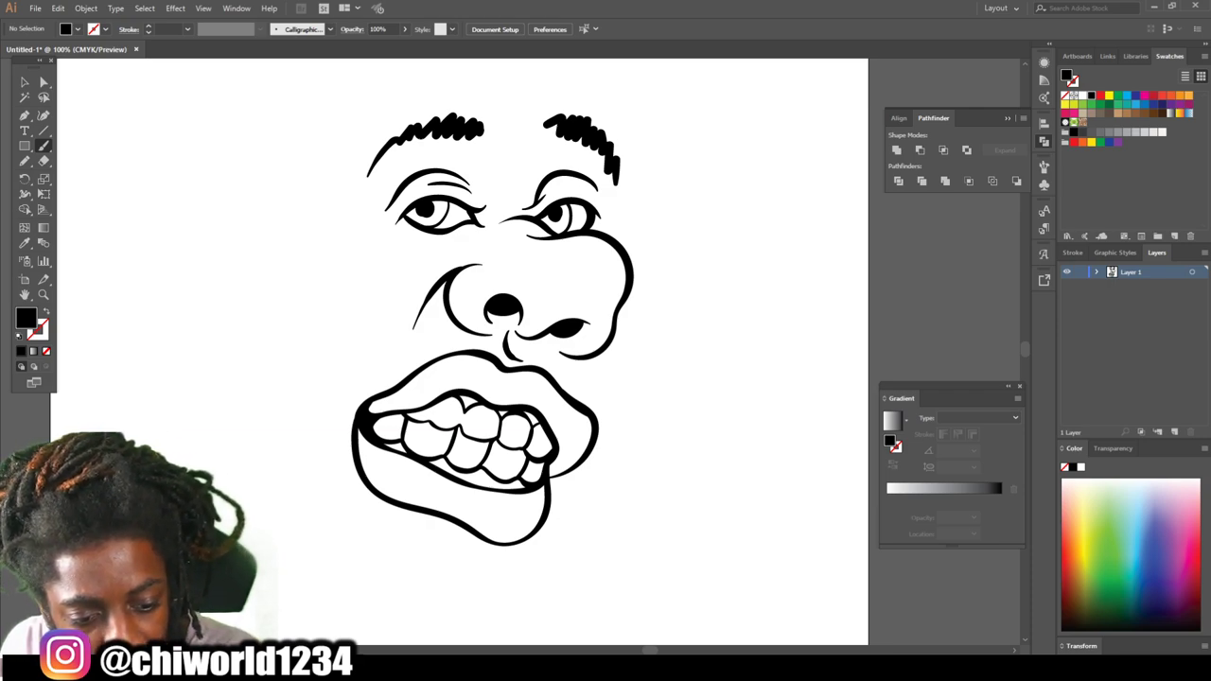
mouse_move(413, 327)
left_mouse_down()
mouse_move(447, 272)
mouse_move(493, 266)
mouse_move(453, 242)
mouse_move(409, 238)
left_mouse_up()
scroll(491, 350, "down", 1)
scroll(492, 322, "down", 1)
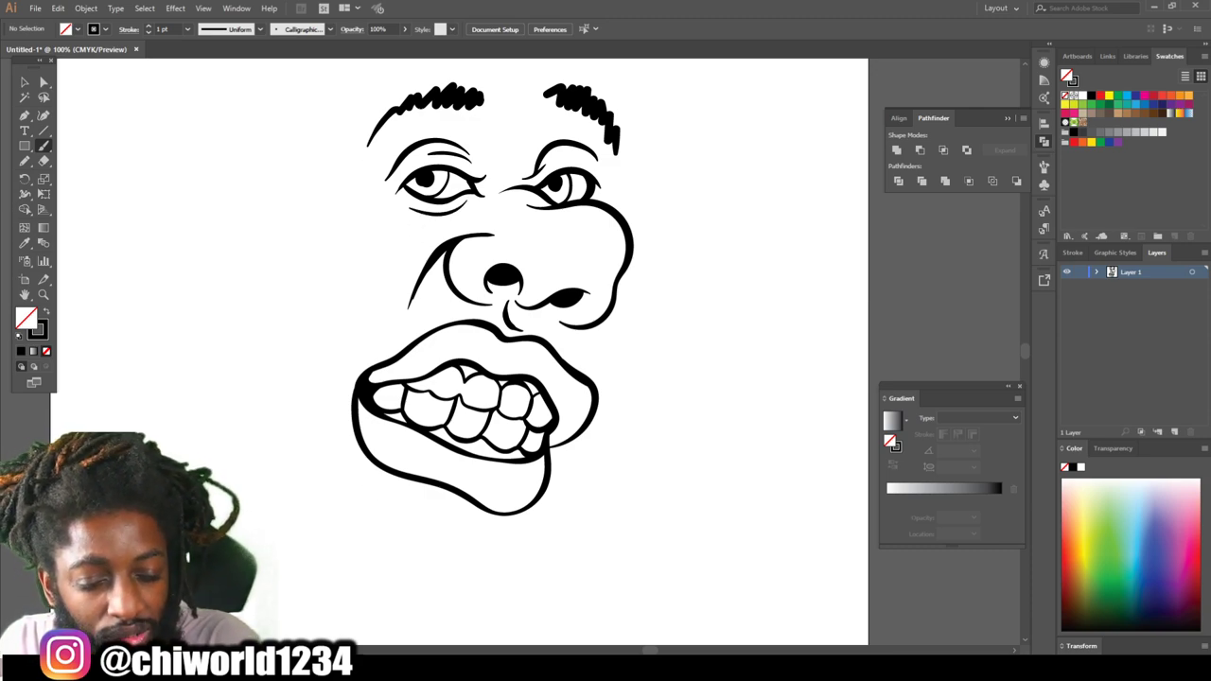
scroll(491, 322, "up", 5)
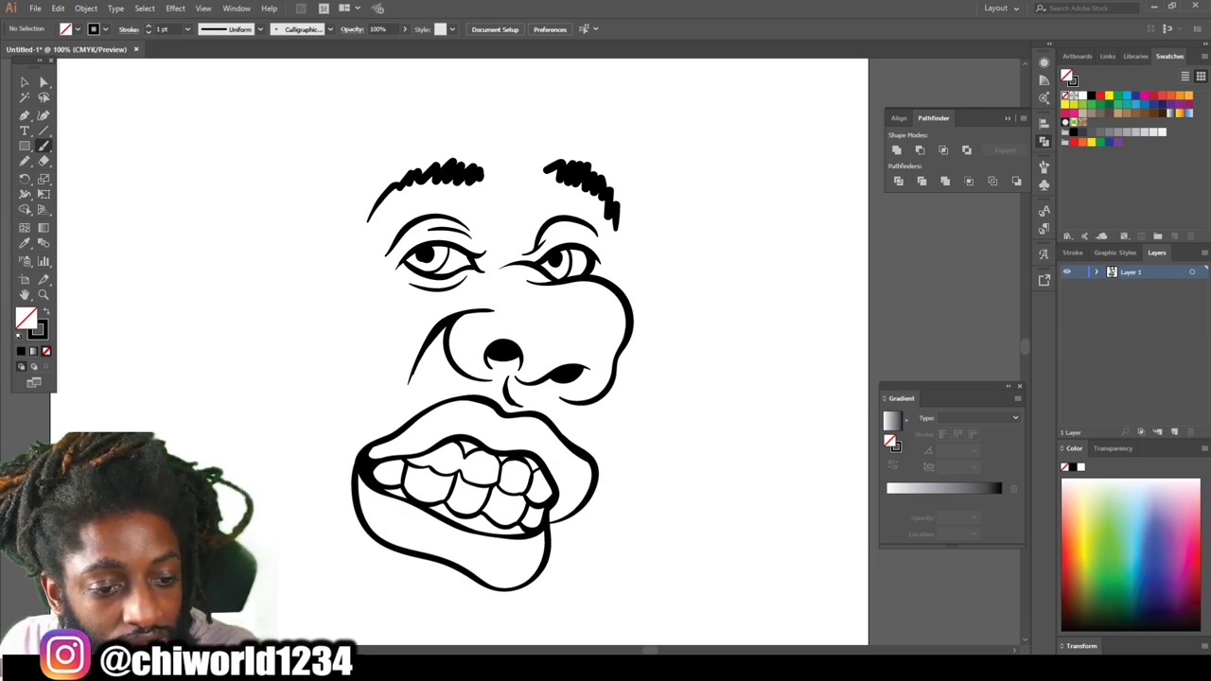
Set the brush stroke to 4 pt and paint an ear with inner folds to the left of the face.
left_click(187, 29)
left_click(203, 126)
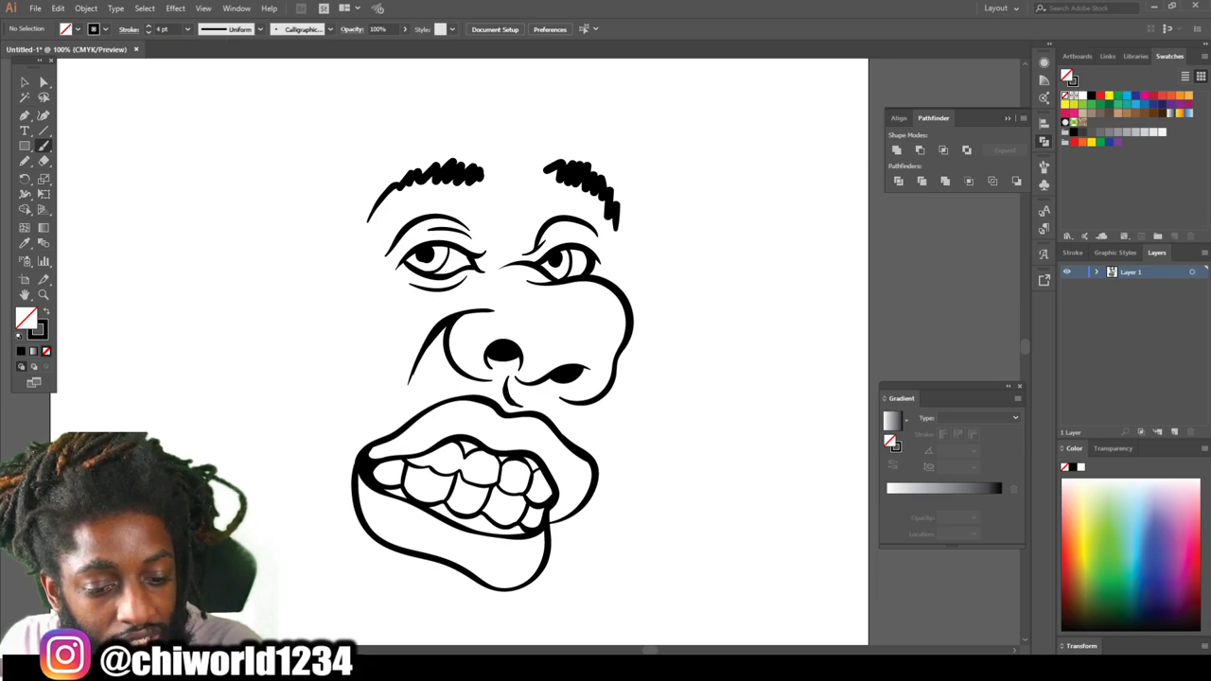
mouse_move(314, 290)
left_mouse_down()
mouse_move(299, 262)
mouse_move(269, 248)
mouse_move(231, 299)
mouse_move(233, 367)
mouse_move(276, 406)
mouse_move(304, 399)
mouse_move(289, 354)
mouse_move(306, 325)
mouse_move(292, 325)
mouse_move(253, 282)
left_mouse_up()
mouse_move(289, 377)
left_mouse_down()
mouse_move(261, 365)
mouse_move(254, 341)
mouse_move(277, 280)
left_mouse_up()
Paint the jaw and chin from the earlobe to the lower lip, and the head outline from the upper lip over the forehead to the ear.
mouse_move(271, 335)
left_mouse_down()
mouse_move(293, 302)
mouse_move(278, 286)
mouse_move(302, 365)
mouse_move(291, 441)
mouse_move(404, 605)
mouse_move(473, 621)
mouse_move(522, 541)
left_mouse_up()
scroll(431, 351, "down", 2)
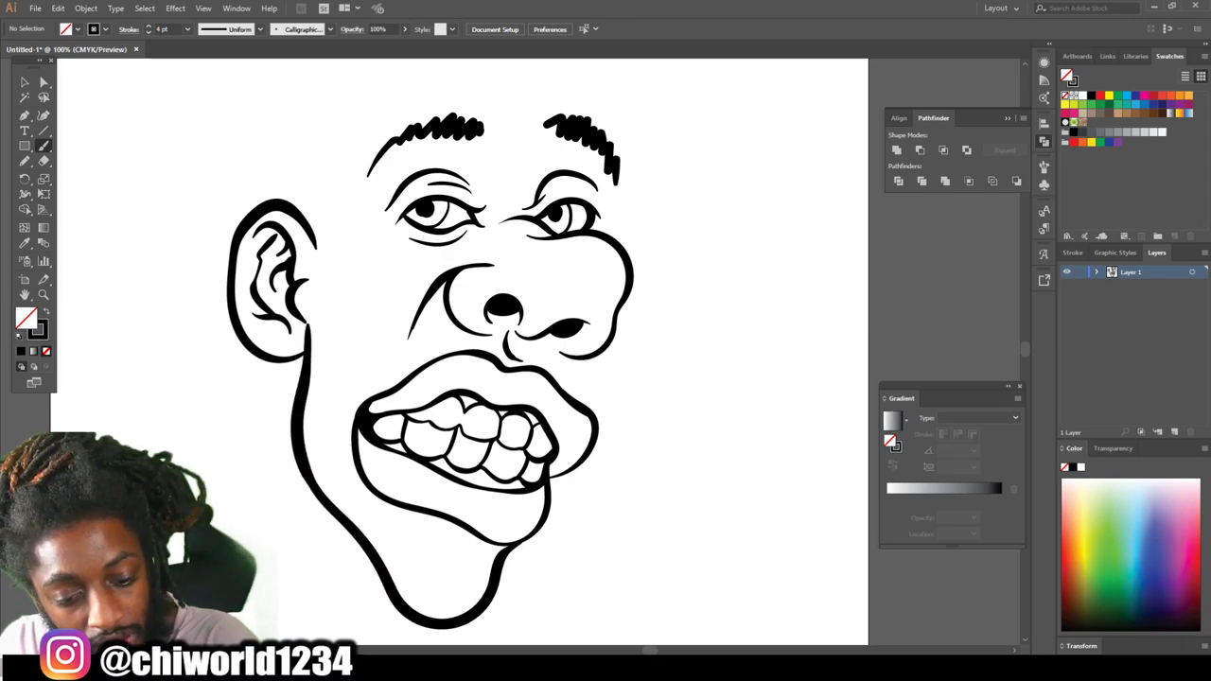
mouse_move(573, 405)
left_mouse_down()
mouse_move(595, 351)
mouse_move(602, 365)
mouse_move(604, 269)
mouse_move(596, 229)
mouse_move(550, 200)
mouse_move(434, 203)
mouse_move(356, 239)
mouse_move(287, 340)
left_mouse_up()
scroll(462, 352, "up", 3)
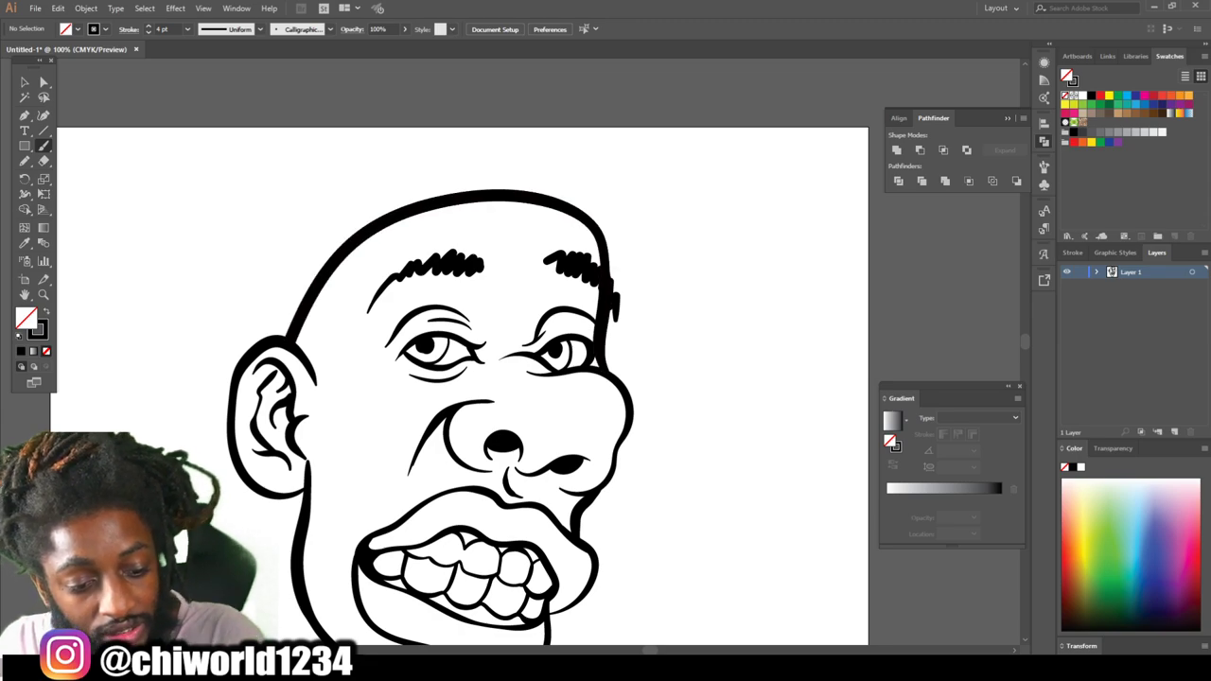
Paint a beanie on the head, with a folded brim around the forehead and a wavy crown above it.
key("ctrl+minus")
key("ctrl+minus")
scroll(485, 434, "down", 2)
key("ctrl+equal")
key("ctrl+equal")
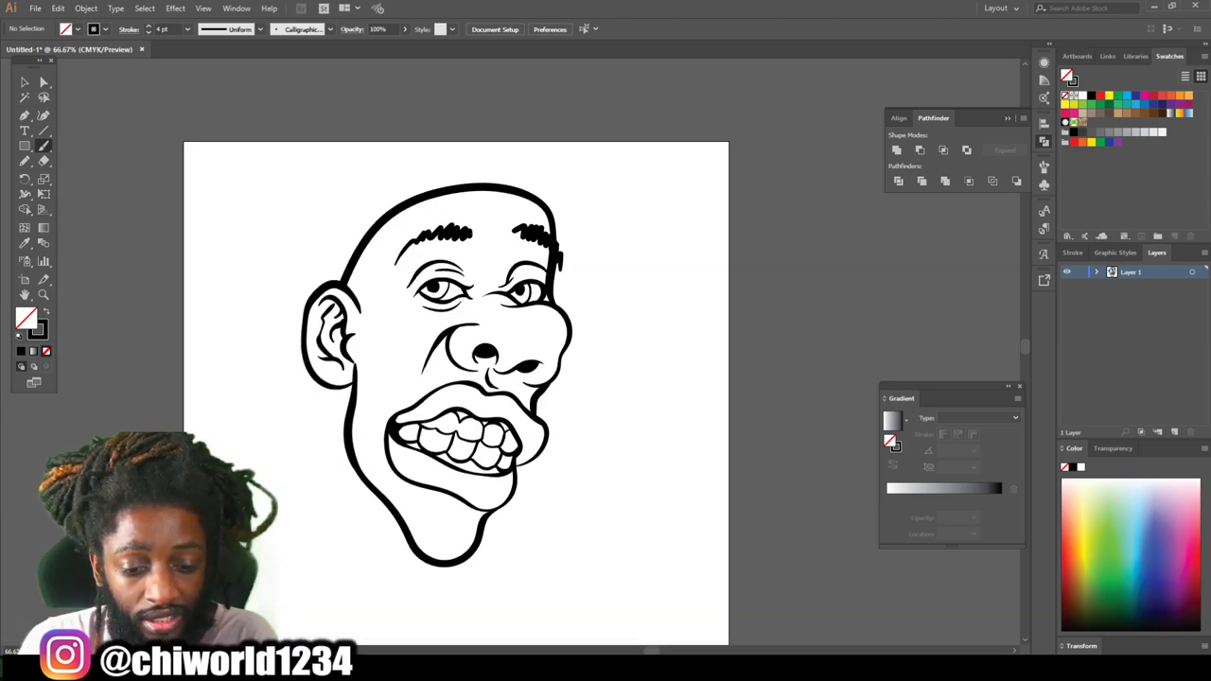
scroll(461, 369, "left", 1)
scroll(461, 369, "down", 1)
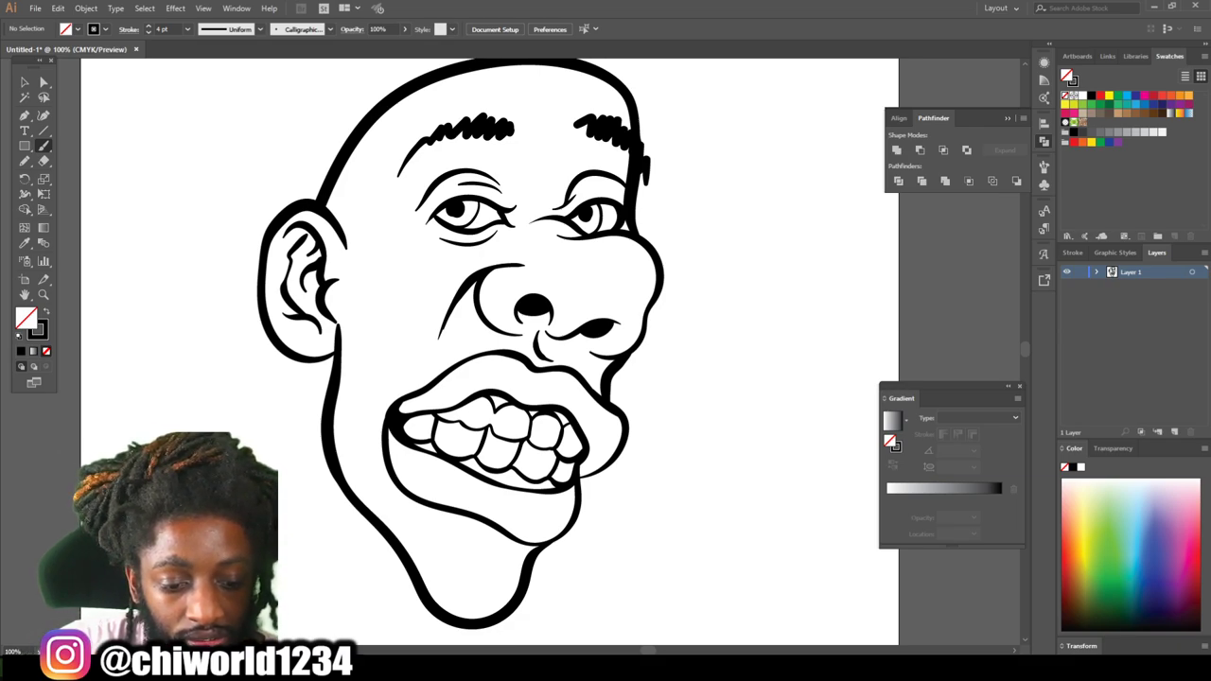
scroll(461, 352, "up", 1)
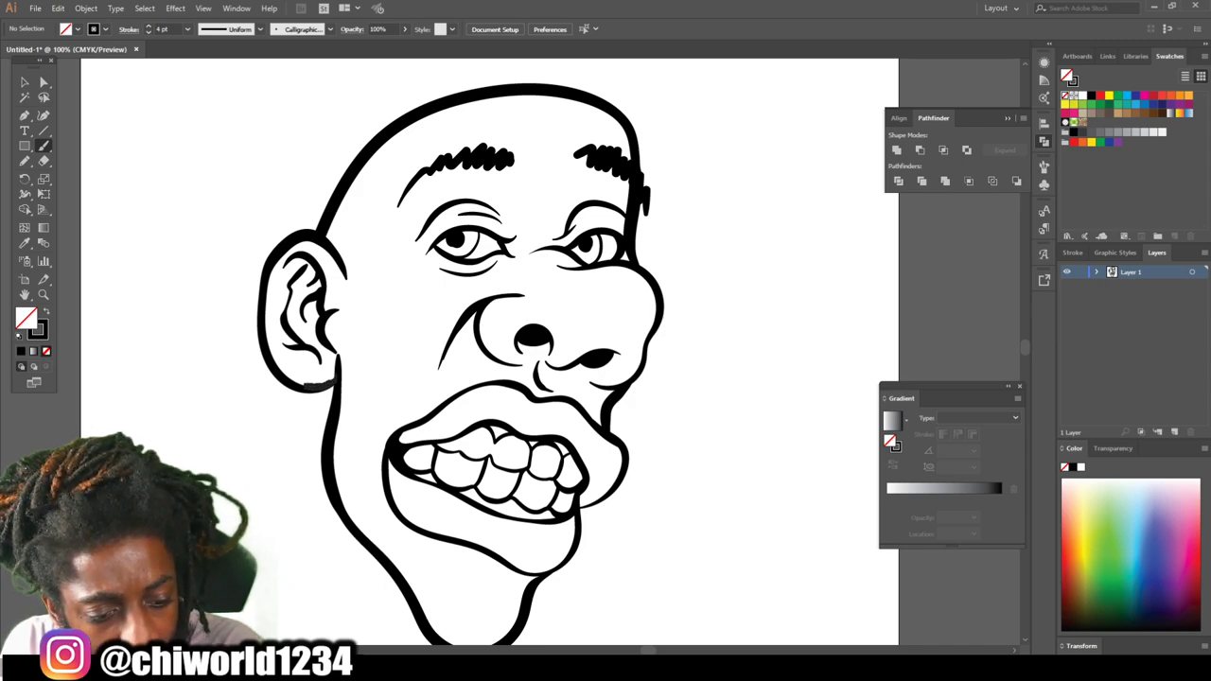
scroll(489, 351, "up", 4)
mouse_move(286, 352)
left_mouse_down()
mouse_move(268, 310)
mouse_move(314, 235)
mouse_move(364, 213)
left_mouse_up()
mouse_move(643, 287)
left_mouse_down()
mouse_move(668, 238)
mouse_move(646, 193)
mouse_move(585, 163)
mouse_move(432, 178)
left_mouse_up()
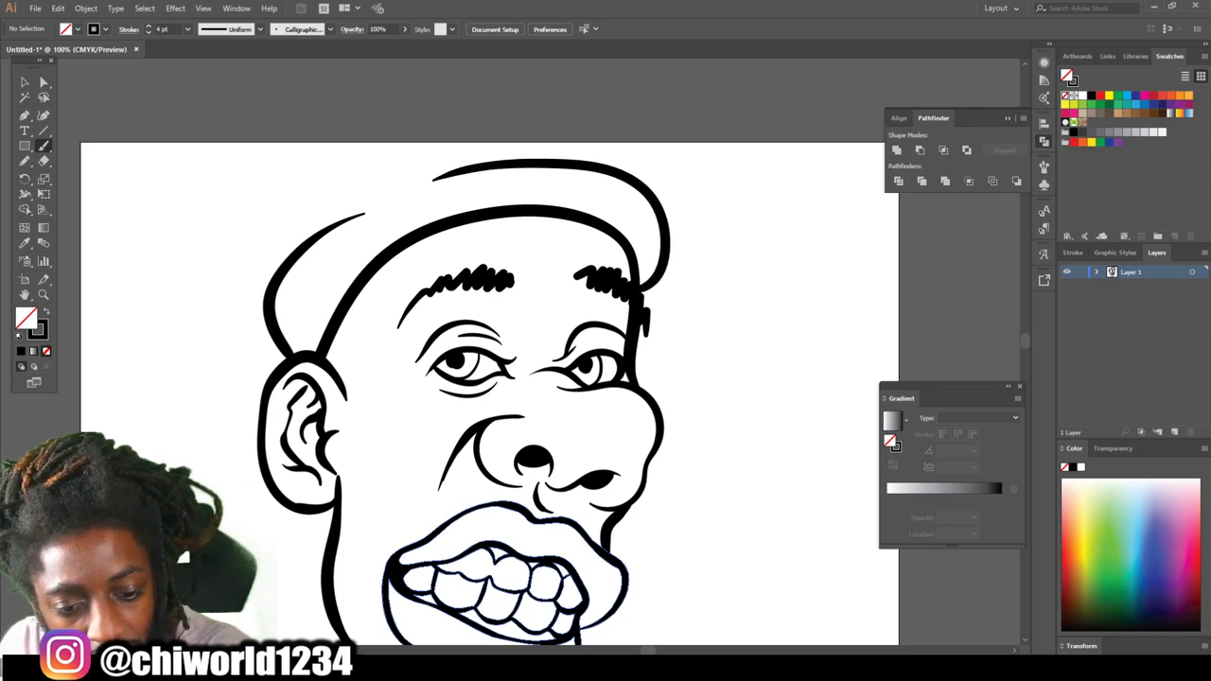
mouse_move(579, 166)
left_mouse_down()
mouse_move(562, 135)
mouse_move(495, 106)
mouse_move(405, 113)
mouse_move(336, 96)
mouse_move(292, 121)
mouse_move(272, 272)
left_mouse_up()
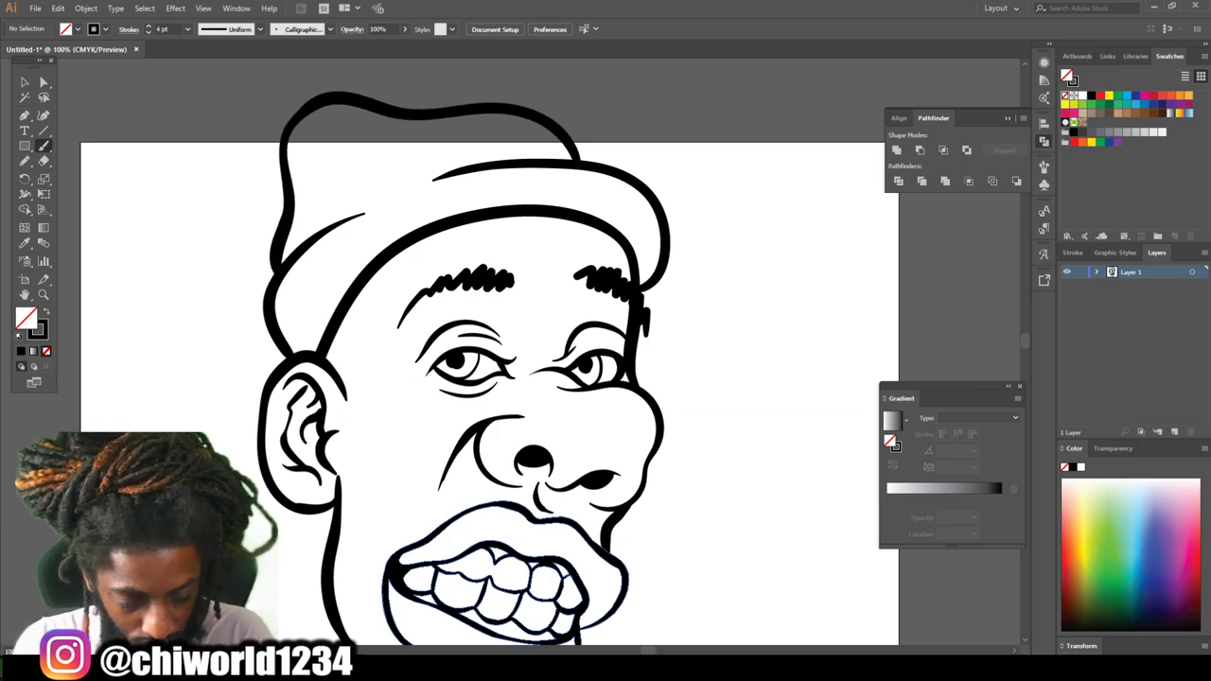
Select the whole head with its hat, move it down so it sits fully inside the artboard, and deselect it.
key("ctrl+minus")
key("ctrl+minus")
key("ctrl+minus")
scroll(556, 473, "down", 3)
key("ctrl+equal")
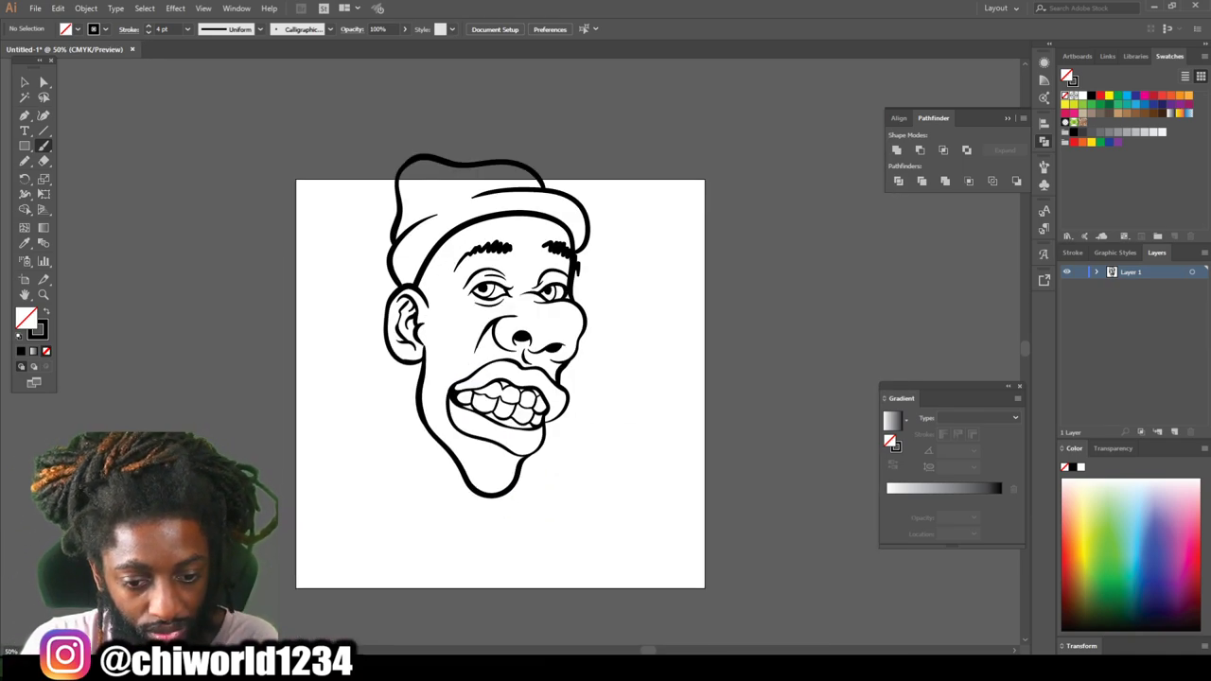
key("v")
left_click_drag(341, 106, 688, 519)
left_click_drag(586, 281, 603, 328)
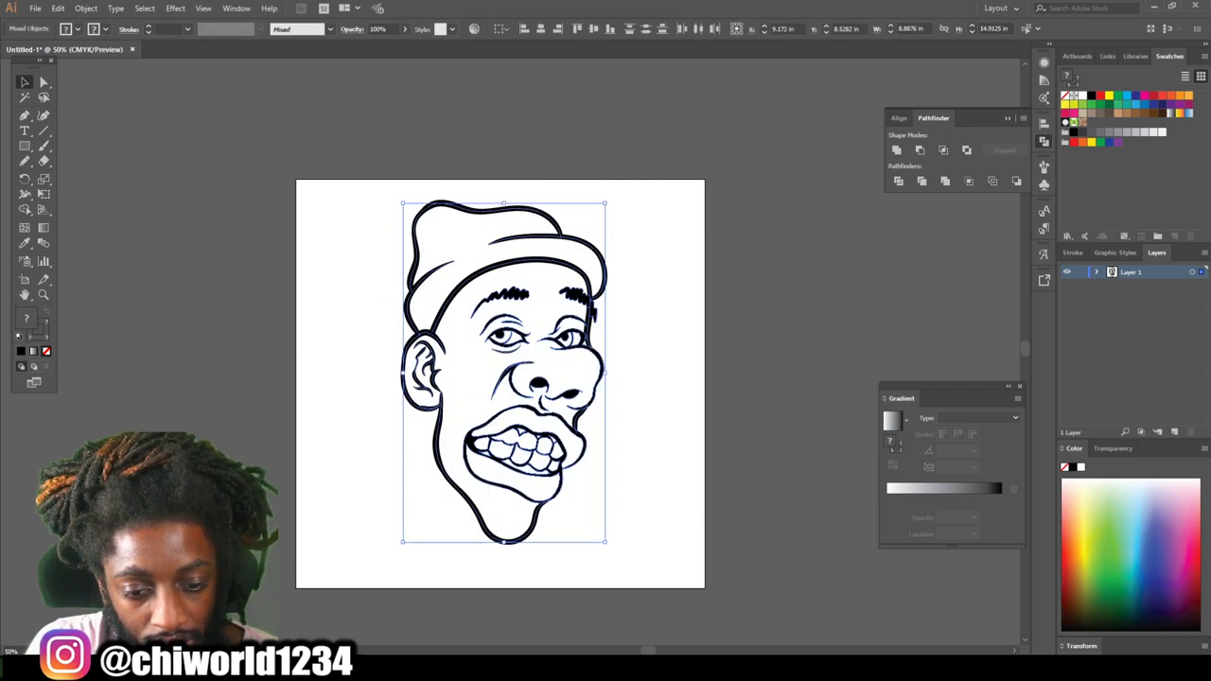
key("ctrl+shift+a")
Draw a solid hair and sideburn shape between the beanie and the ear with the Pencil tool, using black fill and no stroke.
scroll(500, 368, "down", 1)
key("ctrl+minus")
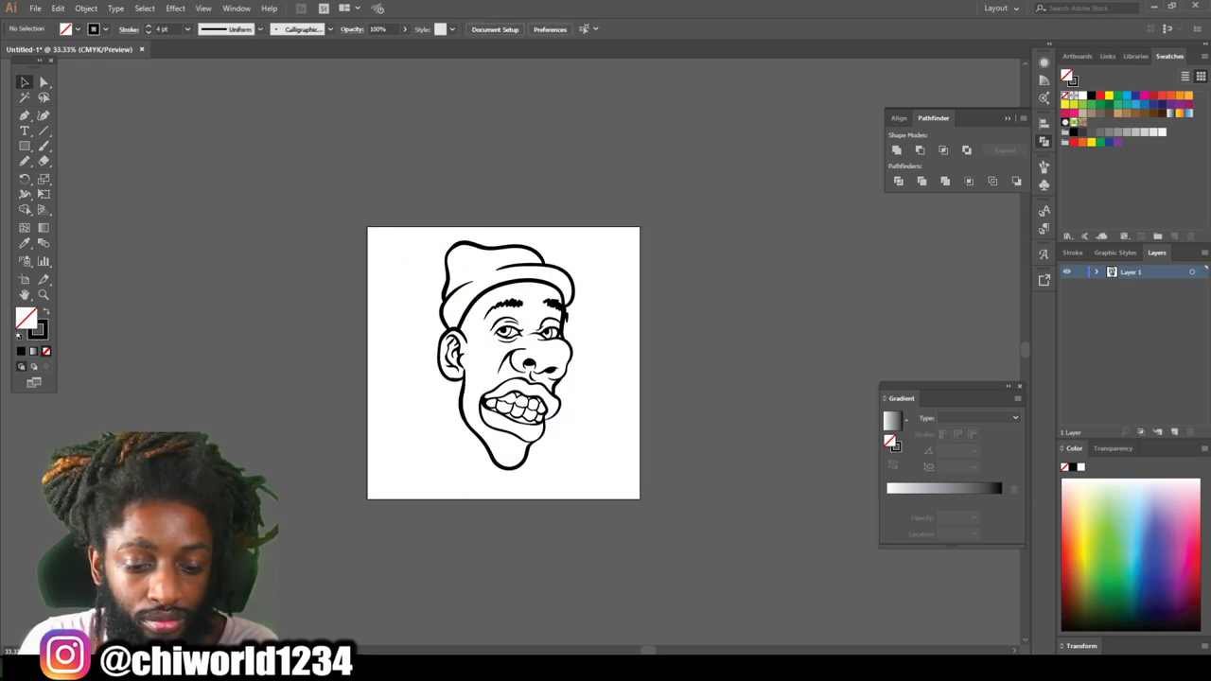
key("ctrl+equal")
key("ctrl+equal")
key("ctrl+equal")
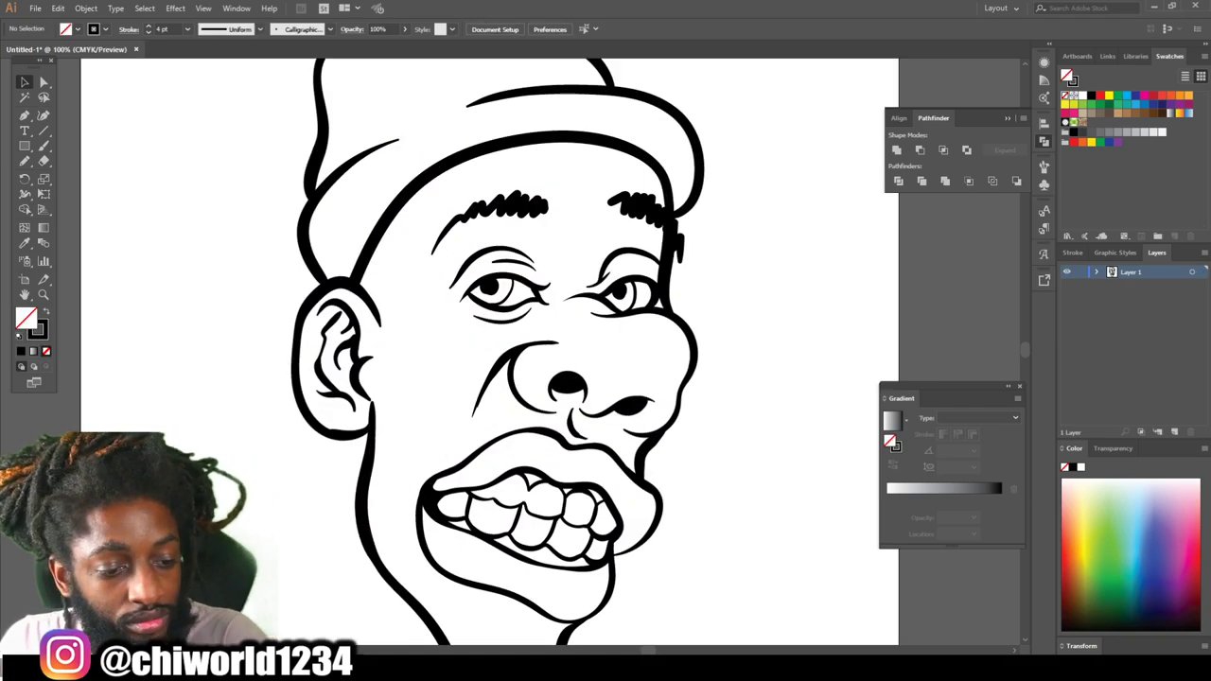
left_click(25, 160)
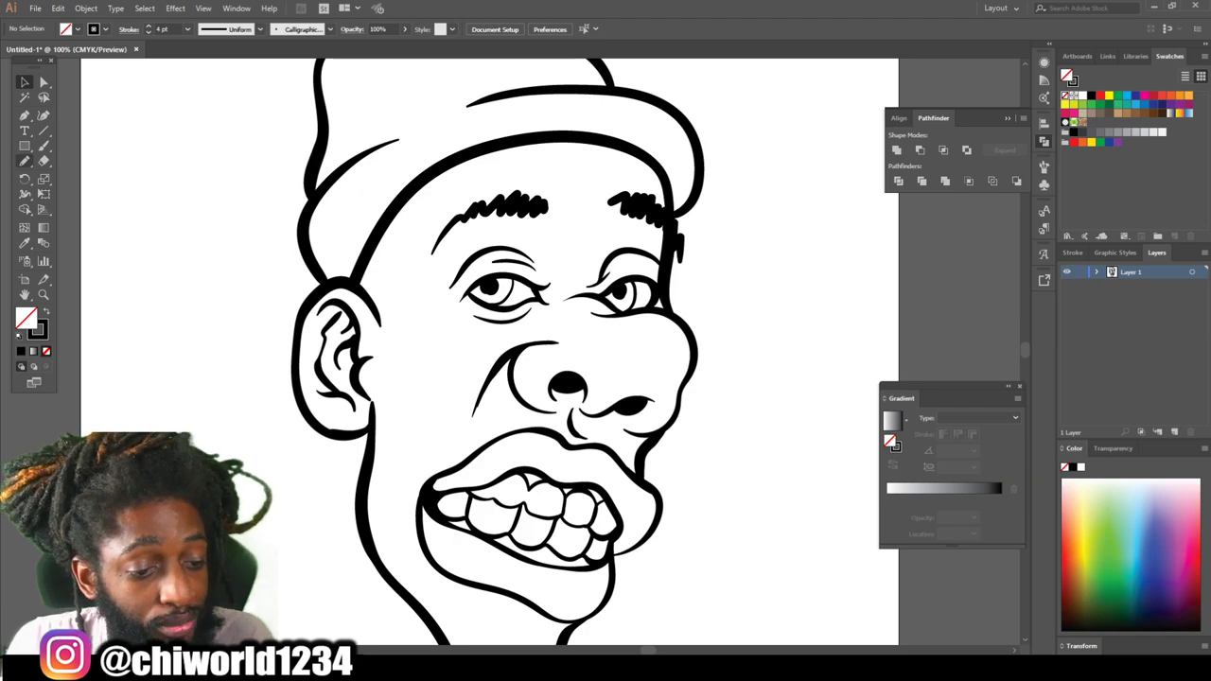
left_click(25, 161)
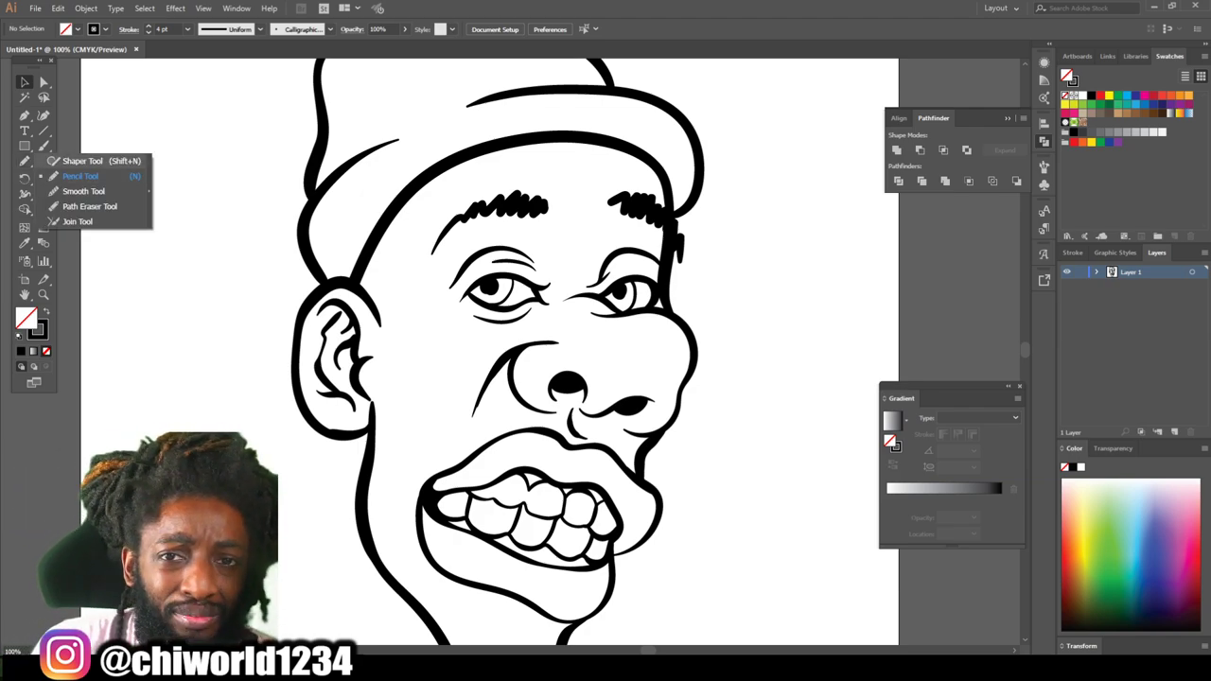
left_click(79, 176)
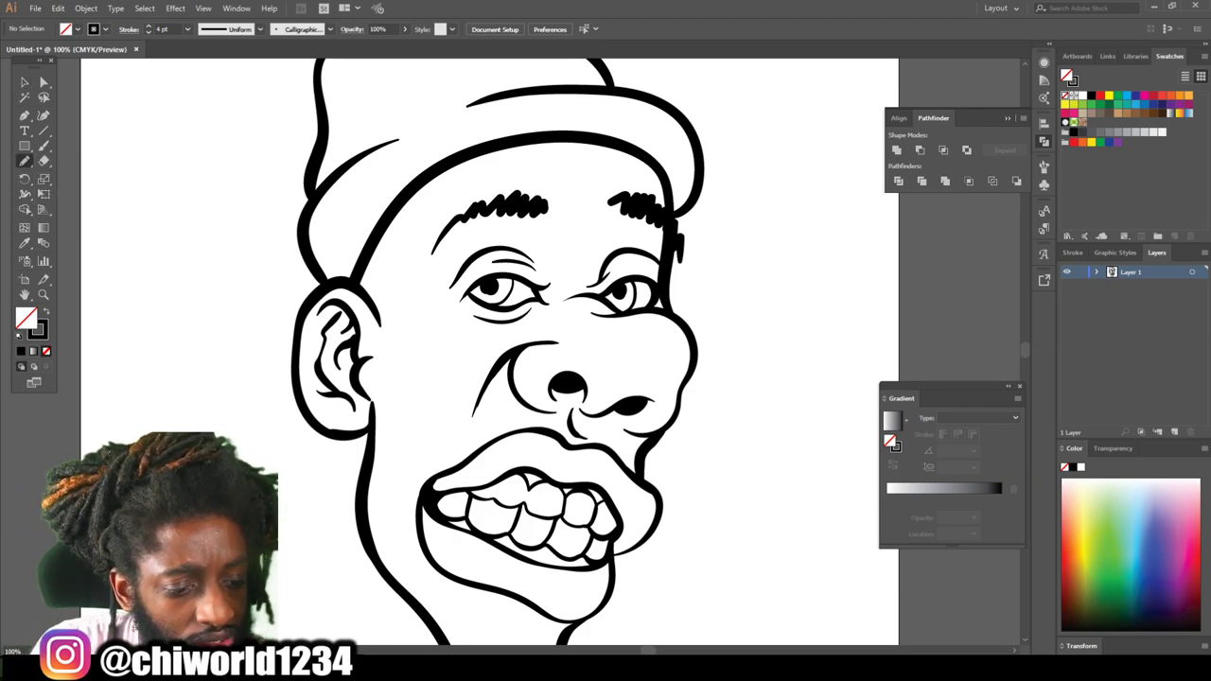
left_click(44, 309)
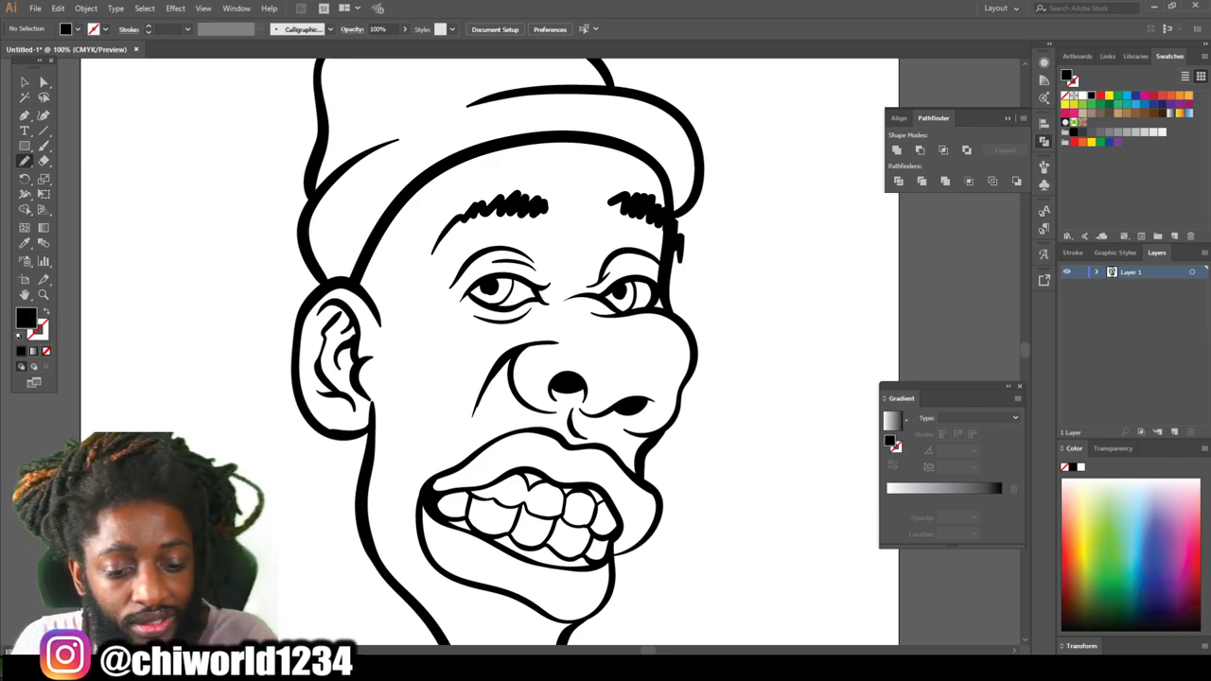
mouse_move(435, 170)
left_mouse_down()
mouse_move(394, 386)
mouse_move(381, 301)
mouse_move(355, 279)
mouse_move(437, 166)
left_mouse_up()
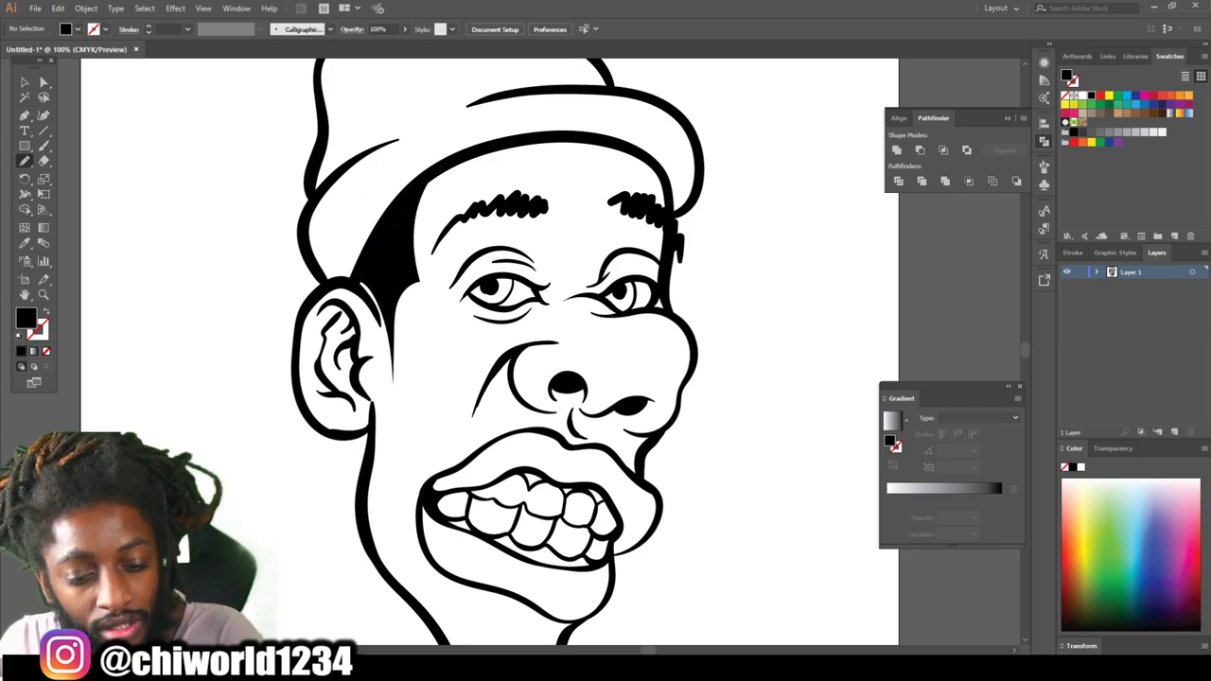
Draw solid black, spiky-haired shapes over both painted eyebrows, extending the far one down past the edge of the face.
key("ctrl+minus")
key("ctrl+minus")
key("ctrl+minus")
key("ctrl+plus")
key("ctrl+plus")
key("ctrl+plus")
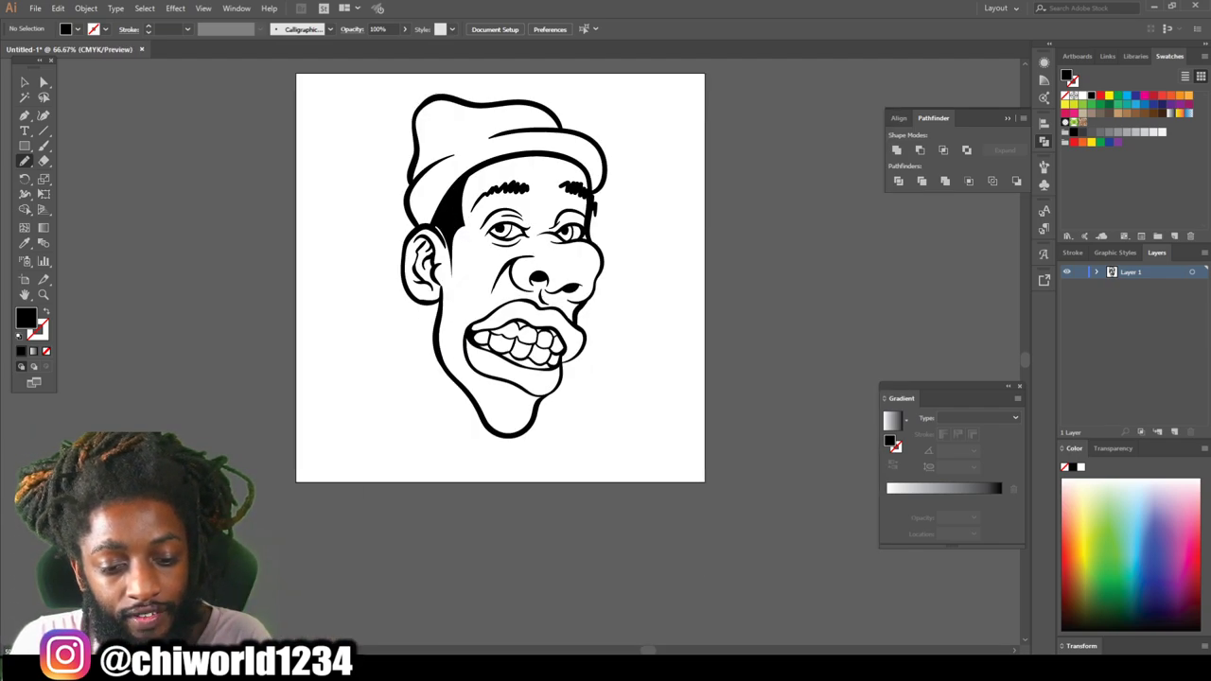
scroll(516, 351, "up", 2)
key("ctrl+plus")
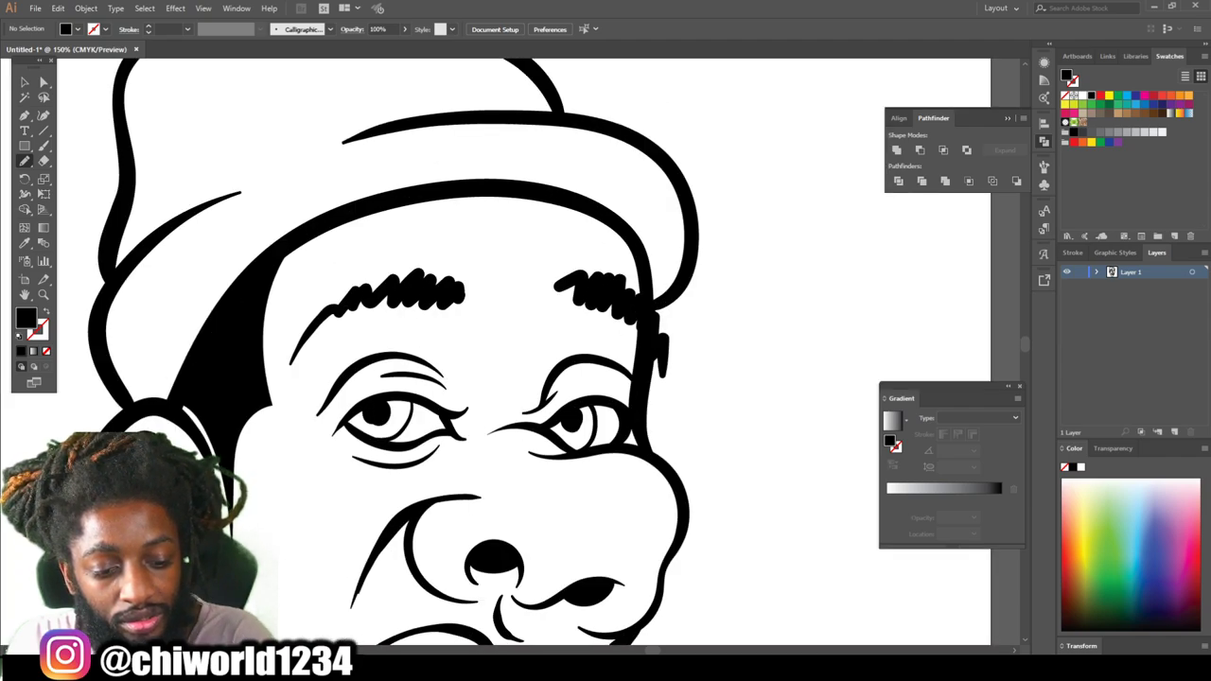
mouse_move(293, 383)
left_mouse_down()
mouse_move(331, 334)
mouse_move(416, 327)
mouse_move(477, 280)
mouse_move(375, 284)
mouse_move(311, 334)
left_mouse_up()
left_click_drag(289, 380, 285, 397)
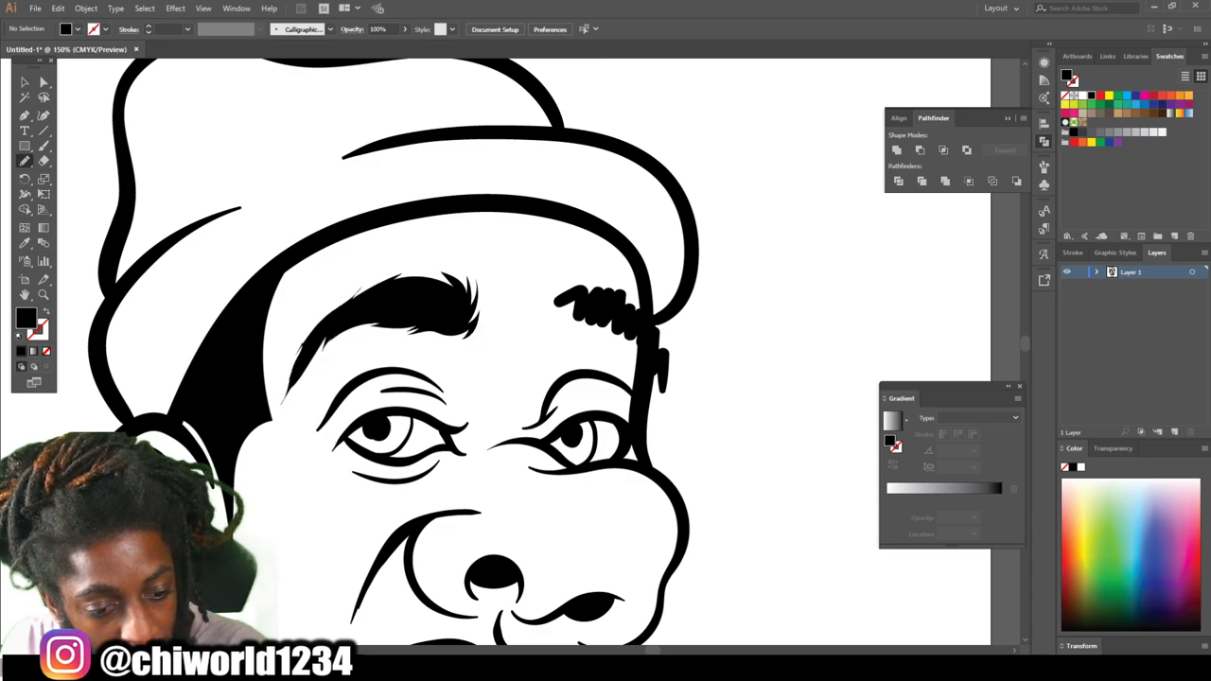
mouse_move(662, 407)
left_mouse_down()
mouse_move(625, 344)
mouse_move(545, 312)
mouse_move(541, 285)
mouse_move(587, 274)
left_mouse_up()
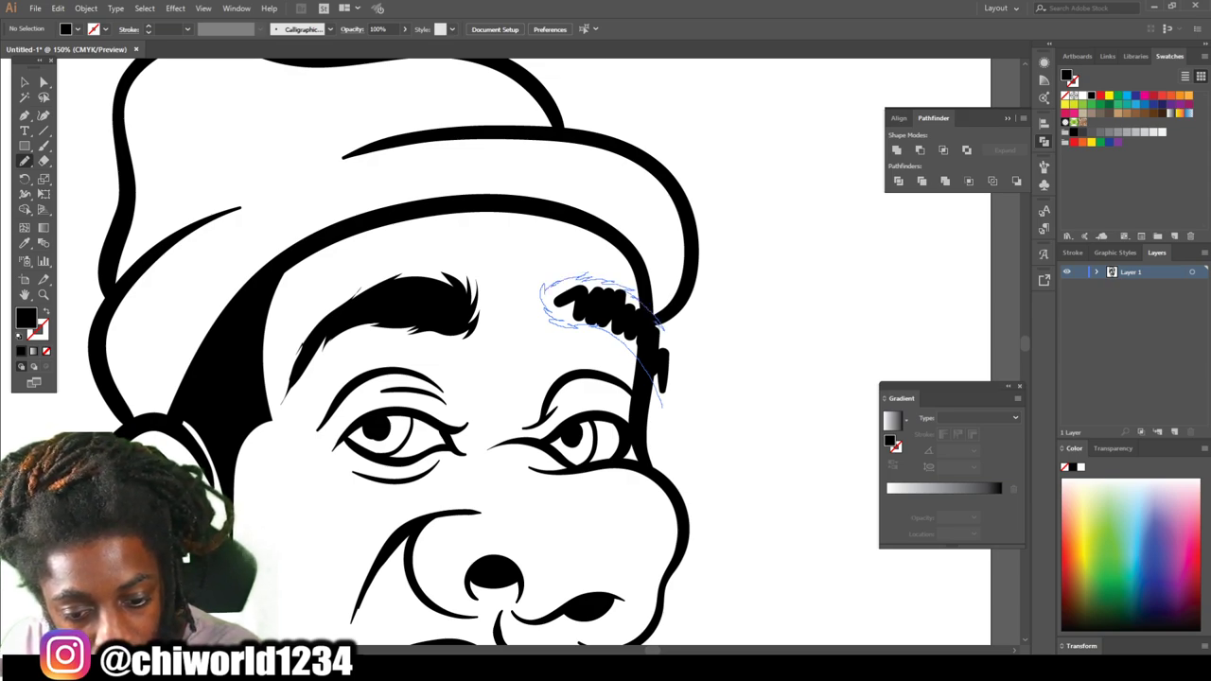
left_click_drag(673, 437, 662, 407)
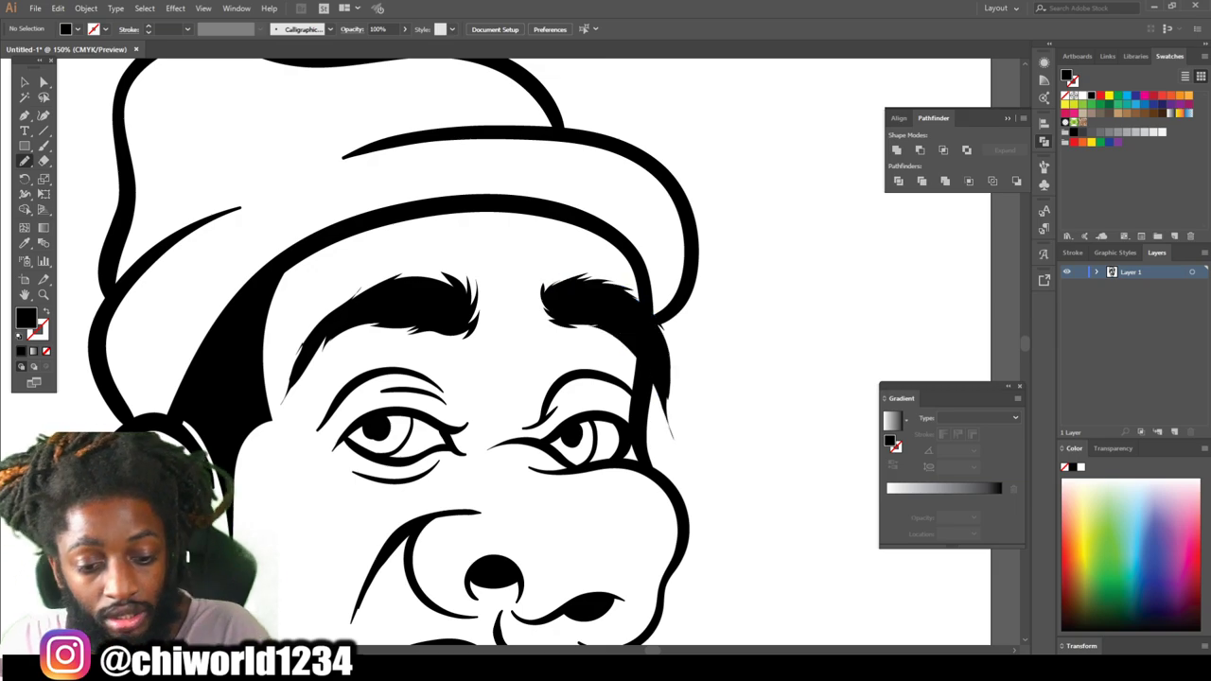
Draw a solid black beard with jagged hair edges along the jaw, from the earlobe around the chin to the lower lip.
key("ctrl+minus")
key("ctrl+minus")
key("ctrl+minus")
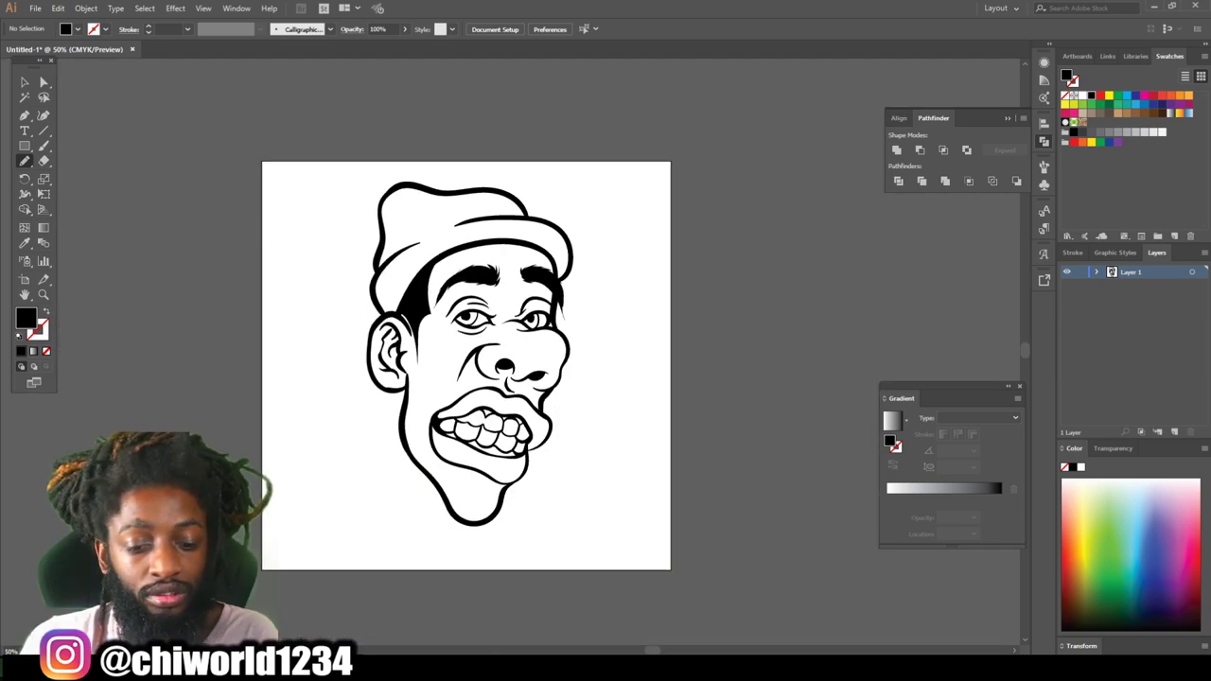
scroll(466, 366, "down", 2)
key("ctrl+plus")
key("ctrl+plus")
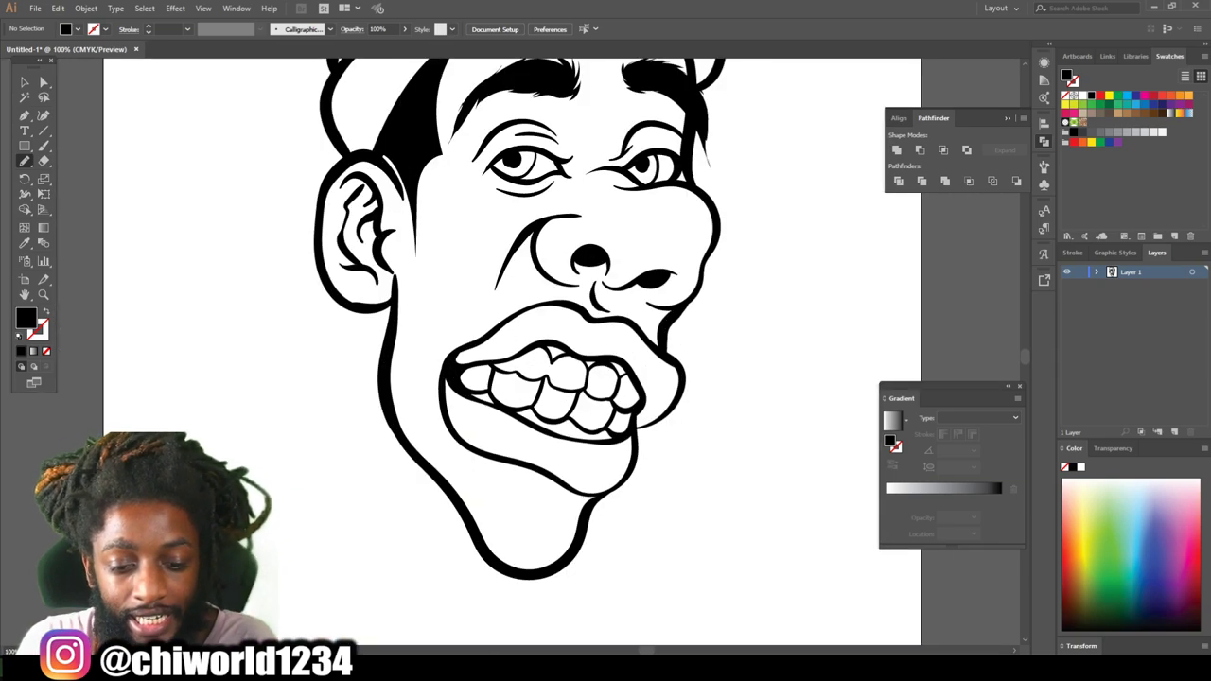
scroll(511, 350, "up", 2)
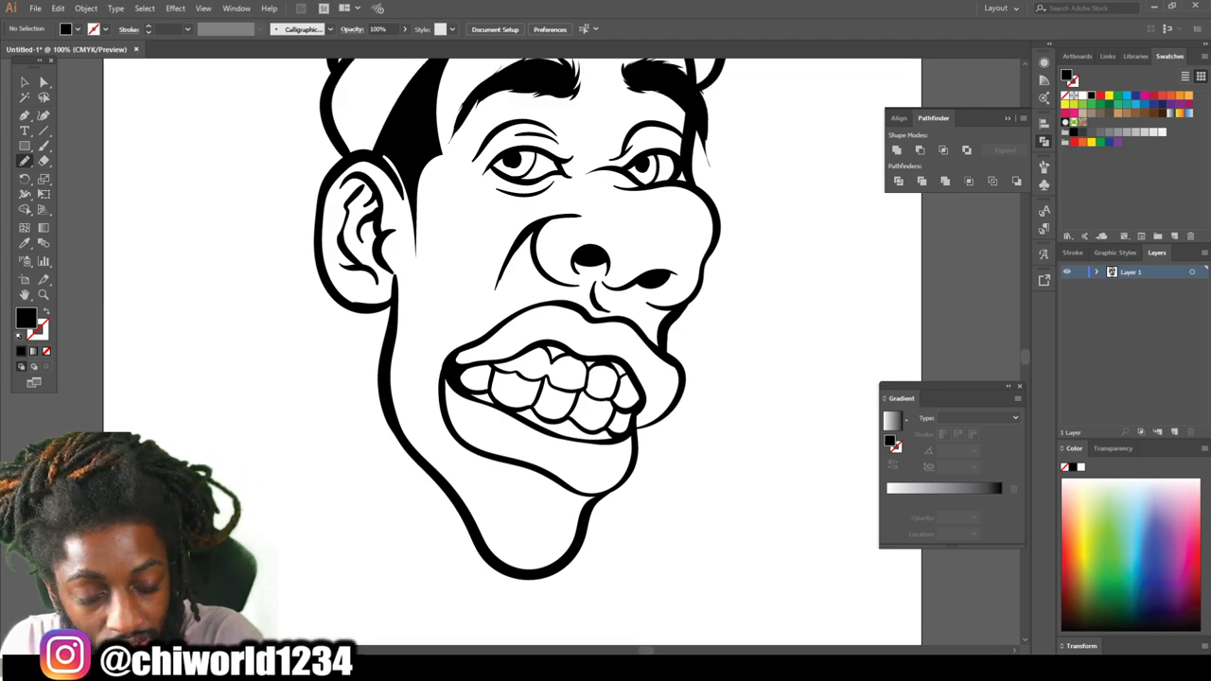
scroll(520, 331, "up", 4)
scroll(520, 331, "down", 5)
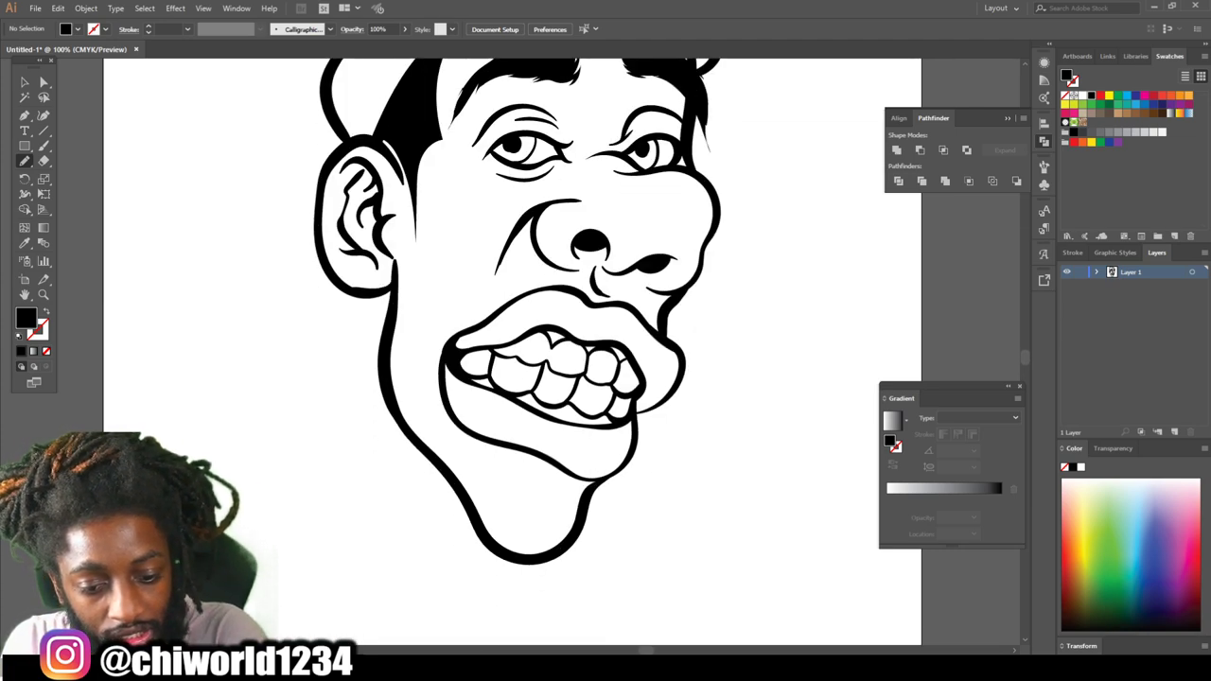
scroll(515, 350, "down", 2)
mouse_move(592, 447)
left_mouse_down()
mouse_move(601, 487)
mouse_move(572, 545)
mouse_move(506, 579)
mouse_move(418, 490)
mouse_move(398, 410)
mouse_move(359, 352)
mouse_move(352, 318)
mouse_move(380, 282)
left_mouse_up()
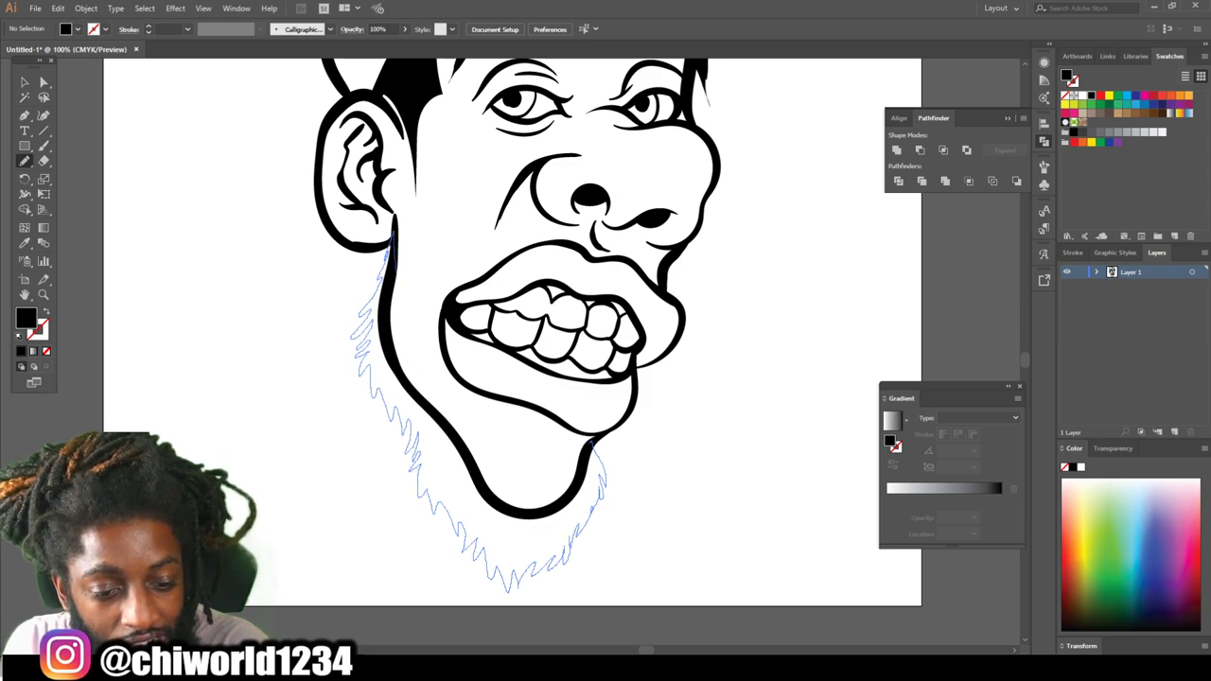
mouse_move(401, 280)
left_mouse_down()
mouse_move(425, 375)
mouse_move(476, 445)
left_mouse_up()
mouse_move(501, 484)
left_mouse_down()
mouse_move(573, 477)
mouse_move(590, 437)
left_mouse_up()
Add jagged hair edges to the hairline and sideburn, and extend the sideburn past the ear into the beard.
key("ctrl+minus")
key("ctrl+minus")
key("ctrl+minus")
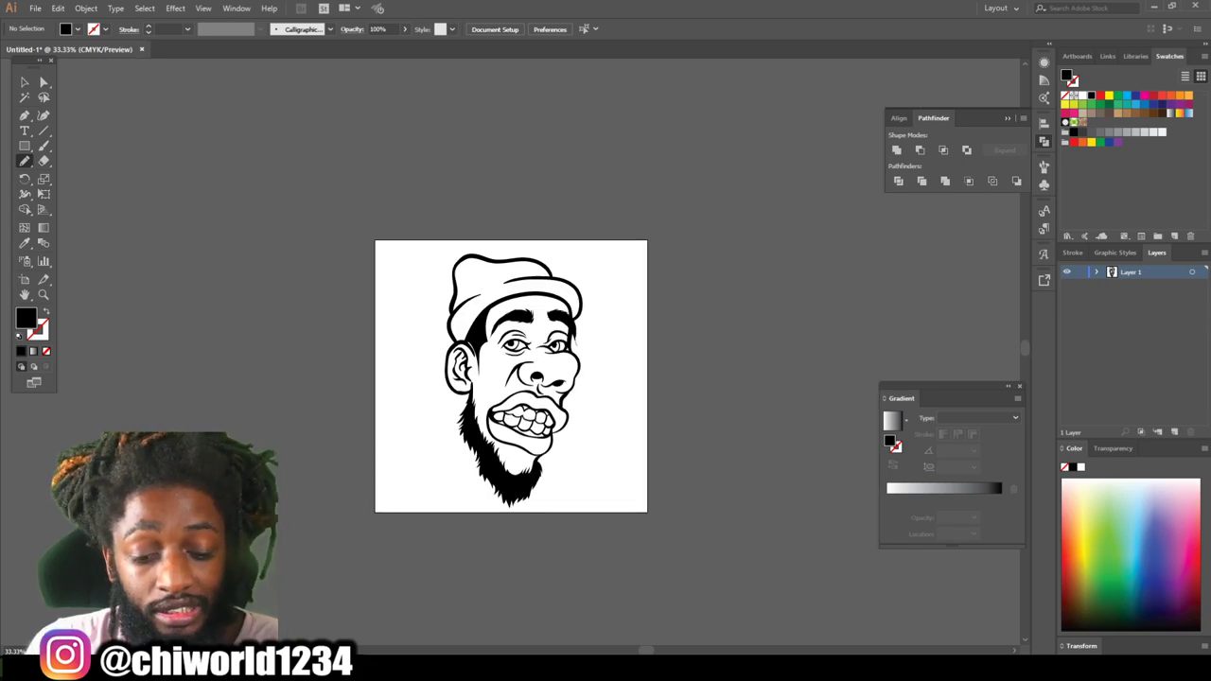
key("ctrl+plus")
key("ctrl+plus")
key("ctrl+minus")
key("ctrl+plus")
key("ctrl+plus")
key("ctrl+minus")
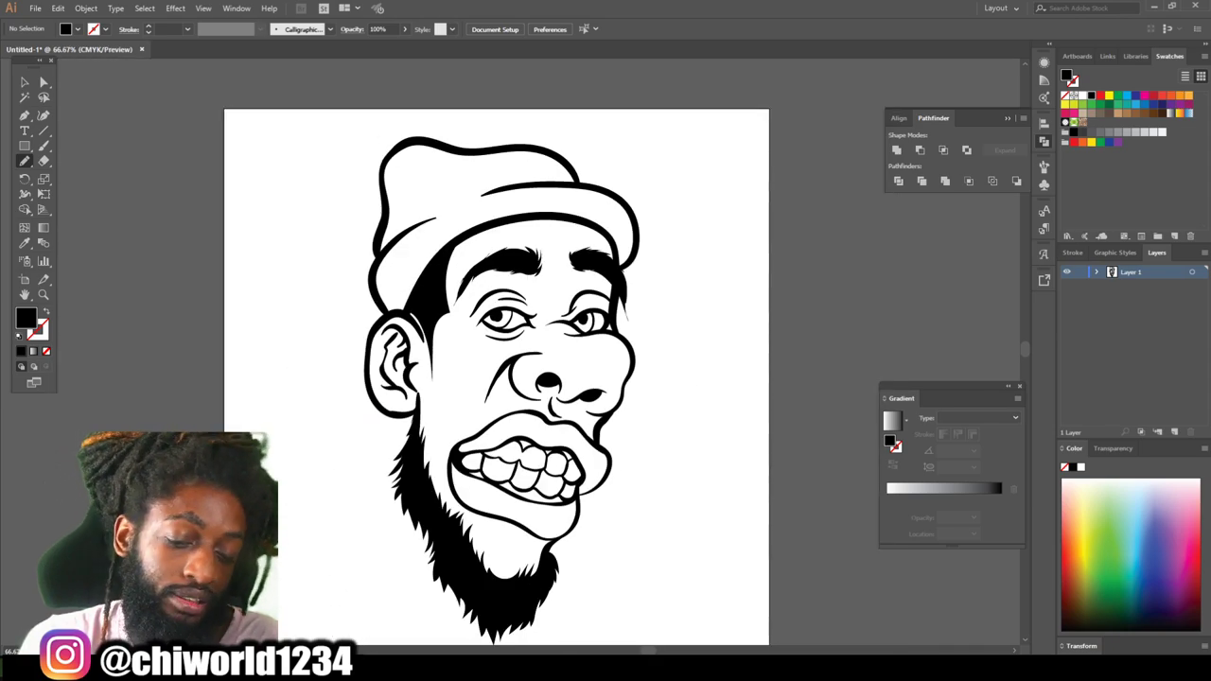
scroll(497, 378, "up", 1)
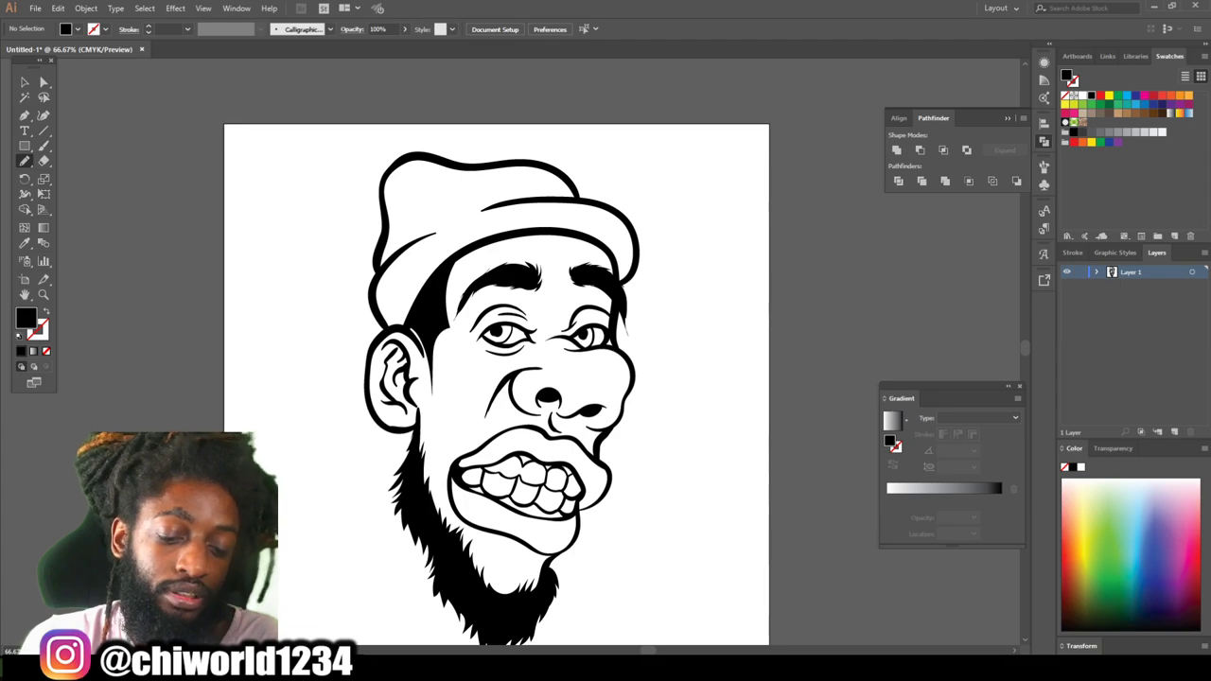
key("ctrl+plus")
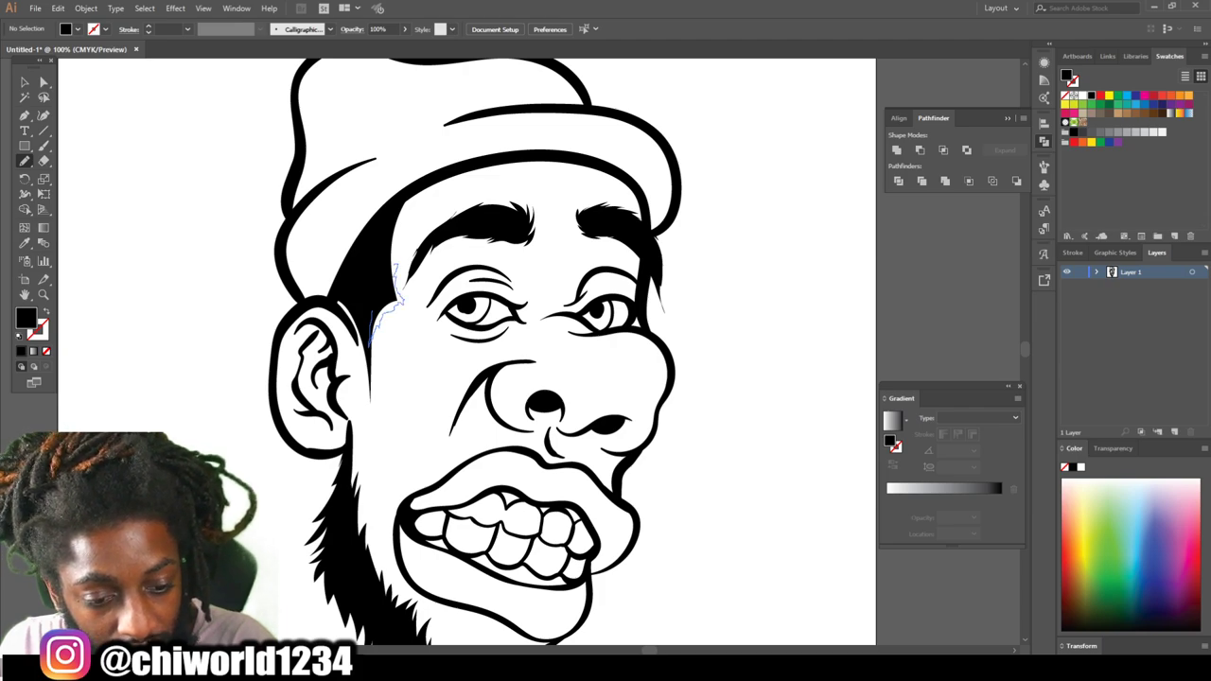
mouse_move(406, 213)
left_mouse_down()
mouse_move(427, 184)
mouse_move(367, 341)
left_mouse_up()
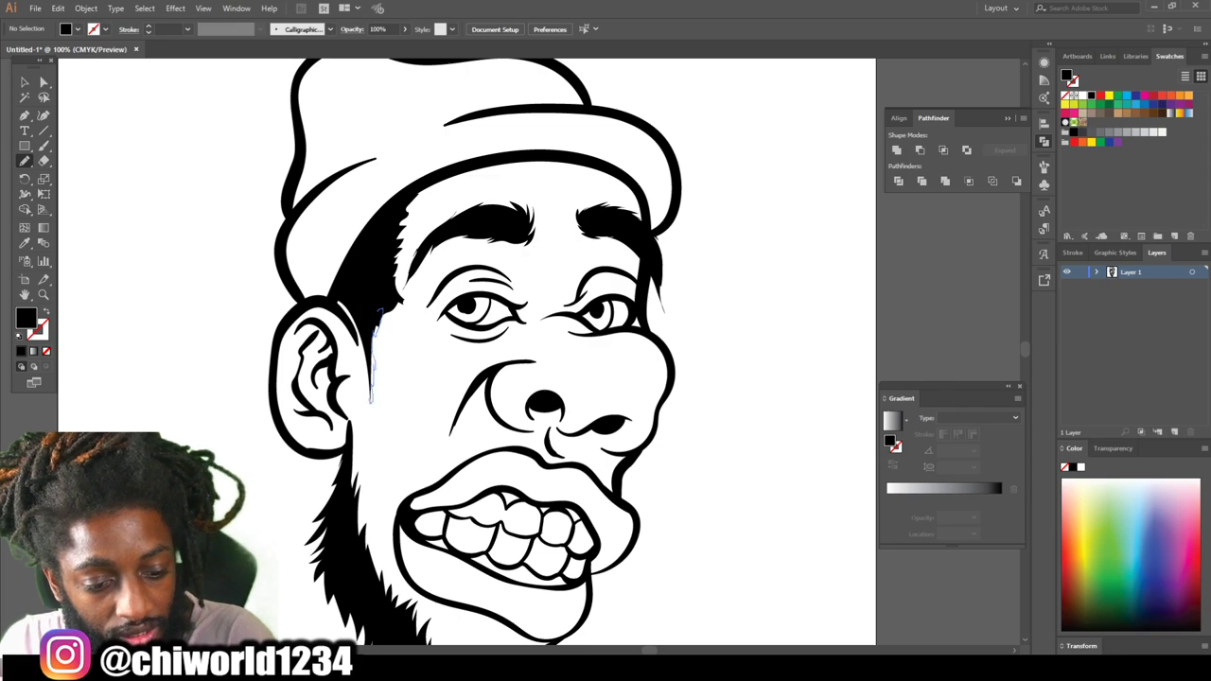
left_click_drag(352, 433, 346, 488)
key("ctrl+minus")
key("ctrl+minus")
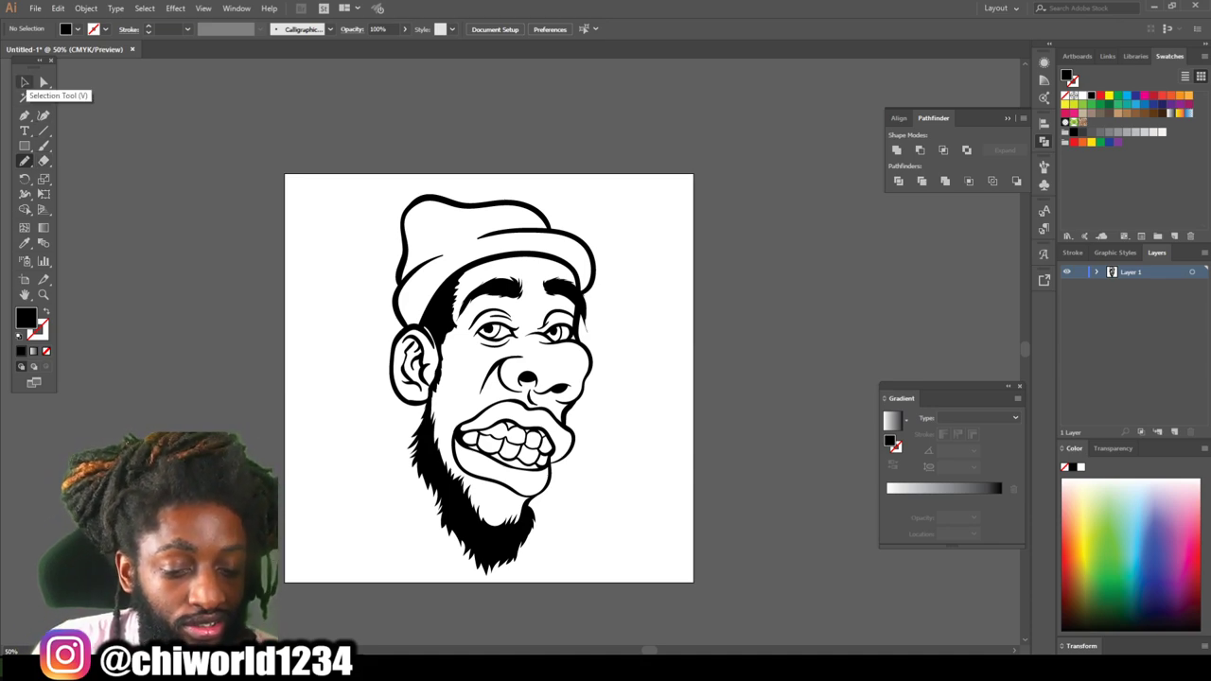
Select the whole head, expand its appearance, combine all shapes with the Pathfinder Merge operation, and deselect it.
key("v")
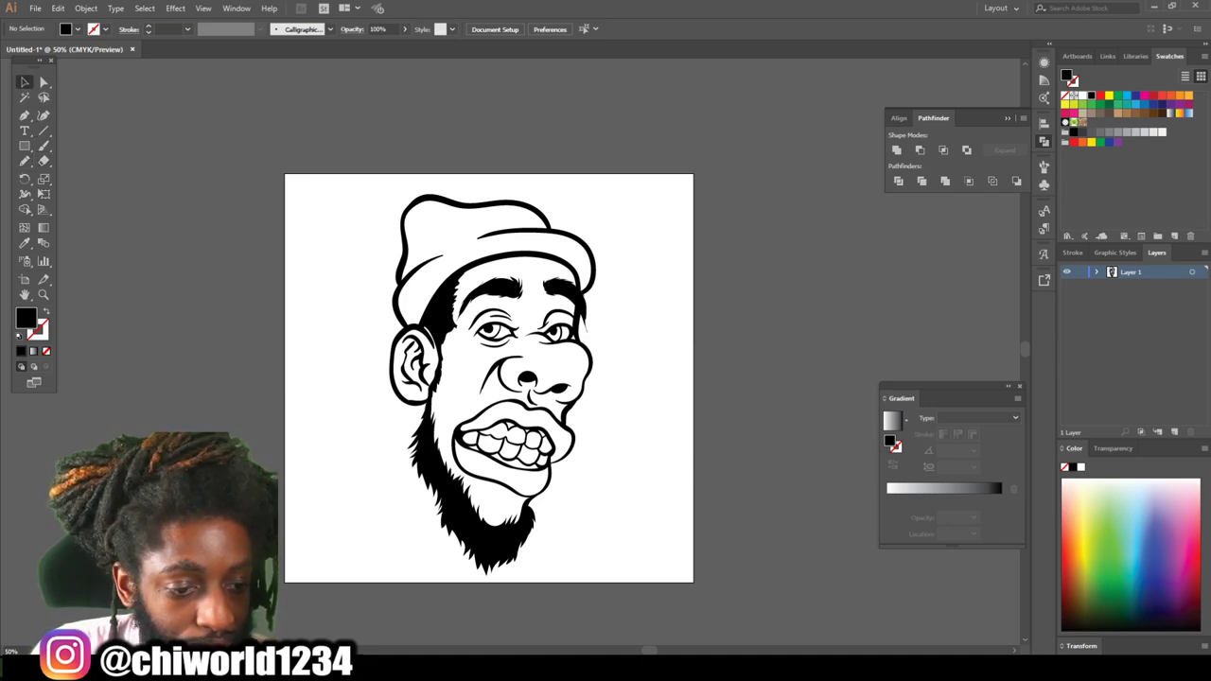
left_click_drag(335, 161, 666, 597)
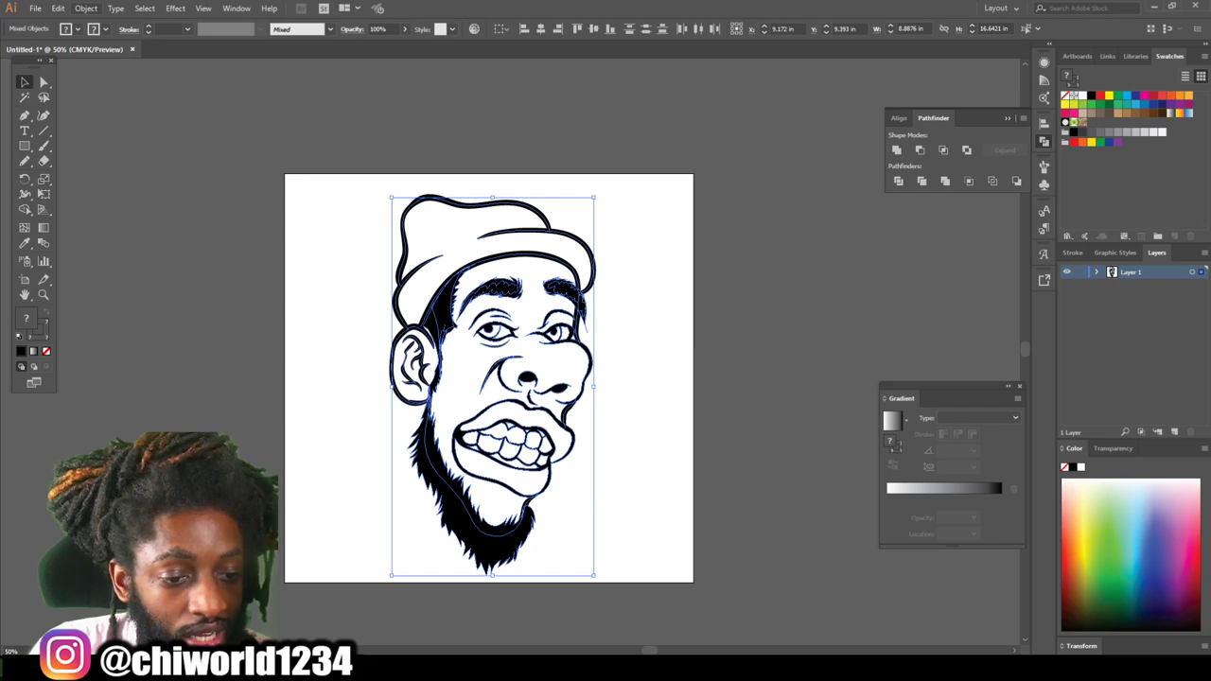
left_click(85, 7)
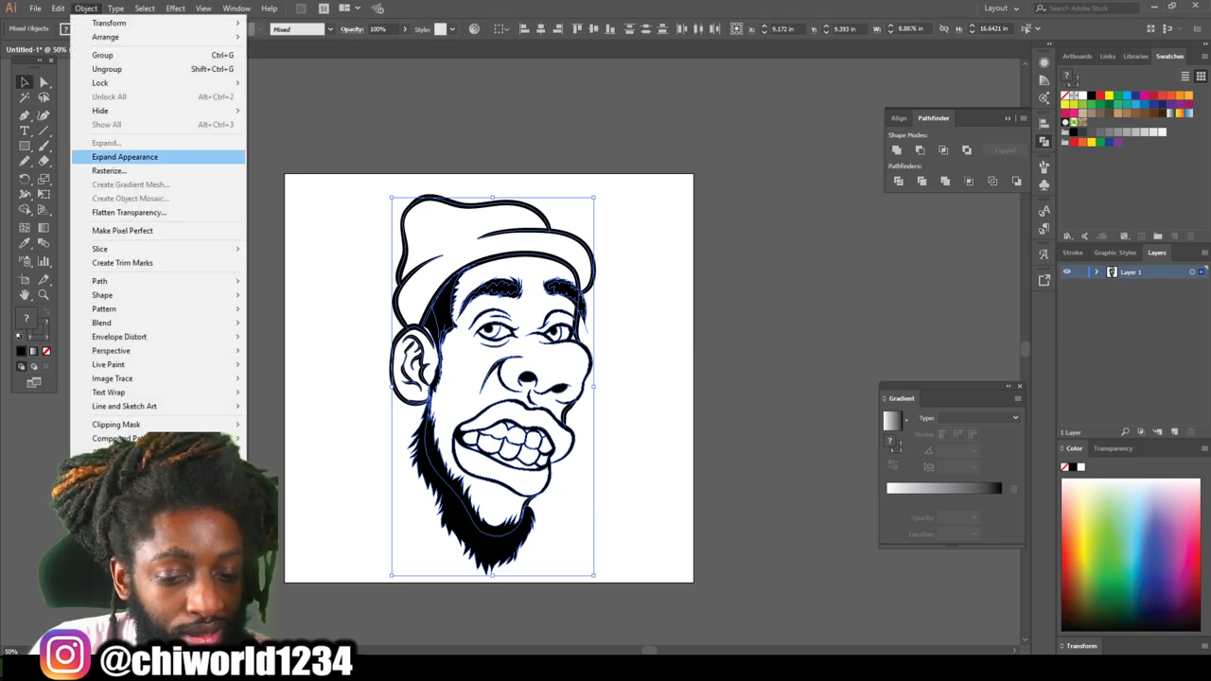
left_click(124, 156)
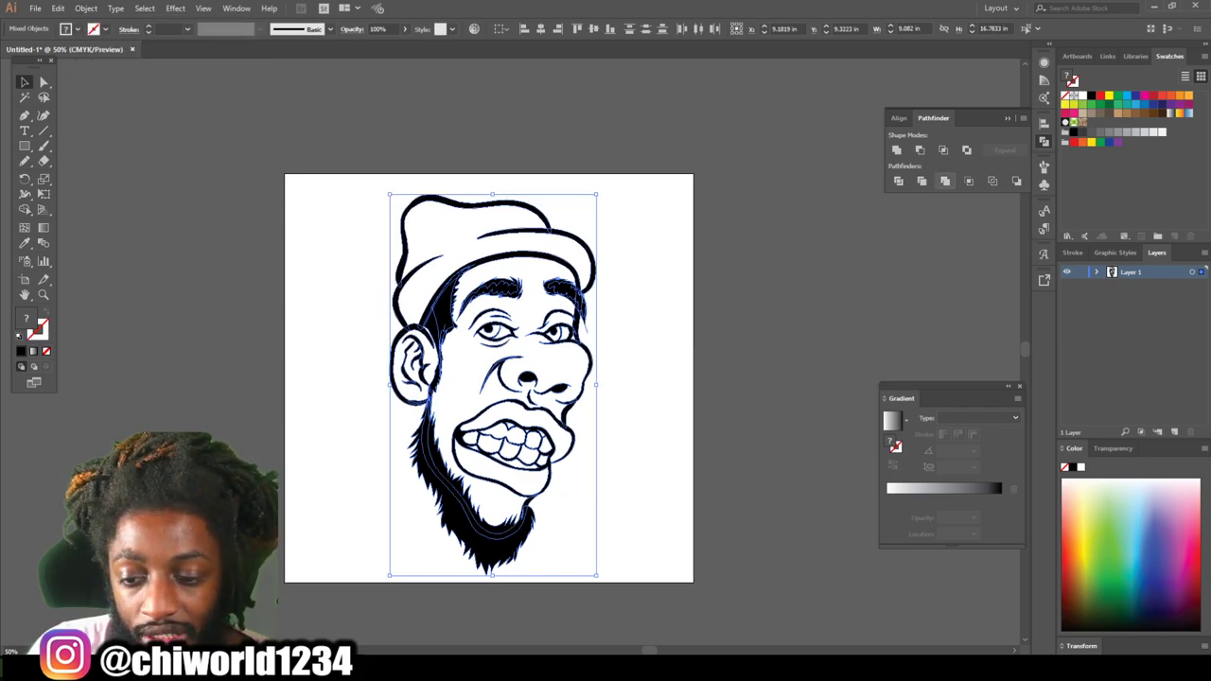
left_click(944, 181)
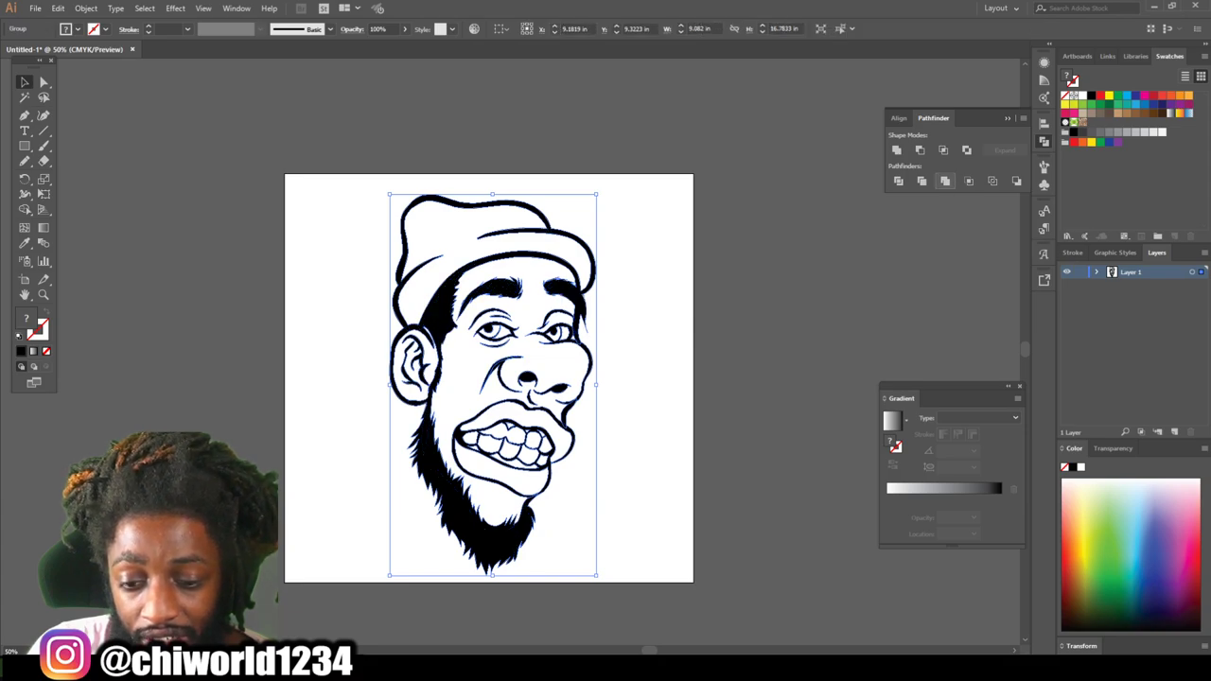
key("ctrl+shift+a")
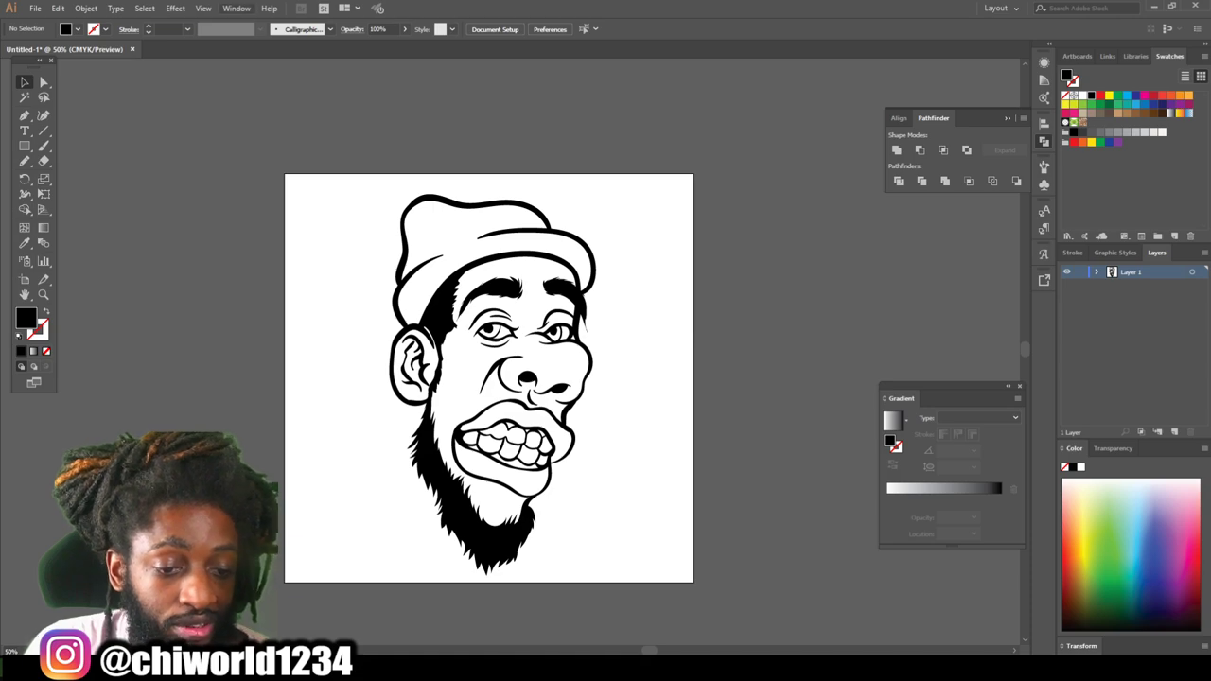
left_click(237, 7)
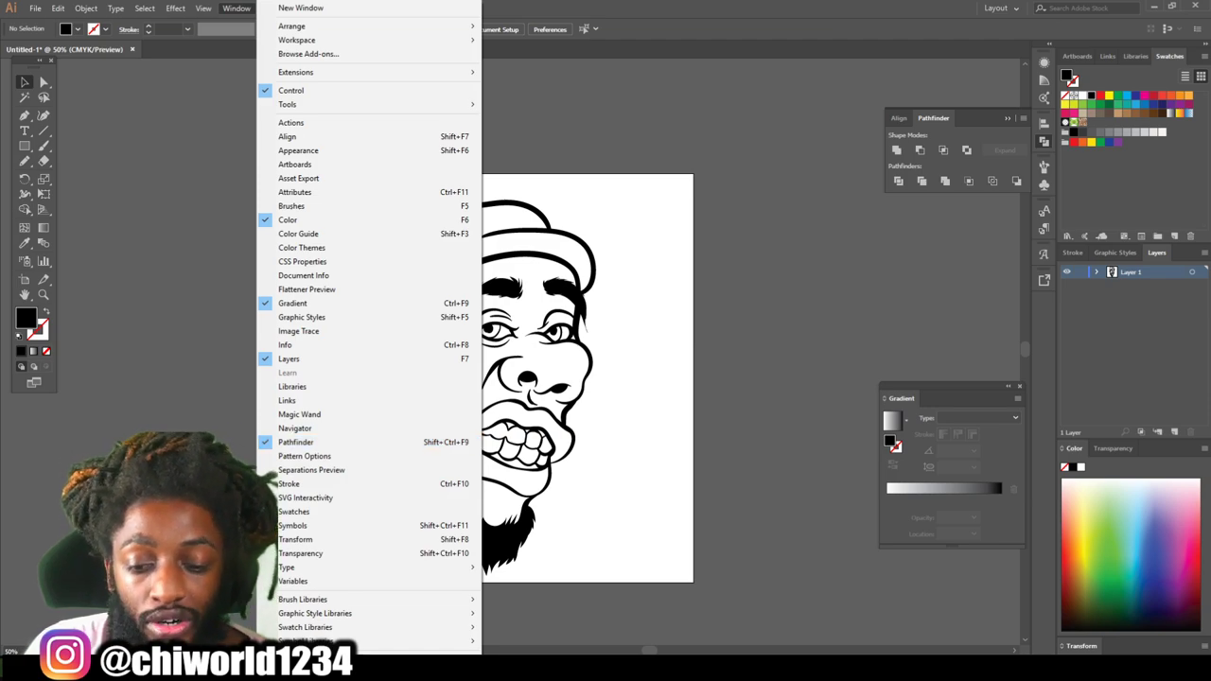
key("Escape")
left_click_drag(319, 106, 699, 630)
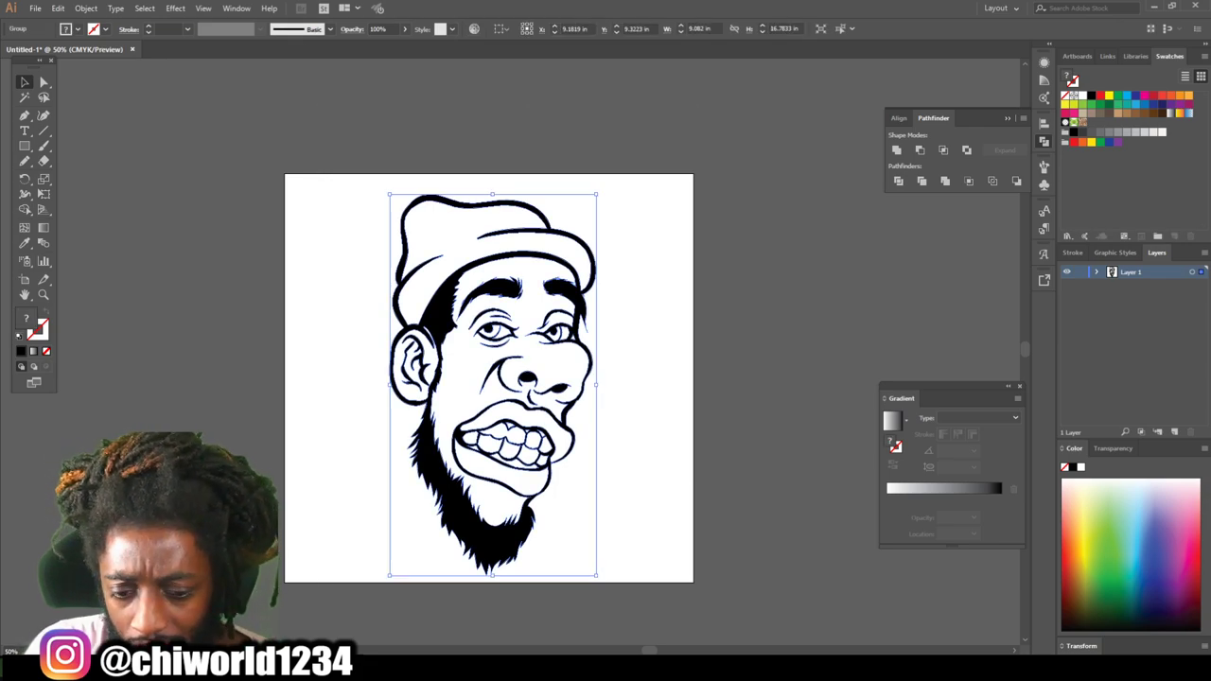
key("ctrl+shift+a")
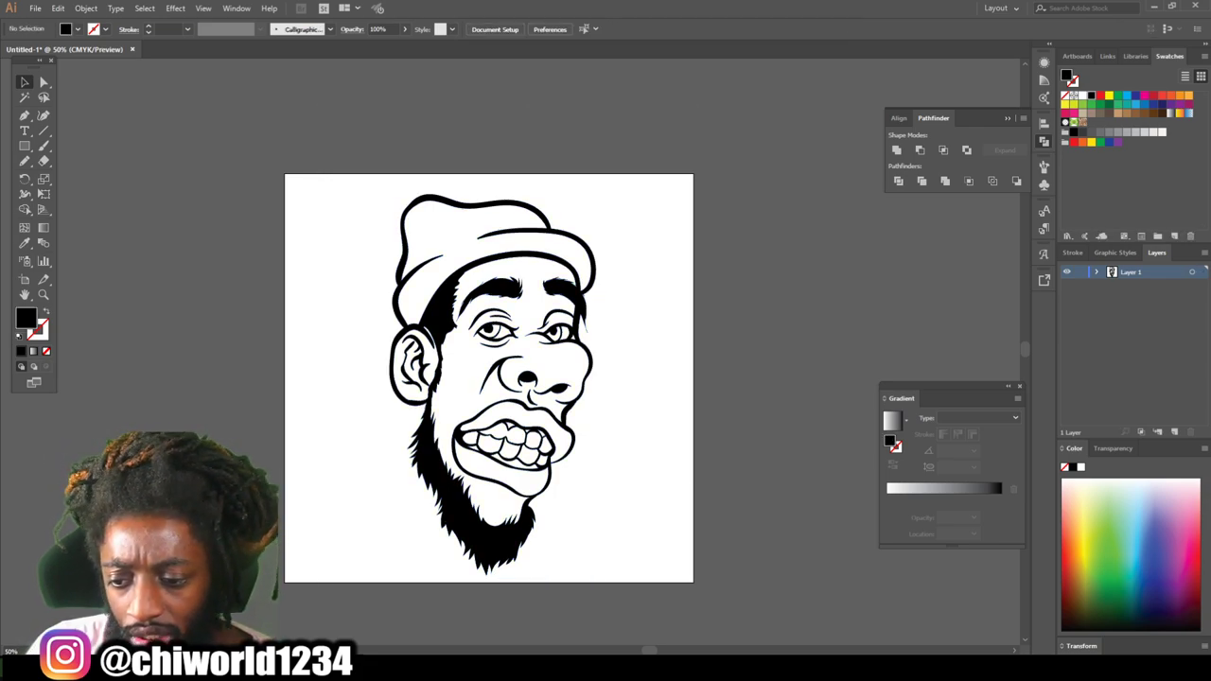
Try duplicating Layer 1 and undo the duplication.
left_click_drag(1130, 272, 1168, 416)
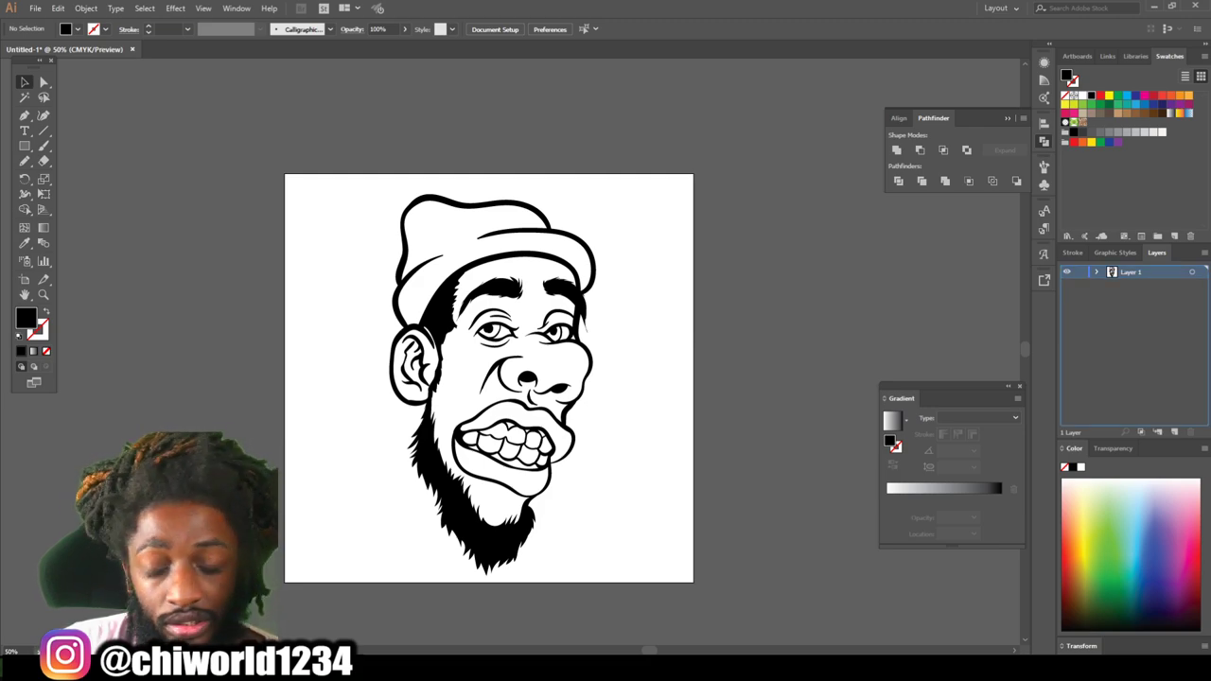
left_click_drag(1169, 416, 1174, 431)
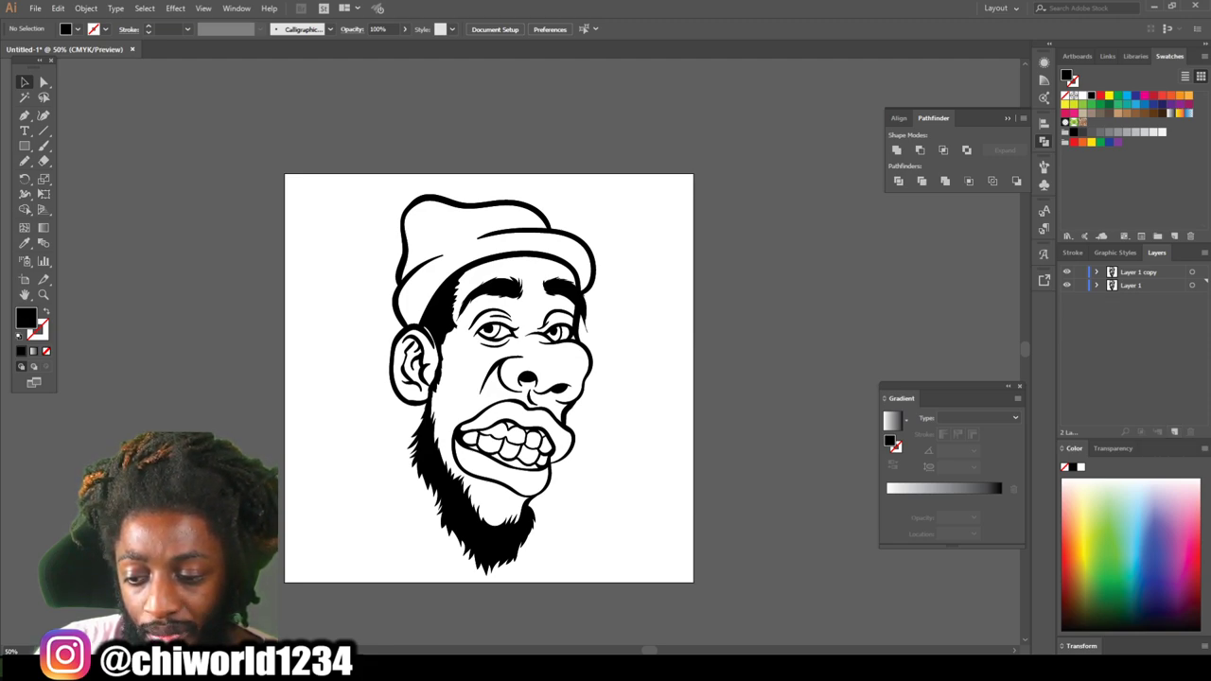
key("ctrl+z")
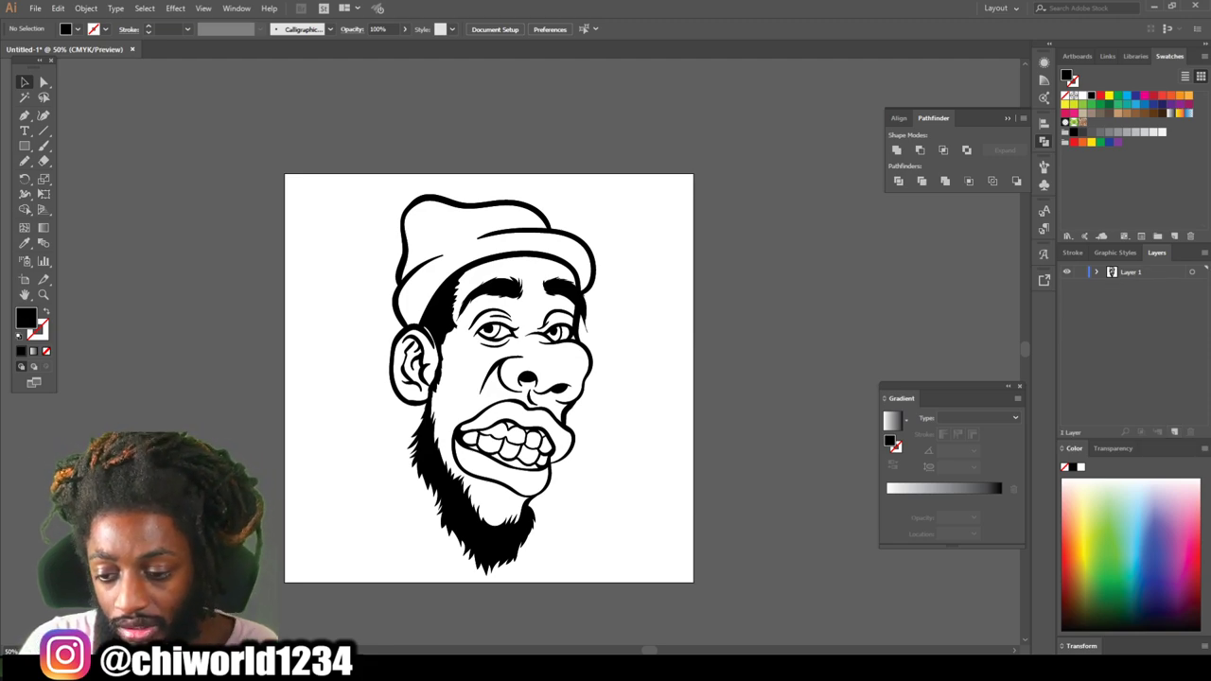
Duplicate Layer 1, lock the copy above it, and make the original Layer 1 active.
left_click(1140, 272)
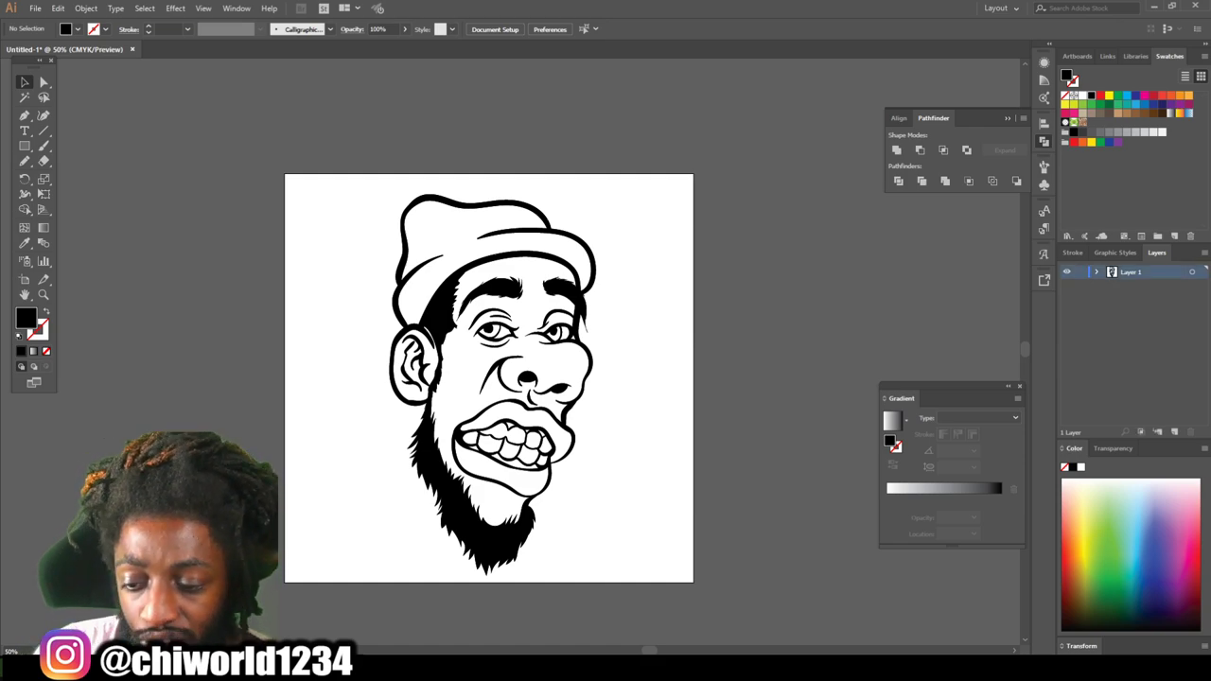
left_click(1140, 271)
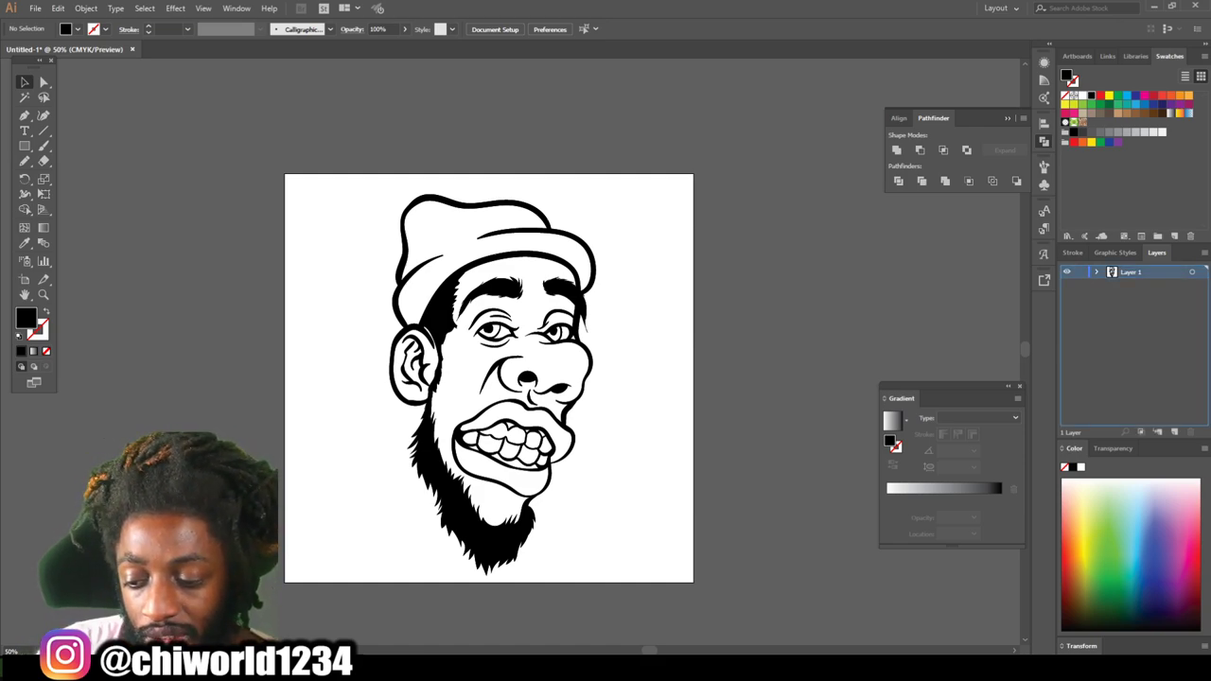
left_click_drag(1140, 271, 1174, 432)
left_click(1080, 271)
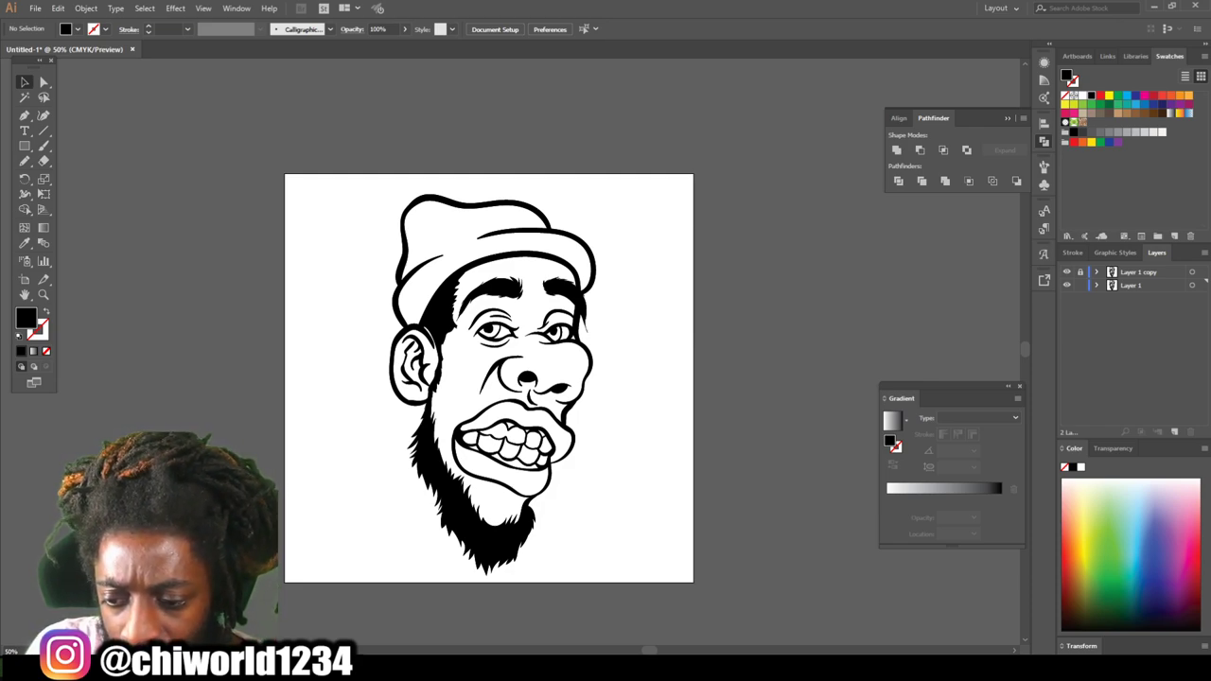
left_click(1205, 284)
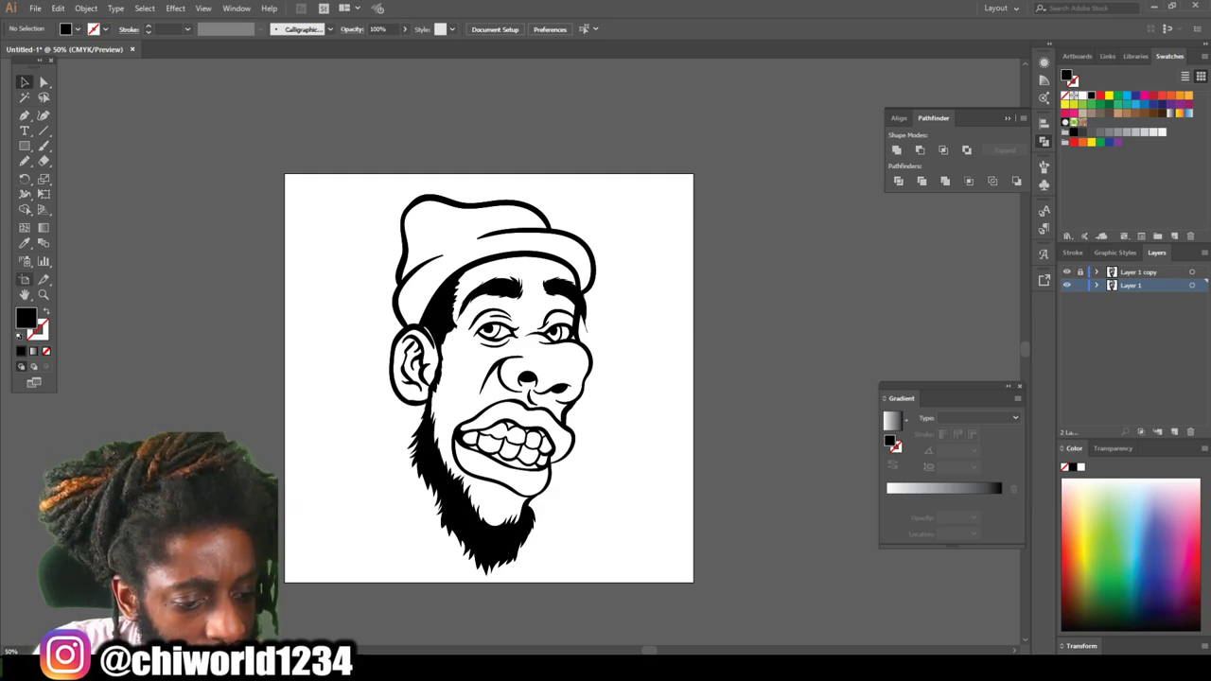
Set the fill colour to E0855C and draw a rectangle about 13.9 x 18.5 inches covering the whole head on Layer 1.
double_click(26, 318)
type("E0855C")
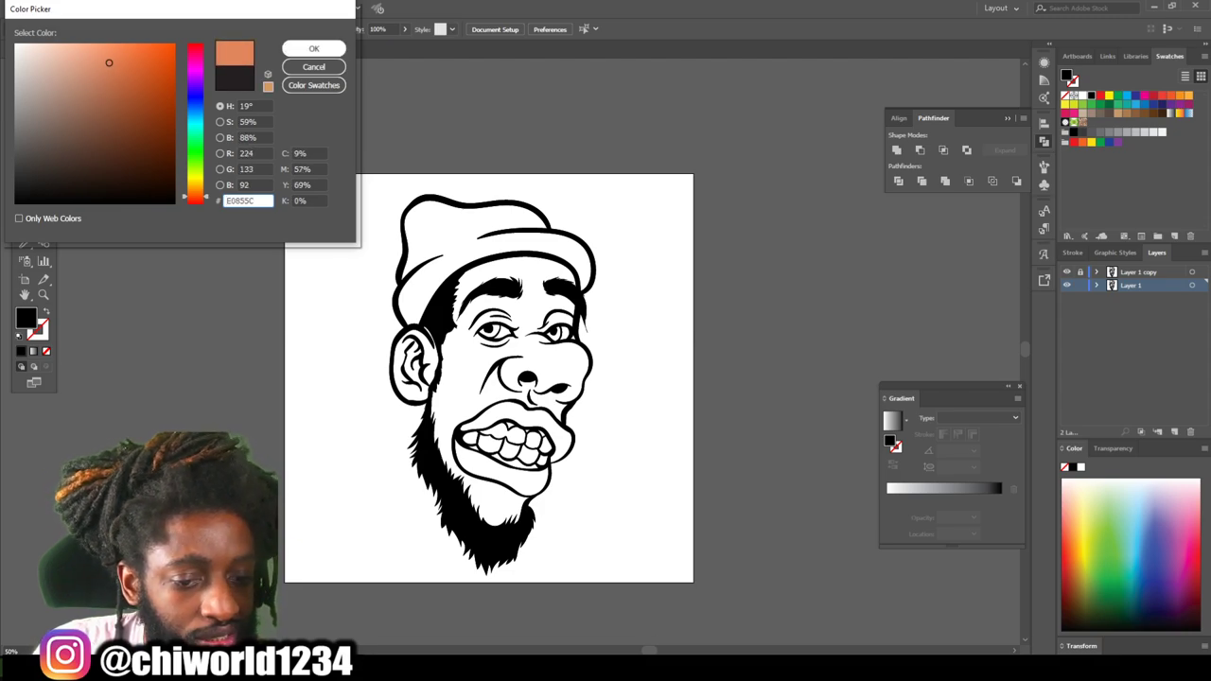
key("Return")
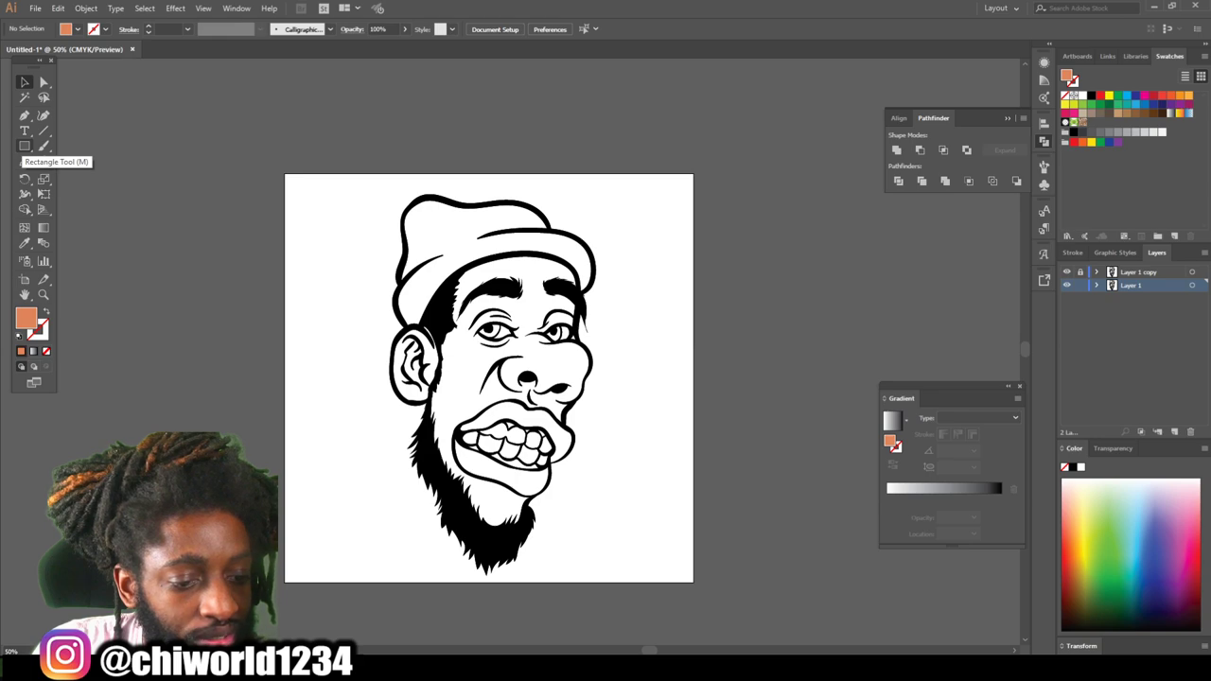
left_click(25, 146)
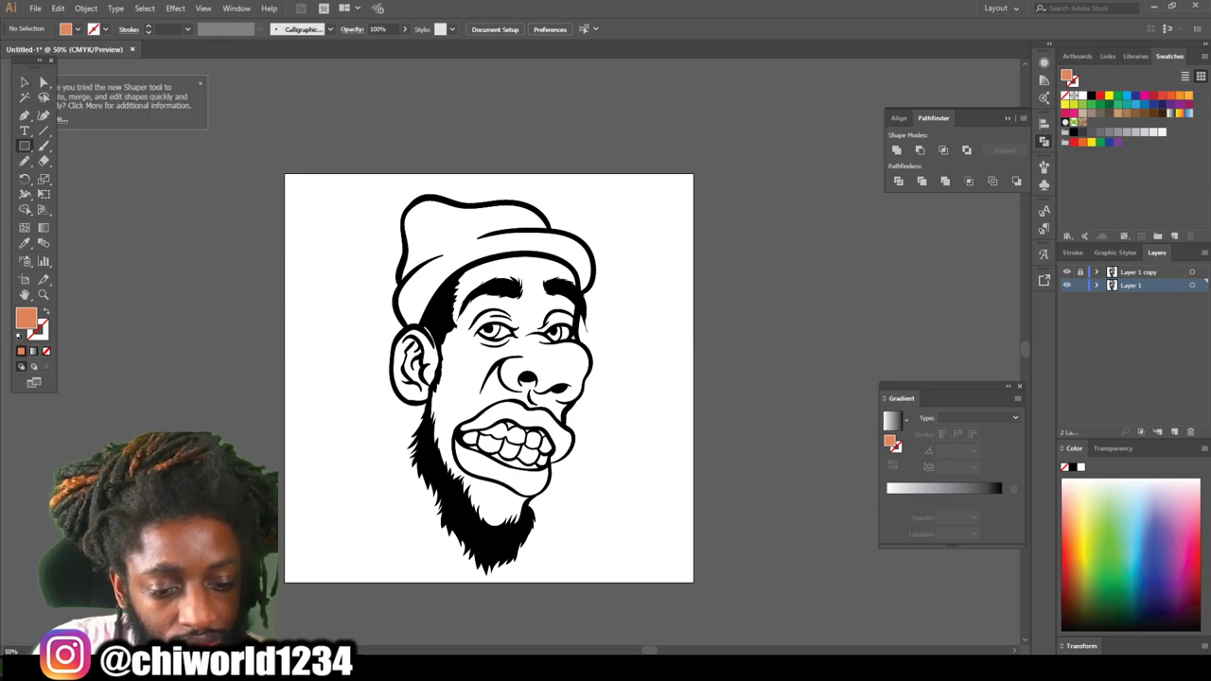
left_click_drag(353, 168, 671, 583)
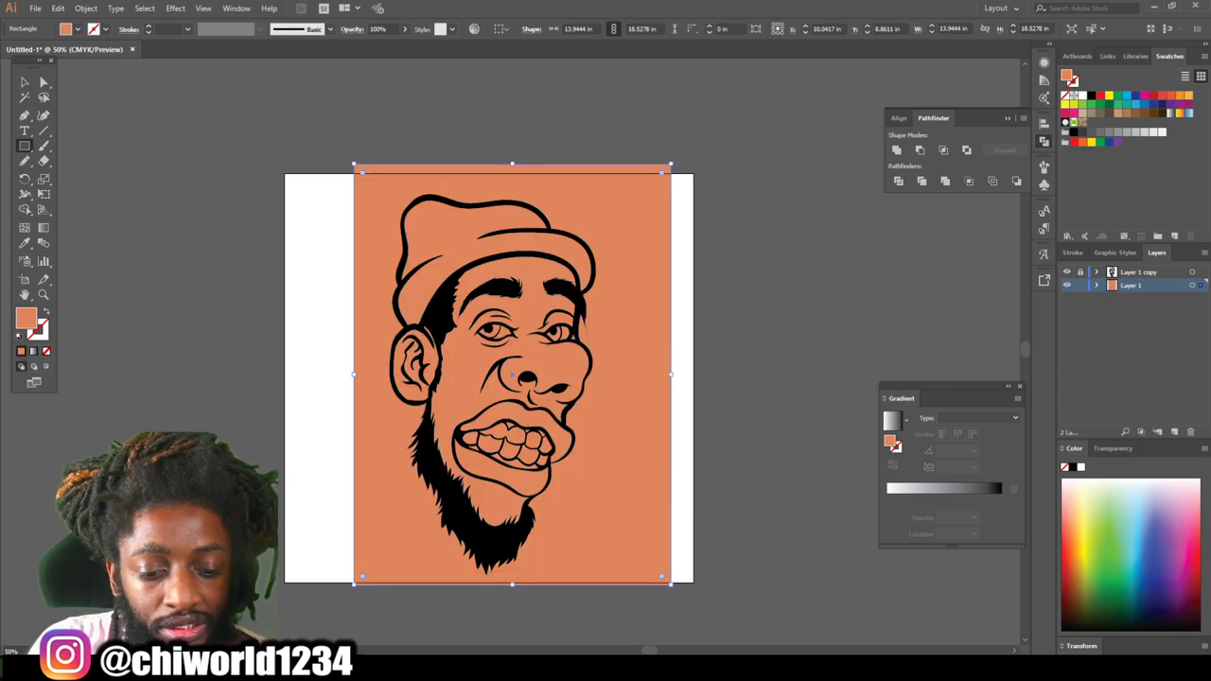
Send the orange rectangle behind the line art and combine all of Layer 1's artwork with the Pathfinder Merge operation.
key("v")
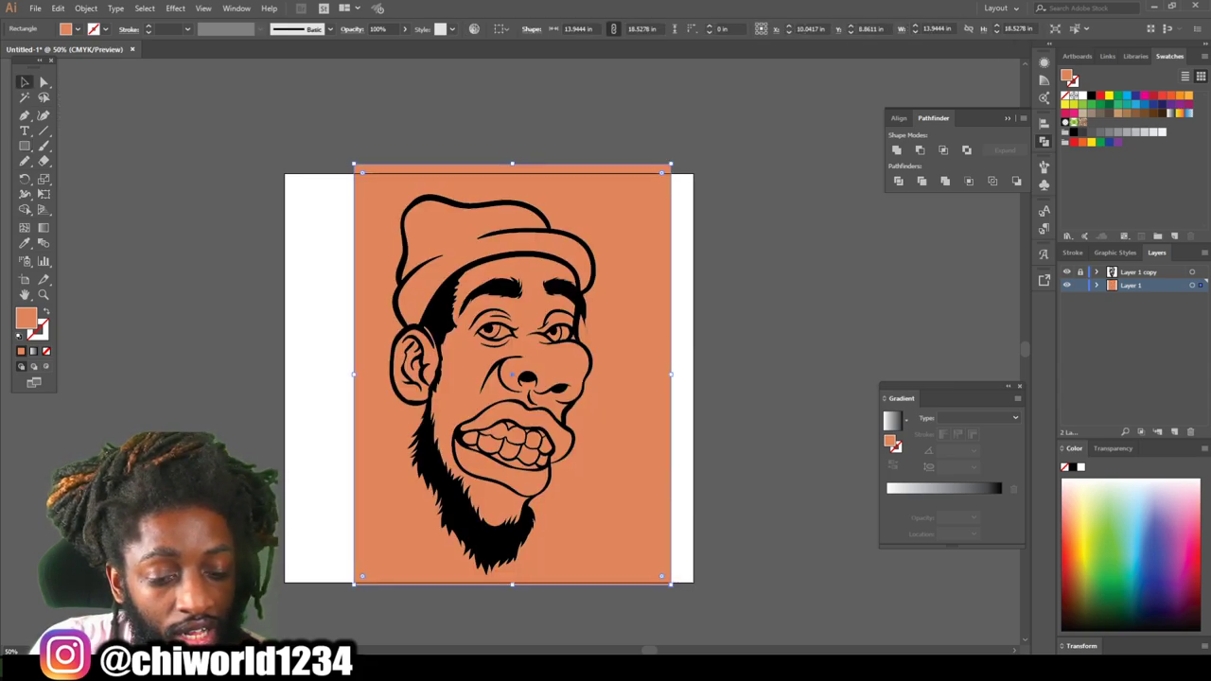
right_click(602, 203)
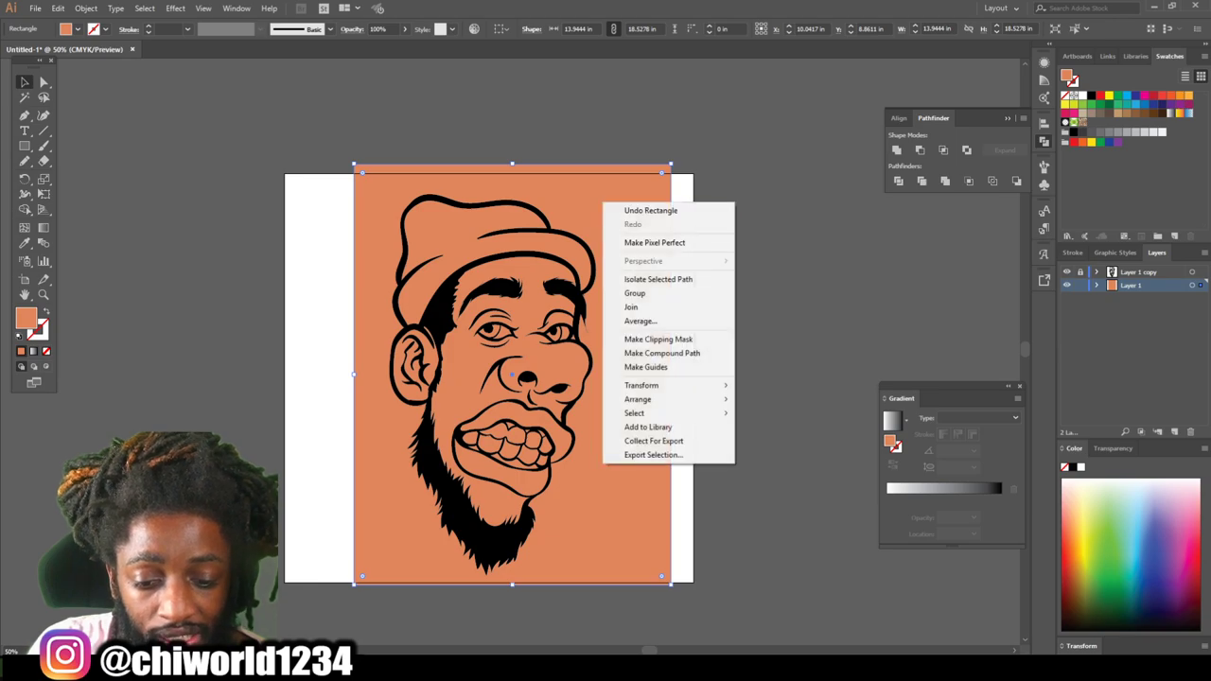
mouse_move(700, 399)
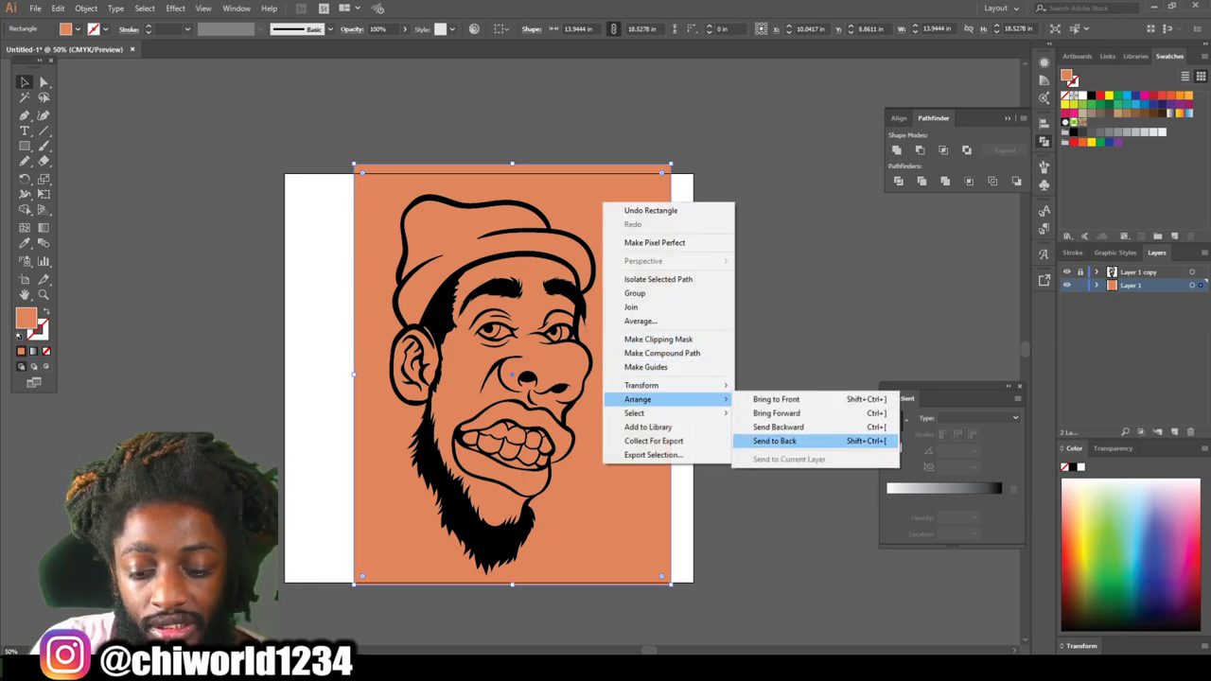
left_click(774, 441)
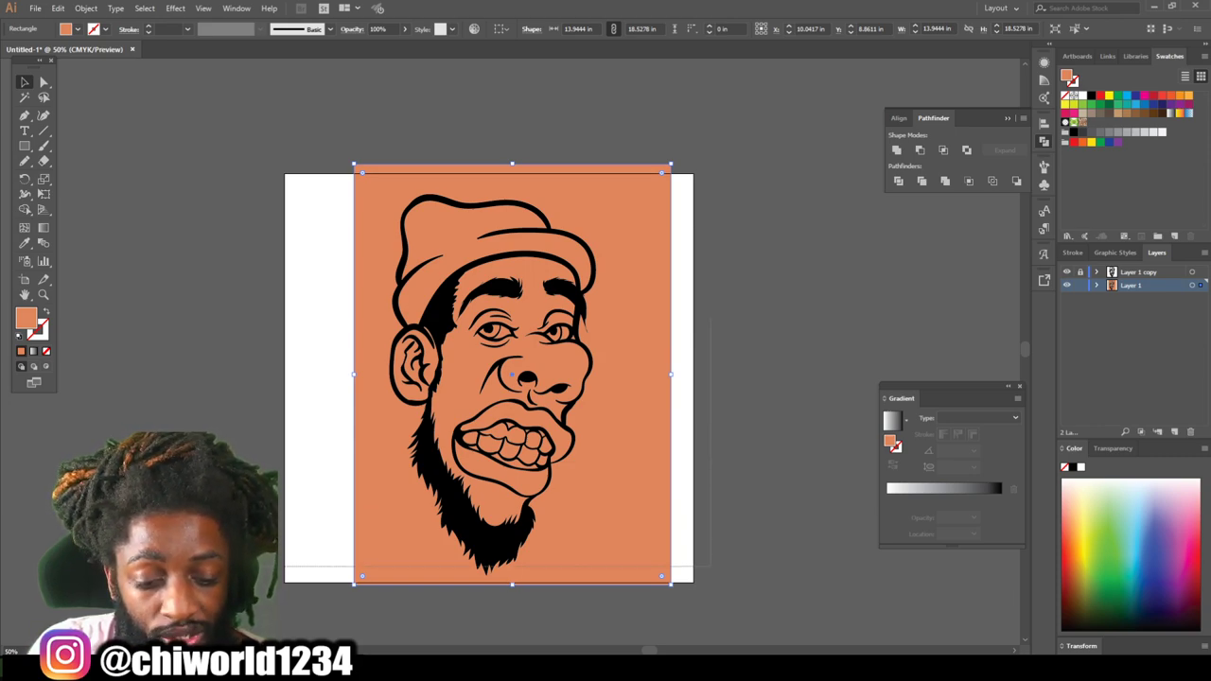
key("ctrl+a")
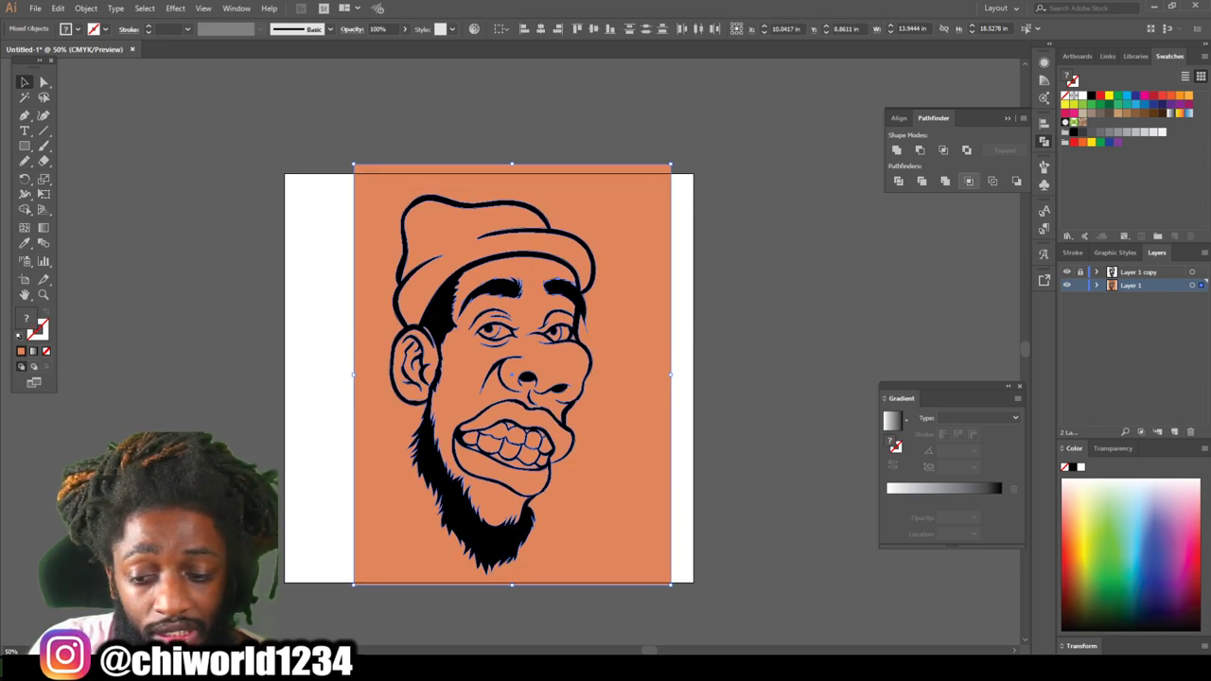
left_click(945, 181)
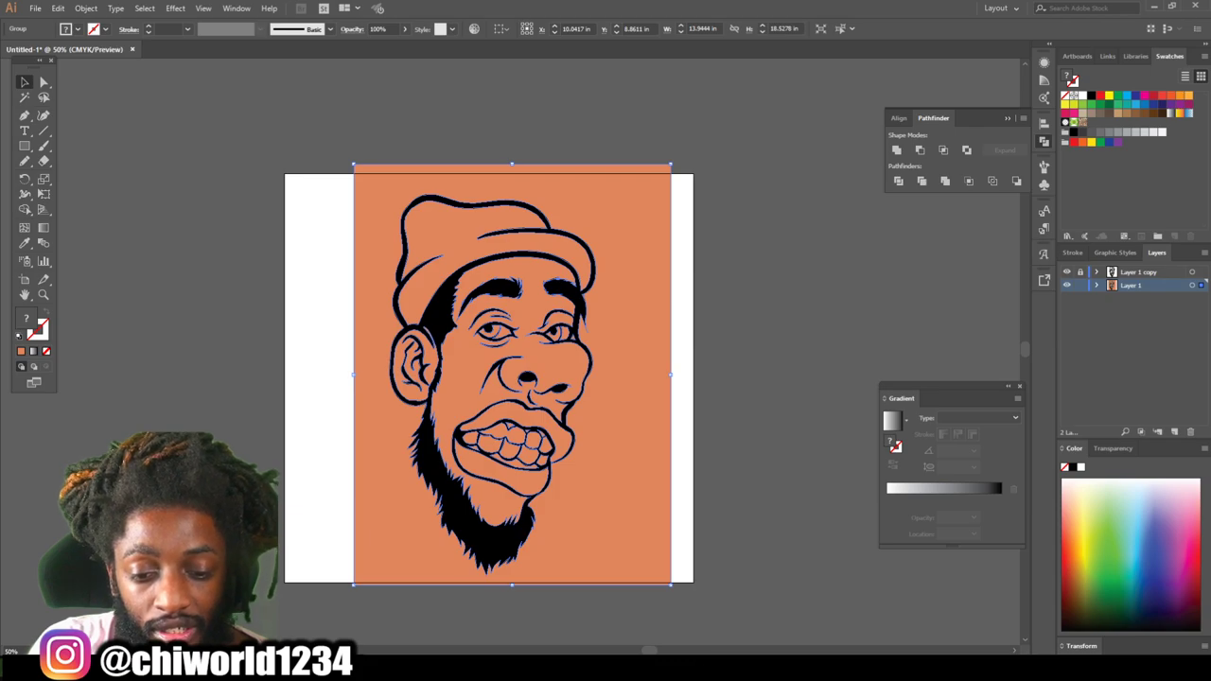
Isolate the merged group, delete the orange area outside the head, and leave isolation mode.
right_click(623, 216)
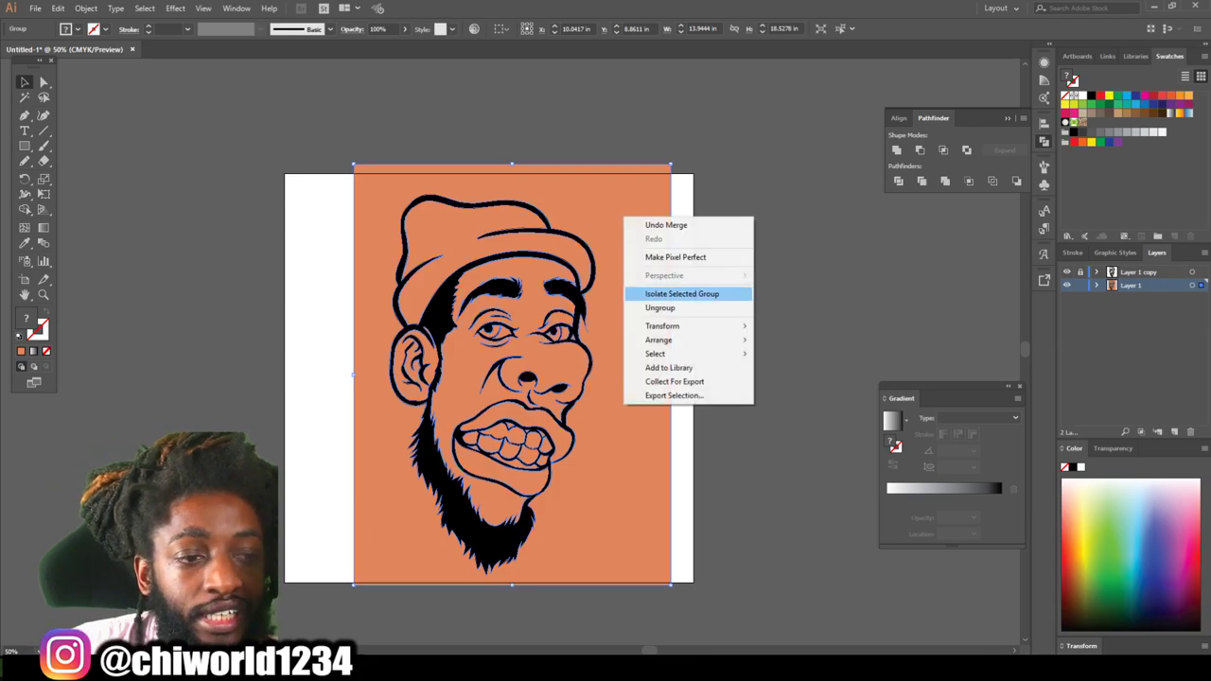
left_click(681, 293)
left_click(641, 294)
key("Delete")
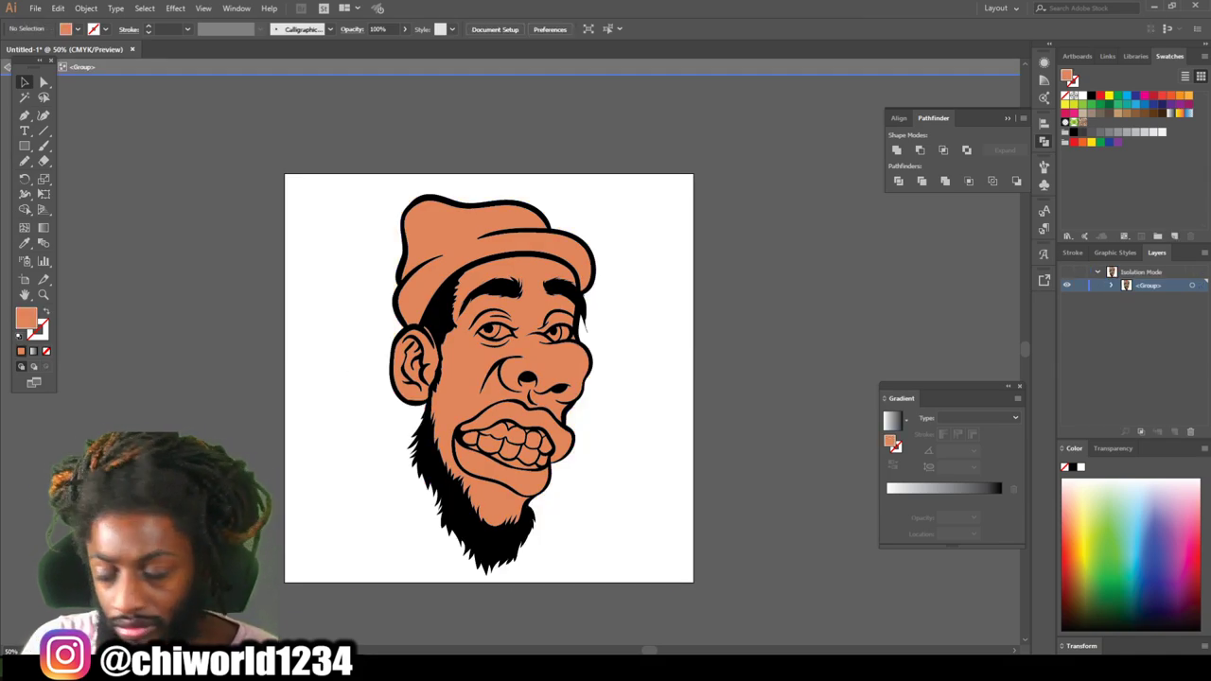
key("ctrl+equal")
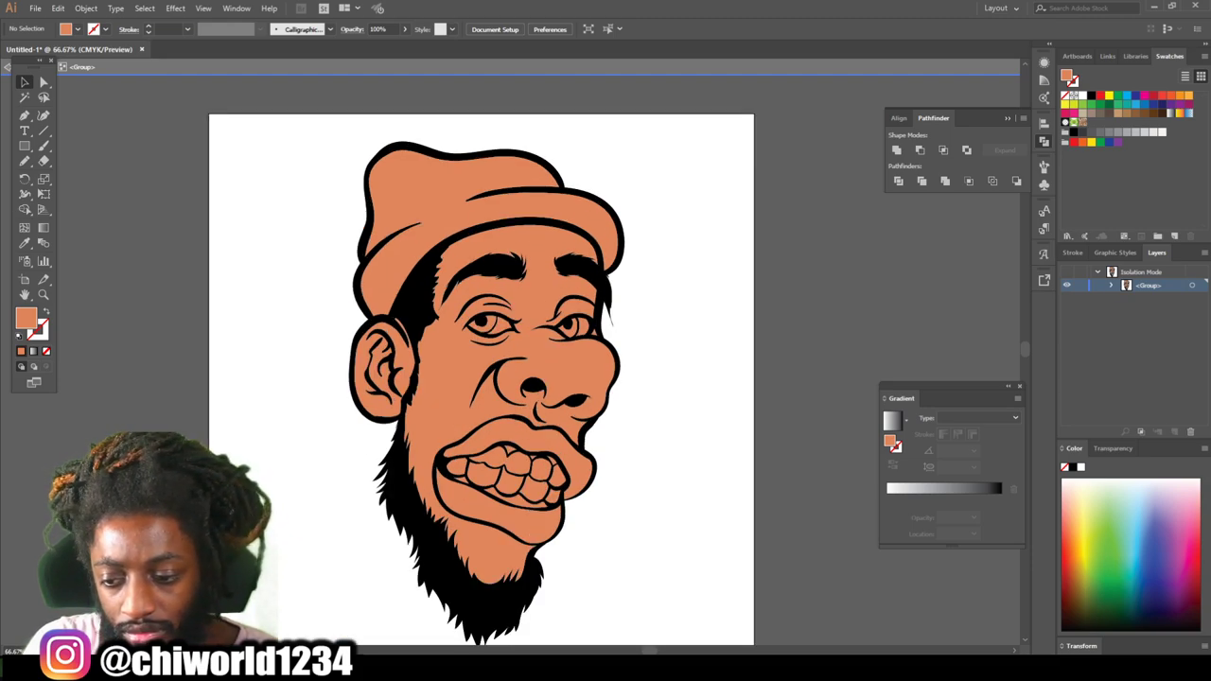
key("Escape")
scroll(480, 371, "down", 1)
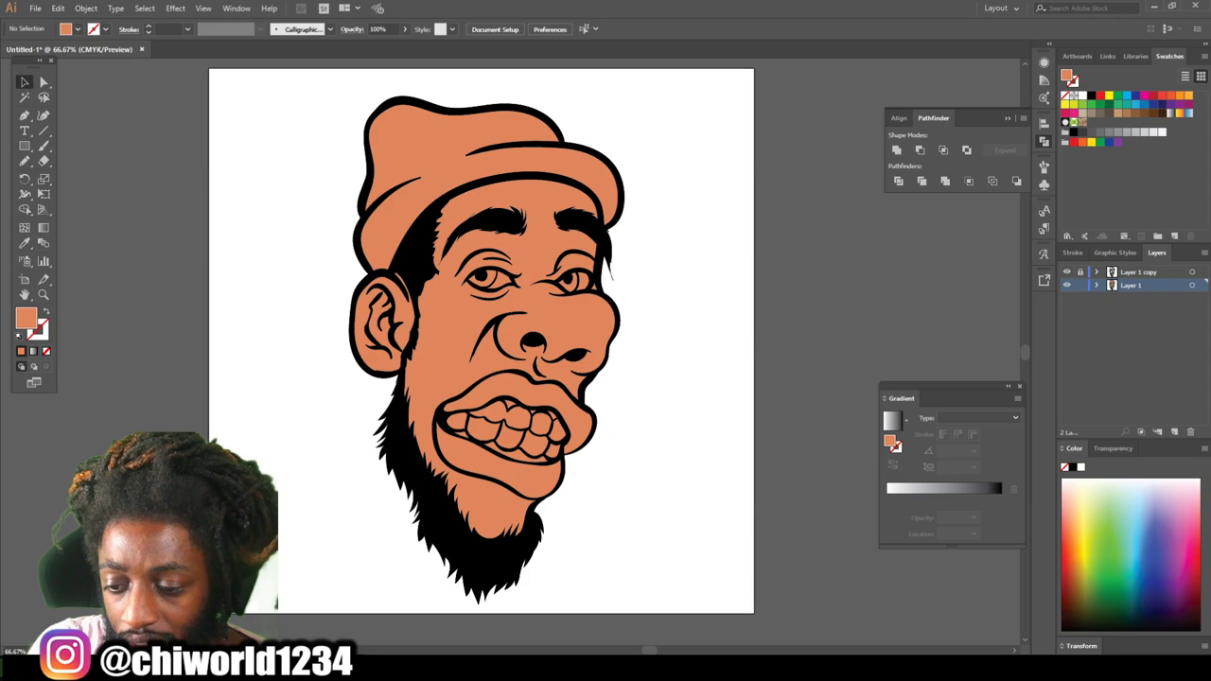
Lock the black line-art paths inside Layer 1's group, keeping the group and the layer themselves unlocked, and collapse the layer.
left_click(1096, 285)
left_click(1111, 298)
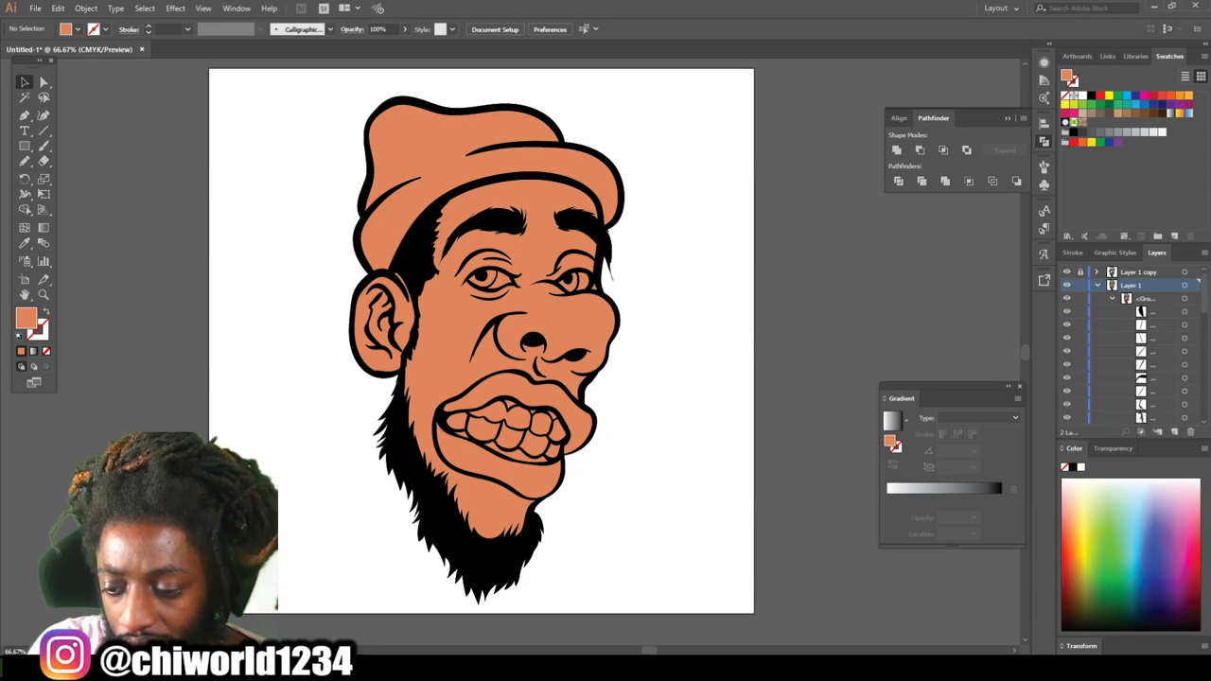
scroll(1126, 346, "down", 5)
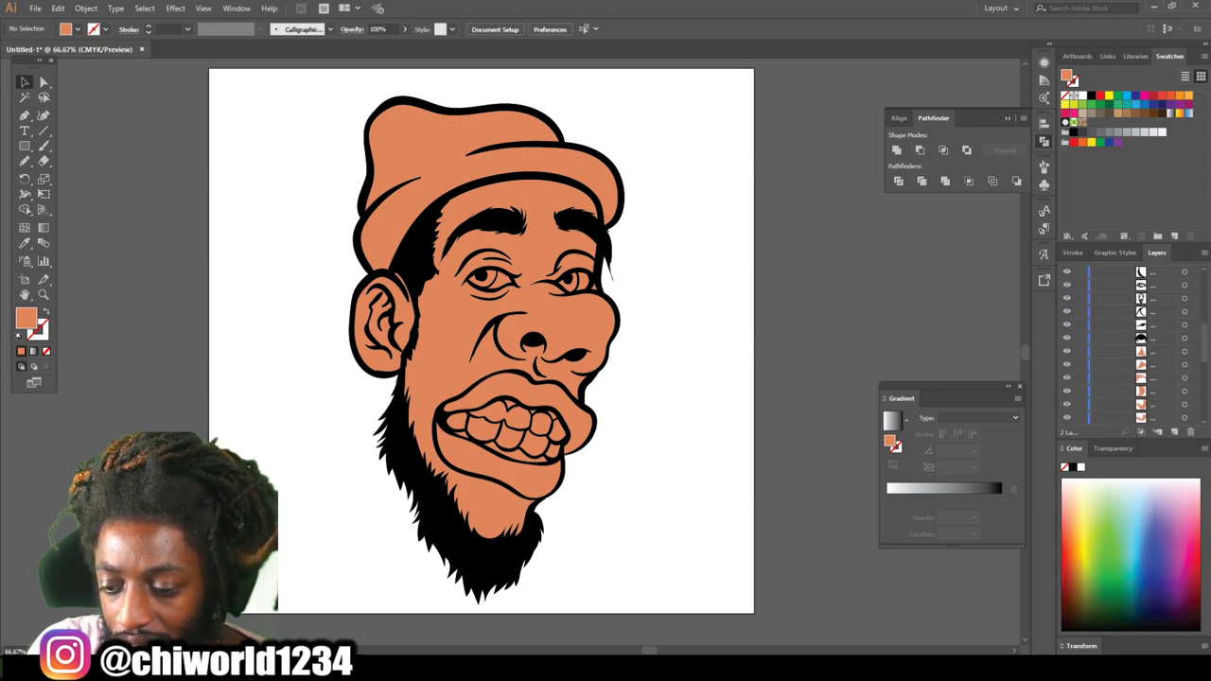
left_click_drag(1079, 338, 1079, 266)
scroll(1126, 346, "up", 1)
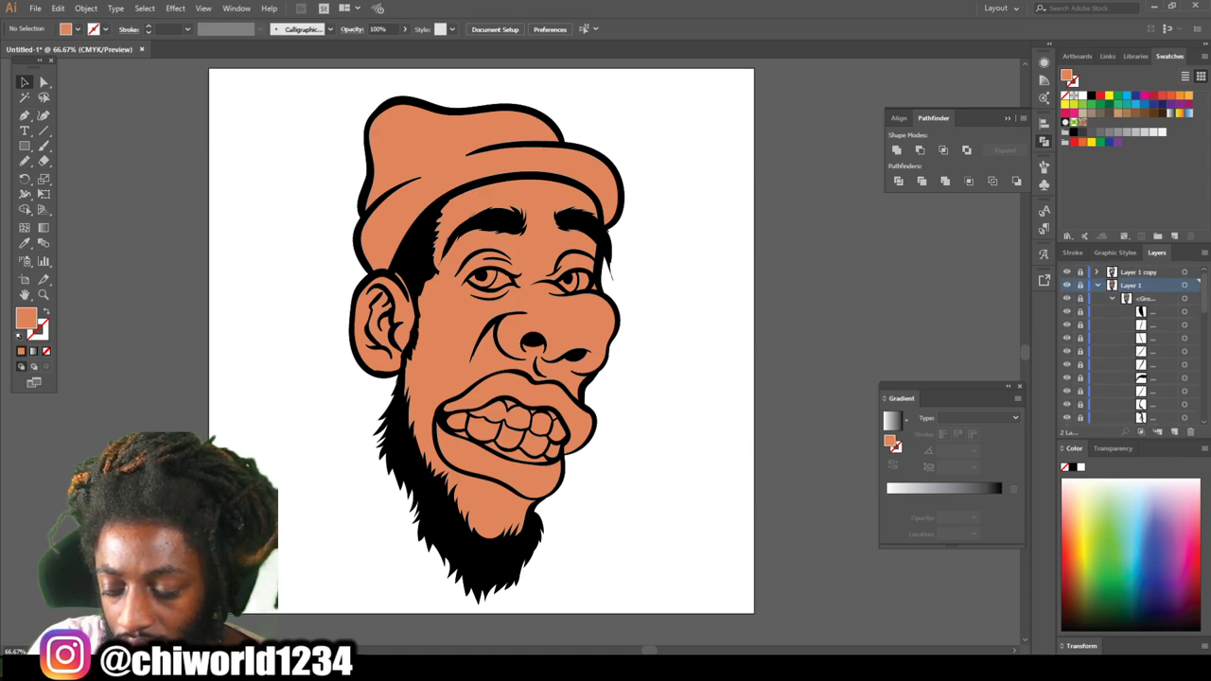
left_click(1080, 298)
left_click(1079, 284)
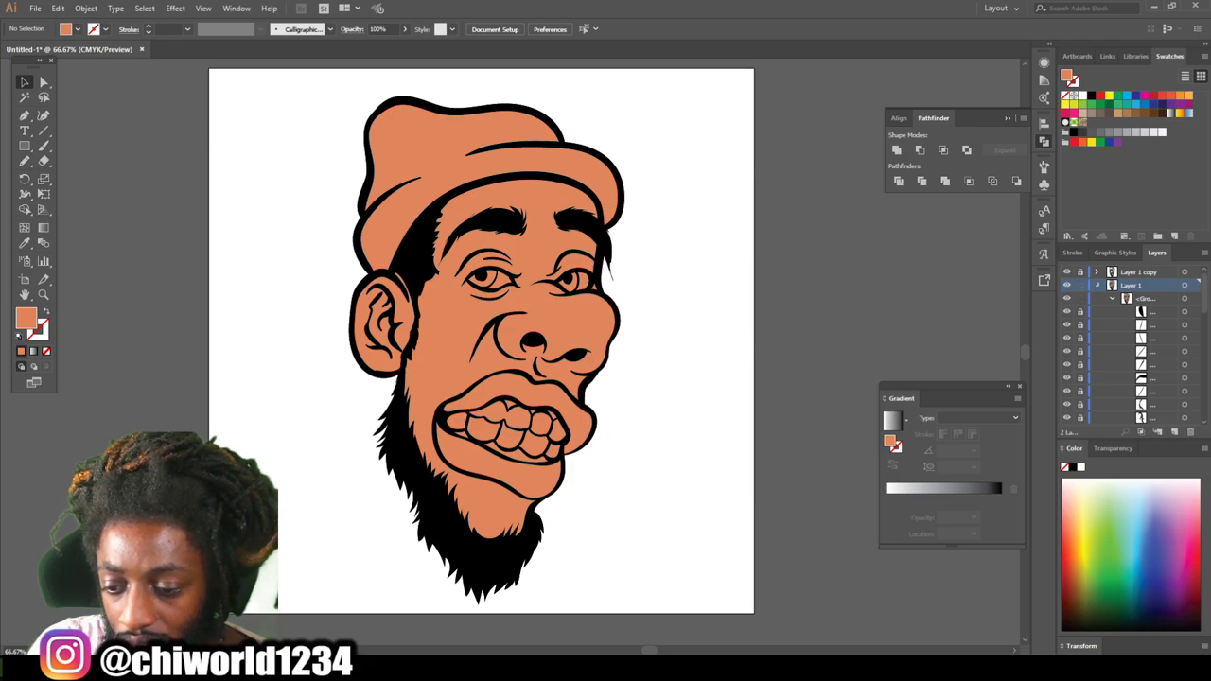
left_click(1096, 285)
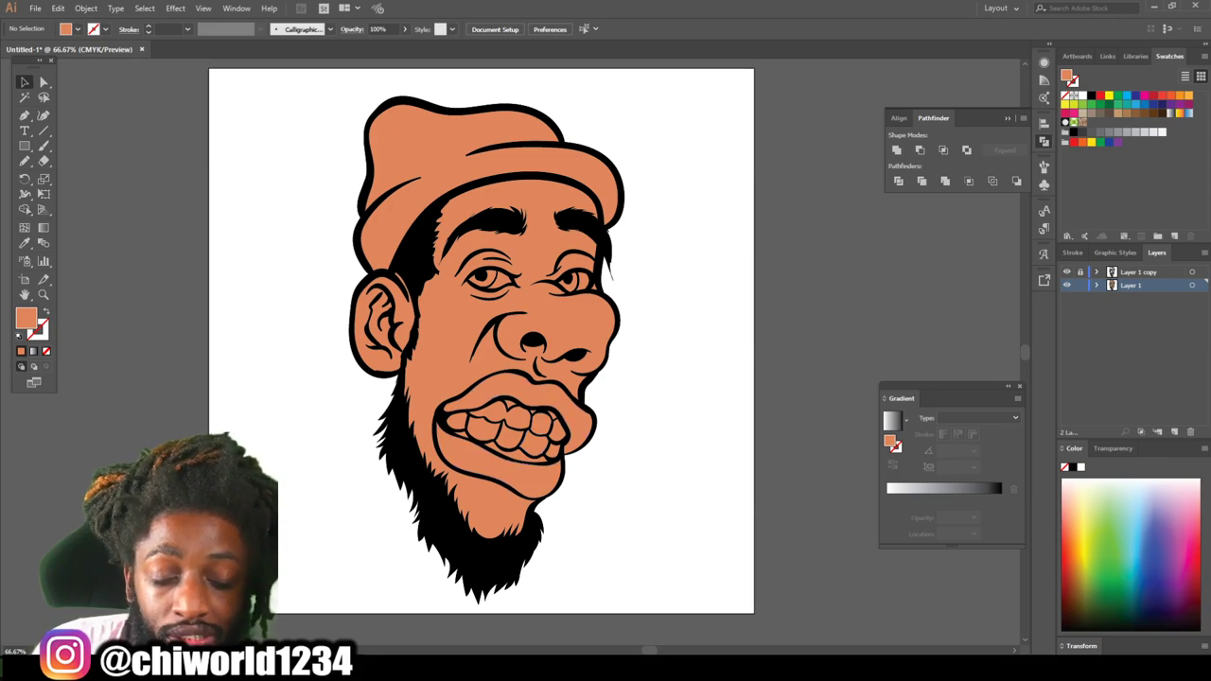
Isolate the head group, fill both eye whites and all the teeth with the lightest grey swatch, and deselect them.
scroll(481, 356, "up", 1)
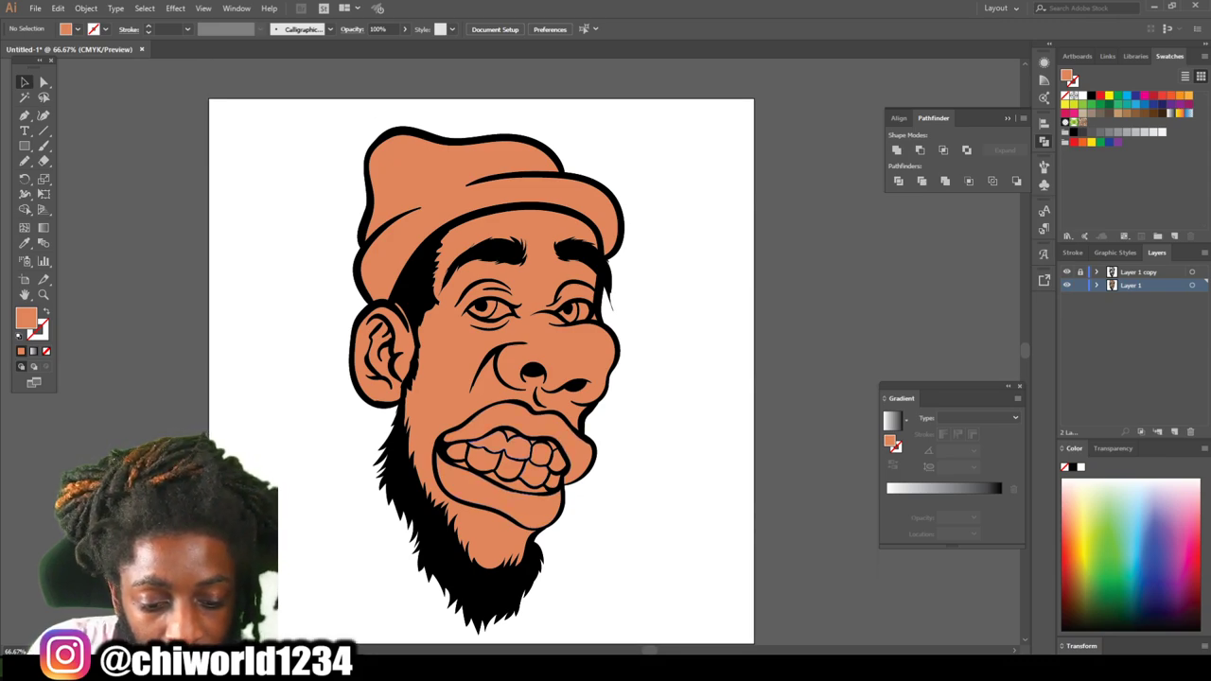
scroll(512, 384, "up", 2)
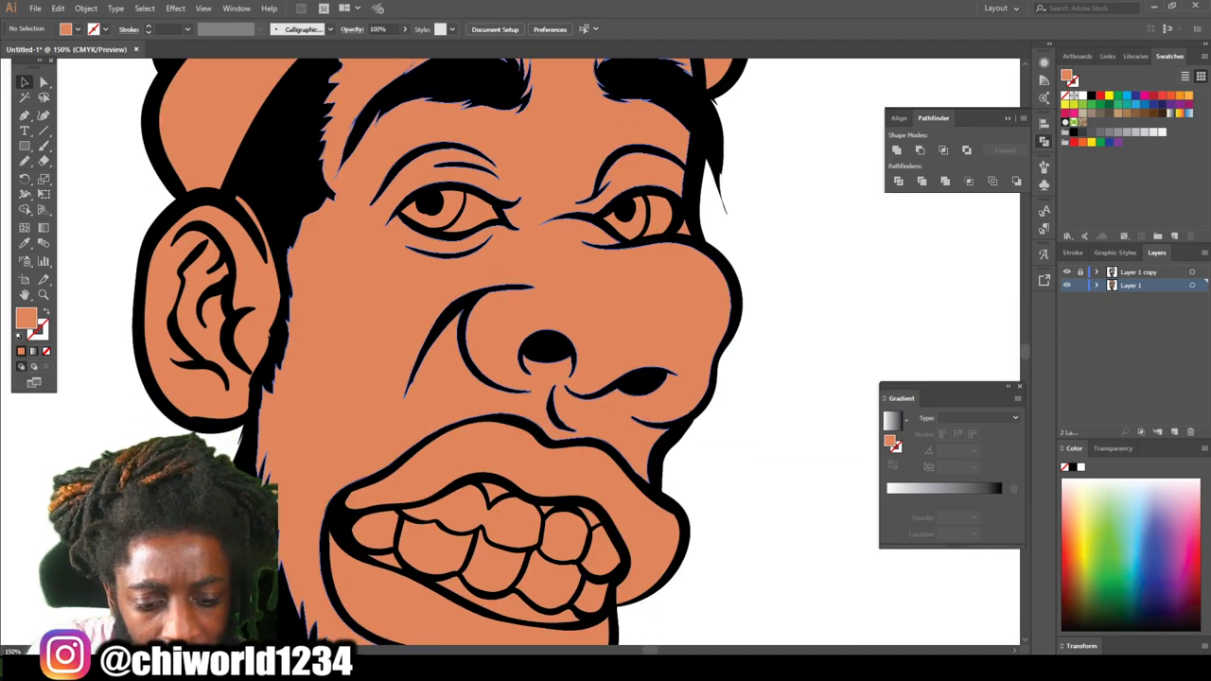
scroll(512, 352, "down", 1)
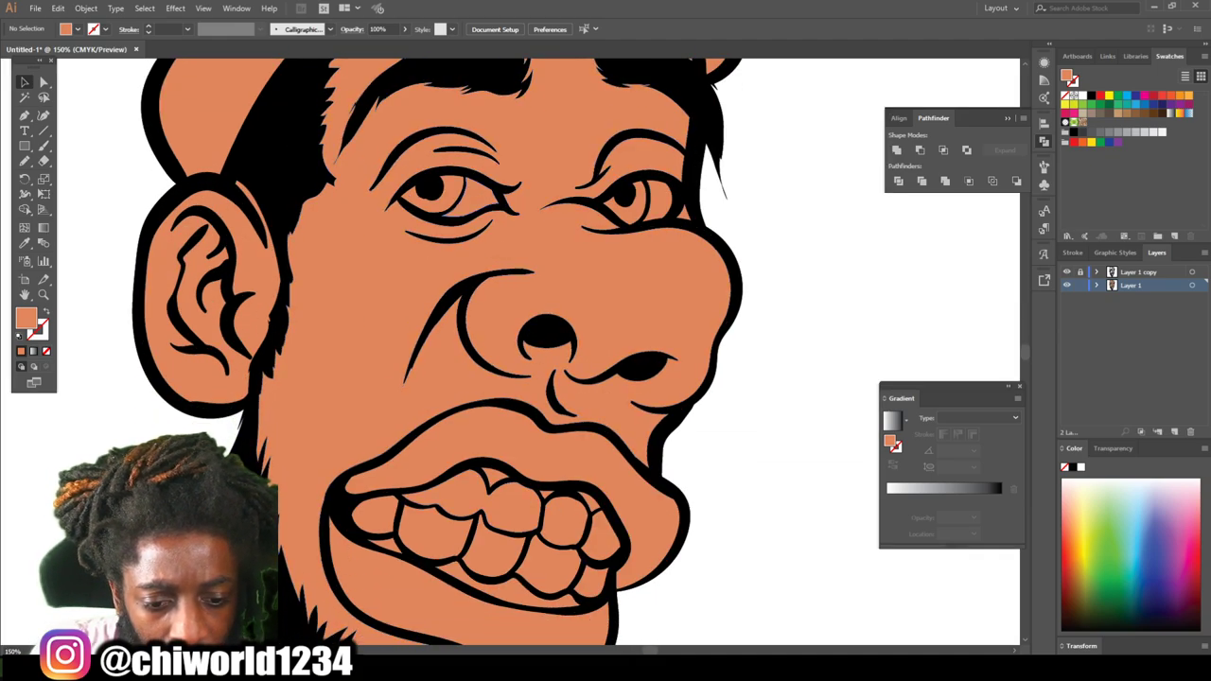
key("ctrl+a")
right_click(473, 201)
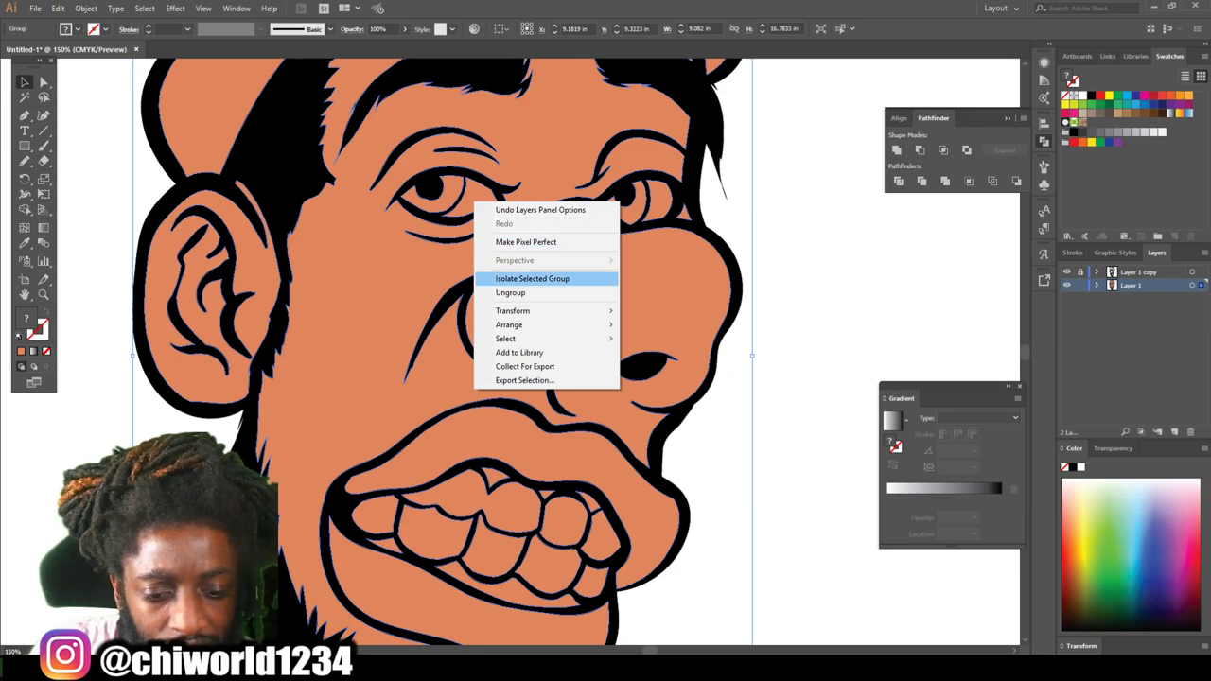
left_click(532, 278)
left_click(463, 190)
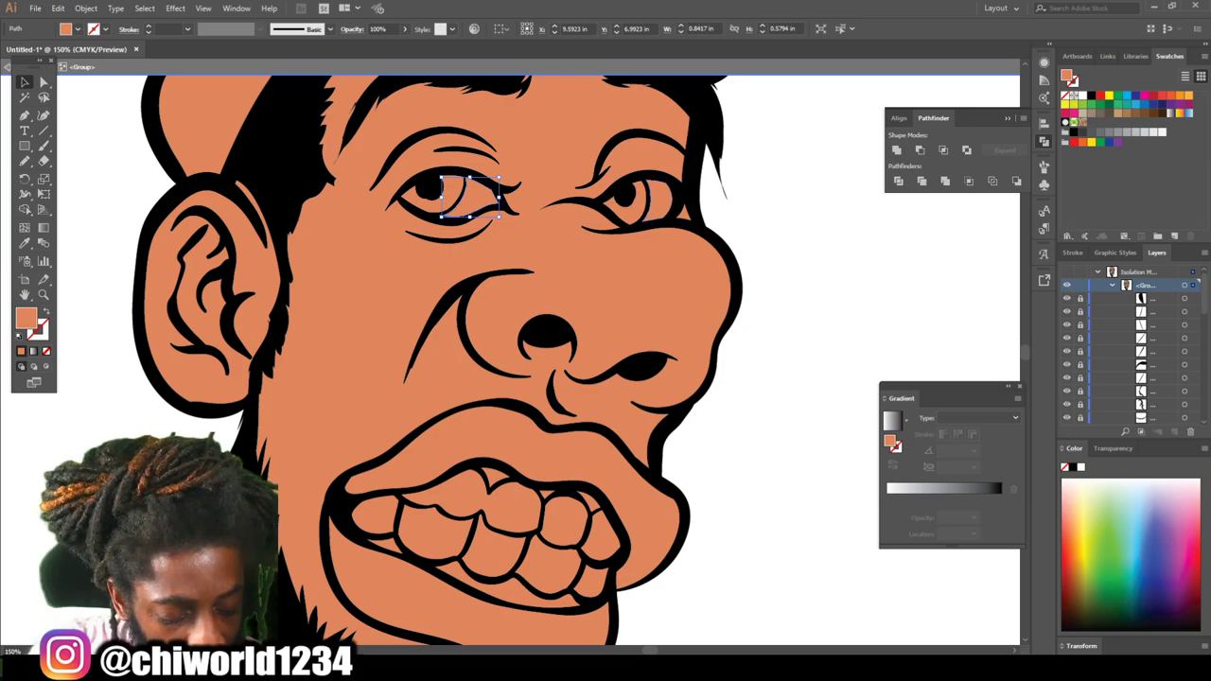
left_click(659, 199, "shift")
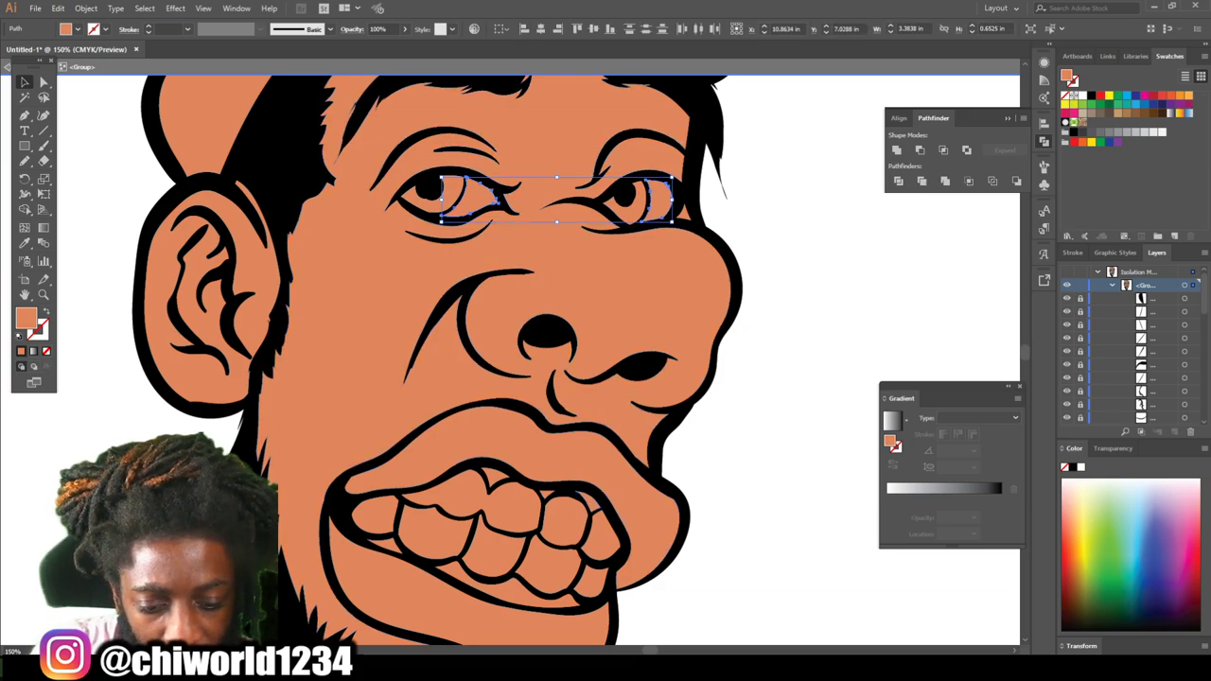
left_click(613, 551, "shift")
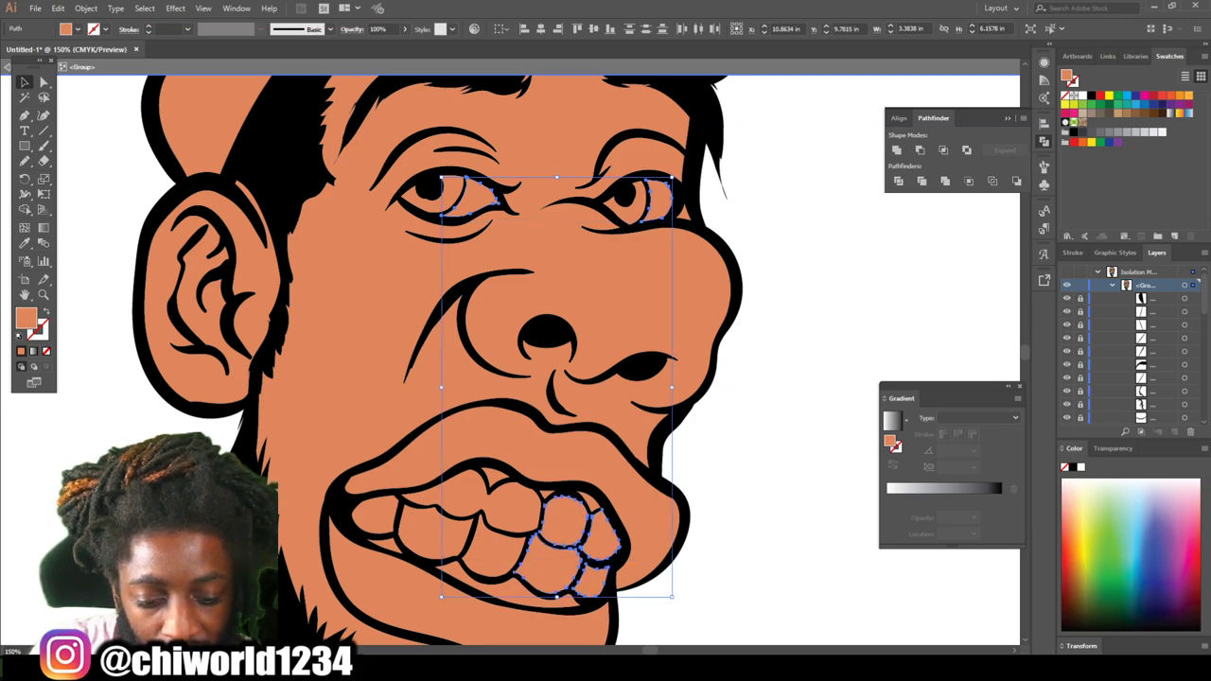
left_click(535, 528, "shift")
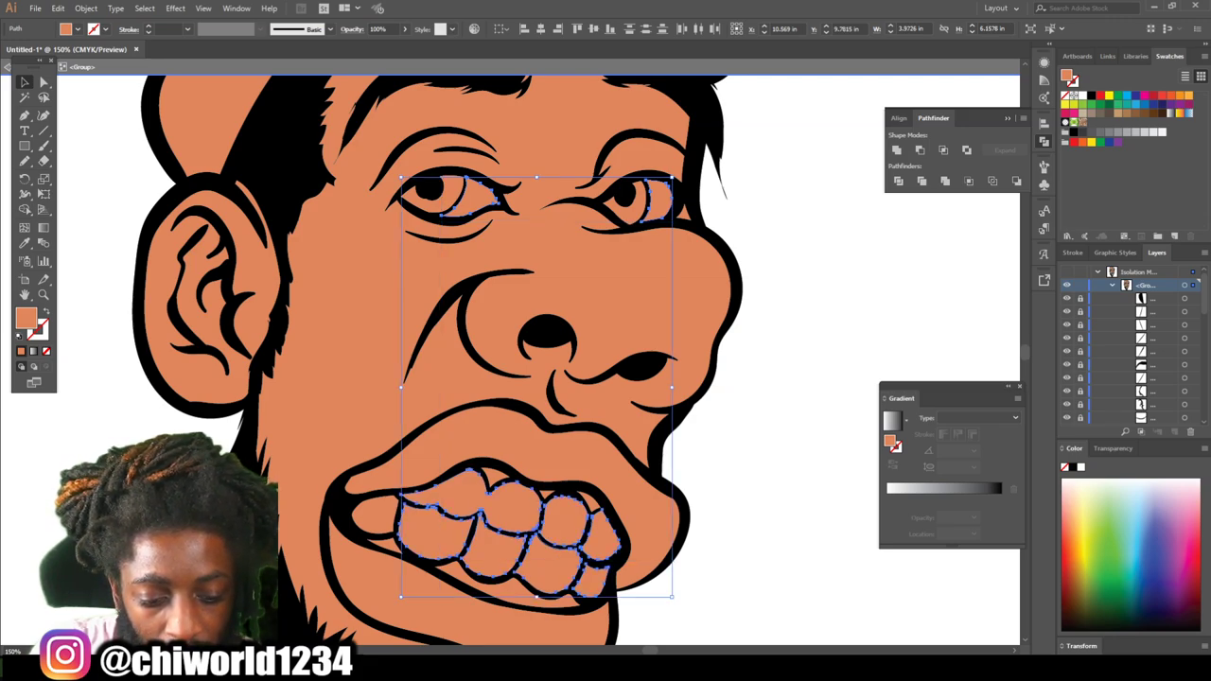
left_click(373, 519, "shift")
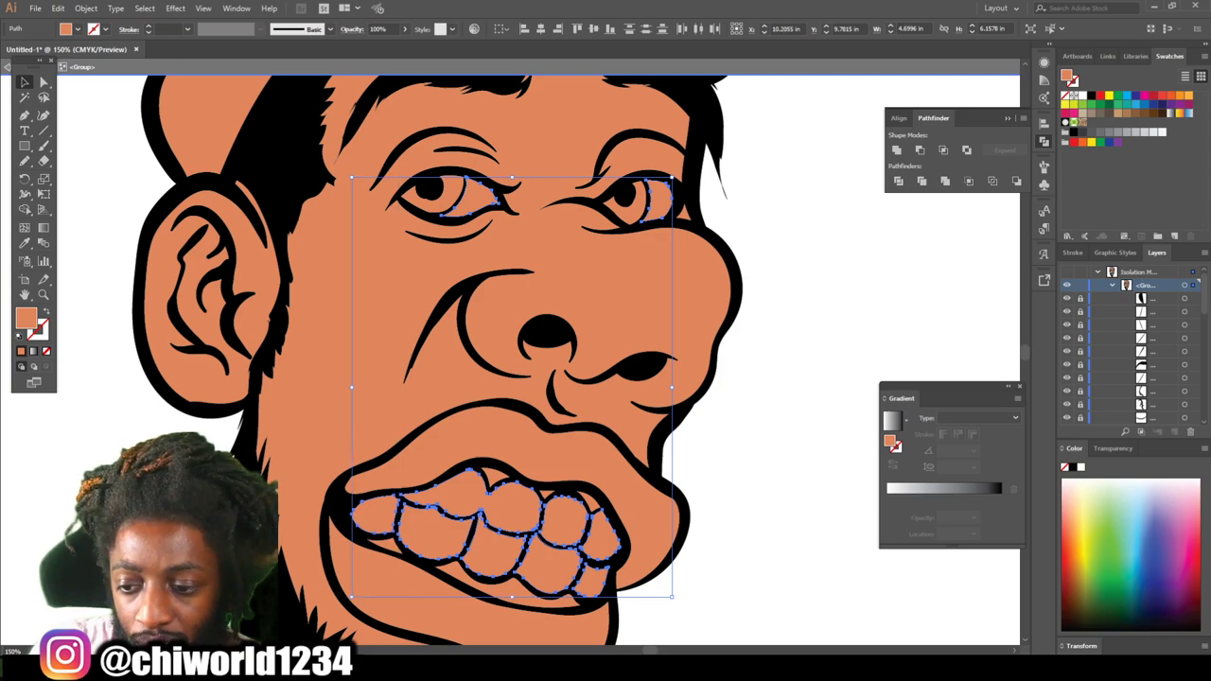
left_click(1161, 132)
key("ctrl+shift+a")
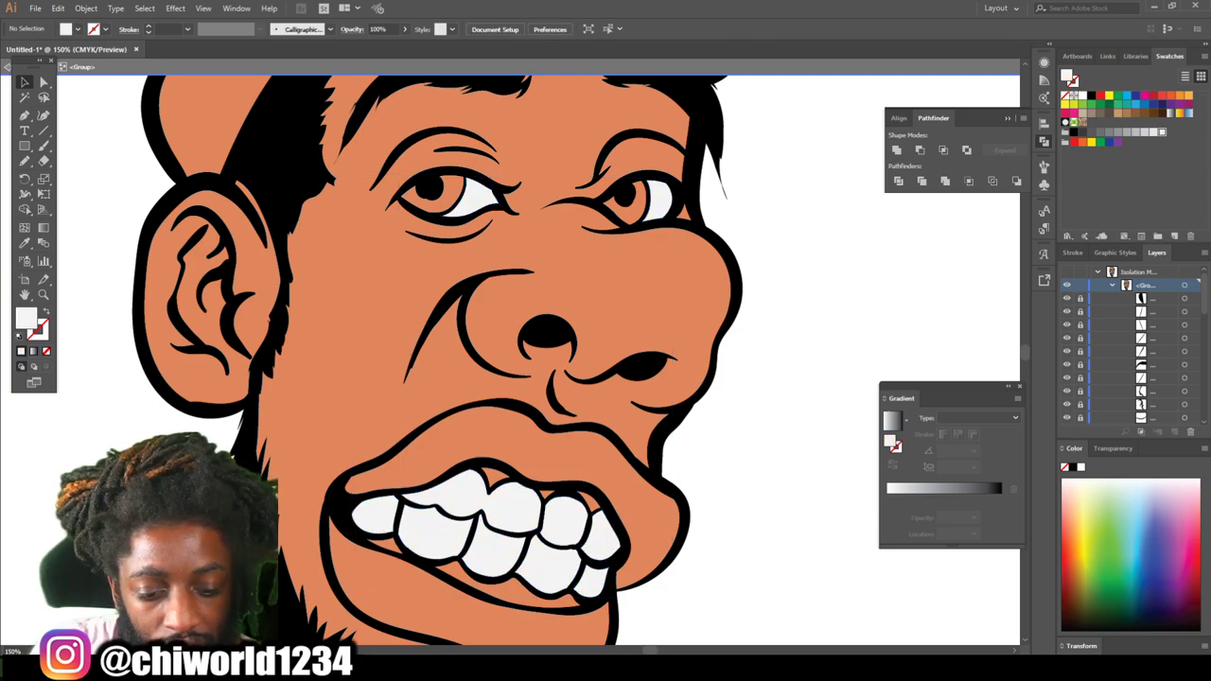
Fill the irises of both eyes with the dark brown swatch and deselect them.
scroll(575, 359, "up", 2)
left_click(631, 270)
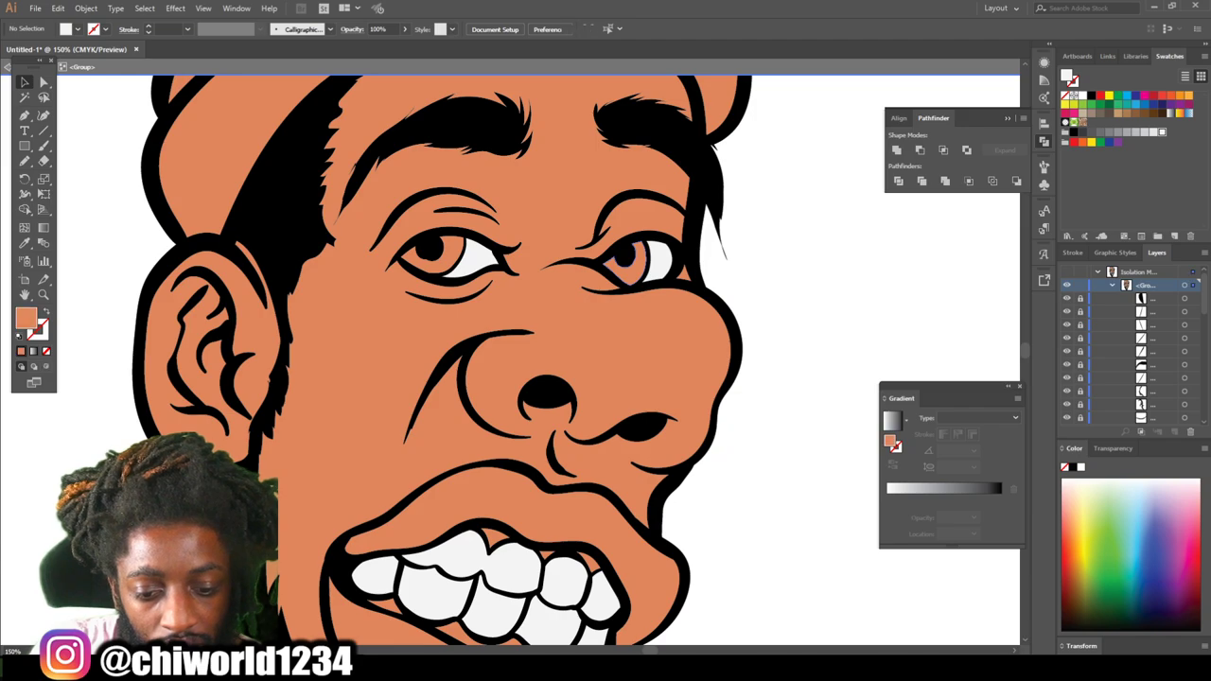
left_click(450, 263, "shift")
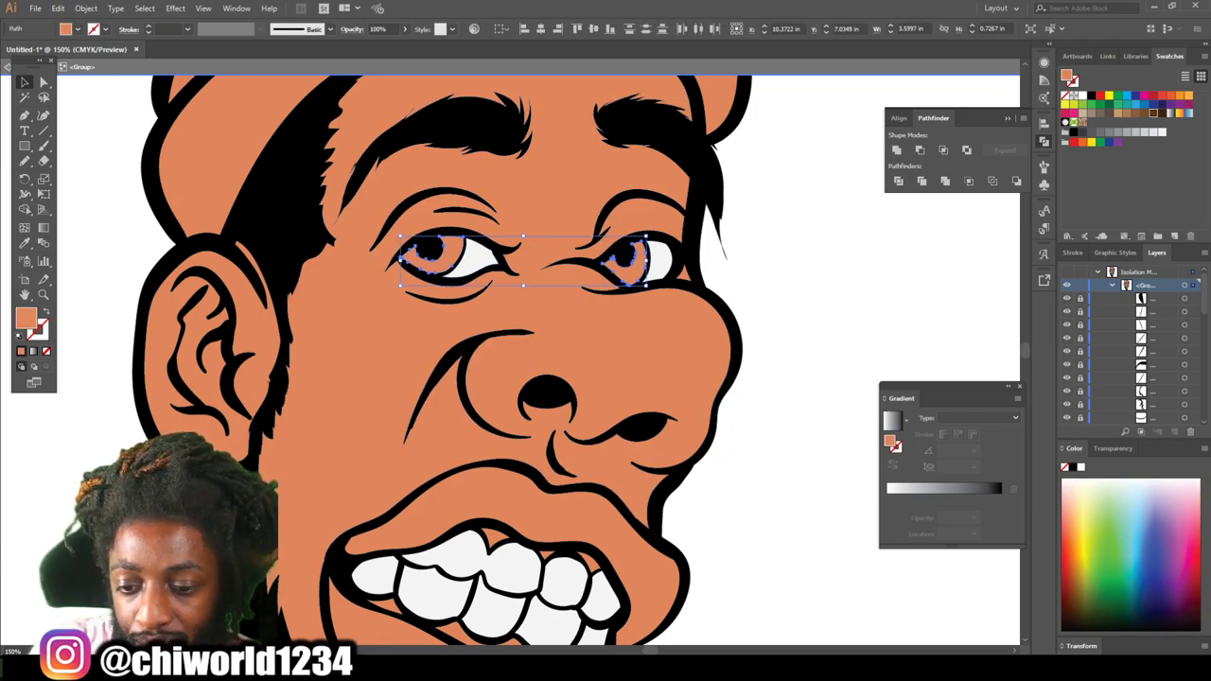
left_click(1153, 113)
key("ctrl+shift+a")
Fill the beanie with the medium green swatch and deselect it.
scroll(442, 359, "up", 4)
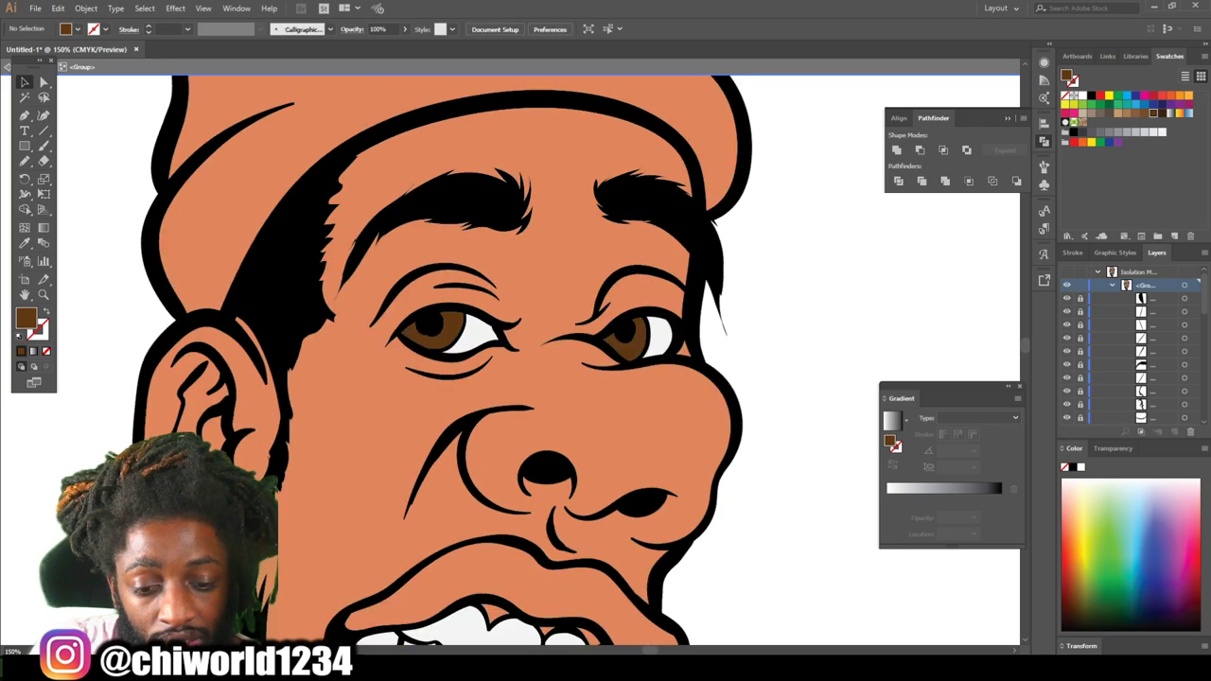
left_click(567, 128)
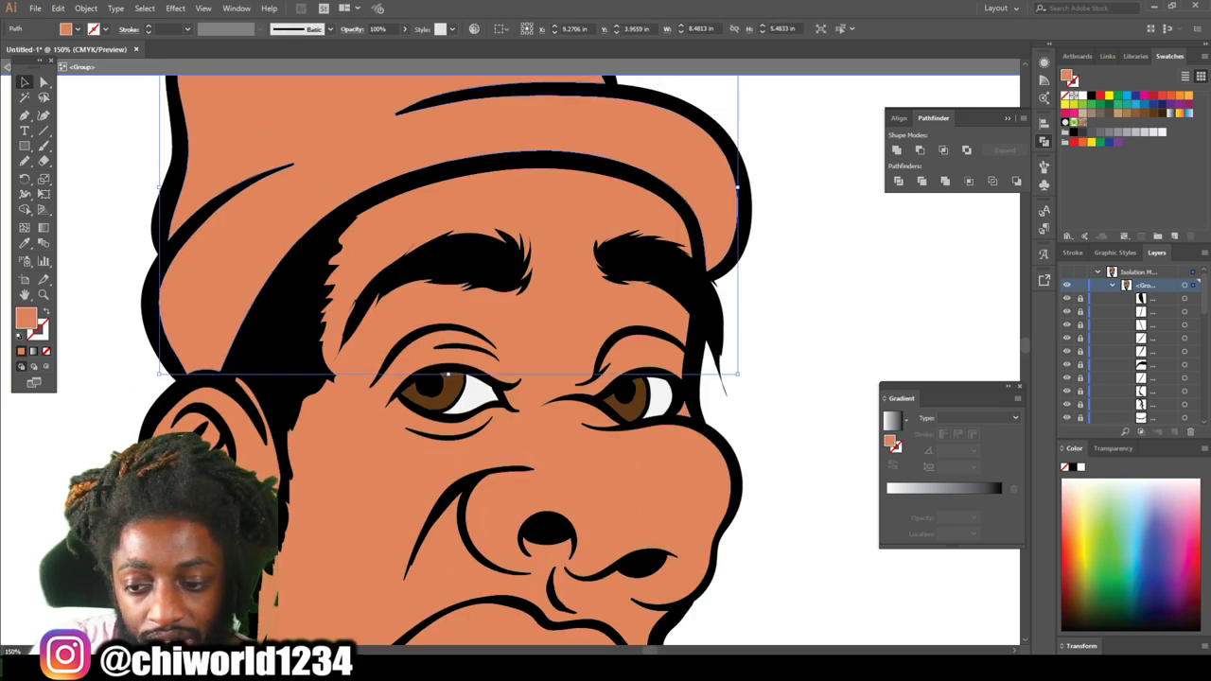
left_click(1118, 104)
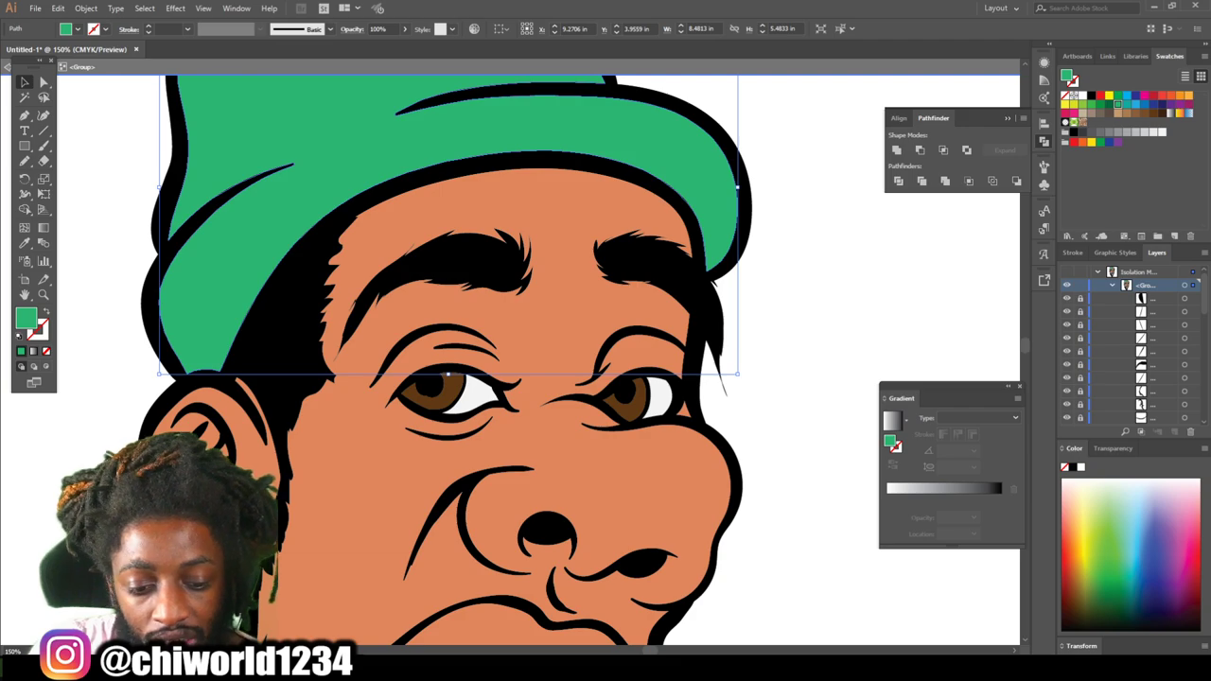
key("ctrl+shift+a")
Fill the upper and lower lips with a custom salmon pink and deselect them.
key("ctrl+minus")
key("ctrl+minus")
key("ctrl+minus")
scroll(483, 359, "down", 3)
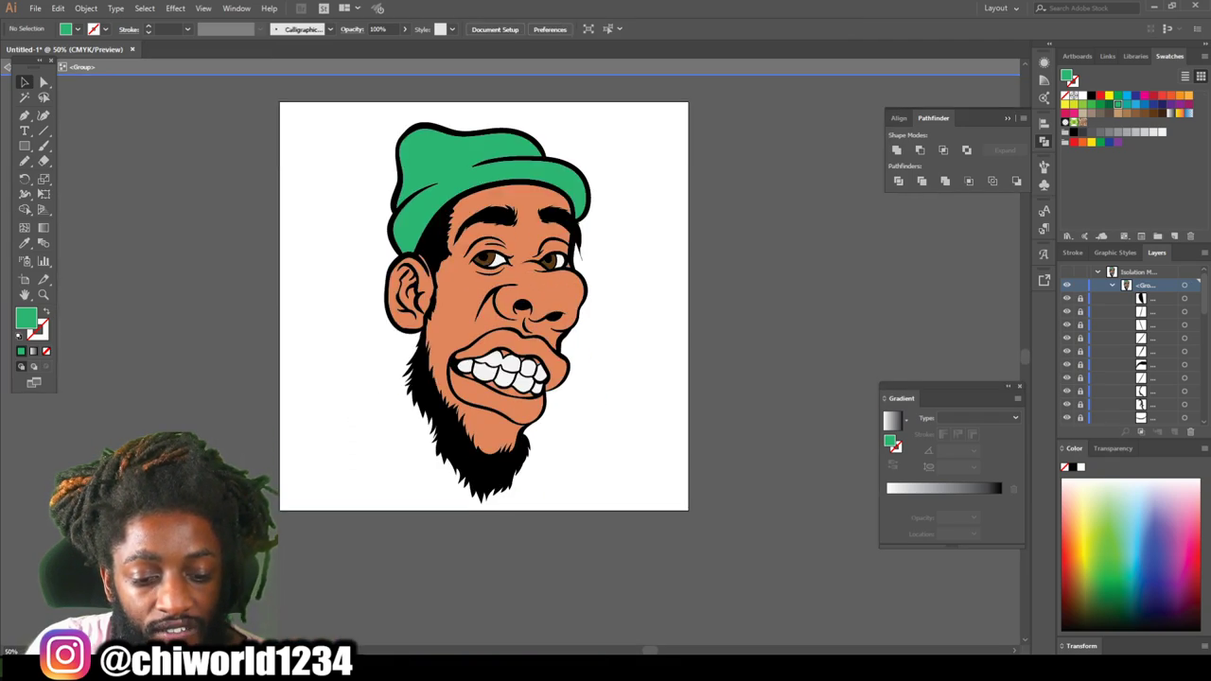
key("ctrl+plus")
key("ctrl+plus")
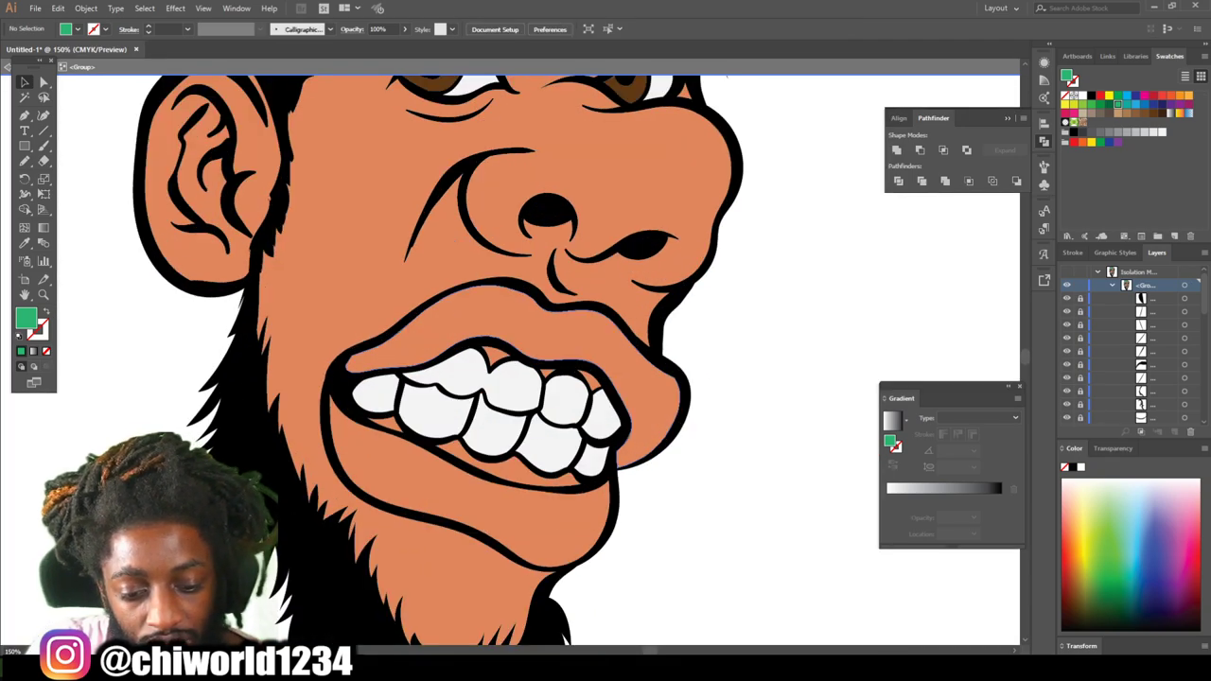
left_click(510, 321)
left_click(530, 520, "shift")
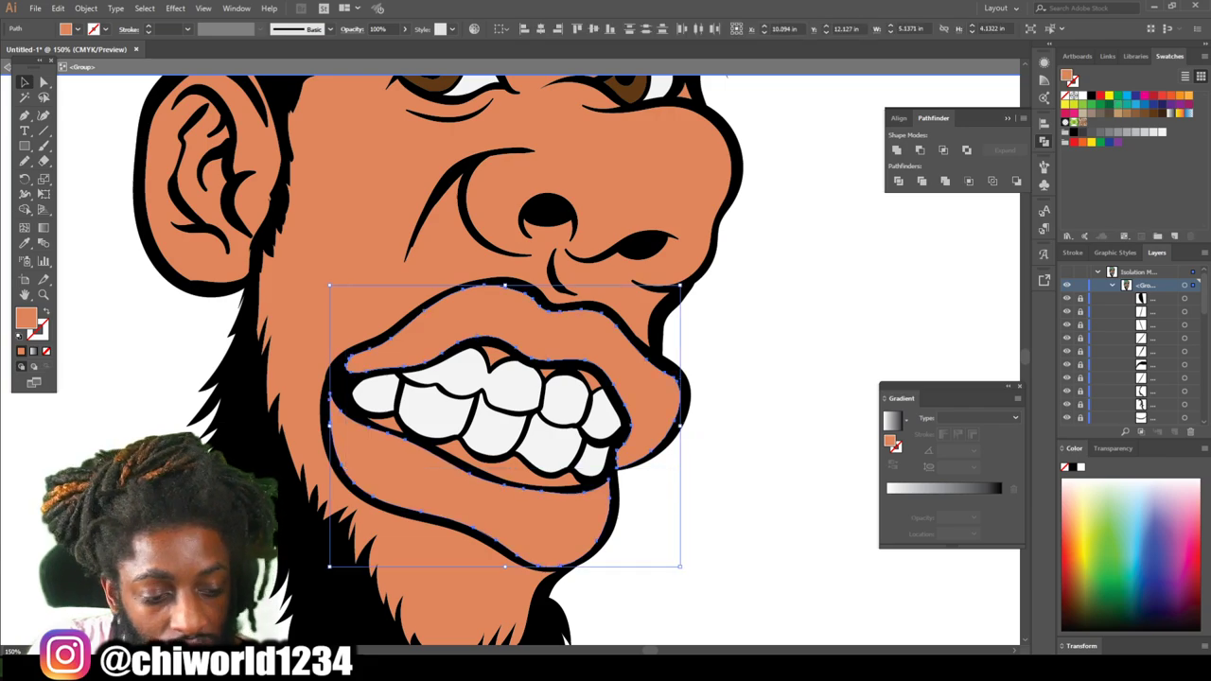
double_click(27, 318)
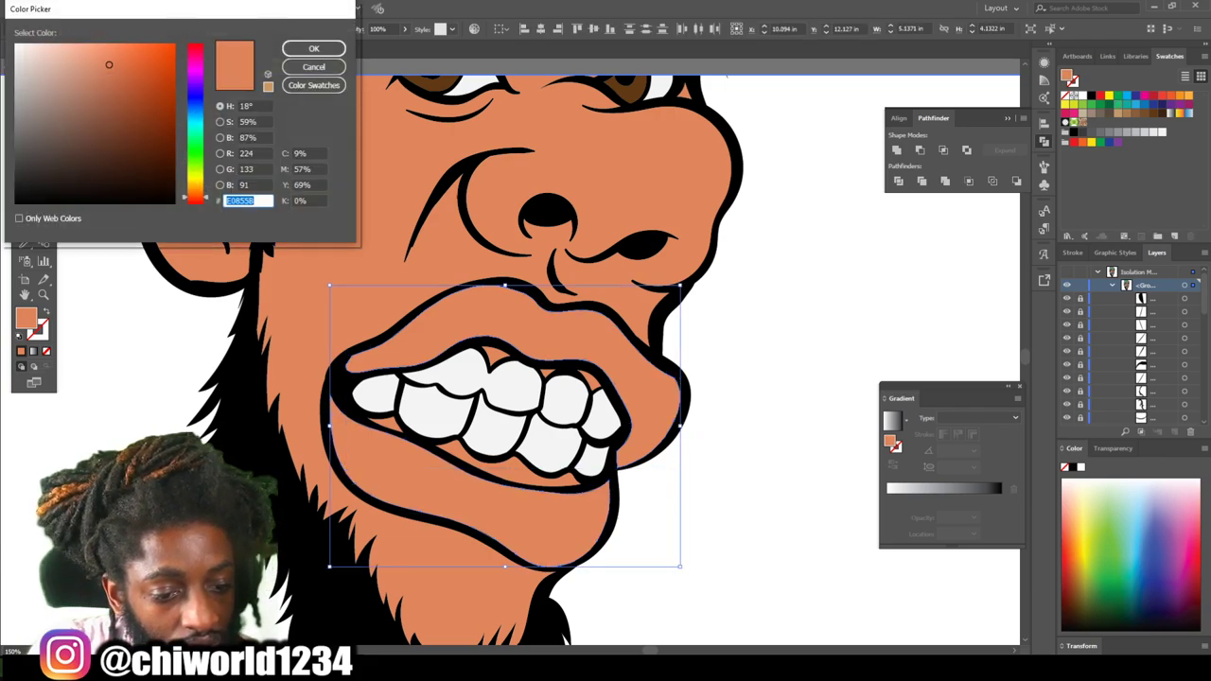
type("DD5B5BFF8380")
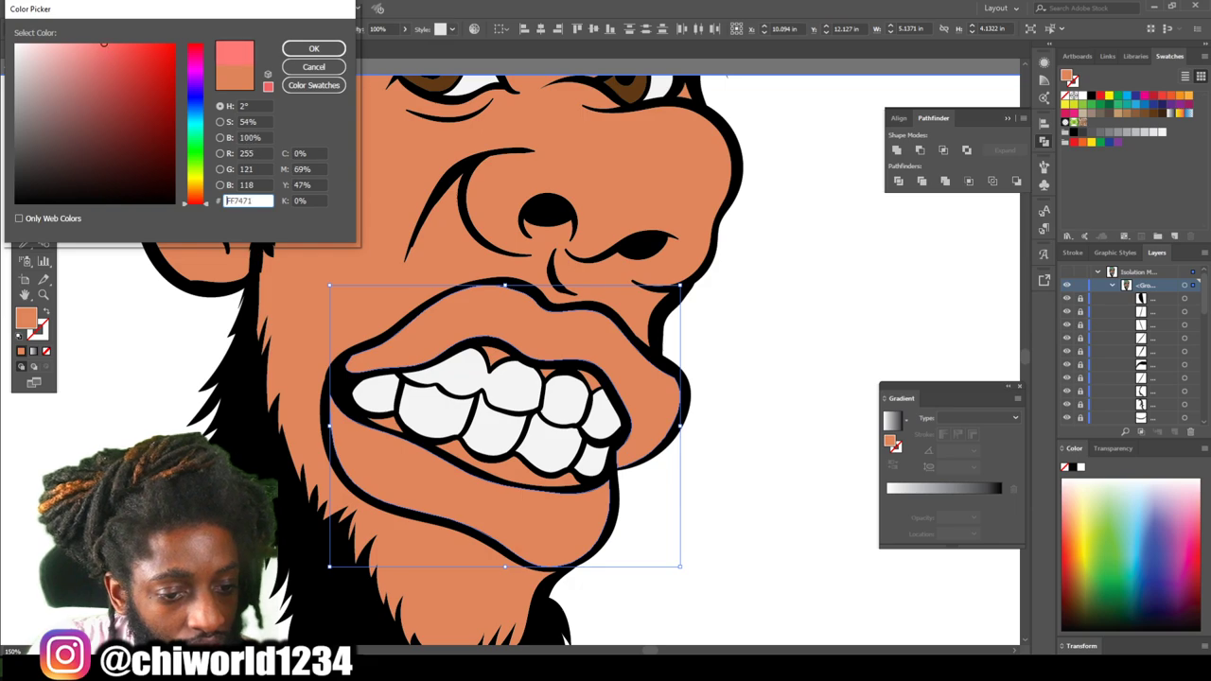
key("Return")
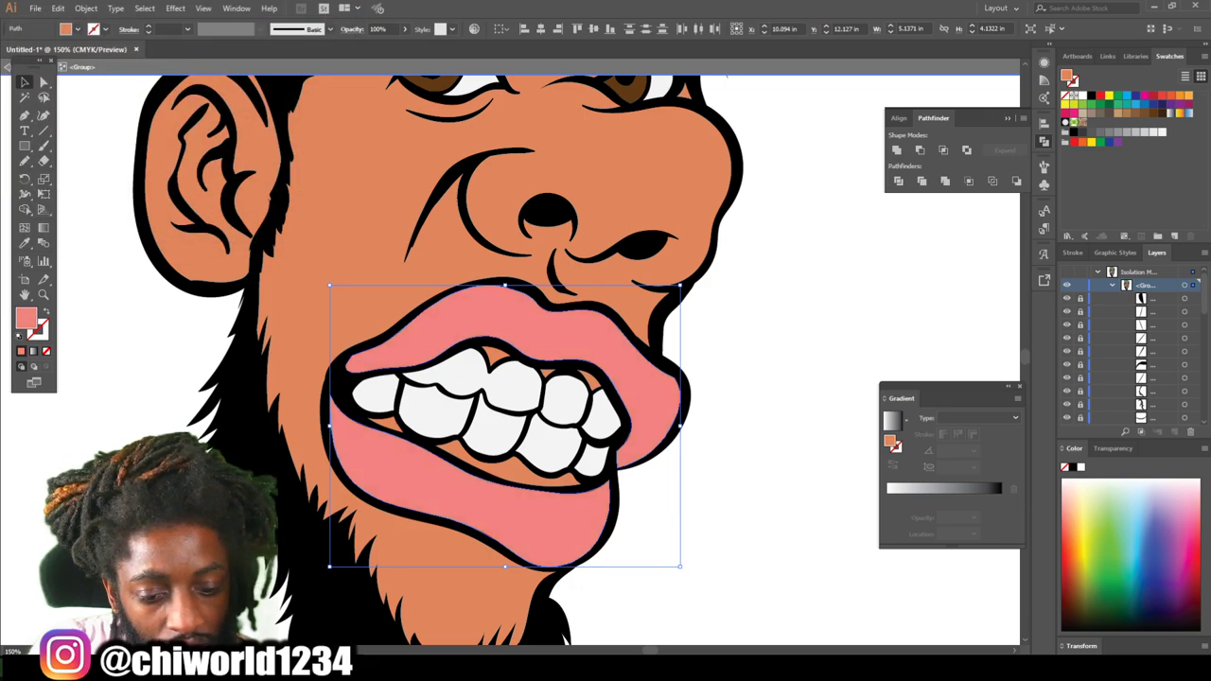
key("ctrl+shift+a")
Fill the gum gaps above and below the teeth with dusty red C96D6D and leave isolation mode.
scroll(438, 359, "up", 2)
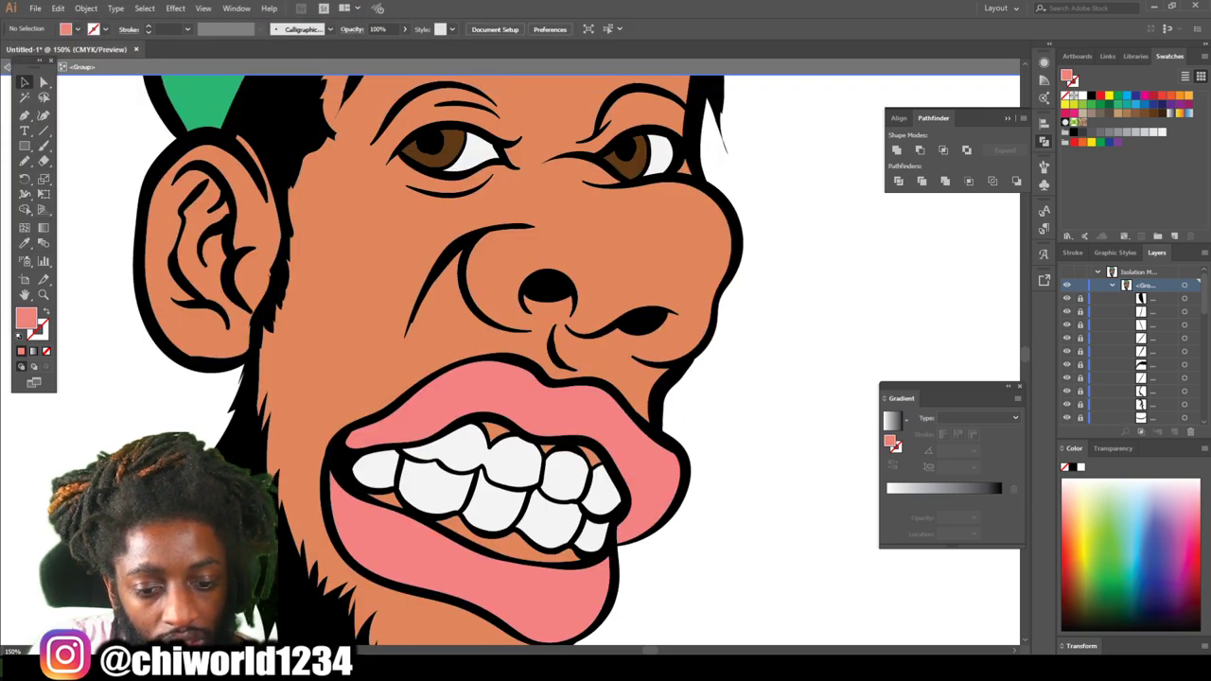
left_click(588, 455)
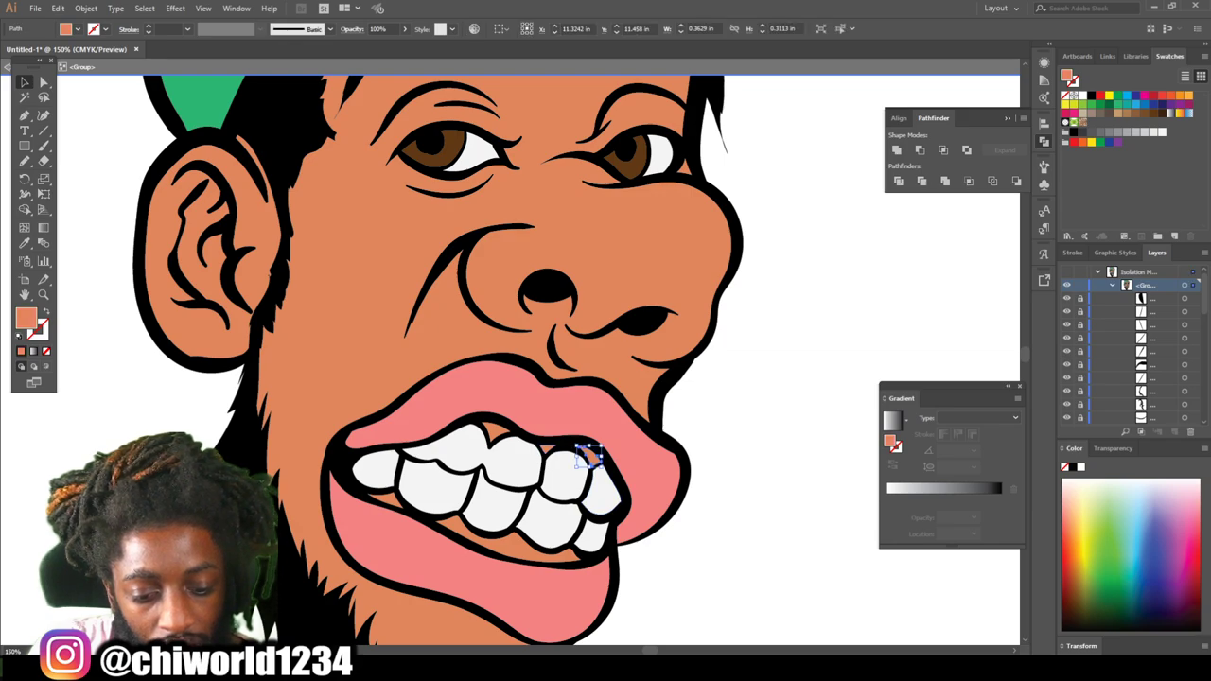
left_click(549, 450, "shift")
left_click(521, 545, "shift")
left_click(389, 500, "shift")
left_click(492, 430, "shift")
double_click(26, 317)
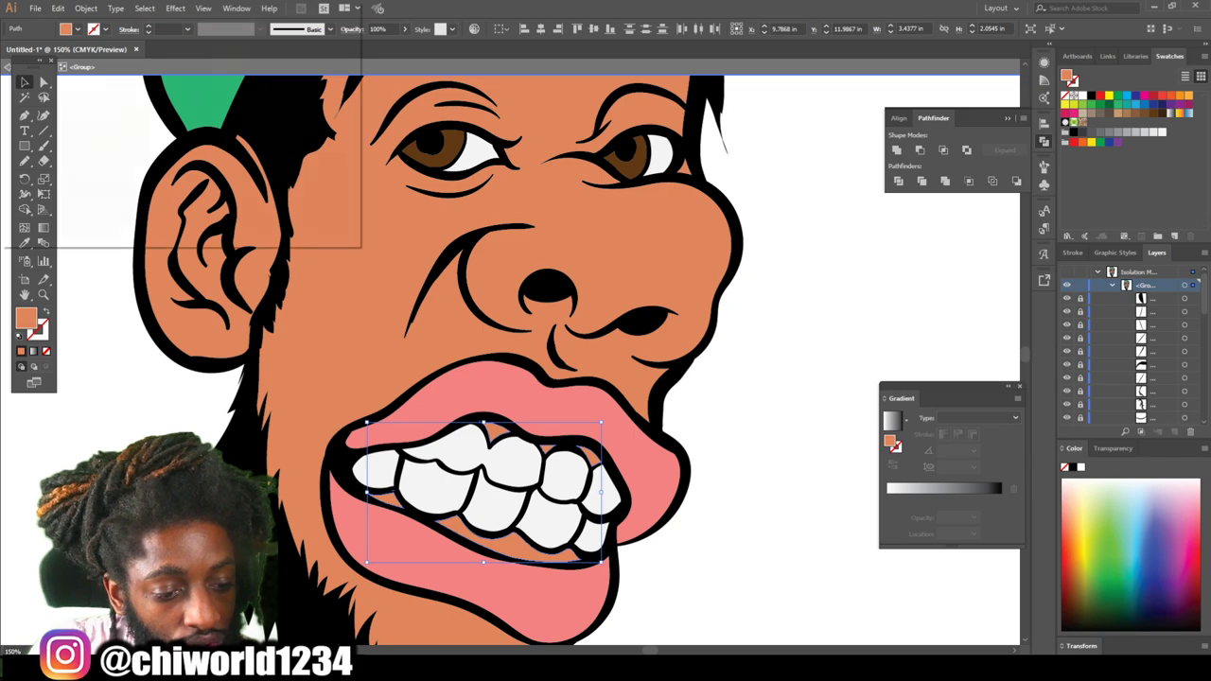
left_click(195, 202)
left_click(118, 116)
type("e26666")
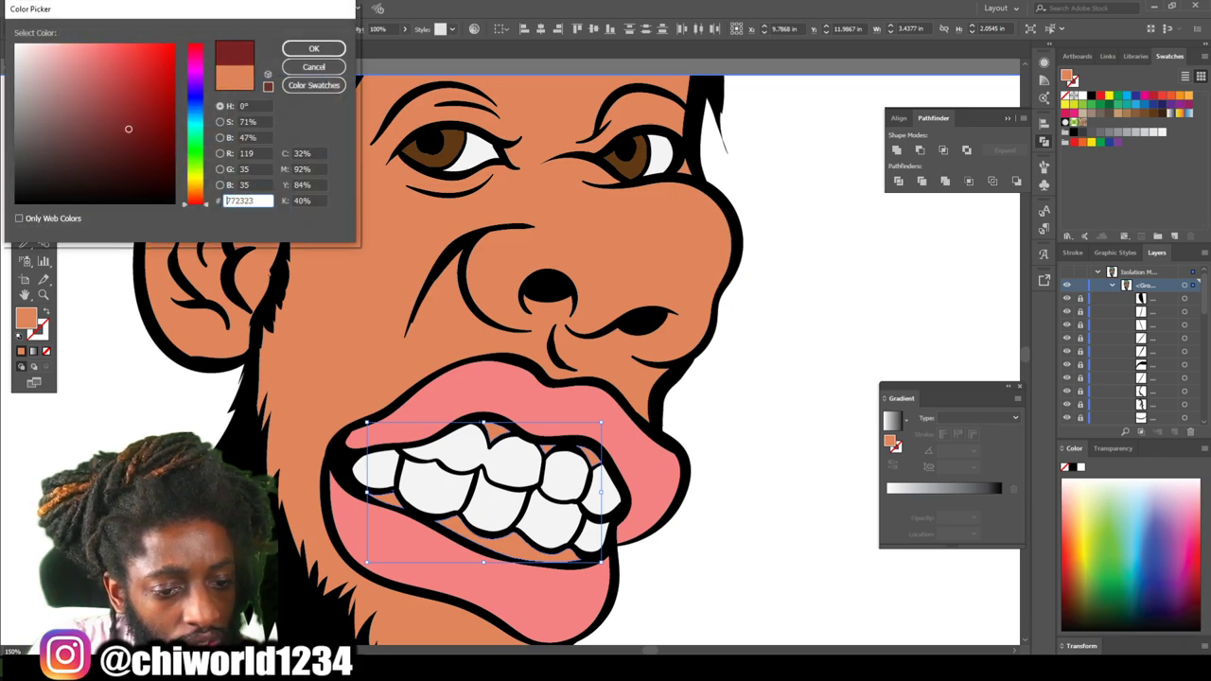
left_click_drag(103, 61, 88, 76)
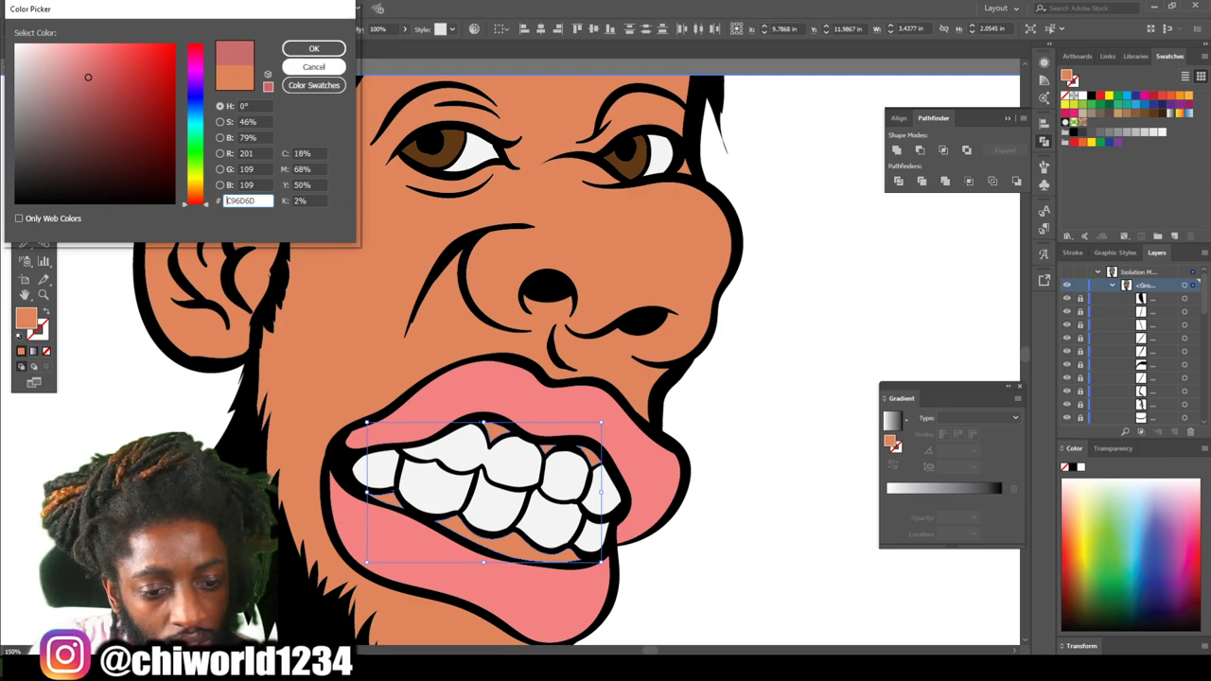
left_click(313, 48)
key("Escape")
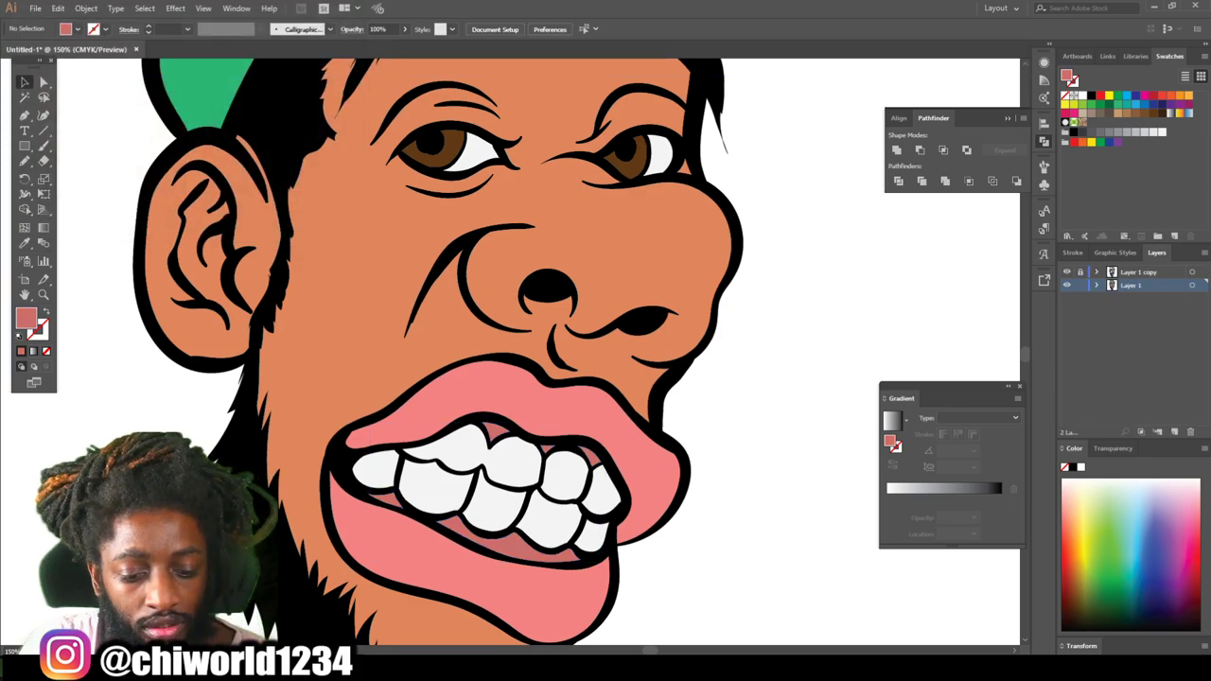
key("ctrl+minus")
key("ctrl+minus")
key("ctrl+minus")
scroll(484, 346, "up", 1)
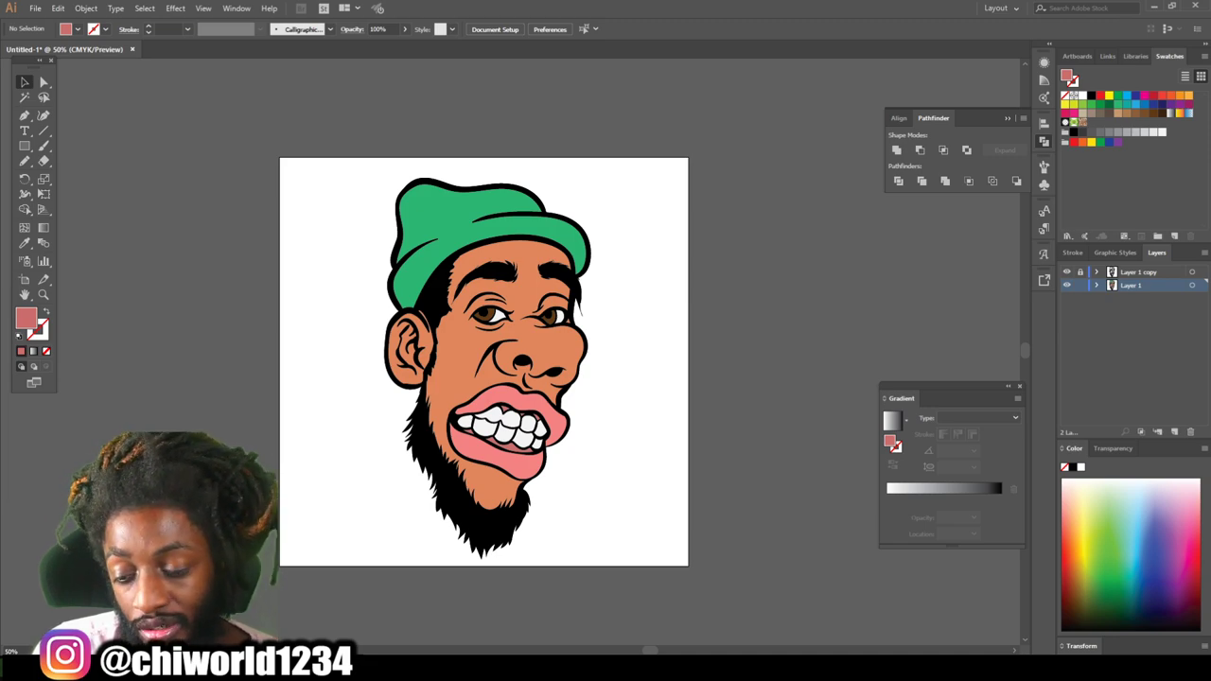
left_click(1174, 431)
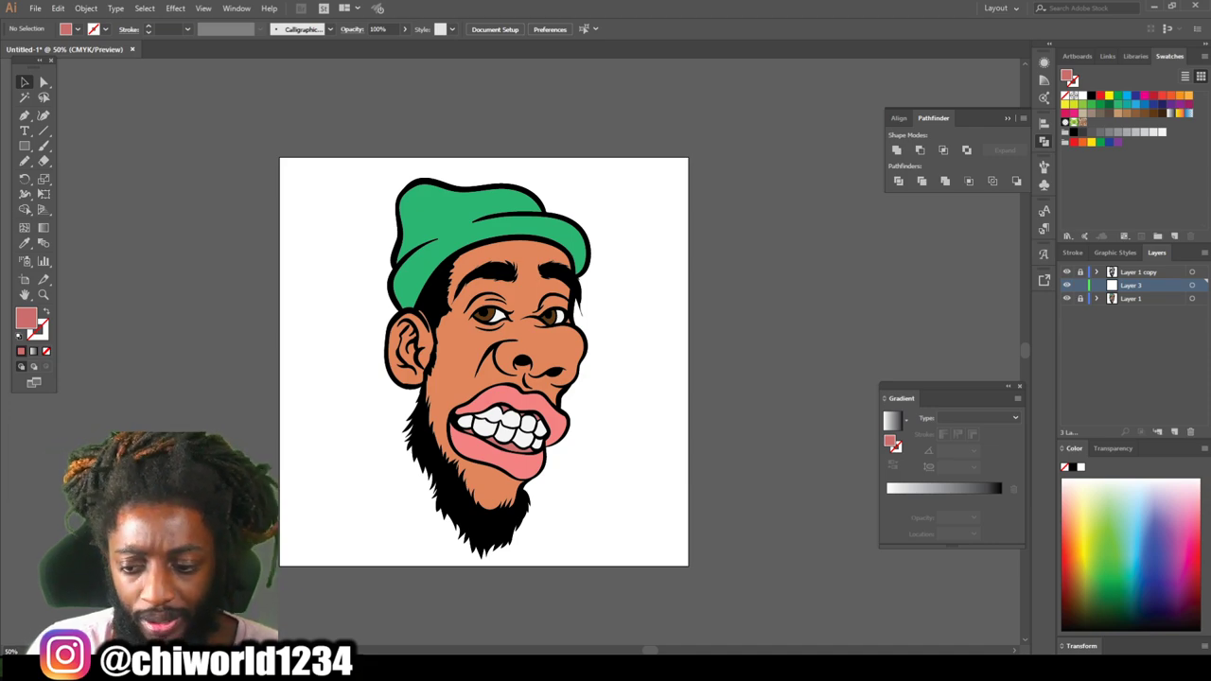
key("ctrl+z")
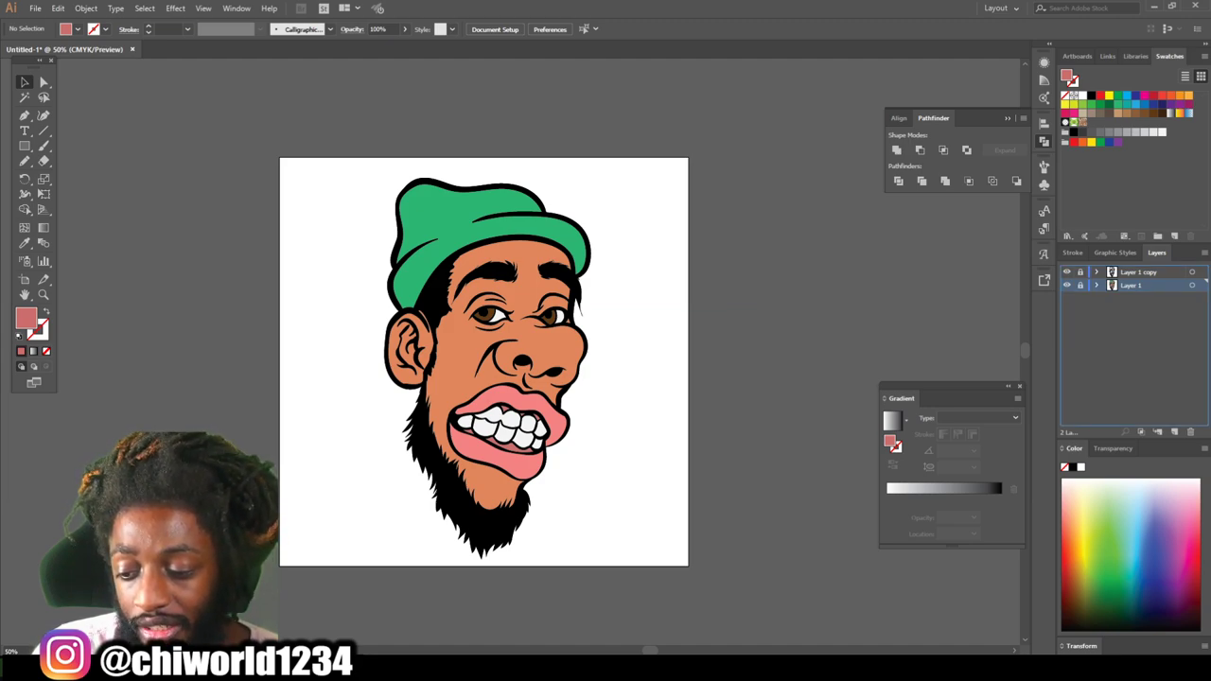
Duplicate Layer 1 directly above itself and make the duplicate the active layer.
left_click_drag(1140, 285, 1174, 431)
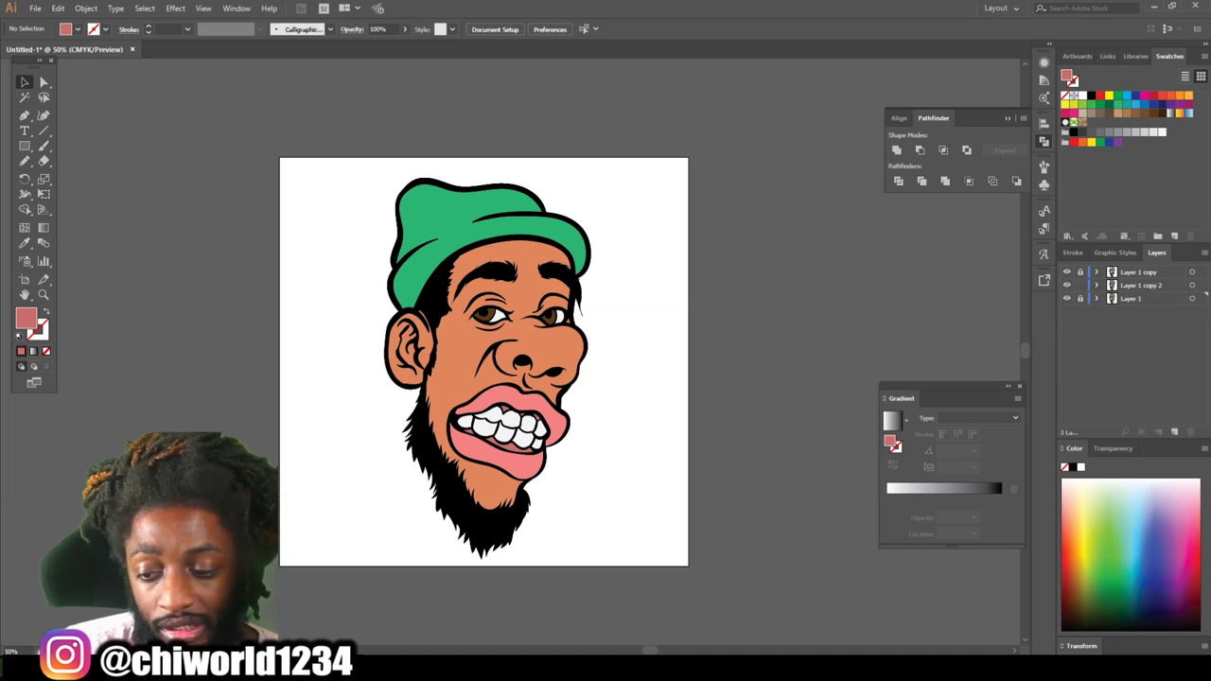
left_click(1140, 285)
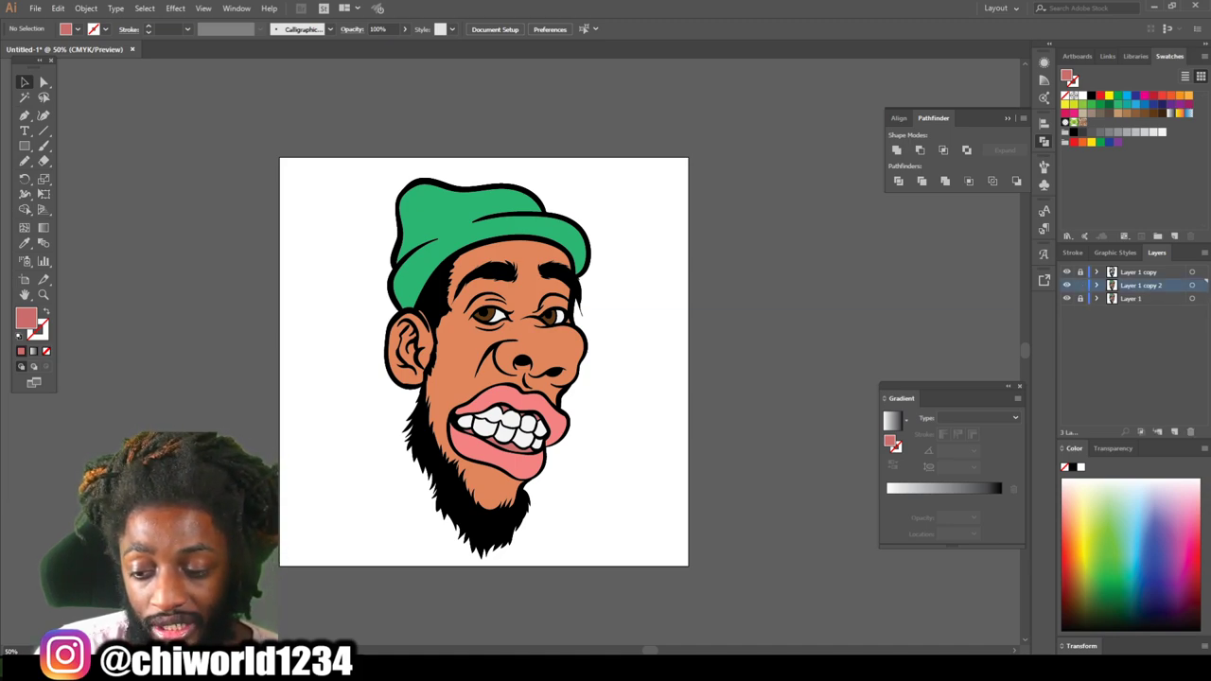
Hide Layer 1 and delete the ear and face skin regions from Layer 1 copy 2.
key("ctrl+1")
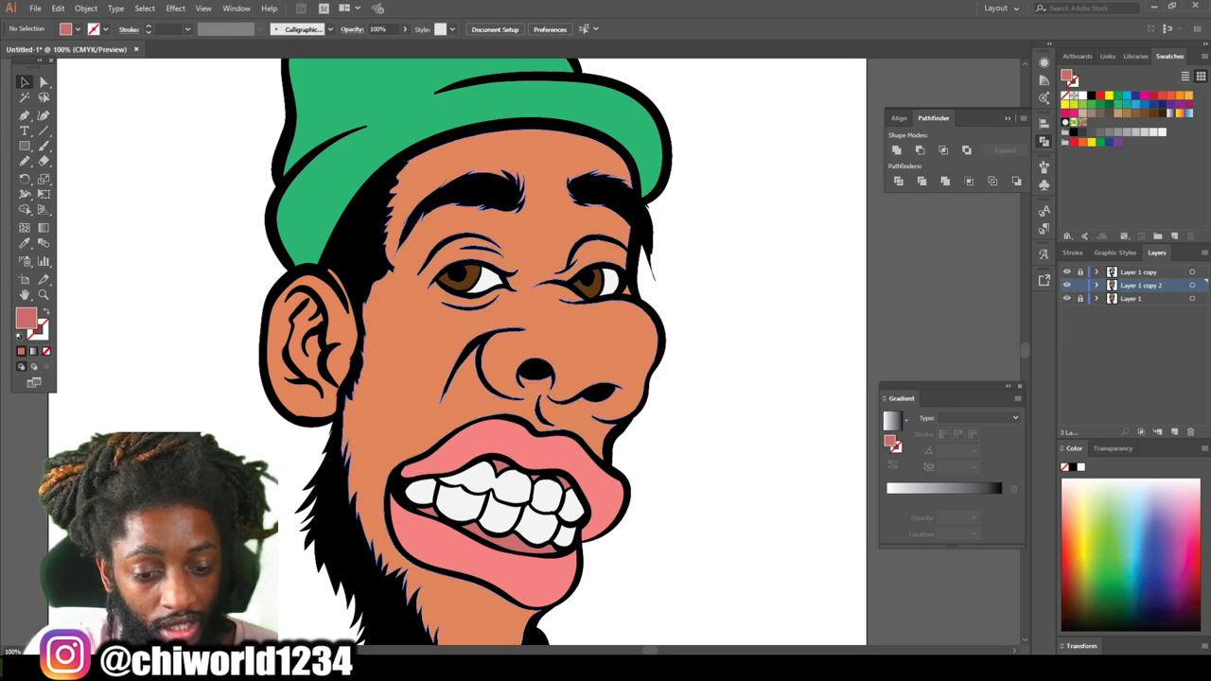
key("a")
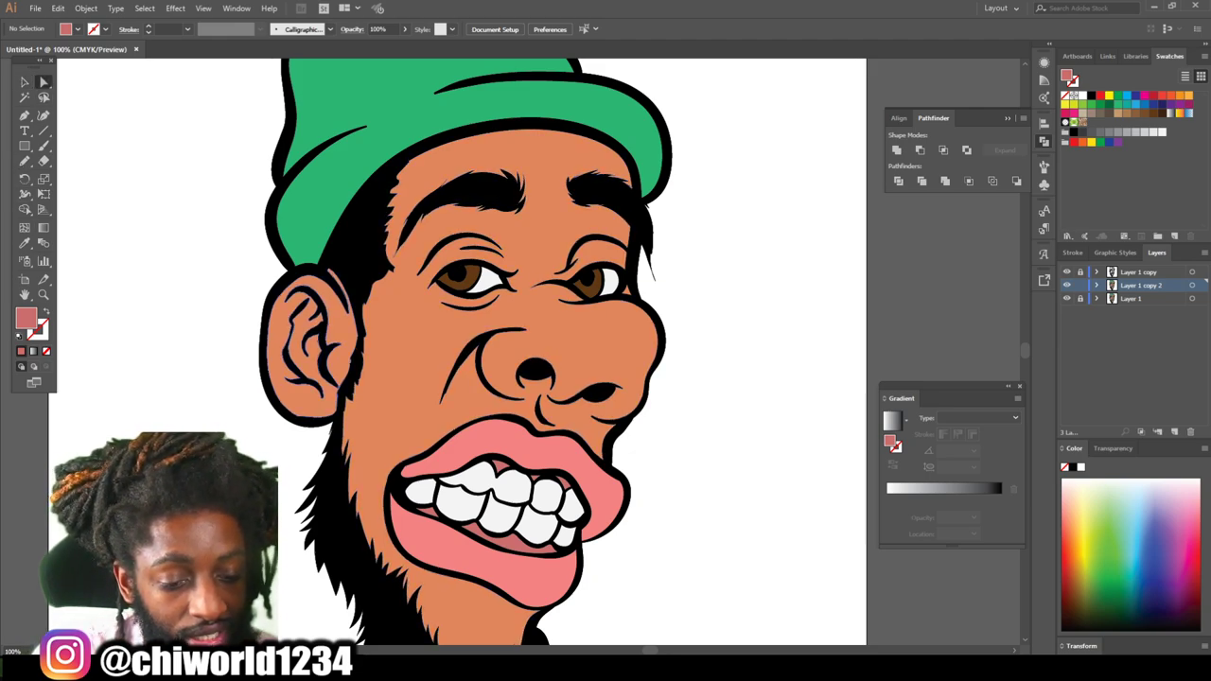
left_click(310, 318)
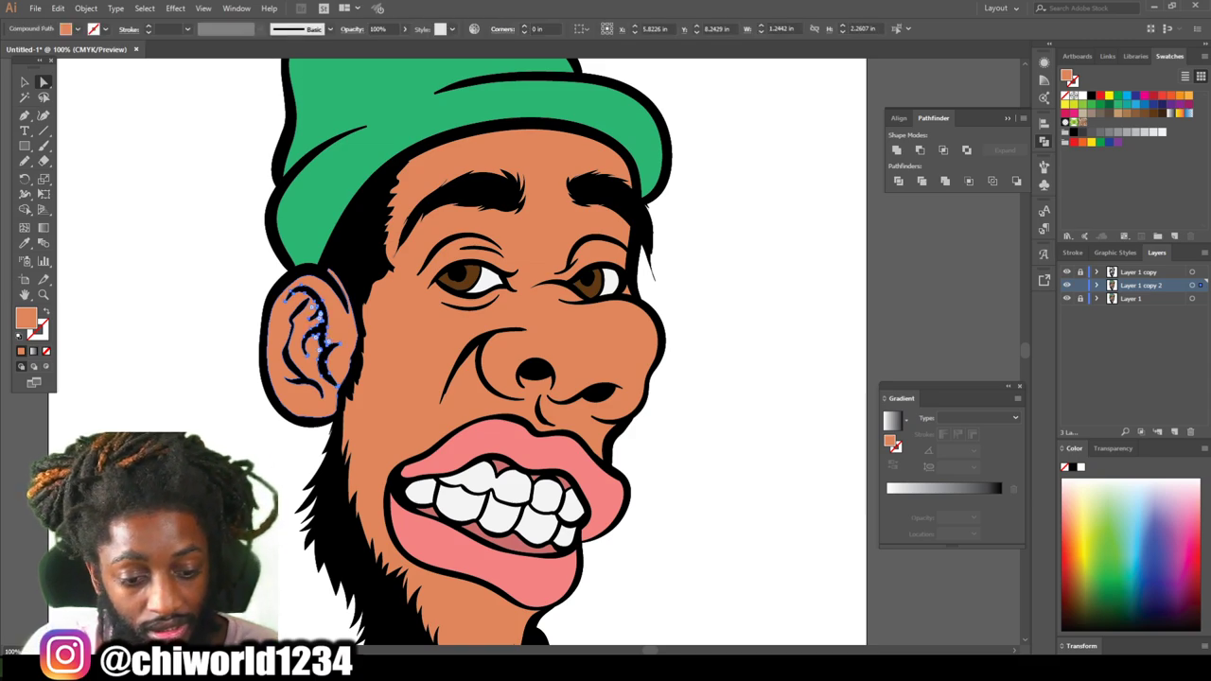
key("ctrl+shift+a")
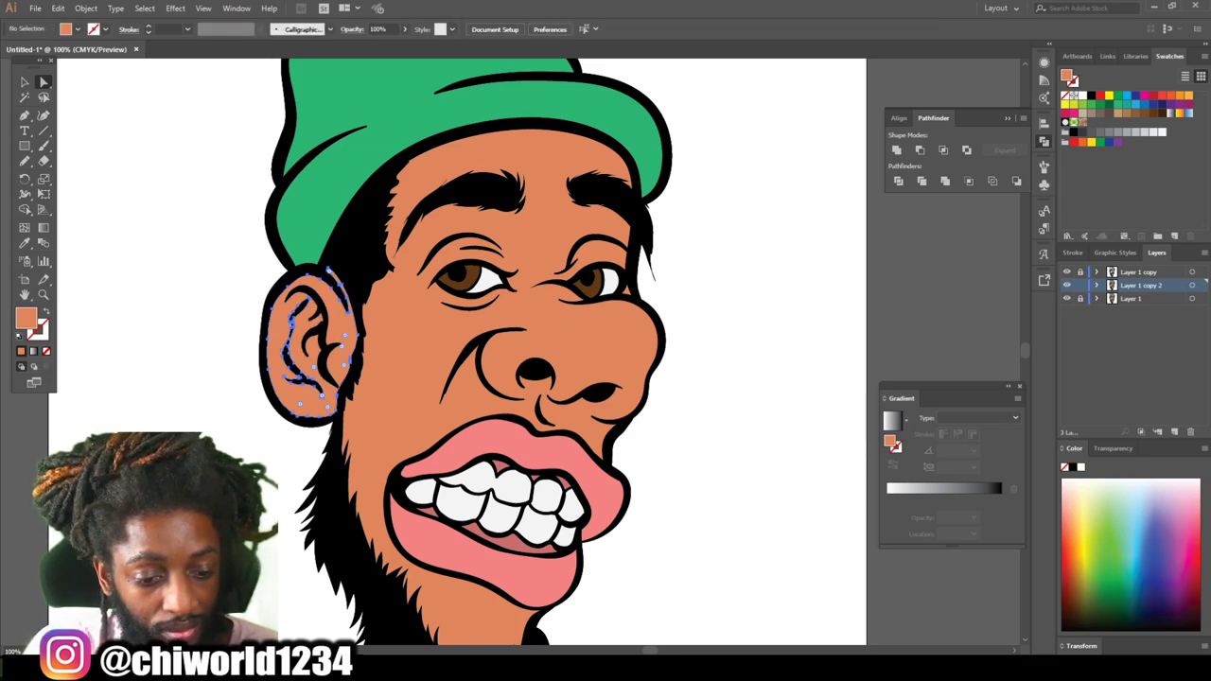
left_click(1066, 297)
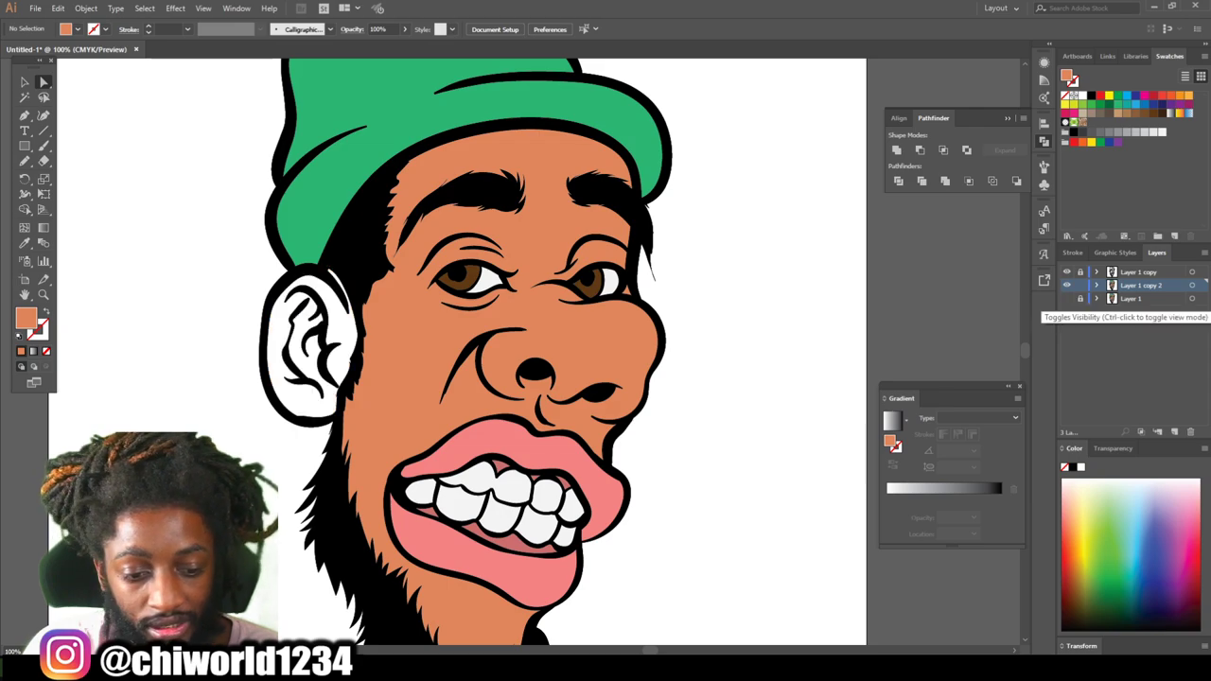
left_click(600, 217)
key("Delete")
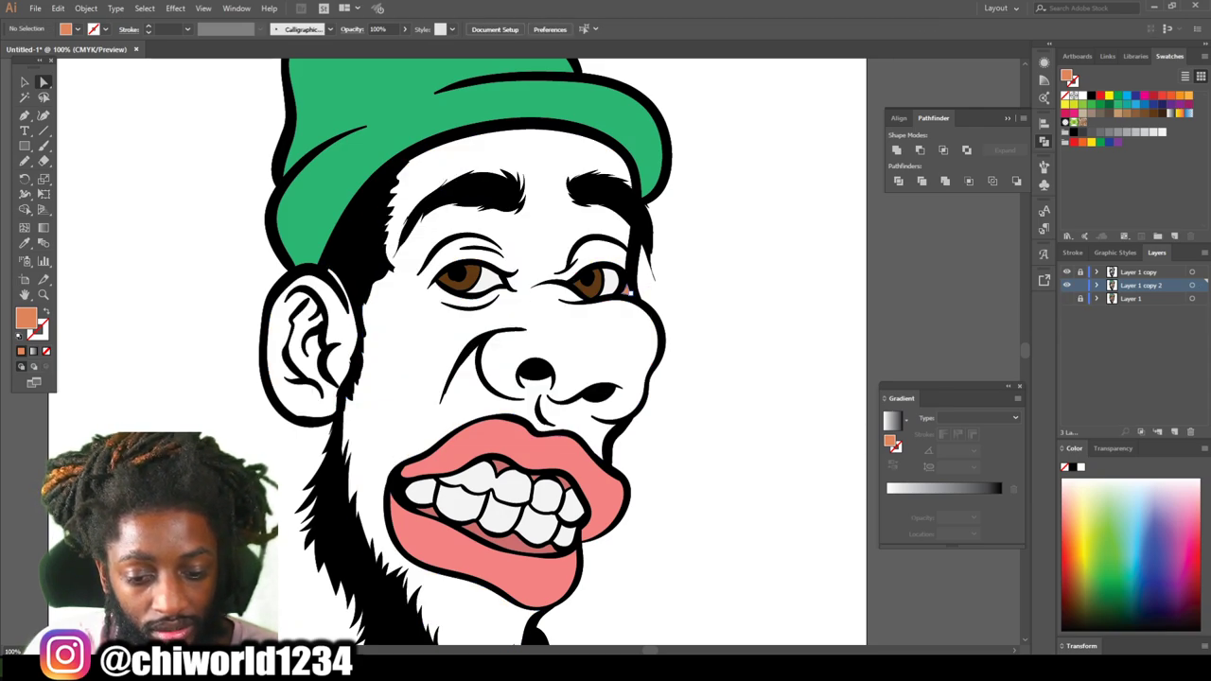
With Layer 1 shown again and Layer 1 copy 2 locked, add a new layer between them.
key("ctrl+minus")
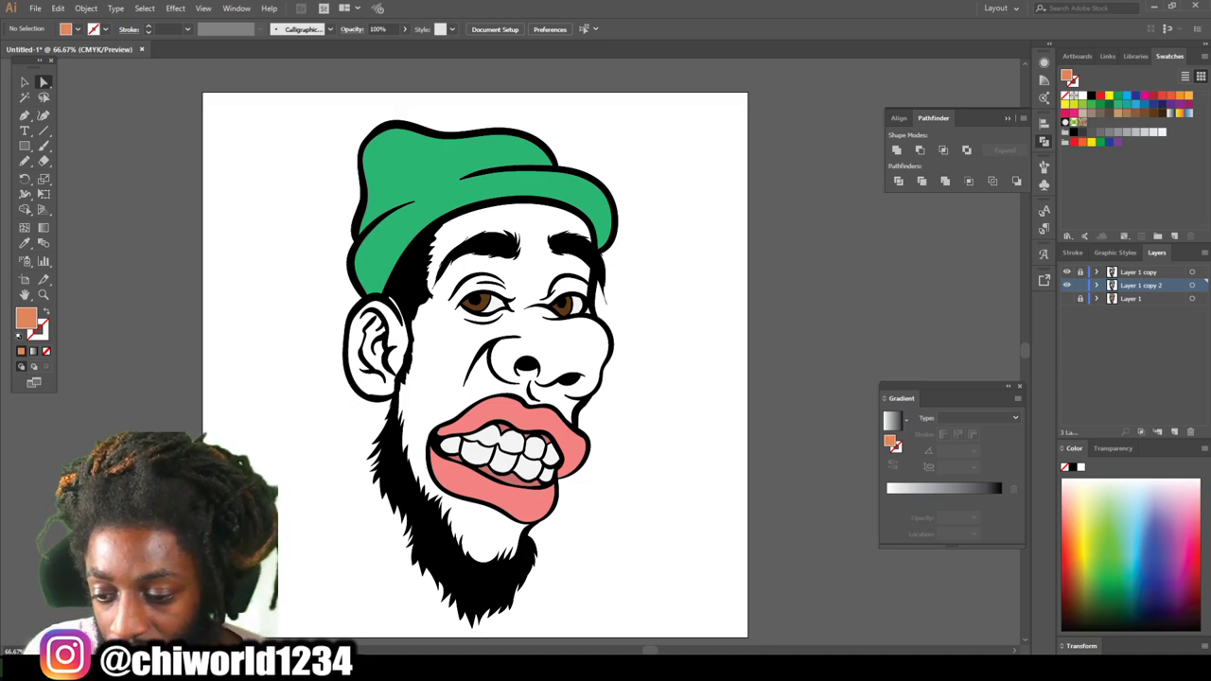
left_click(1067, 298)
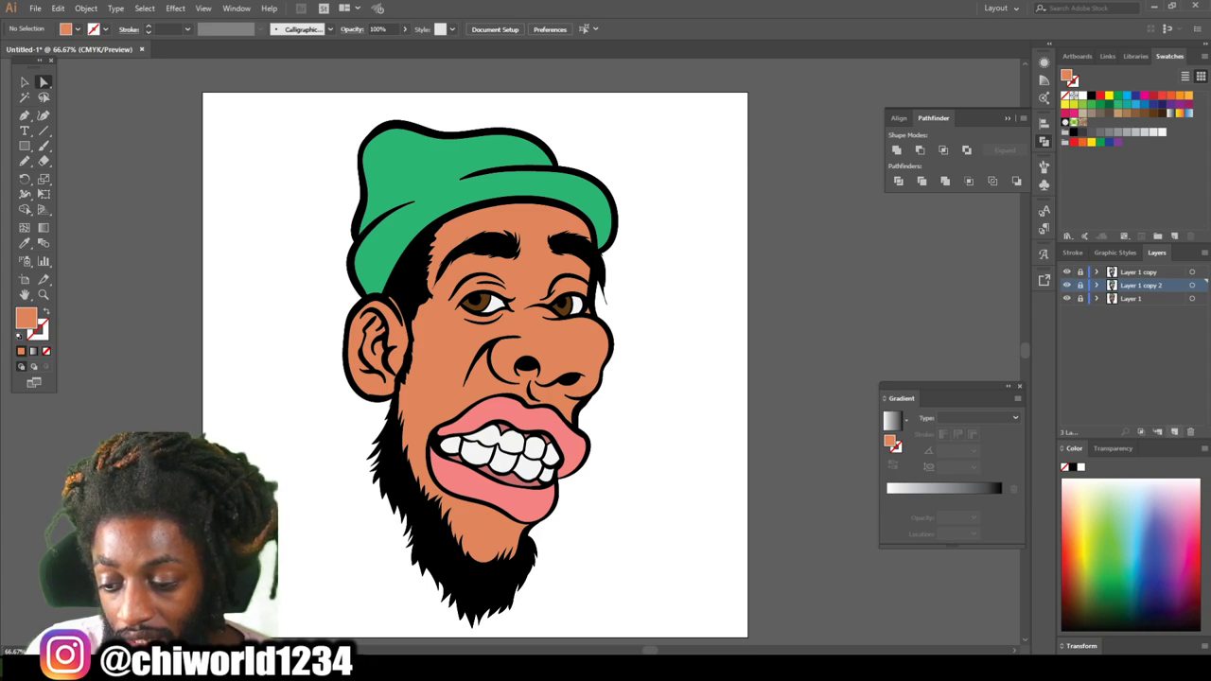
left_click(1174, 431)
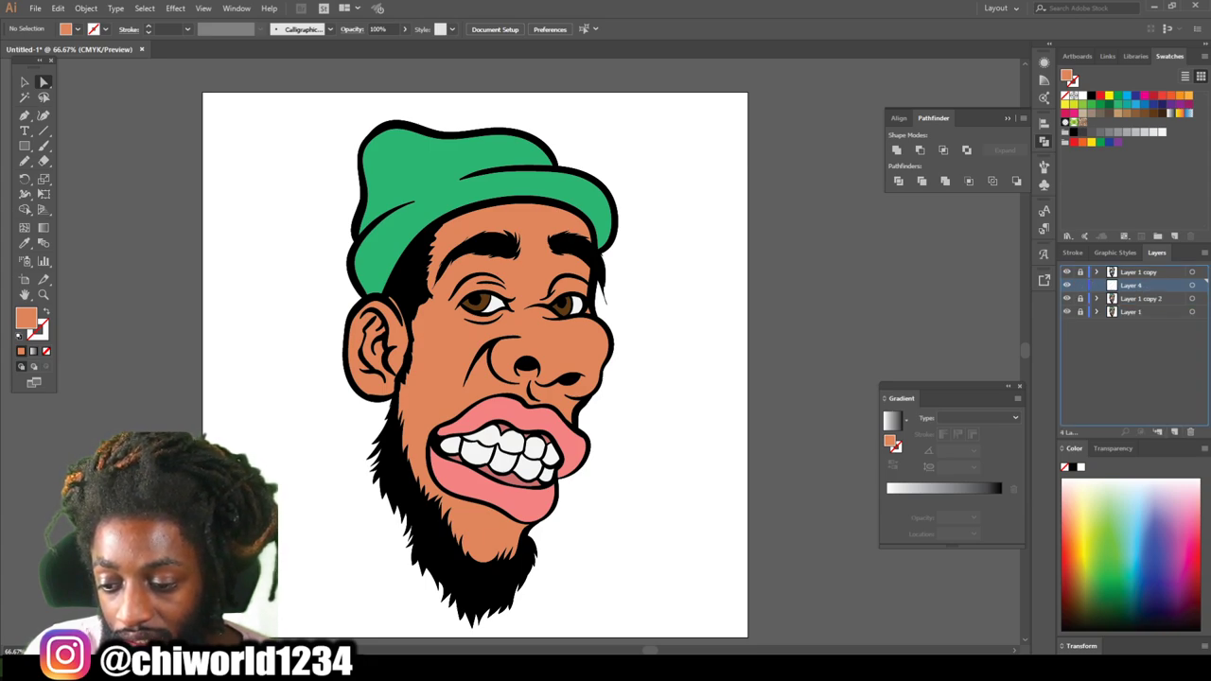
left_click_drag(1135, 284, 1135, 306)
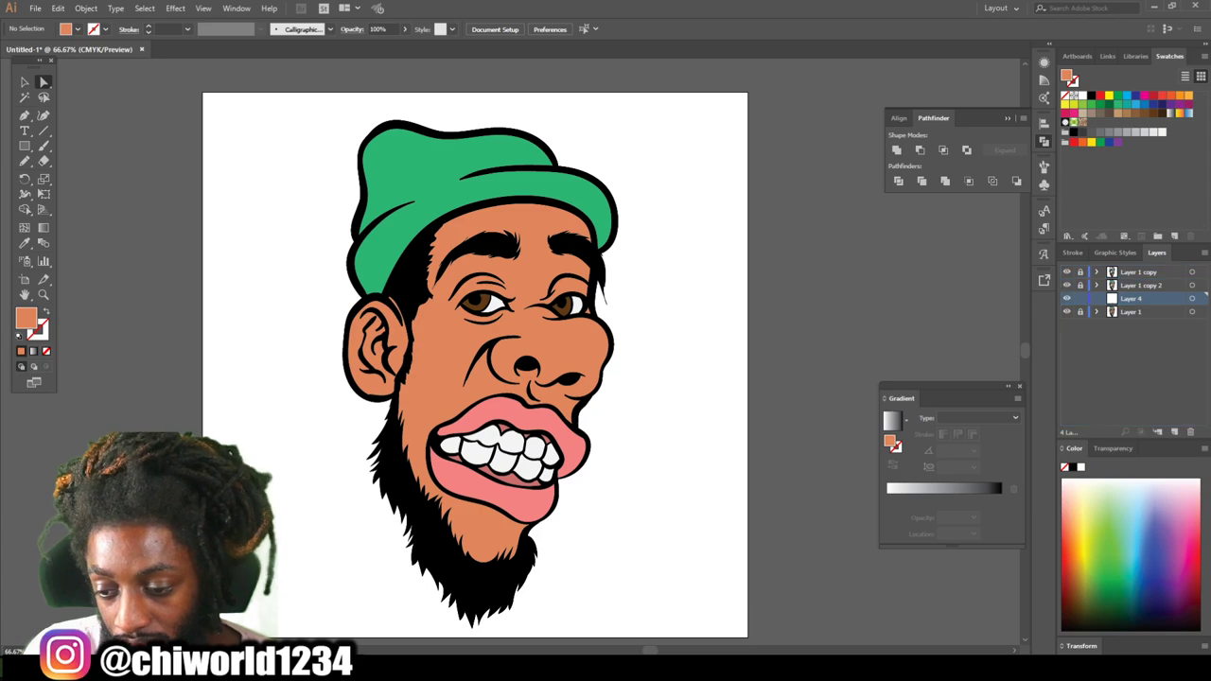
Set the fill colour to dark reddish brown 915140 for the skin shadows.
scroll(475, 350, "down", 1)
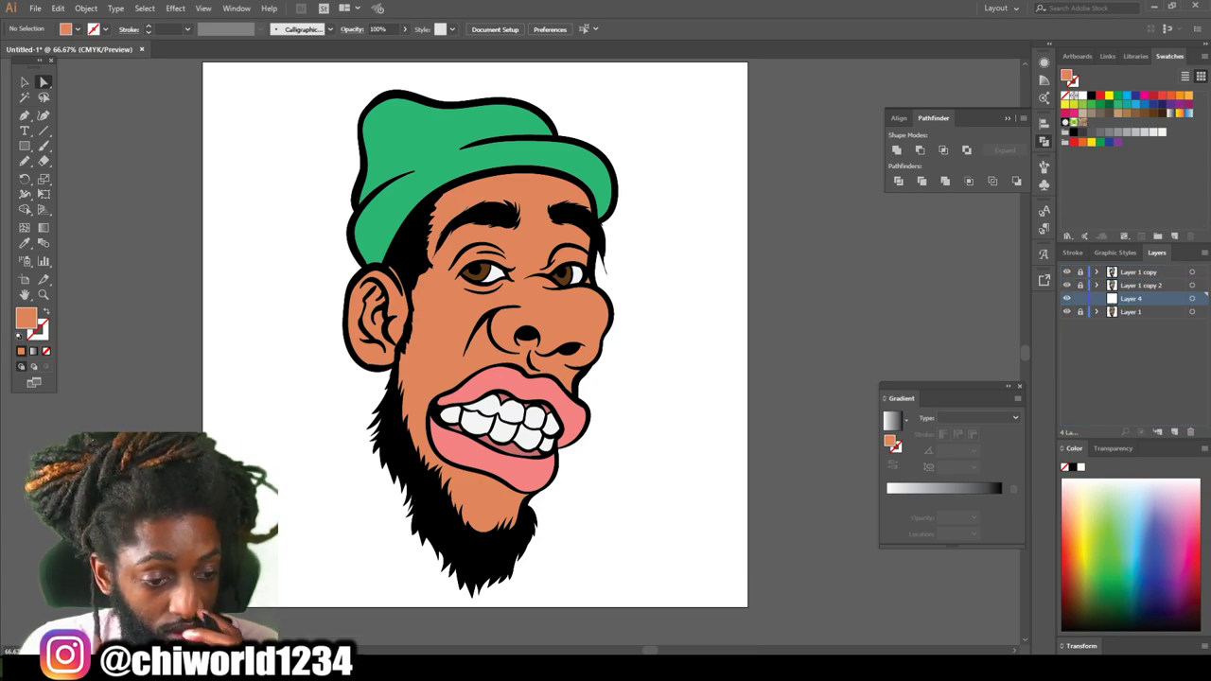
double_click(27, 318)
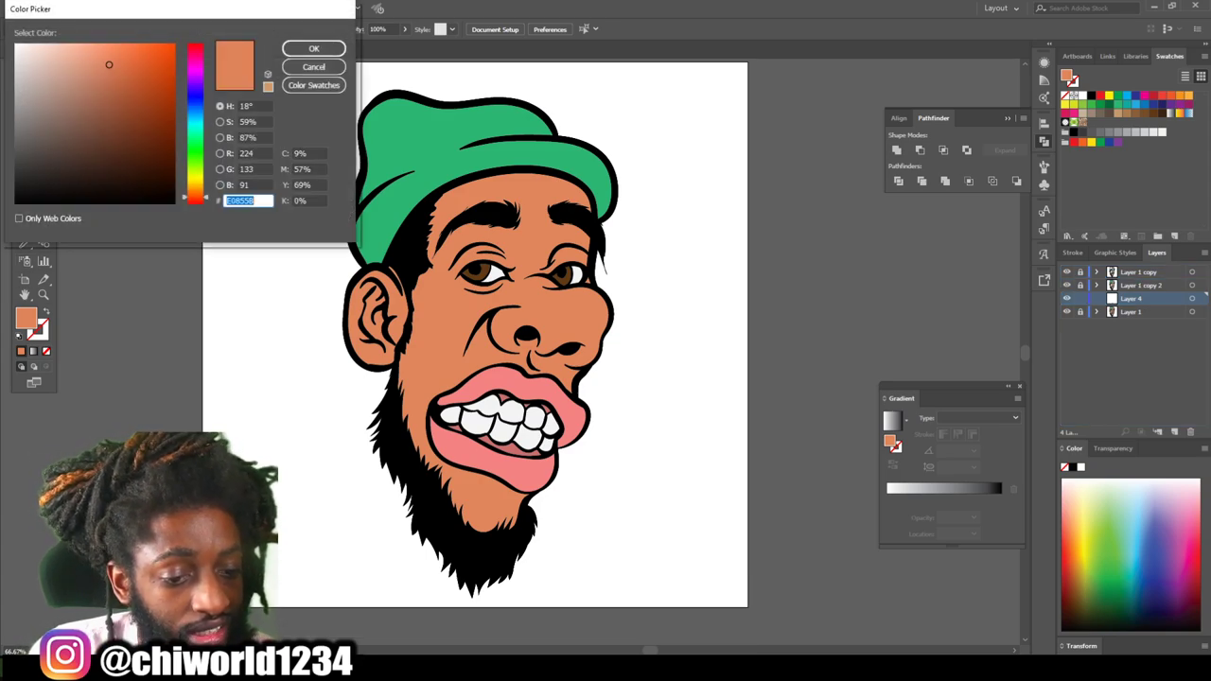
left_click_drag(105, 115, 112, 108)
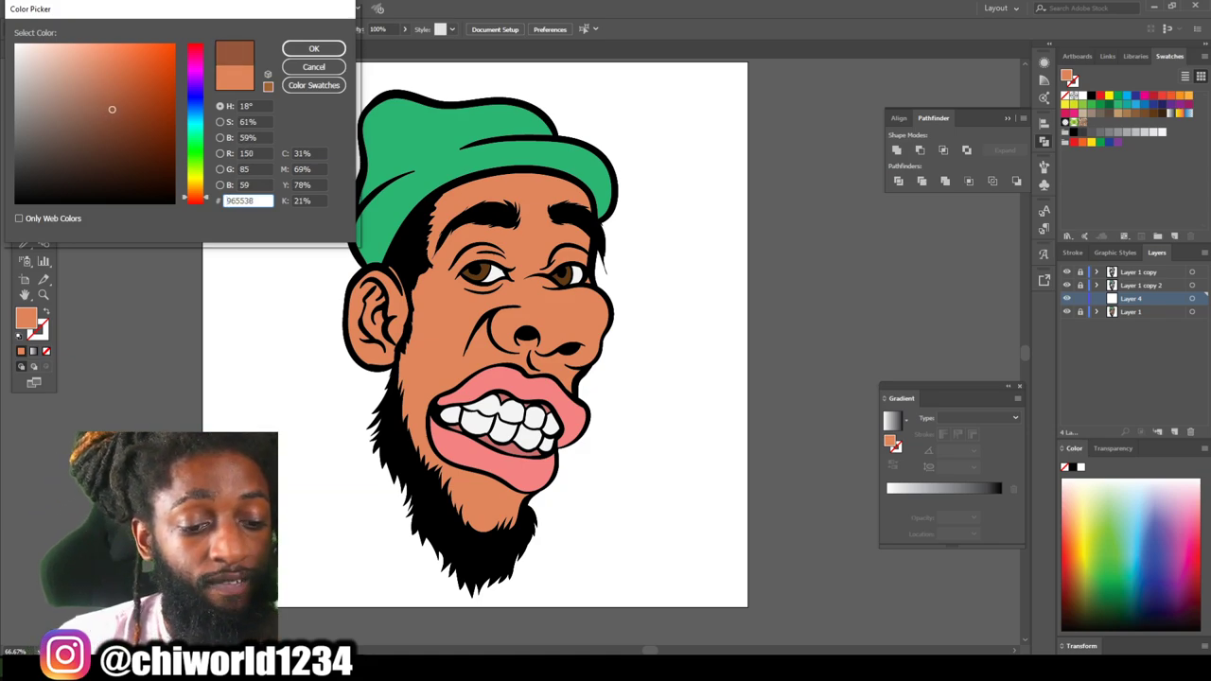
left_click_drag(195, 197, 195, 199)
left_click_drag(111, 109, 104, 112)
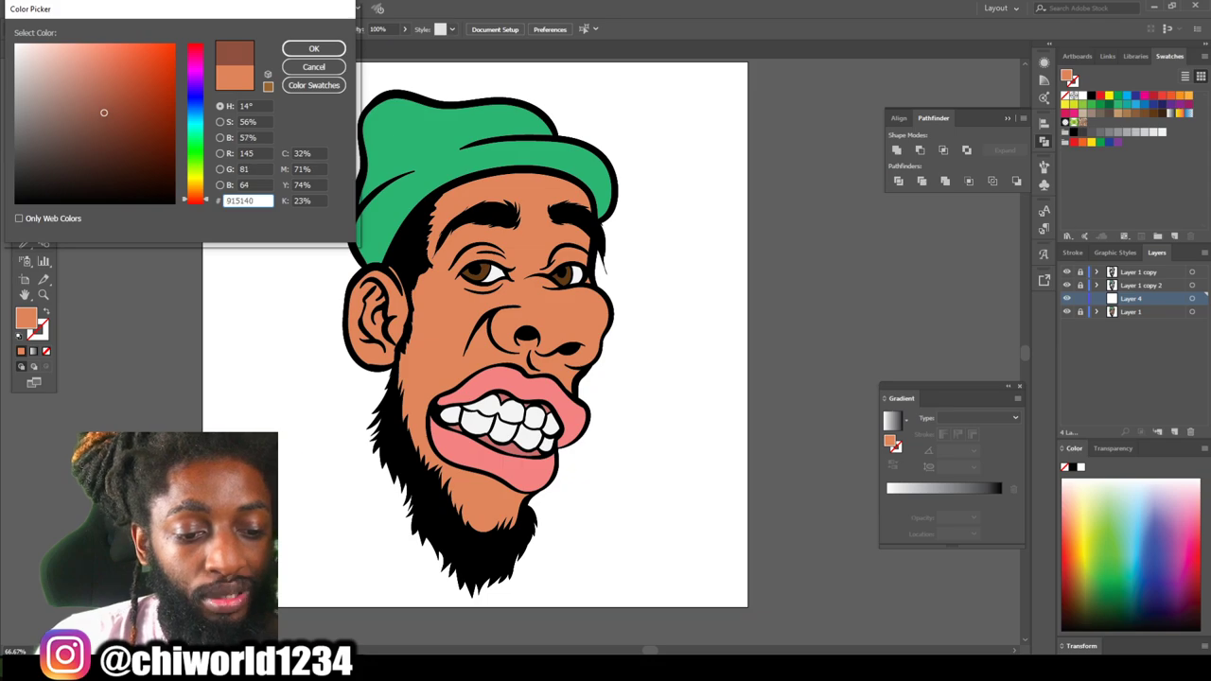
left_click(313, 48)
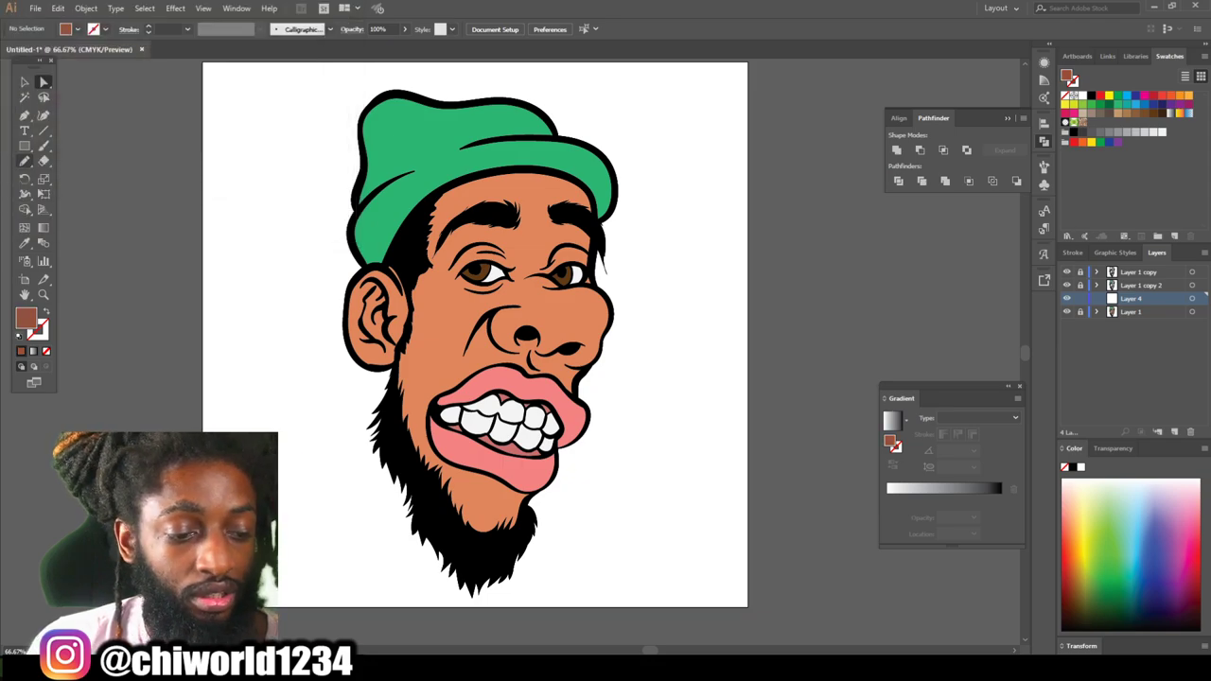
On Layer 4, draw a freehand Pencil shadow over the lower nose and around the nostrils, leaving a light patch beneath the nose tip.
left_click(25, 162)
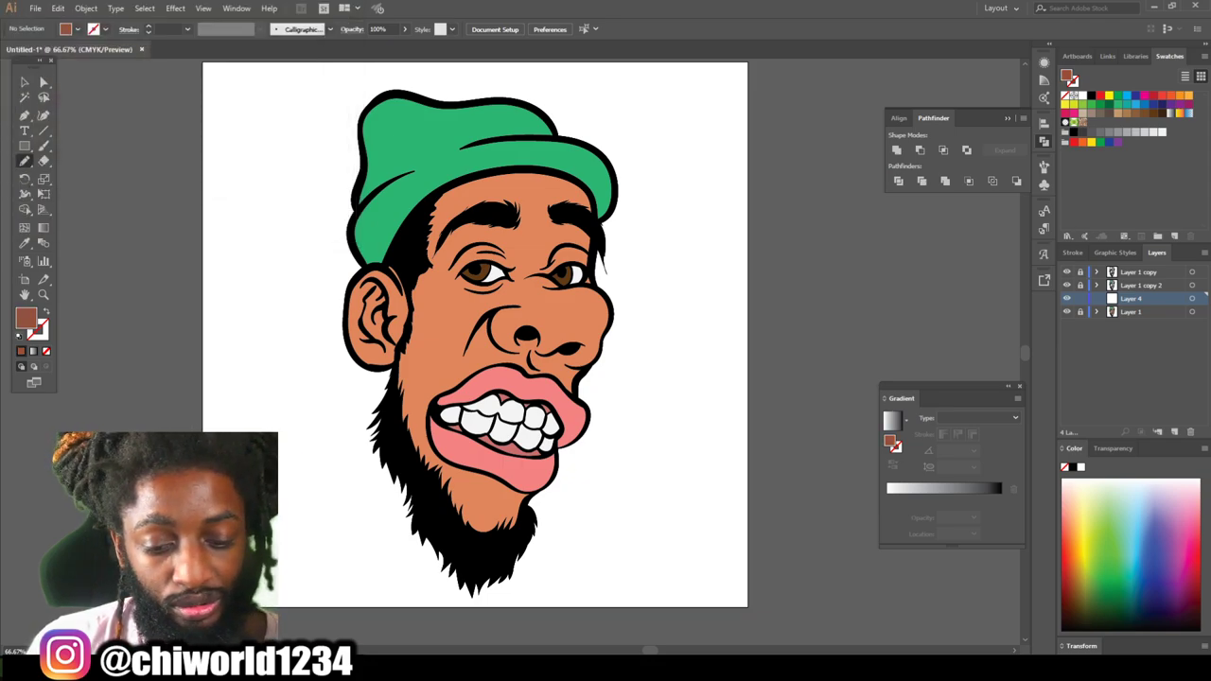
scroll(475, 354, "up", 2)
scroll(475, 354, "down", 1)
key("ctrl+equal")
key("ctrl+equal")
key("ctrl+equal")
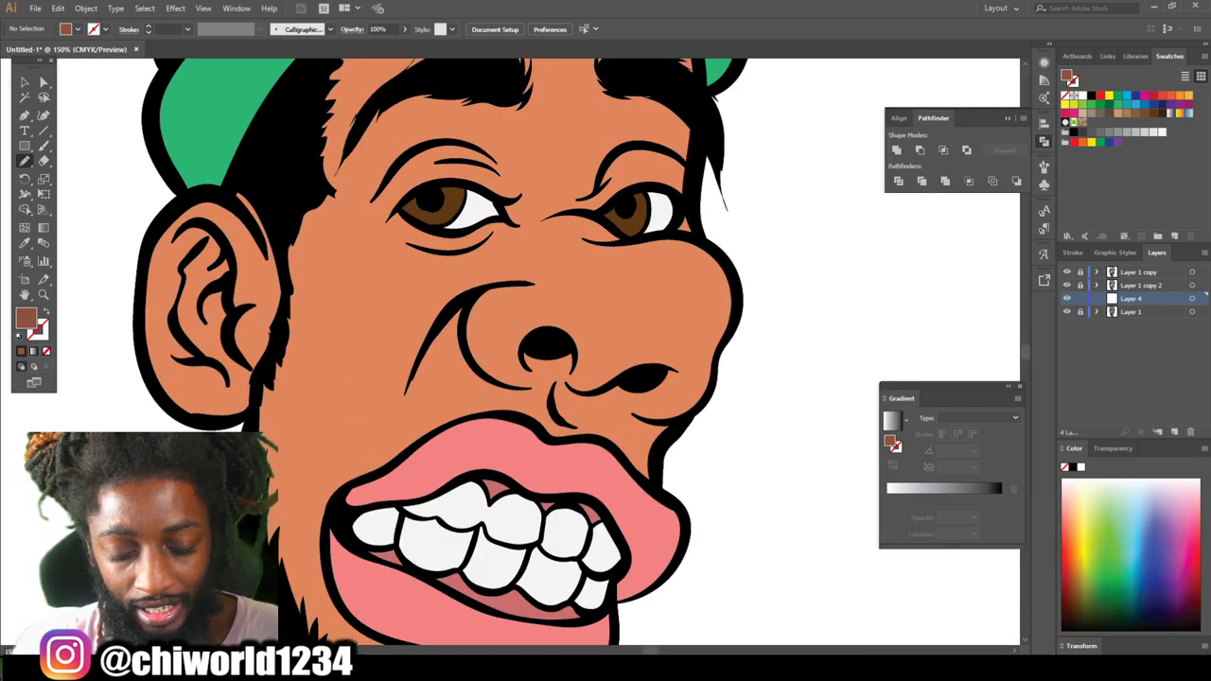
mouse_move(432, 289)
left_mouse_down()
mouse_move(447, 379)
mouse_move(544, 405)
mouse_move(552, 431)
mouse_move(593, 456)
mouse_move(589, 429)
mouse_move(602, 422)
mouse_move(716, 442)
mouse_move(673, 424)
mouse_move(671, 407)
mouse_move(741, 382)
mouse_move(755, 409)
mouse_move(791, 263)
mouse_move(785, 243)
mouse_move(752, 313)
mouse_move(596, 282)
mouse_move(480, 320)
mouse_move(452, 316)
mouse_move(445, 276)
mouse_move(430, 303)
left_mouse_up()
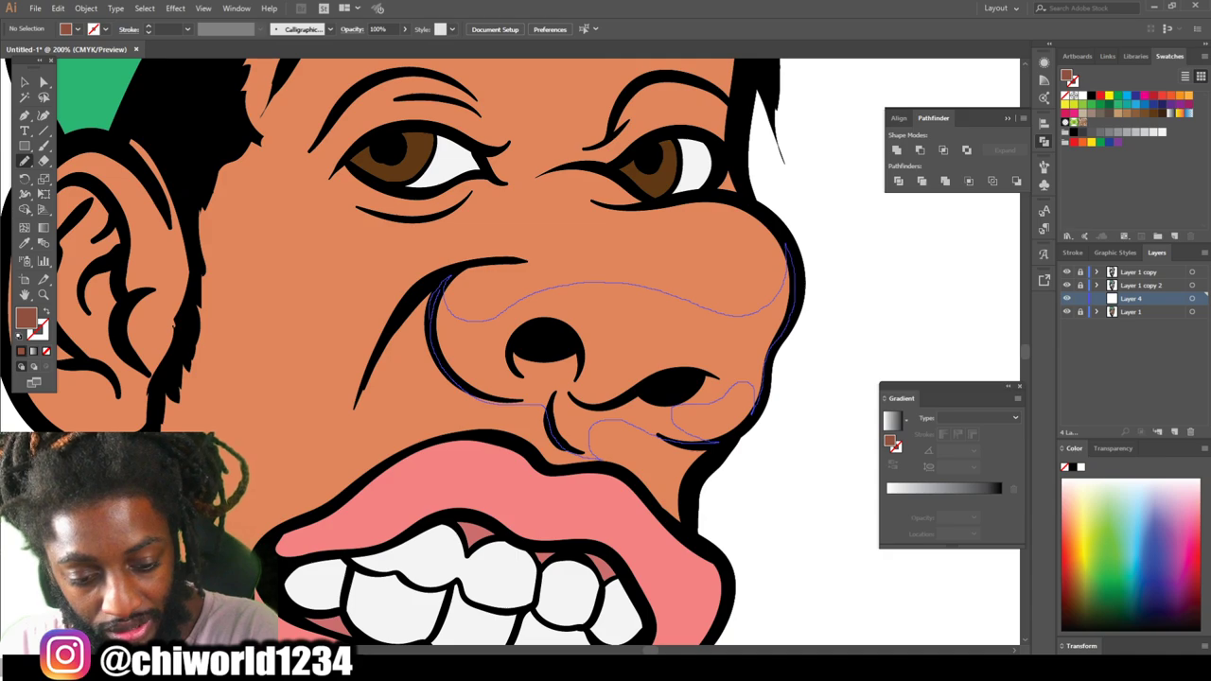
mouse_move(435, 346)
left_mouse_down()
mouse_move(460, 379)
mouse_move(549, 395)
mouse_move(691, 369)
mouse_move(615, 403)
mouse_move(544, 383)
mouse_move(473, 336)
left_mouse_up()
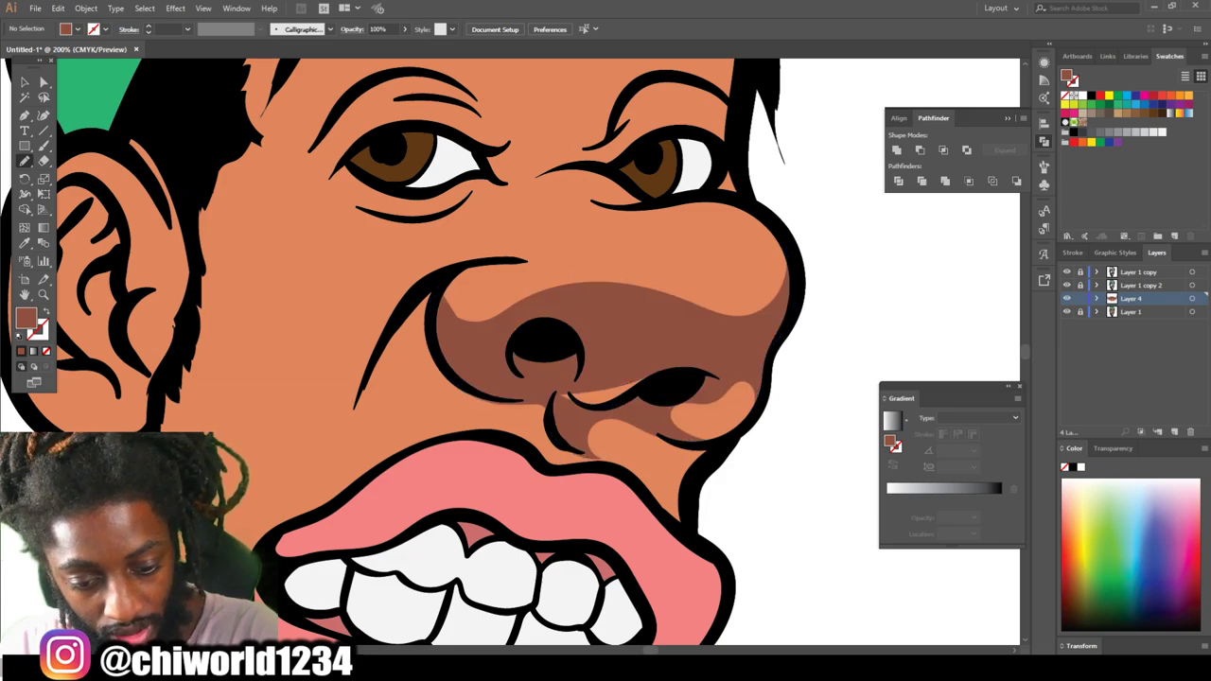
Extend the nose shadow with small Pencil shapes below the nostrils and across the skin above the upper lip.
mouse_move(571, 383)
left_mouse_down()
mouse_move(610, 409)
mouse_move(660, 392)
left_mouse_up()
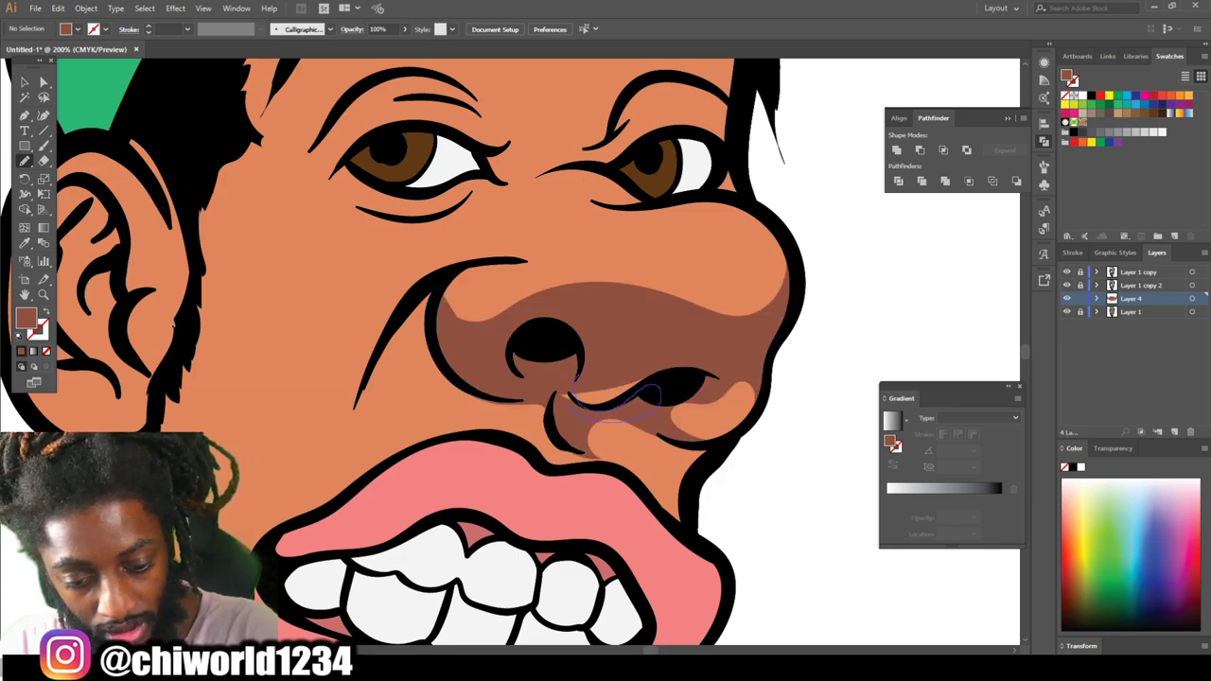
left_click_drag(592, 355, 577, 371)
mouse_move(594, 428)
left_mouse_down()
mouse_move(653, 445)
mouse_move(680, 464)
mouse_move(728, 446)
mouse_move(590, 409)
left_mouse_up()
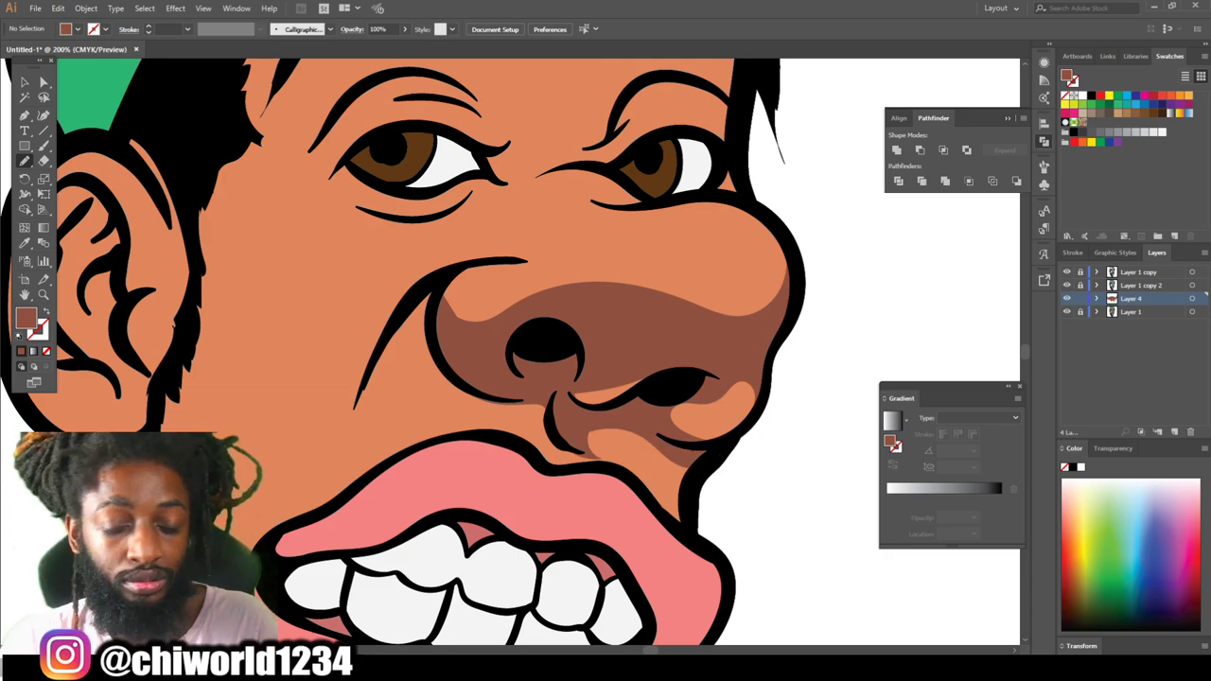
Draw brown shadows across the nose bridge, between and below the eyebrows, and around the eyelids and under-eye area.
key("ctrl+minus")
key("ctrl+minus")
key("ctrl+minus")
key("ctrl+plus")
key("ctrl+plus")
key("ctrl+plus")
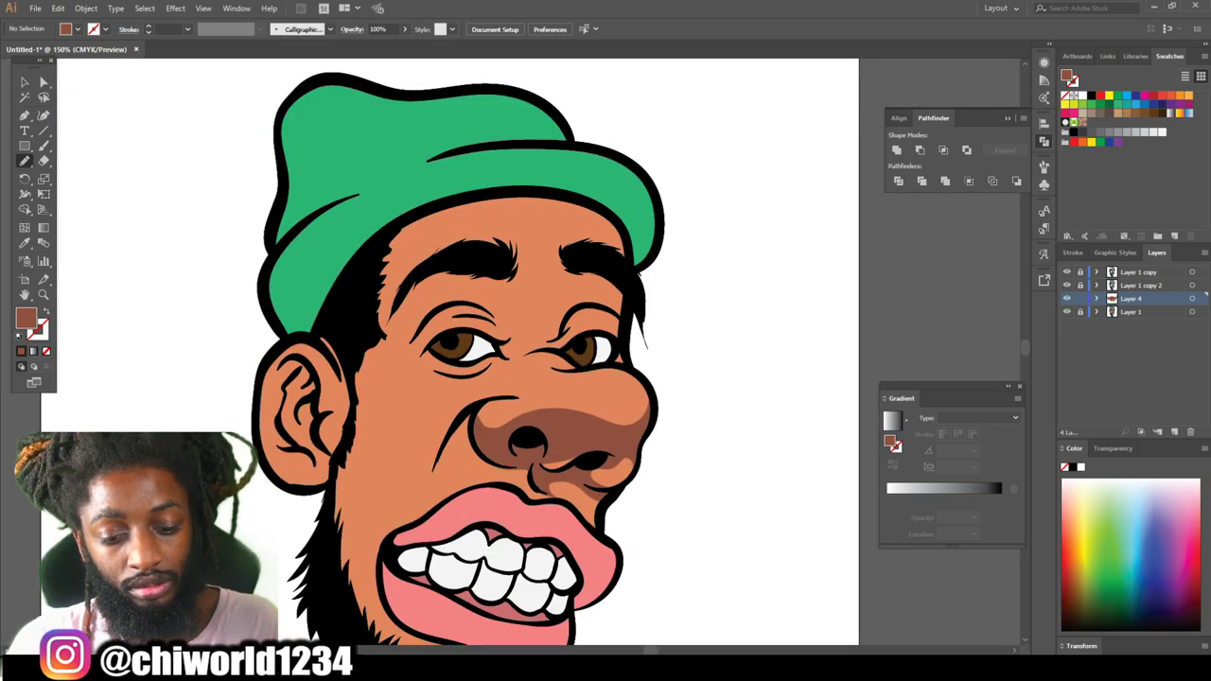
mouse_move(477, 462)
left_mouse_down()
mouse_move(477, 431)
mouse_move(548, 413)
left_mouse_up()
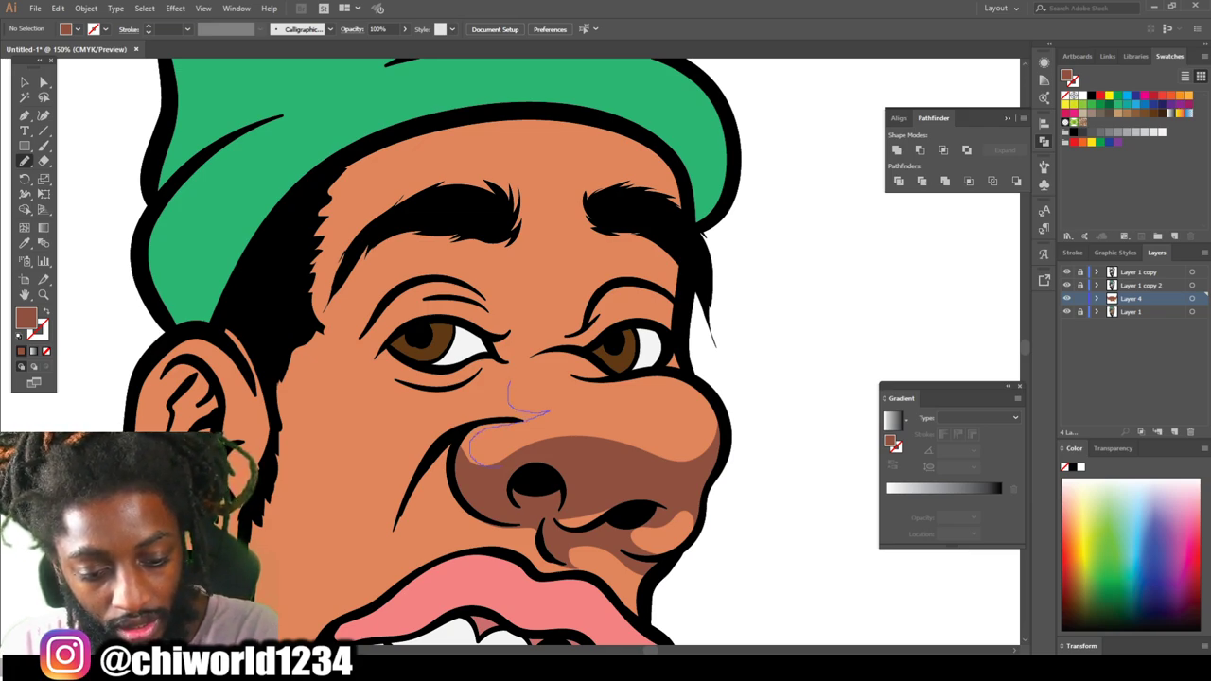
mouse_move(575, 355)
left_mouse_down()
mouse_move(629, 333)
mouse_move(646, 305)
mouse_move(620, 290)
mouse_move(674, 291)
mouse_move(685, 269)
mouse_move(586, 260)
mouse_move(551, 214)
mouse_move(537, 248)
mouse_move(490, 223)
mouse_move(389, 227)
mouse_move(441, 255)
mouse_move(407, 280)
mouse_move(452, 282)
mouse_move(465, 303)
mouse_move(467, 376)
left_mouse_up()
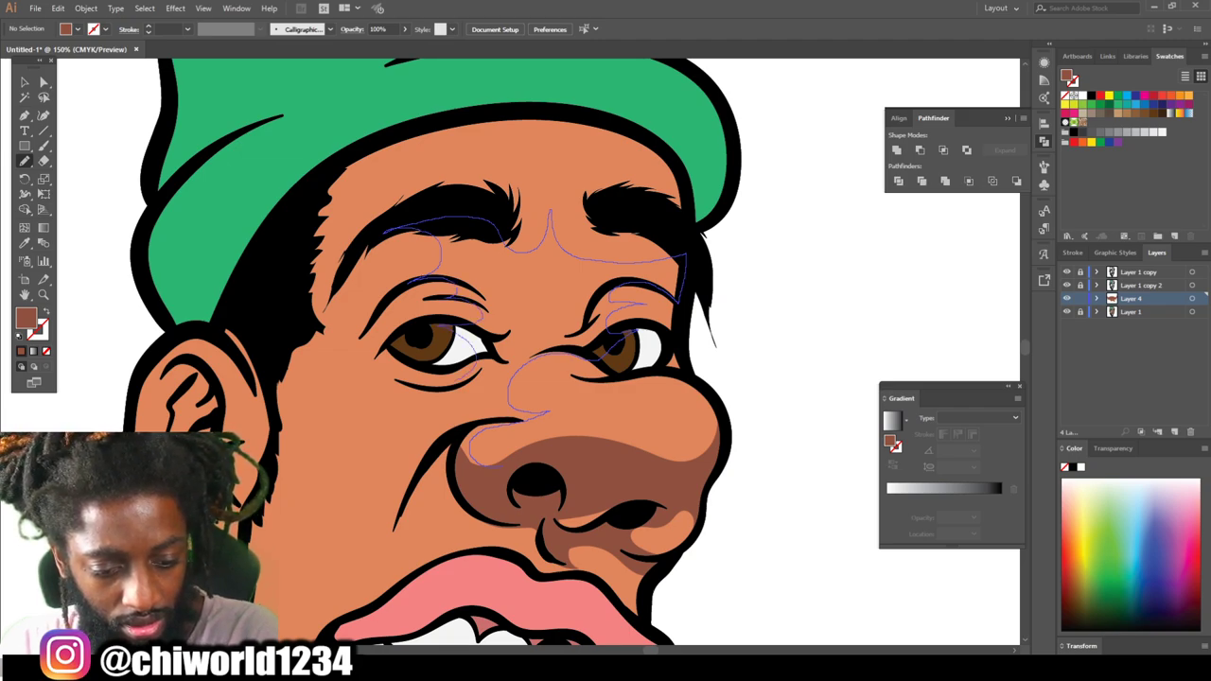
mouse_move(380, 376)
left_mouse_down()
mouse_move(441, 416)
mouse_move(411, 482)
mouse_move(447, 470)
mouse_move(468, 445)
left_mouse_up()
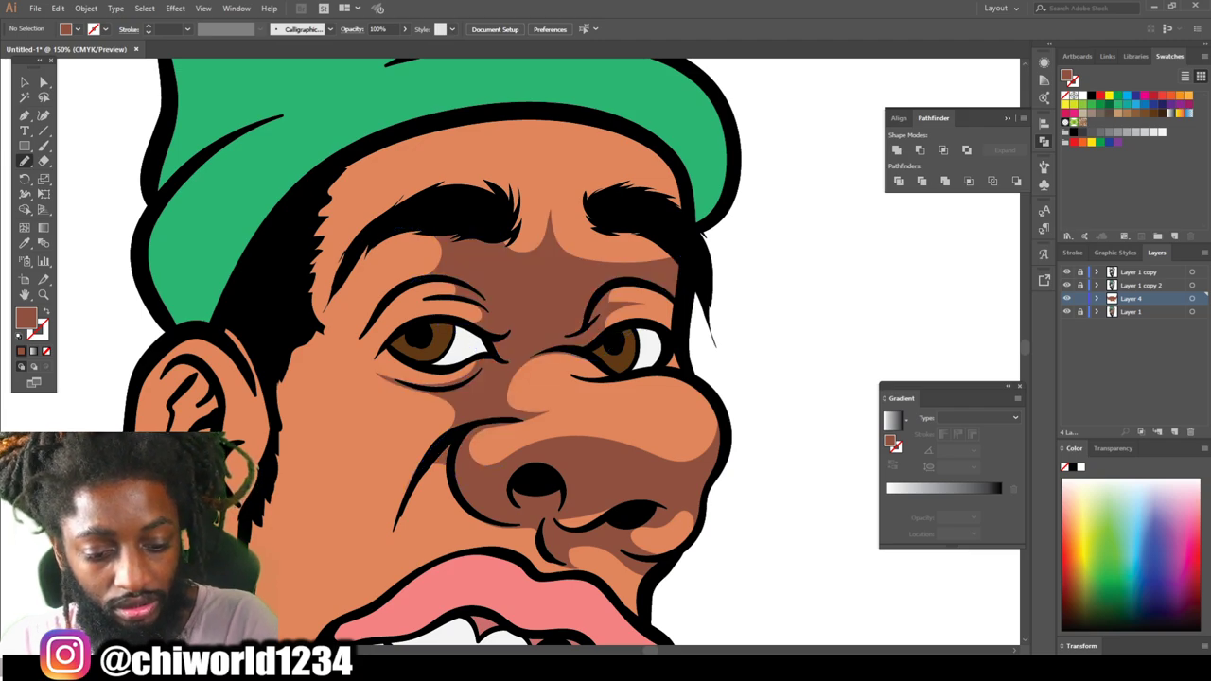
Draw a large shadow down the temple, side of the face and jaw, leaving the cheek and chin light.
key("ctrl+minus")
key("ctrl+minus")
key("ctrl+plus")
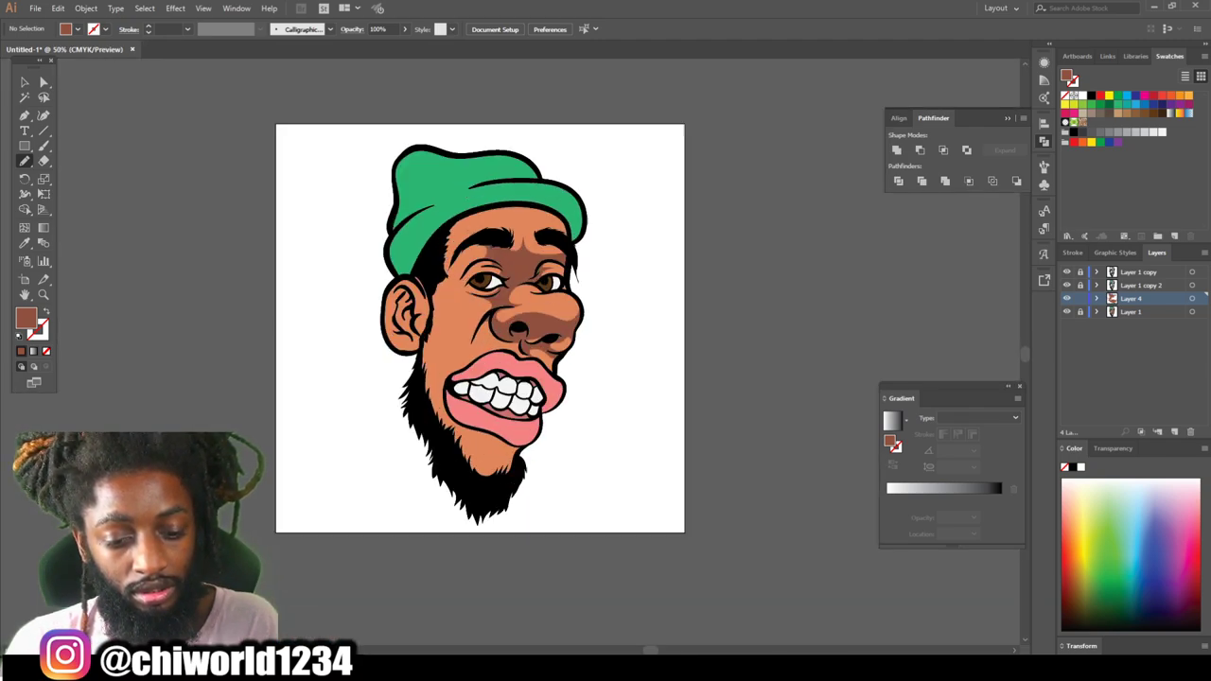
mouse_move(388, 456)
left_mouse_down()
mouse_move(422, 535)
mouse_move(492, 618)
mouse_move(524, 525)
mouse_move(553, 548)
mouse_move(571, 528)
mouse_move(497, 473)
mouse_move(470, 352)
mouse_move(511, 255)
mouse_move(426, 310)
mouse_move(400, 251)
mouse_move(467, 208)
mouse_move(464, 174)
mouse_move(431, 167)
mouse_move(440, 115)
mouse_move(408, 104)
mouse_move(363, 378)
mouse_move(411, 528)
mouse_move(443, 573)
left_mouse_up()
key("ctrl+minus")
key("ctrl+minus")
key("ctrl+minus")
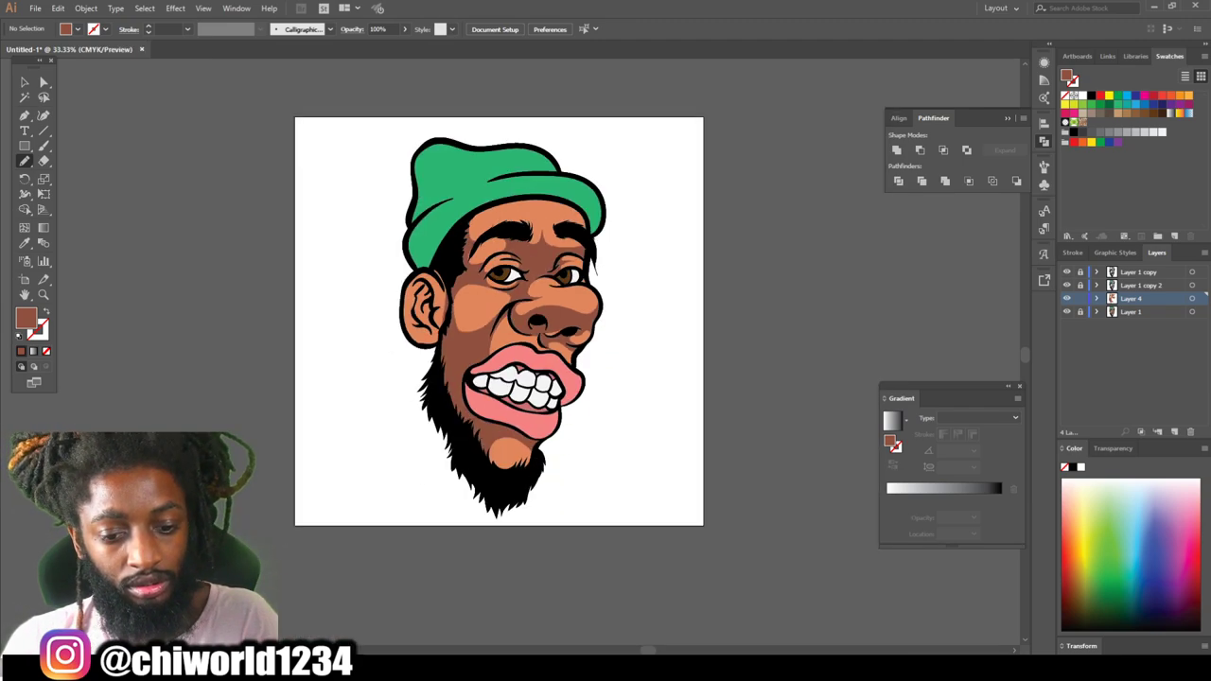
Refine the side-of-face shadow's edge along the smile fold beside the mouth.
key("ctrl+plus")
key("ctrl+plus")
key("ctrl+plus")
key("ctrl+plus")
scroll(586, 350, "up", 3)
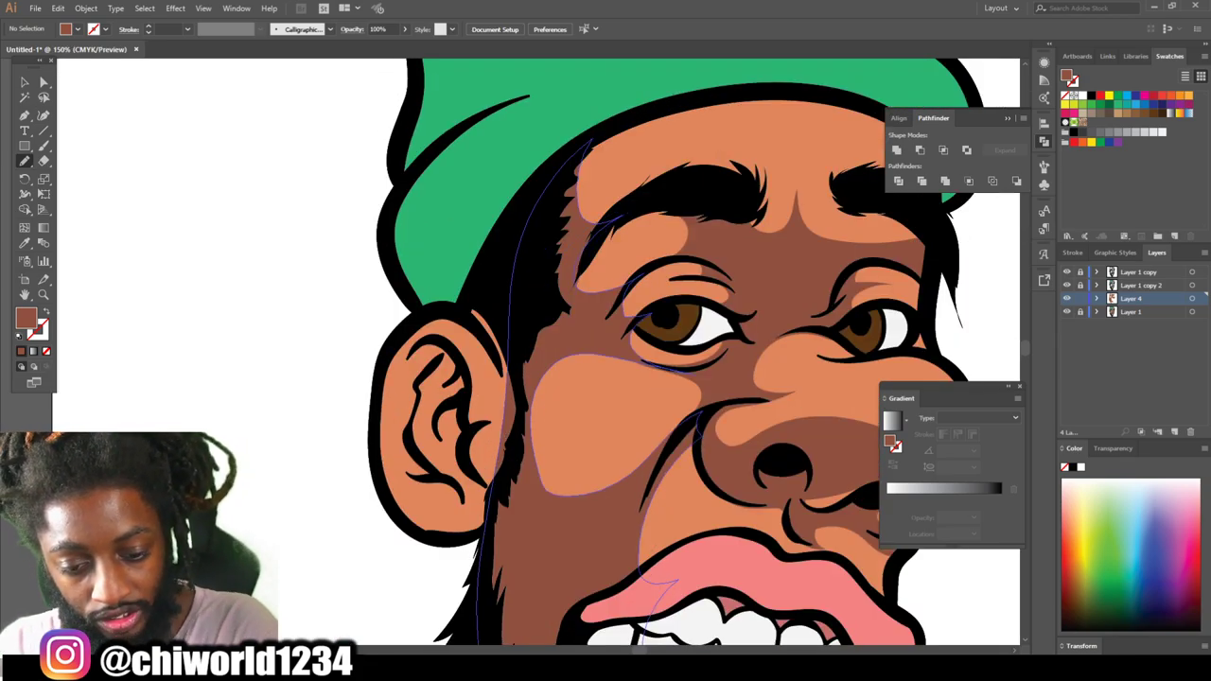
scroll(568, 350, "down", 4)
scroll(568, 350, "up", 5)
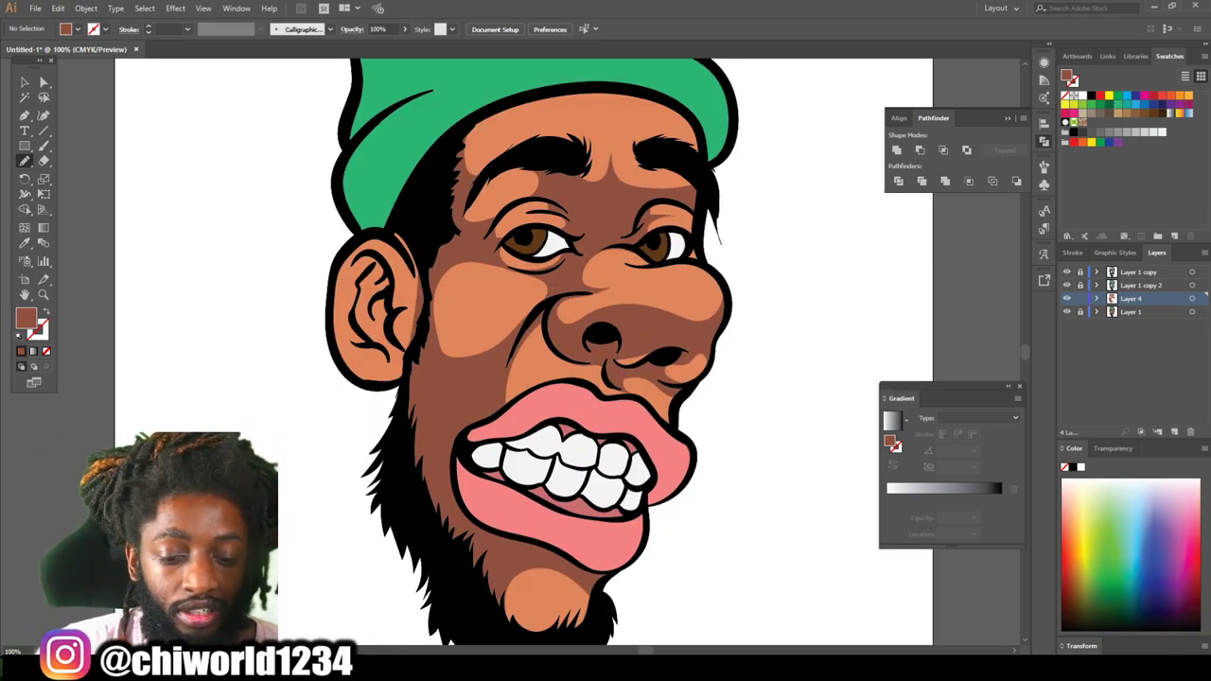
mouse_move(535, 348)
left_mouse_down()
mouse_move(511, 527)
mouse_move(587, 541)
mouse_move(621, 396)
mouse_move(535, 248)
mouse_move(547, 210)
mouse_move(487, 217)
mouse_move(531, 431)
left_mouse_up()
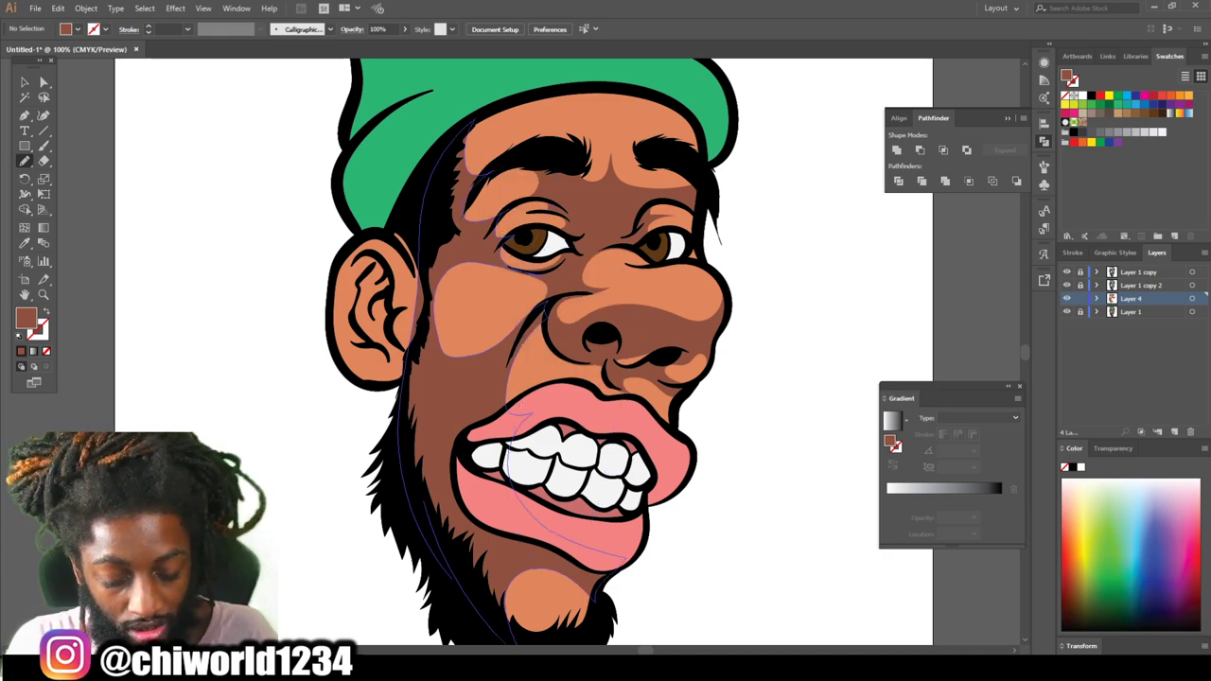
Draw the ear's brown shadow with the Pencil, leaving light areas along the upper rim and inner folds.
key("ctrl+minus")
scroll(518, 408, "left", 2)
key("ctrl+equal")
key("ctrl+equal")
key("ctrl+equal")
key("ctrl+equal")
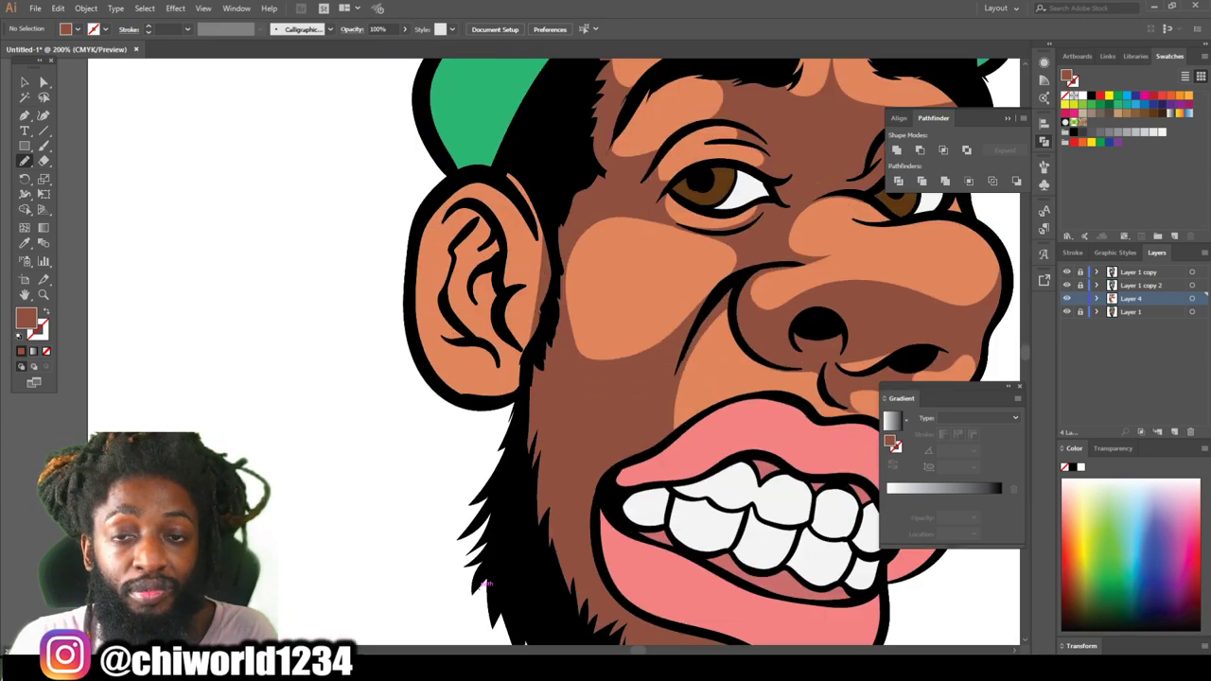
scroll(657, 351, "up", 4)
mouse_move(326, 512)
left_mouse_down()
mouse_move(391, 581)
mouse_move(486, 599)
mouse_move(548, 544)
mouse_move(594, 403)
mouse_move(594, 313)
mouse_move(529, 157)
mouse_move(501, 133)
mouse_move(486, 155)
mouse_move(525, 331)
left_mouse_up()
left_click_drag(488, 295, 498, 395)
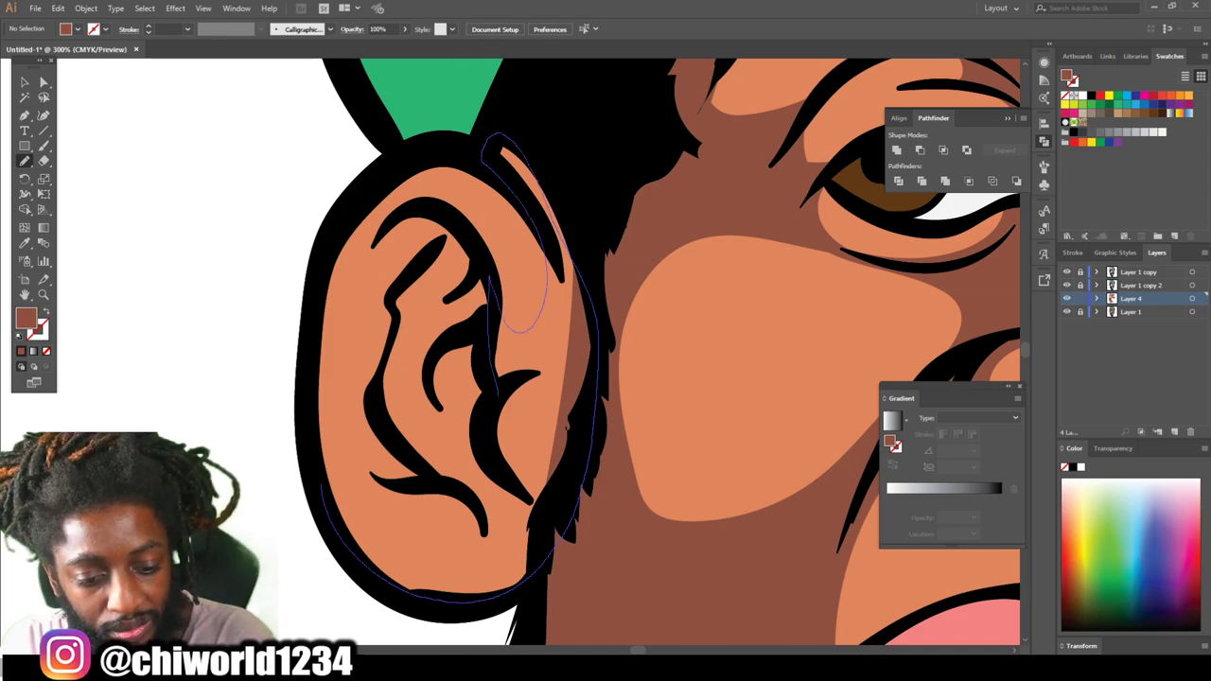
left_click_drag(484, 313, 433, 371)
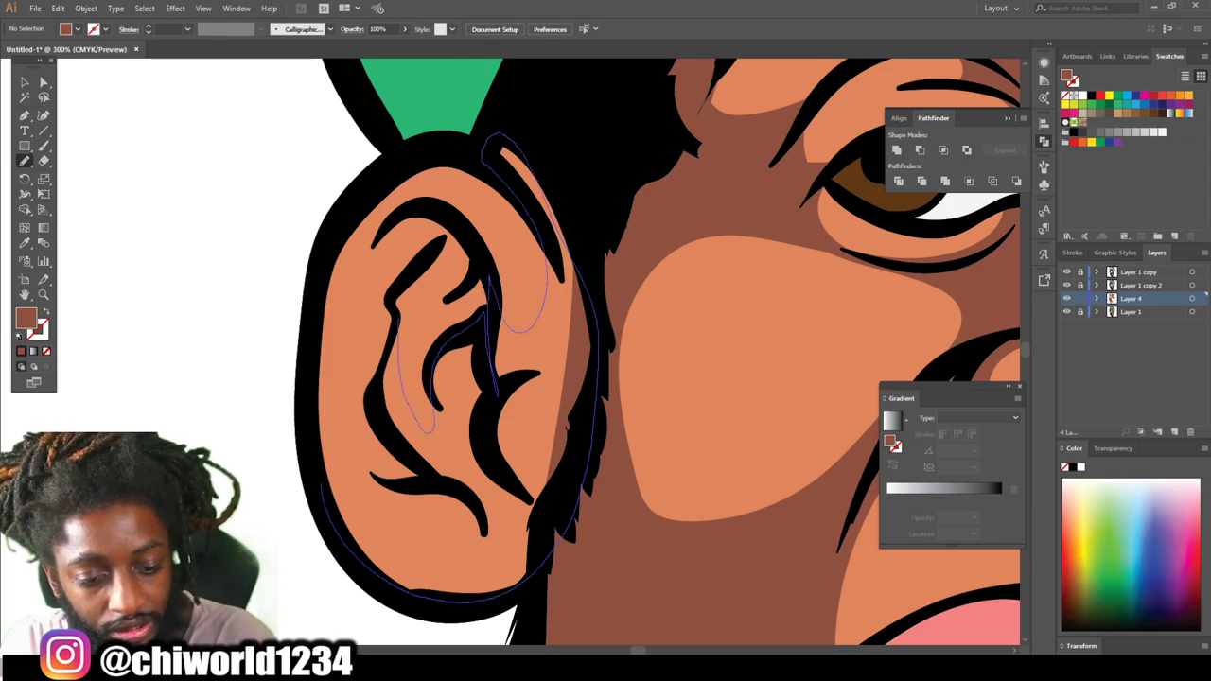
mouse_move(472, 272)
left_mouse_down()
mouse_move(416, 214)
mouse_move(353, 305)
mouse_move(348, 386)
mouse_move(326, 416)
mouse_move(314, 401)
mouse_move(321, 486)
left_mouse_up()
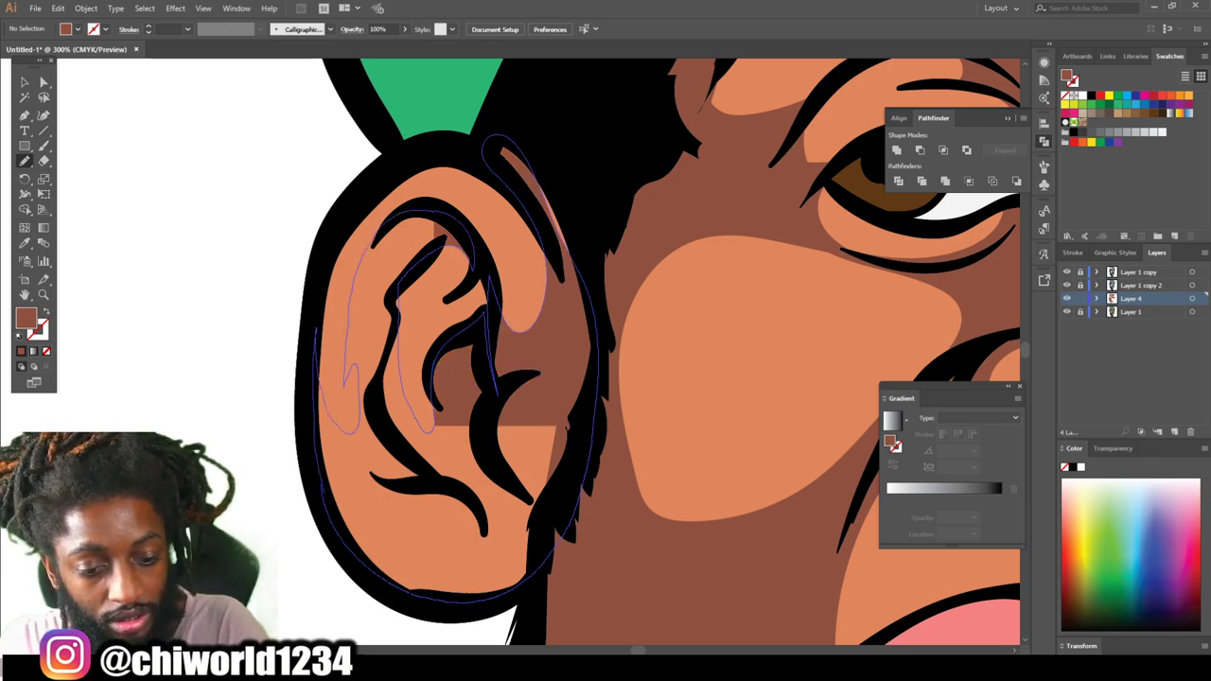
key("ctrl+minus")
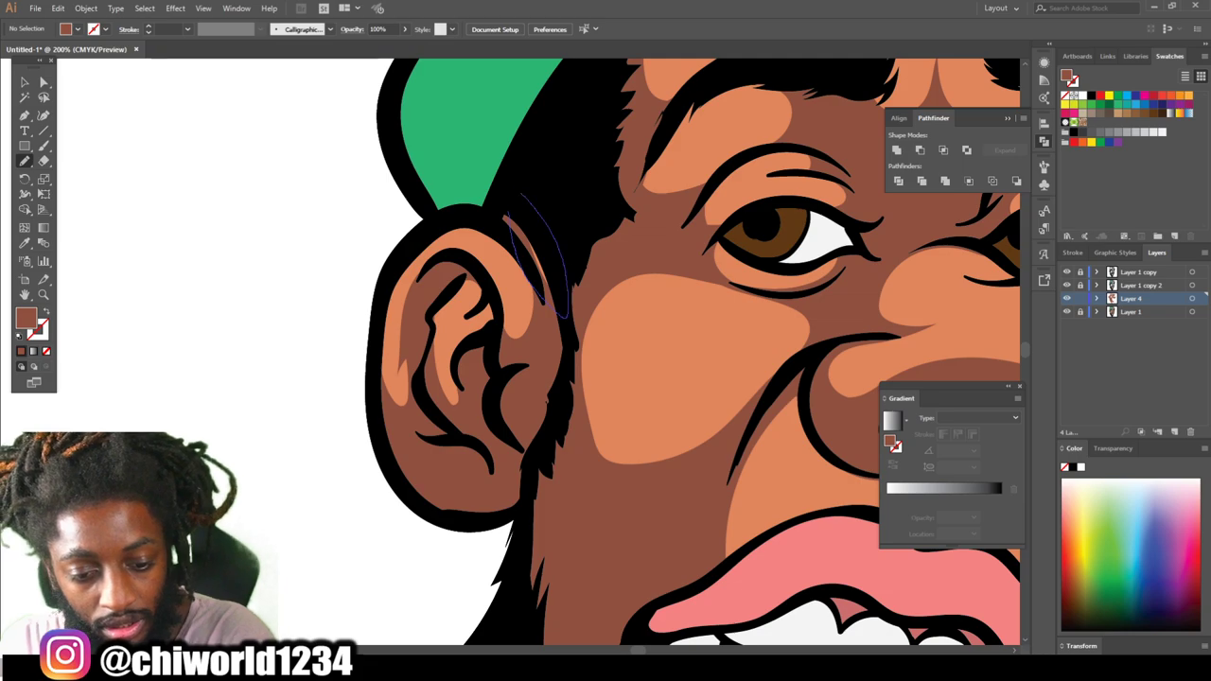
Draw a shadow band across the forehead beneath the hat brim, reaching behind the far eyebrow.
key("ctrl+minus")
key("ctrl+minus")
key("ctrl+minus")
key("ctrl+minus")
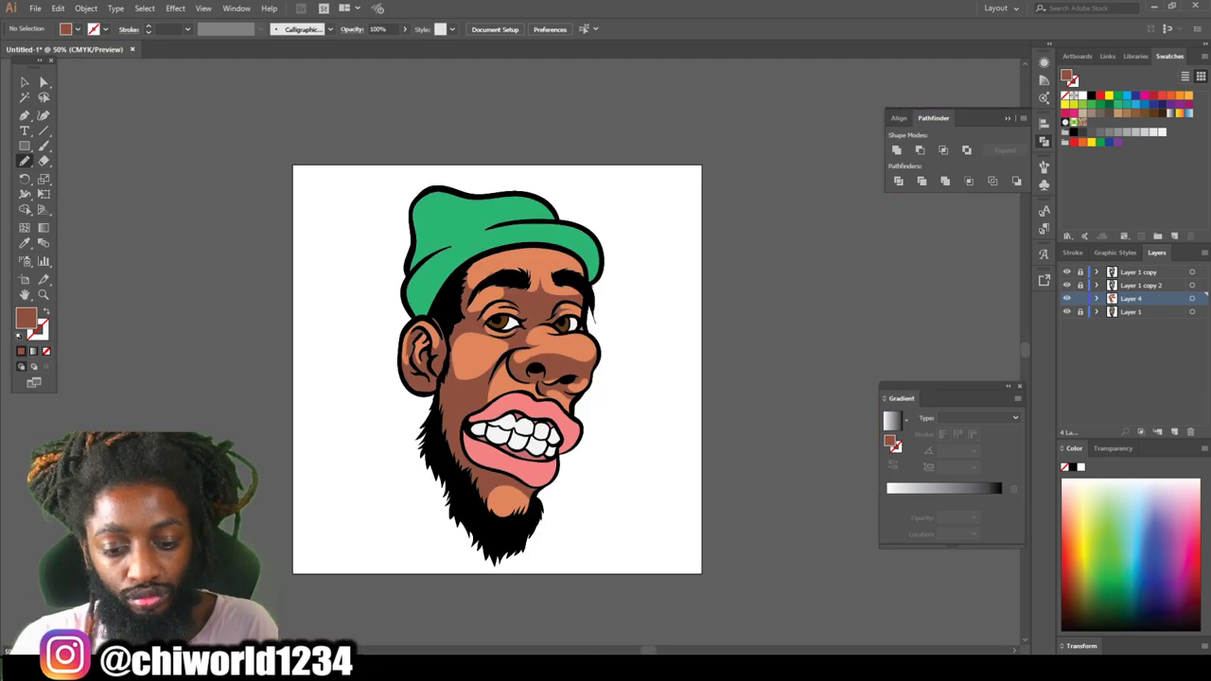
scroll(496, 369, "right", 1)
scroll(466, 397, "up", 2)
key("ctrl+plus")
key("ctrl+plus")
key("ctrl+plus")
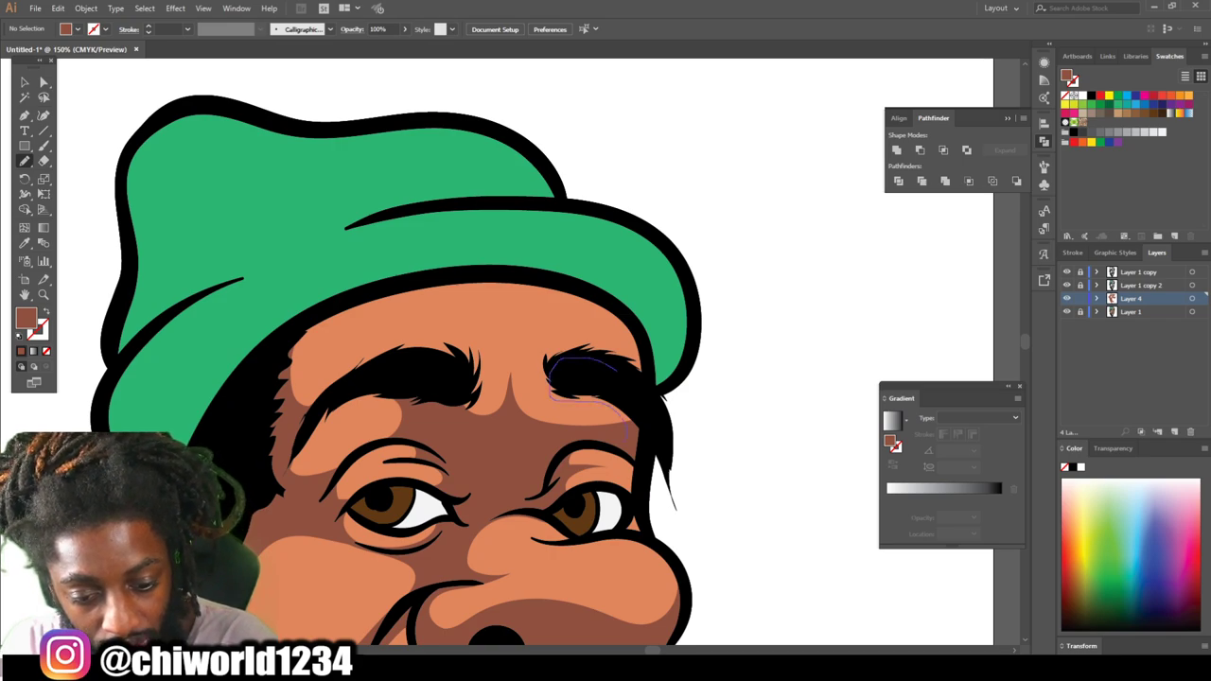
mouse_move(646, 384)
left_mouse_down()
mouse_move(535, 307)
mouse_move(424, 305)
mouse_move(252, 382)
left_mouse_up()
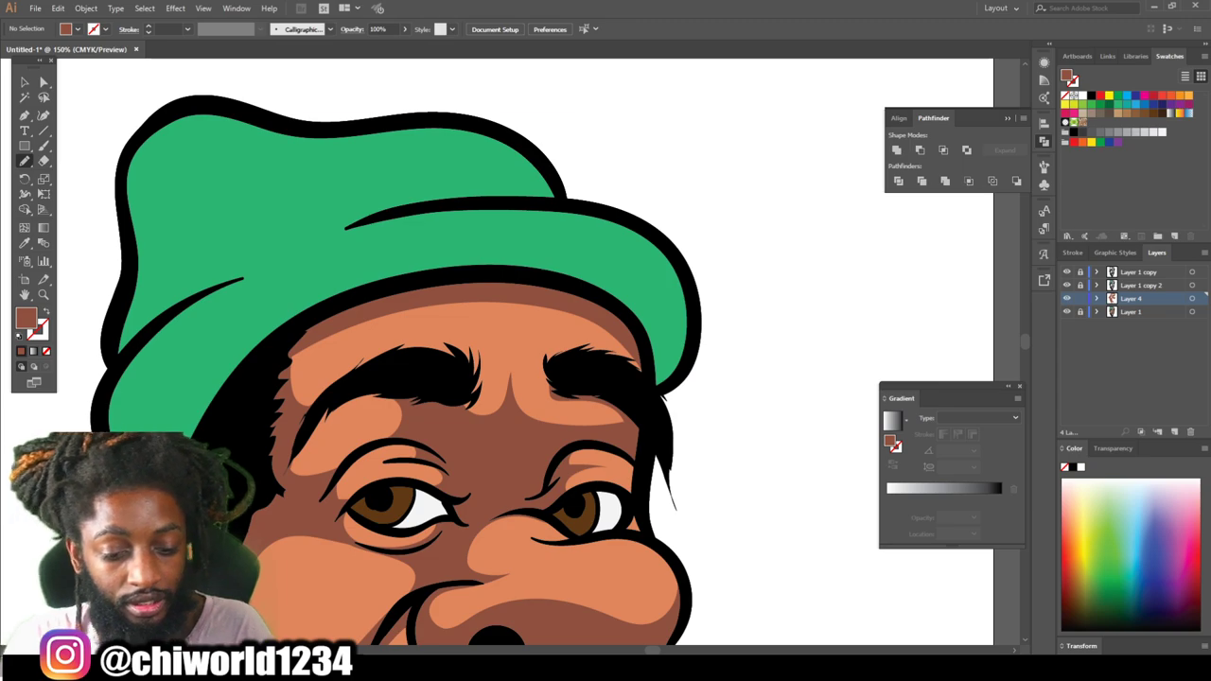
With Layer 4 locked, add a new layer and move it directly above Layer 1 copy 2.
key("ctrl+minus")
key("ctrl+minus")
key("ctrl+minus")
key("ctrl+minus")
key("ctrl+plus")
key("ctrl+plus")
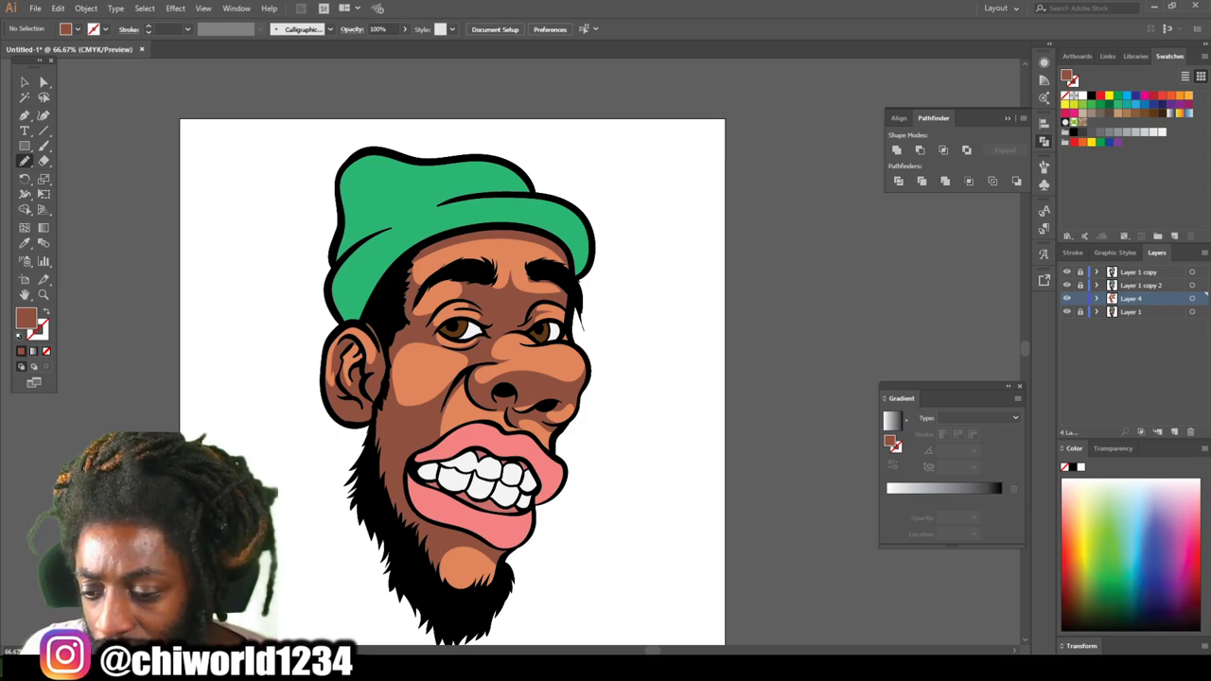
left_click(1173, 431)
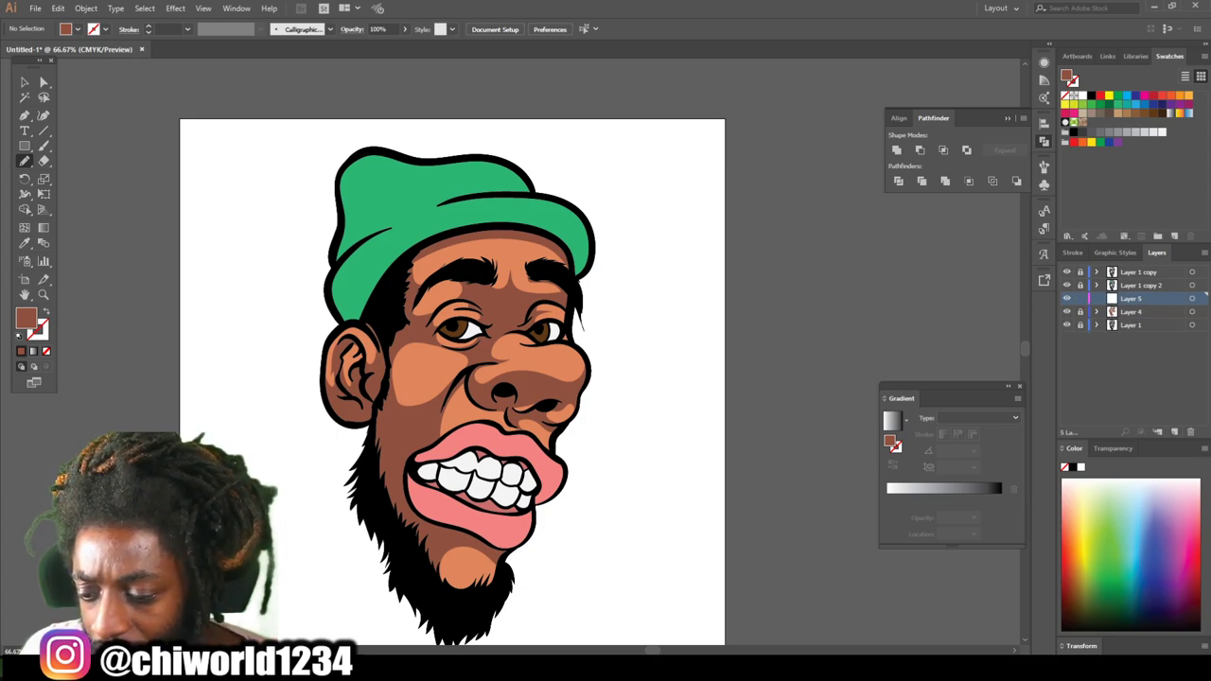
left_click_drag(1135, 298, 1135, 280)
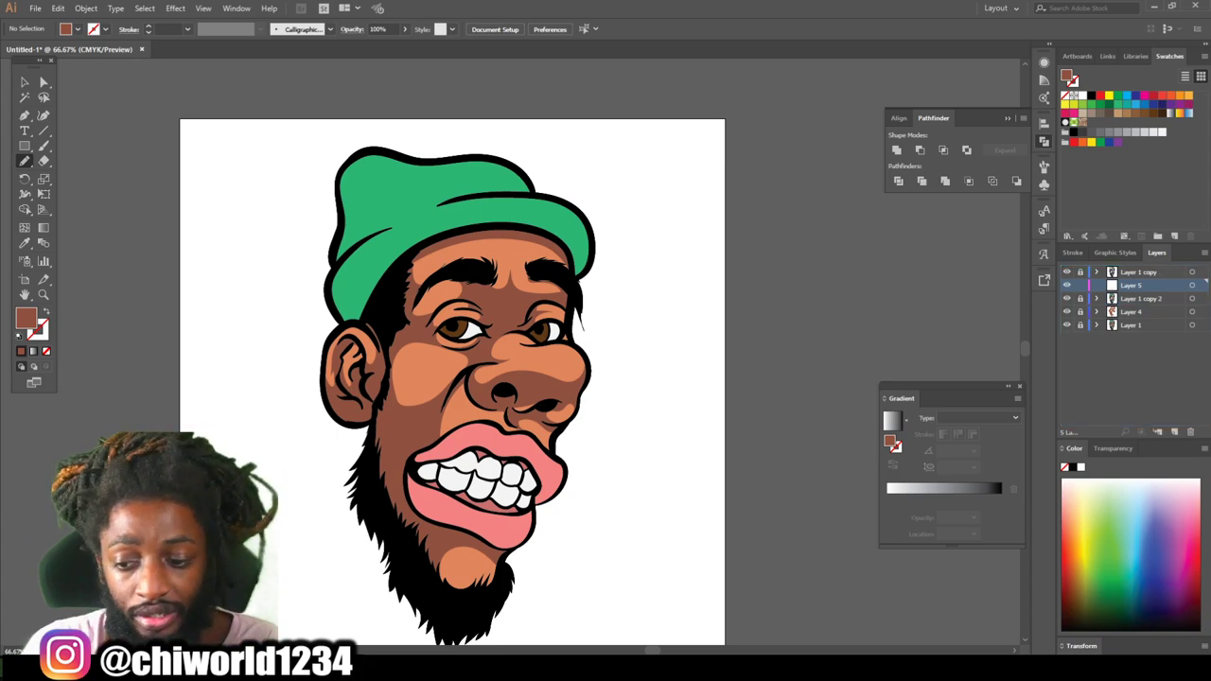
Set the fill colour to muted grey-purple 77717F.
scroll(509, 351, "down", 2)
key("ctrl+=")
key("ctrl+=")
scroll(509, 351, "left", 1)
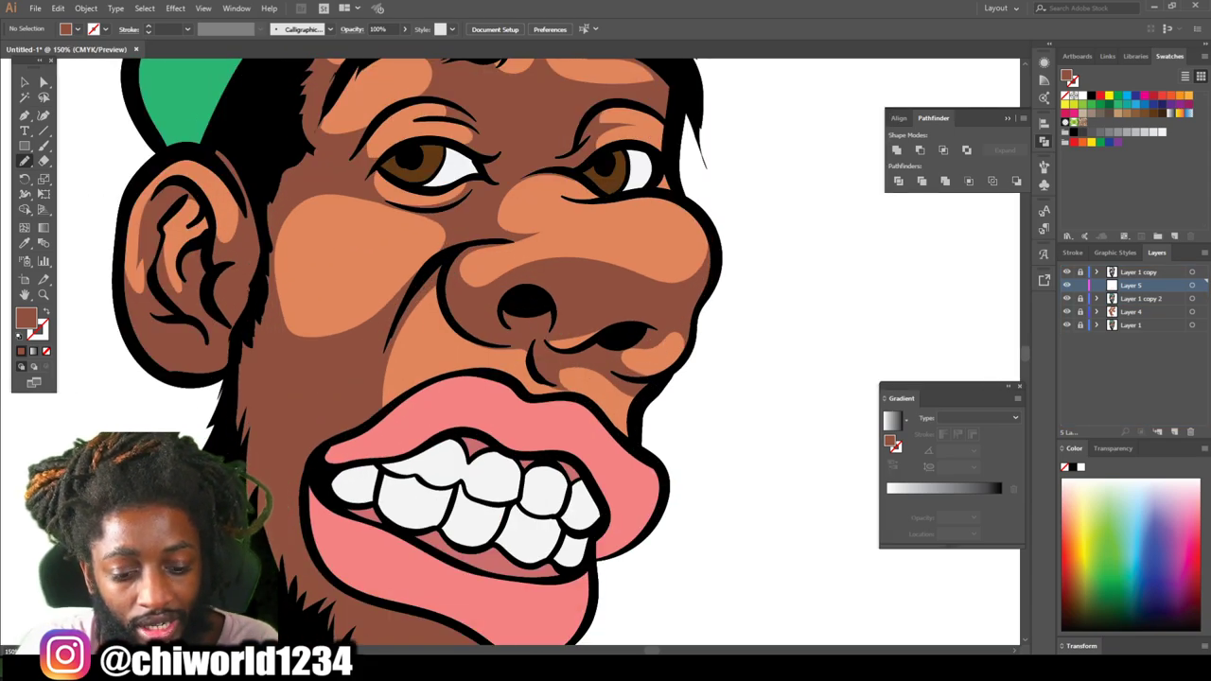
key("i")
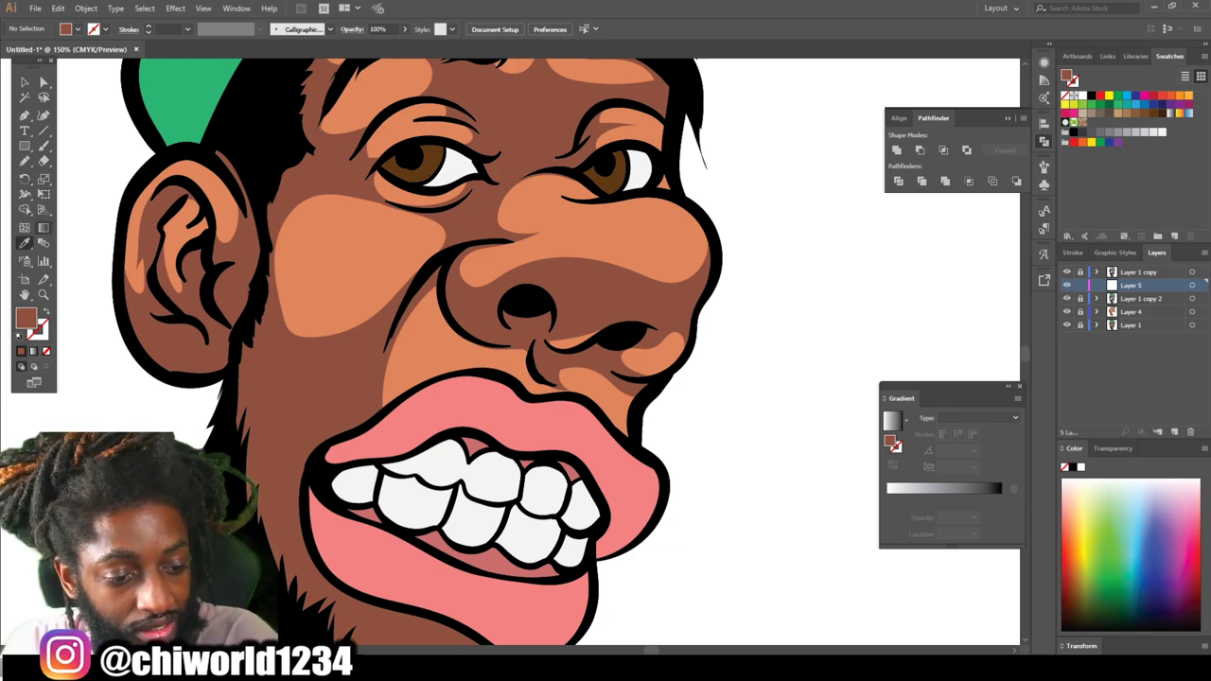
double_click(26, 317)
left_click_drag(51, 89, 40, 118)
left_click_drag(194, 200, 194, 86)
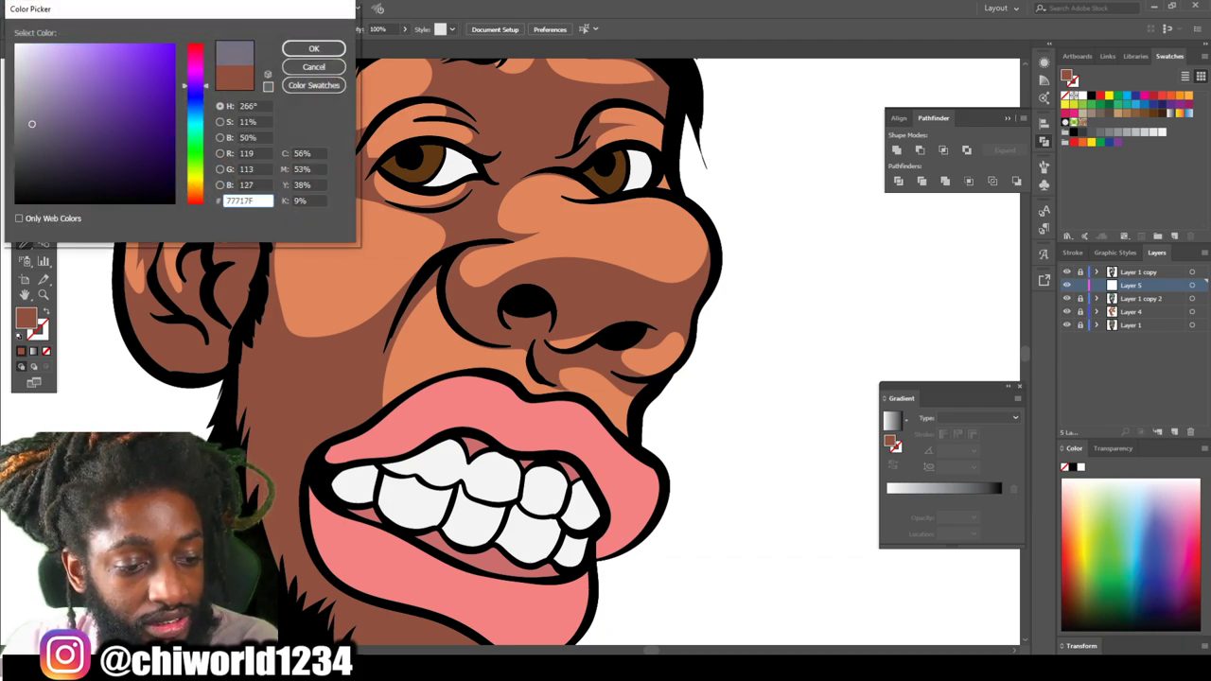
left_click(313, 48)
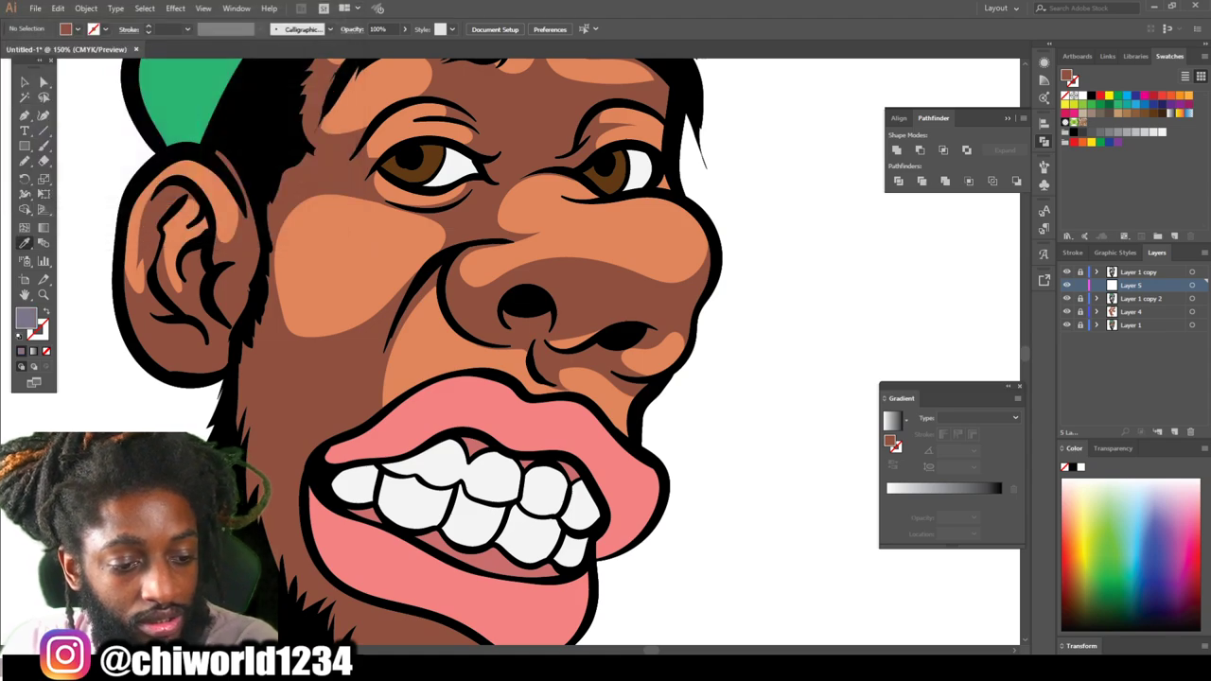
Draw grey-purple shadows over the upper part of the whites of both eyes with the Pencil.
left_click(25, 161)
scroll(511, 350, "up", 2)
scroll(511, 351, "up", 3)
key("ctrl+=")
key("ctrl+=")
key("ctrl+=")
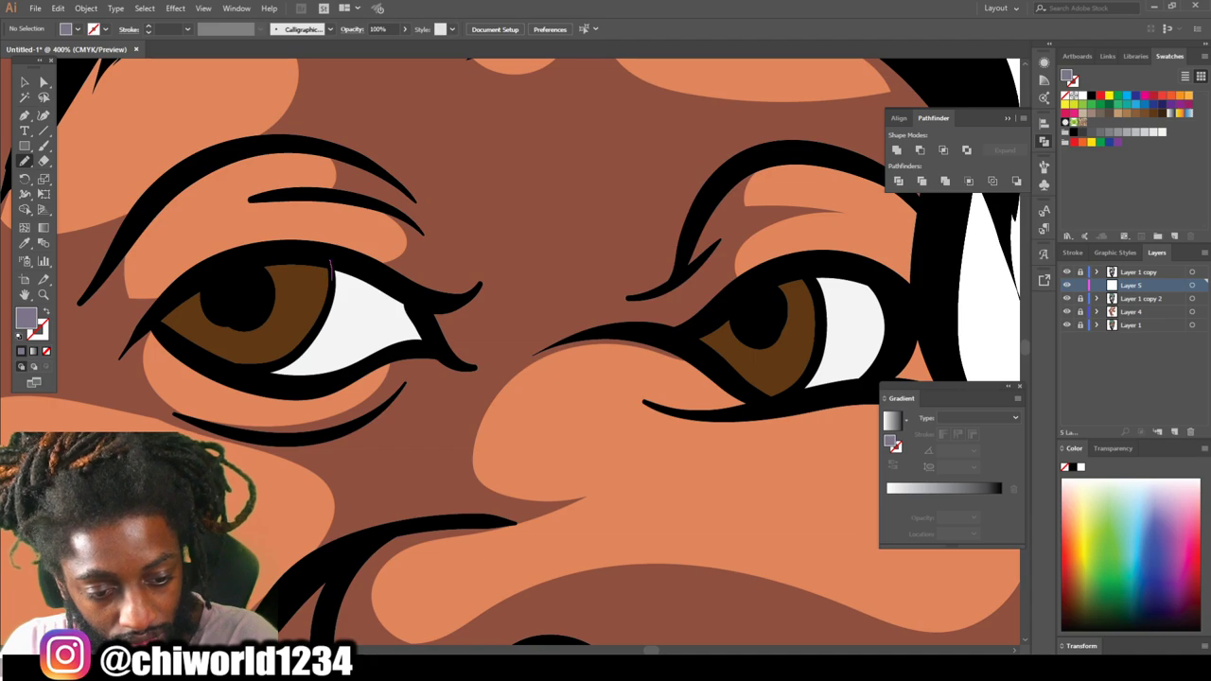
mouse_move(316, 328)
left_mouse_down()
mouse_move(384, 341)
mouse_move(378, 280)
mouse_move(331, 263)
left_mouse_up()
mouse_move(809, 276)
left_mouse_down()
mouse_move(825, 338)
mouse_move(890, 336)
mouse_move(899, 307)
mouse_move(822, 275)
left_mouse_up()
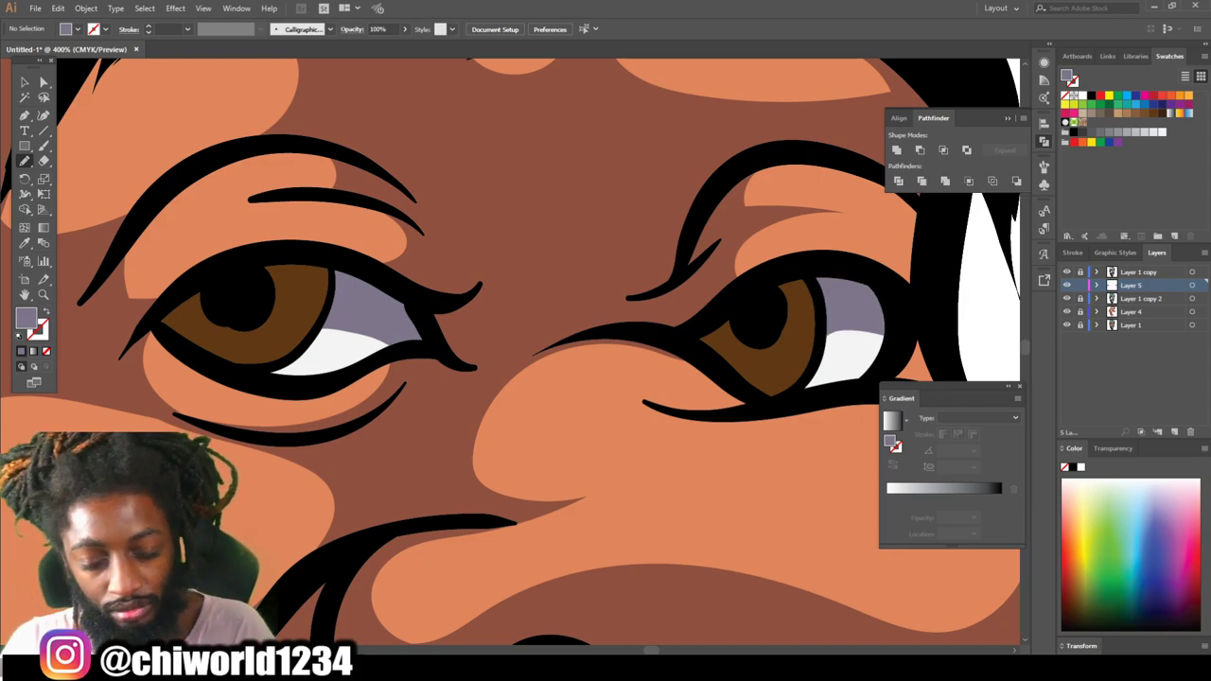
Draw a scalloped grey-purple shadow across the tops of the upper teeth, following each tooth's curve beneath the upper lip.
key("ctrl+minus")
key("ctrl+minus")
key("ctrl+minus")
key("ctrl+minus")
key("ctrl+minus")
scroll(464, 352, "down", 3)
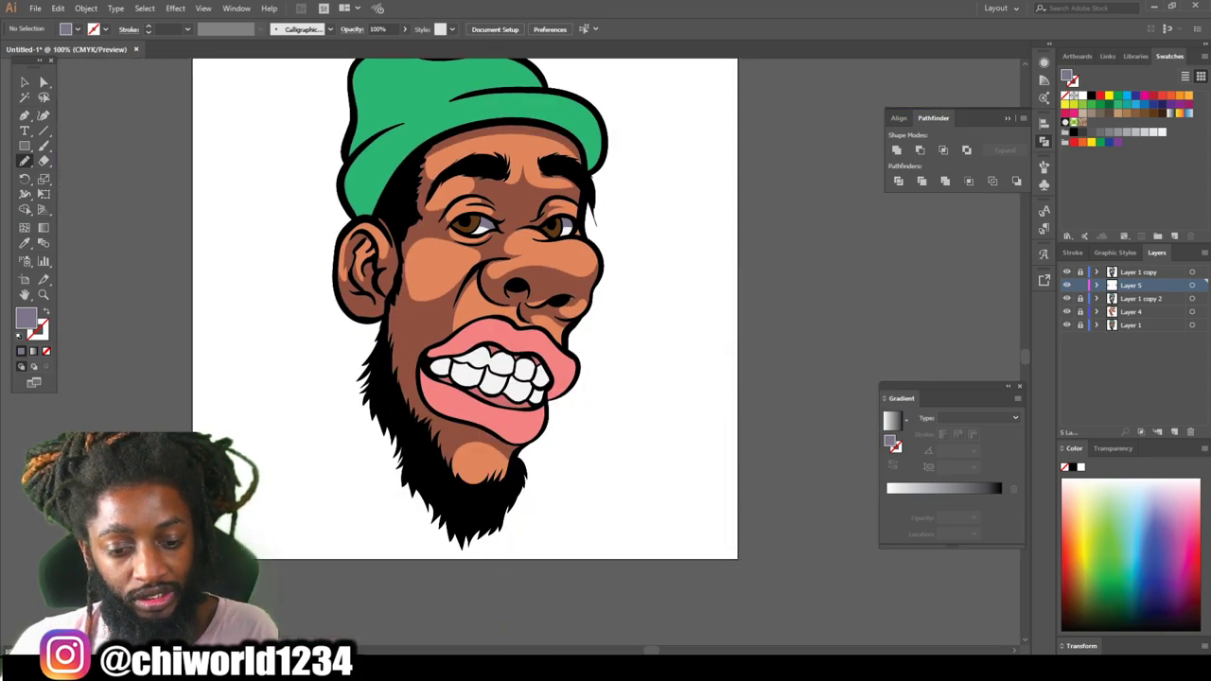
key("ctrl+plus")
key("ctrl+plus")
key("ctrl+plus")
key("ctrl+plus")
scroll(511, 352, "down", 2)
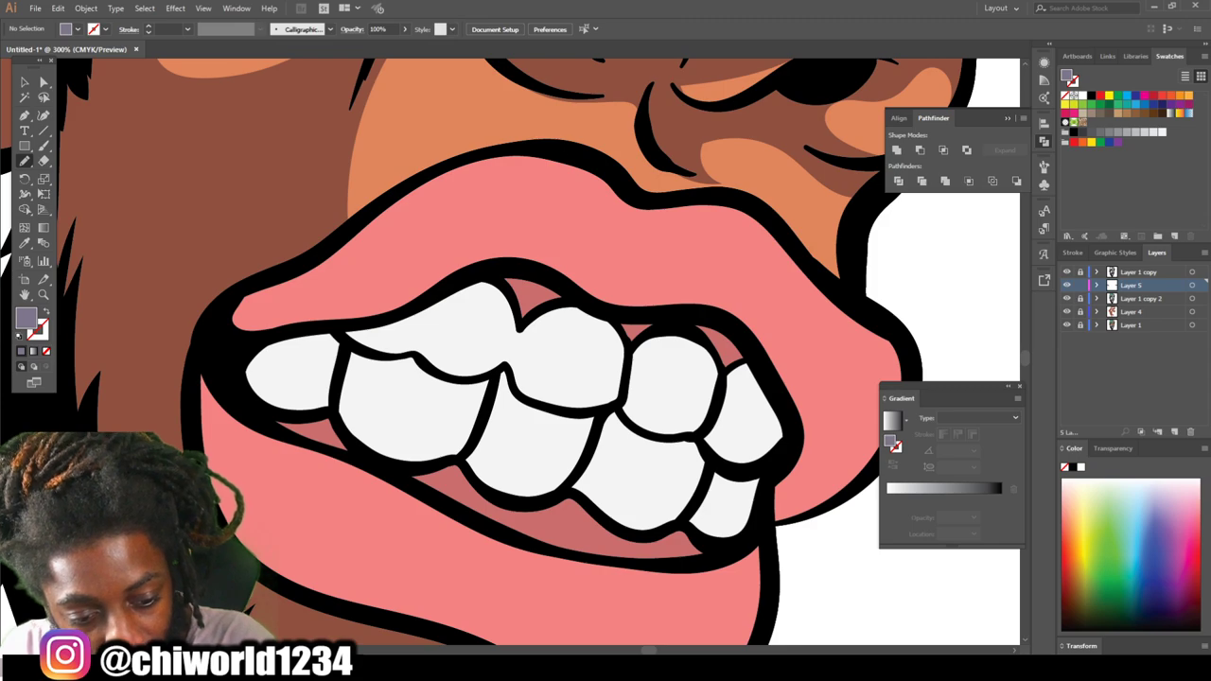
mouse_move(326, 332)
left_mouse_down()
mouse_move(473, 325)
mouse_move(508, 365)
mouse_move(539, 346)
mouse_move(709, 407)
mouse_move(777, 397)
left_mouse_up()
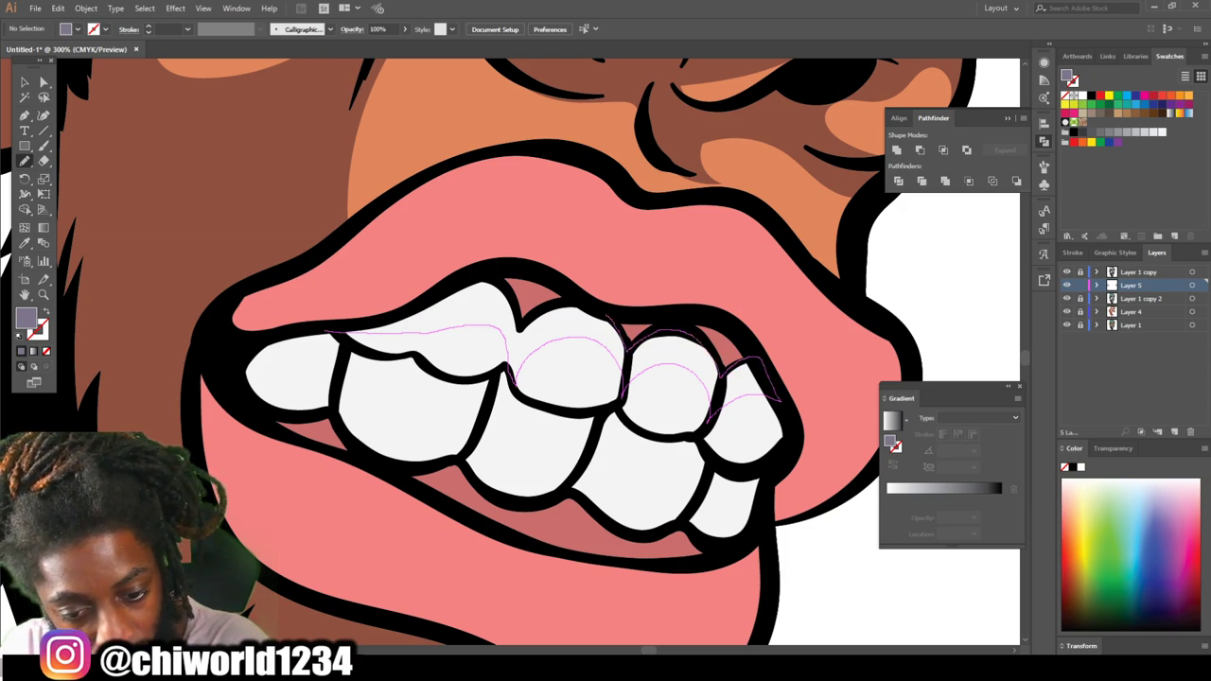
mouse_move(500, 281)
left_mouse_down()
mouse_move(325, 328)
mouse_move(272, 407)
left_mouse_up()
Shade the lower row's outer teeth at both corners of the mouth in grey-purple, leaving the middle teeth light.
mouse_move(372, 456)
left_mouse_down()
mouse_move(372, 374)
mouse_move(392, 357)
mouse_move(298, 329)
mouse_move(244, 350)
left_mouse_up()
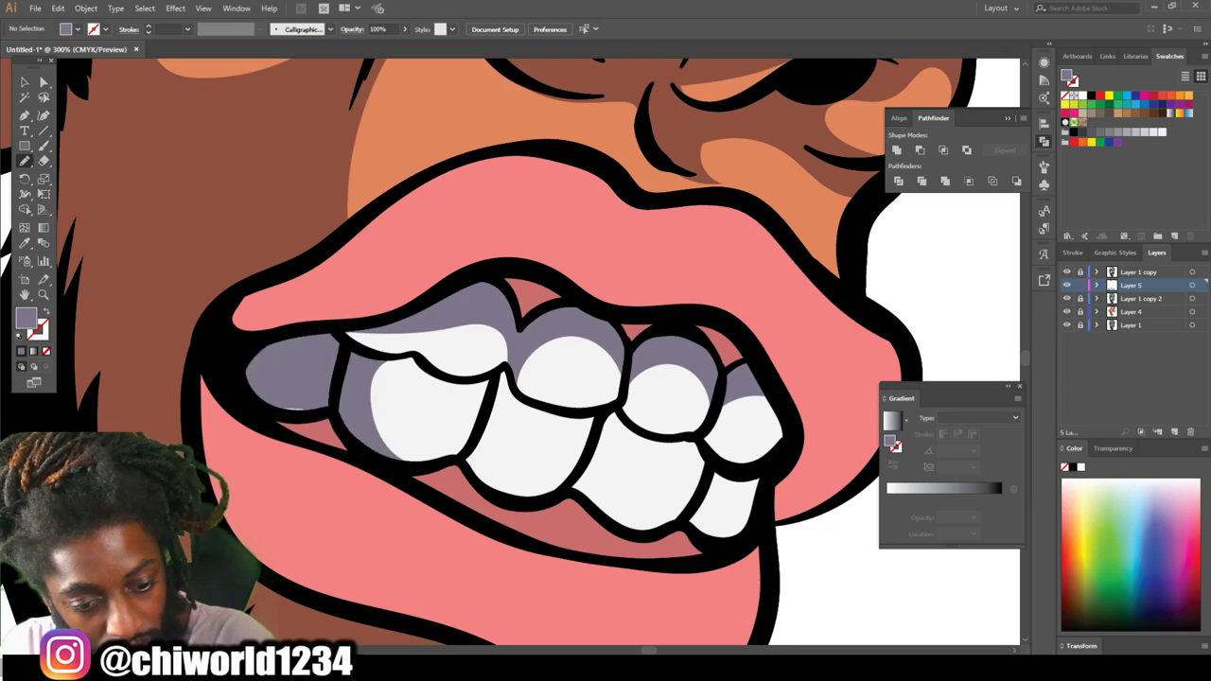
mouse_move(262, 404)
left_mouse_down()
mouse_move(308, 409)
mouse_move(319, 368)
left_mouse_up()
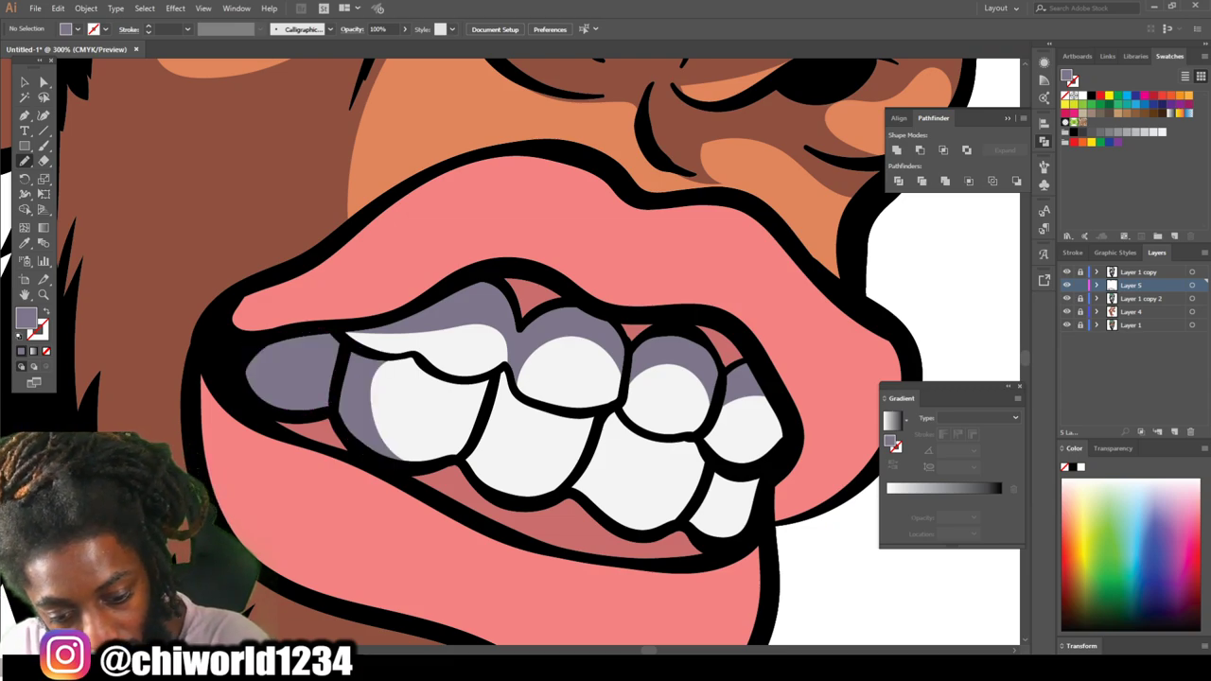
mouse_move(698, 538)
left_mouse_down()
mouse_move(736, 540)
mouse_move(772, 471)
mouse_move(697, 434)
mouse_move(672, 484)
mouse_move(626, 510)
mouse_move(560, 491)
mouse_move(698, 539)
left_mouse_up()
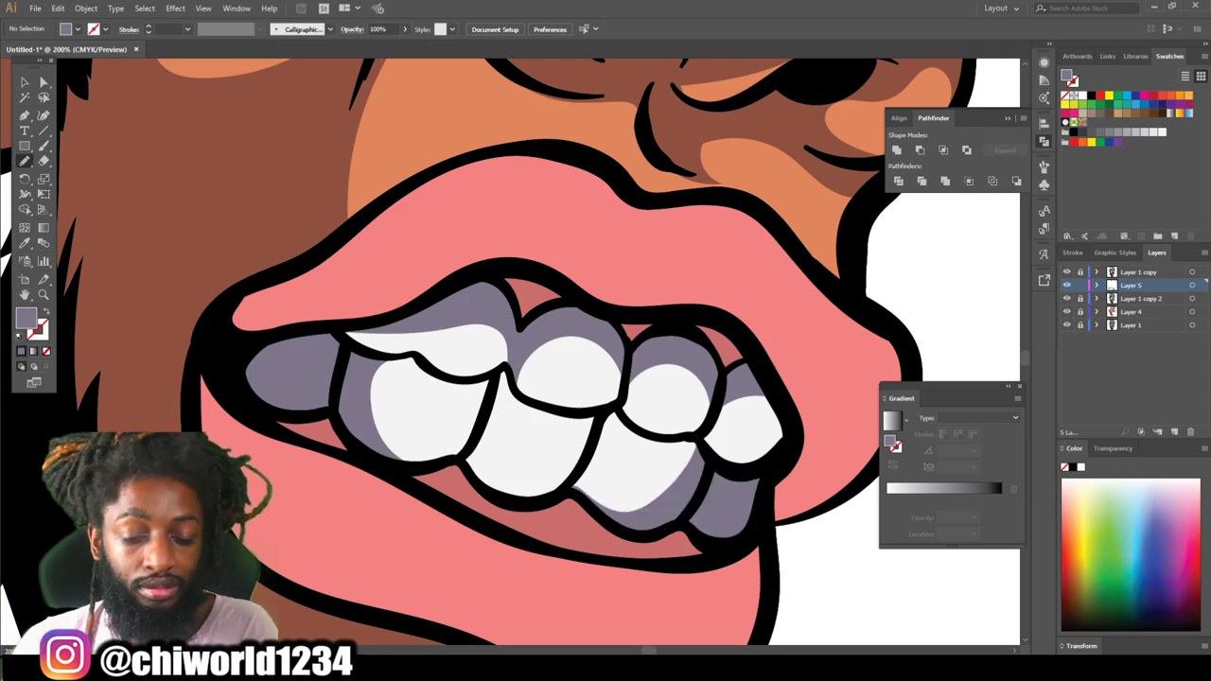
Sample the lip pink and darken the fill colour to muted red 915050.
key("ctrl+minus")
key("ctrl+minus")
key("ctrl+minus")
key("ctrl+minus")
key("ctrl+minus")
scroll(492, 310, "up", 2)
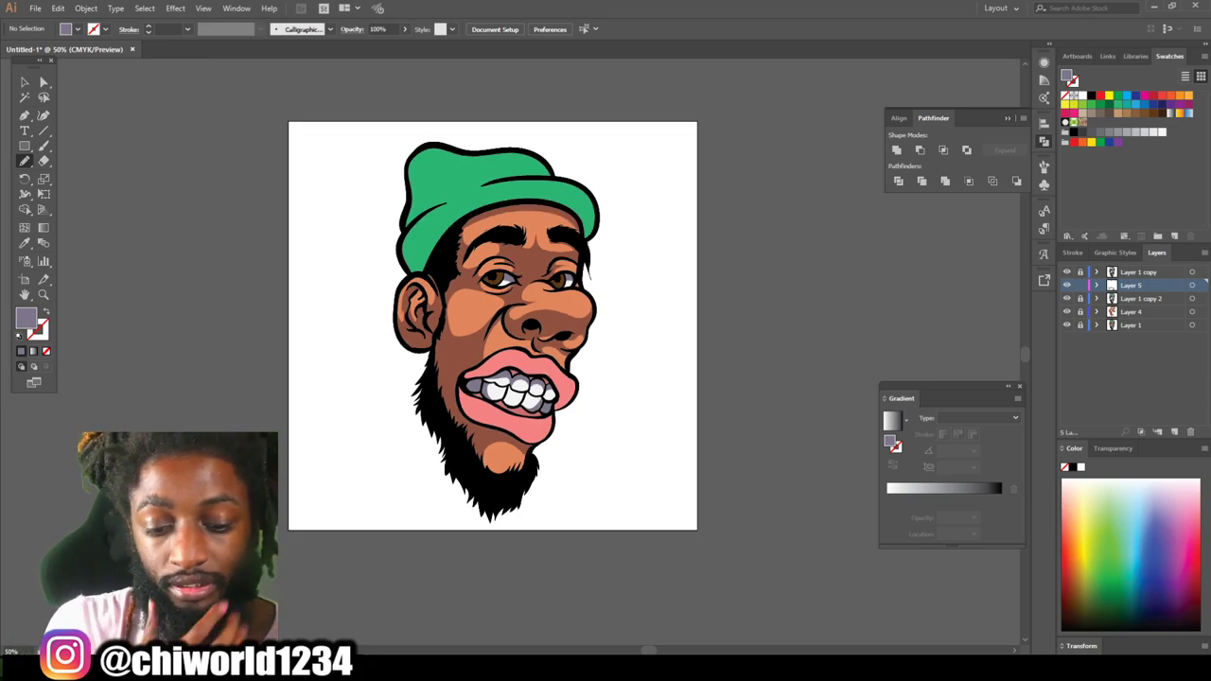
scroll(491, 325, "down", 2)
key("ctrl+plus")
key("ctrl+plus")
key("ctrl+plus")
key("ctrl+plus")
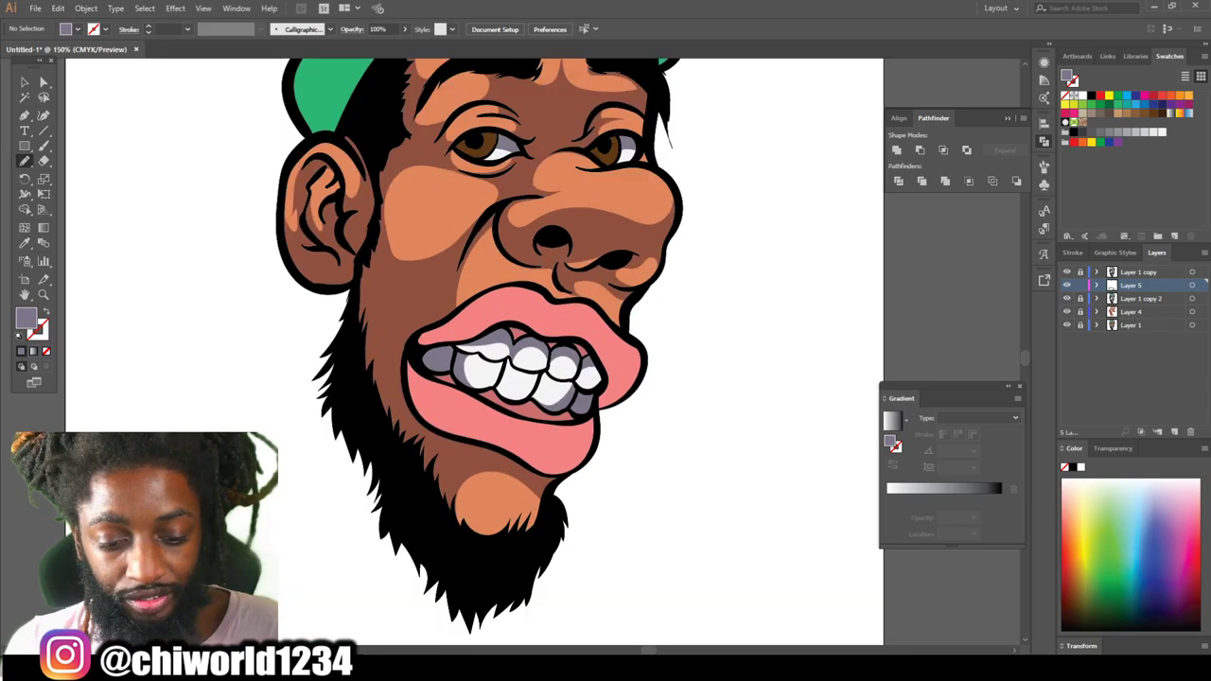
key("i")
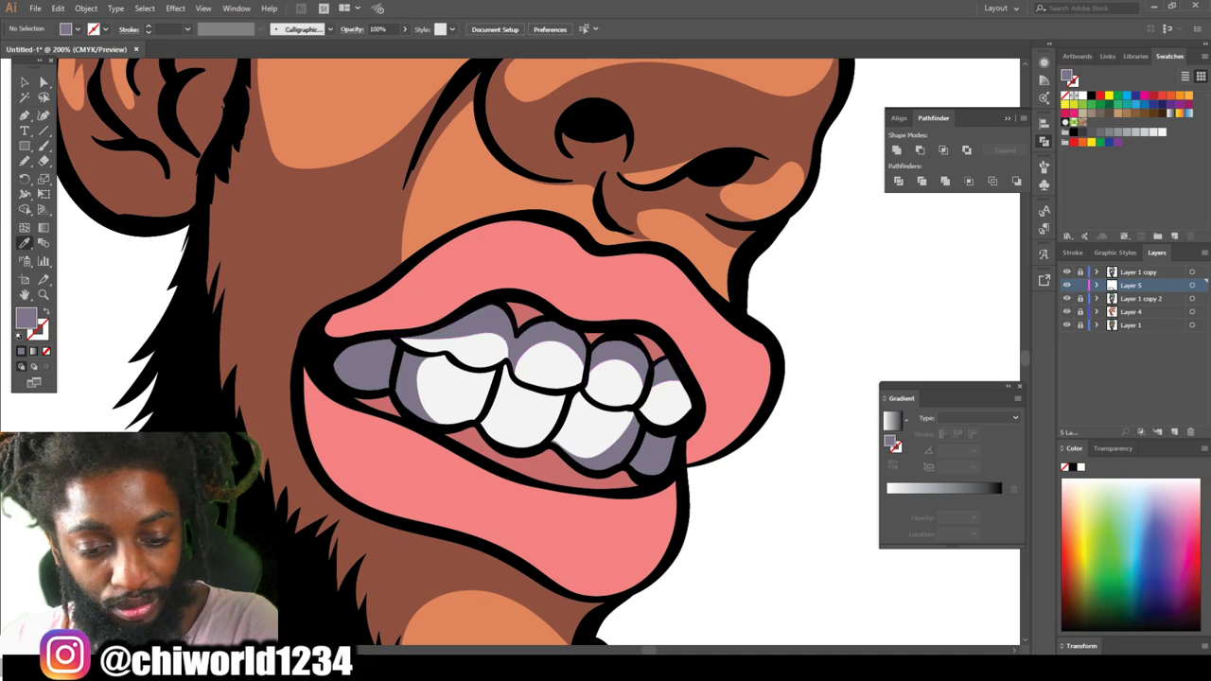
left_click(530, 255)
double_click(27, 318)
mouse_move(89, 52)
left_mouse_down()
mouse_move(68, 112)
mouse_move(86, 113)
left_mouse_up()
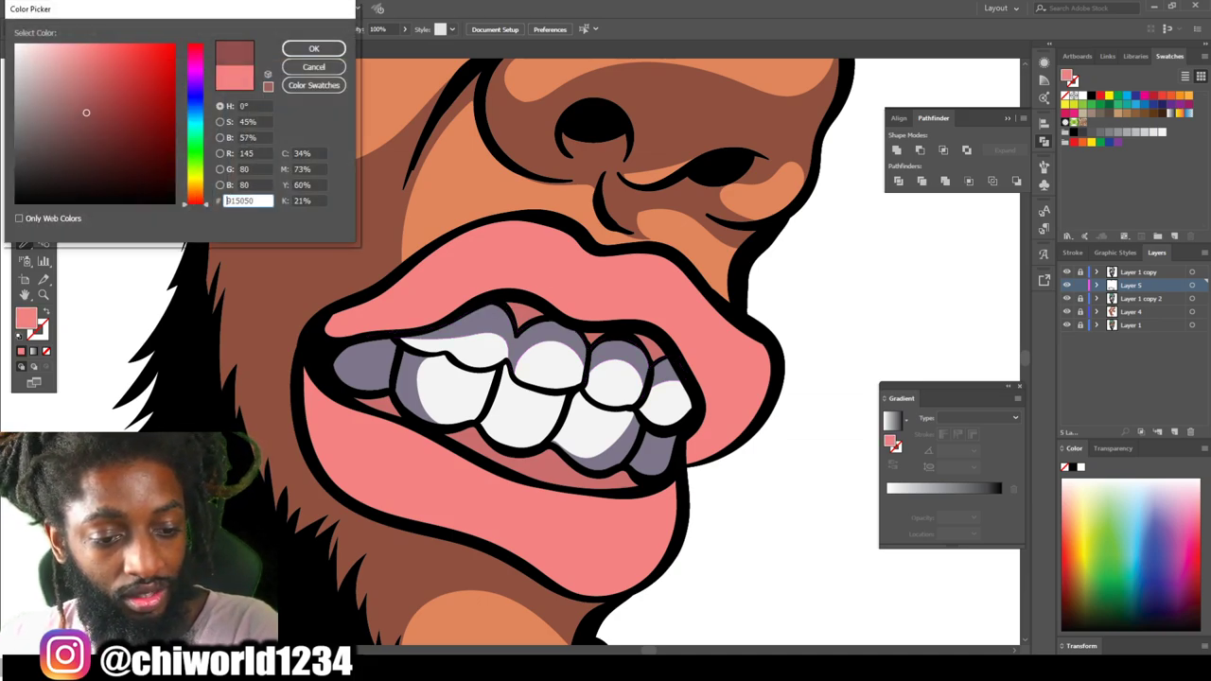
key("Return")
Draw muted red shadows with the Pencil along the upper lip's lower edge and far corner, and along the lower lip.
key("b")
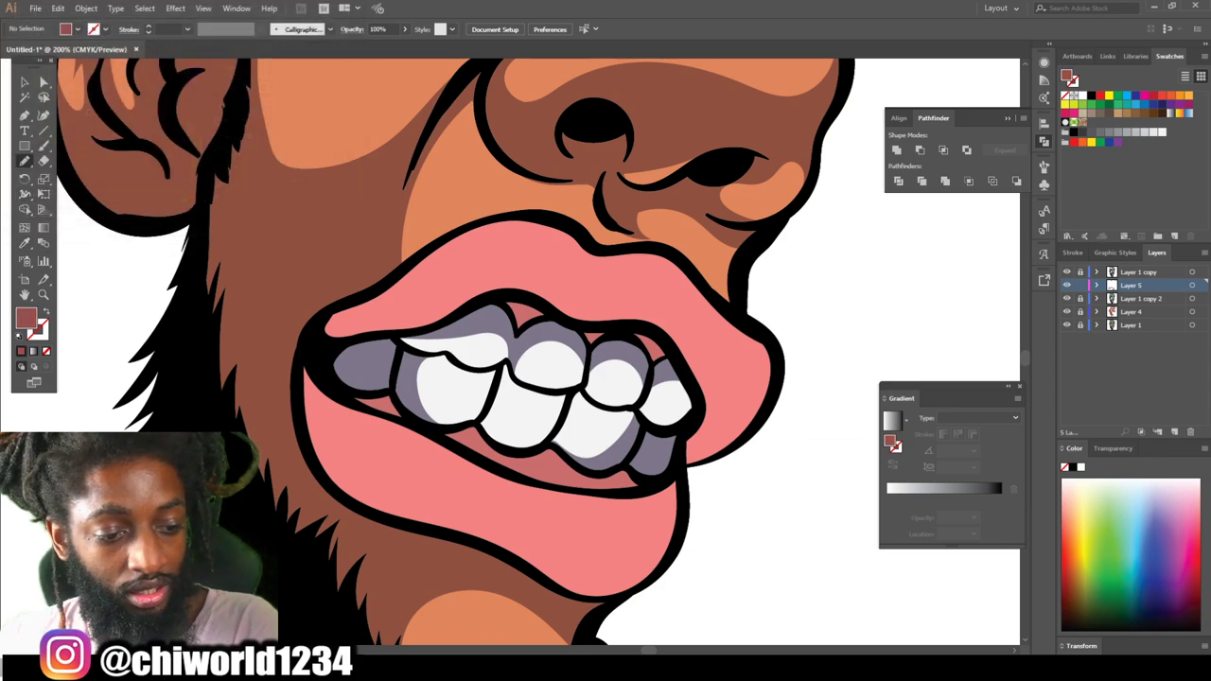
left_click_drag(319, 339, 378, 339)
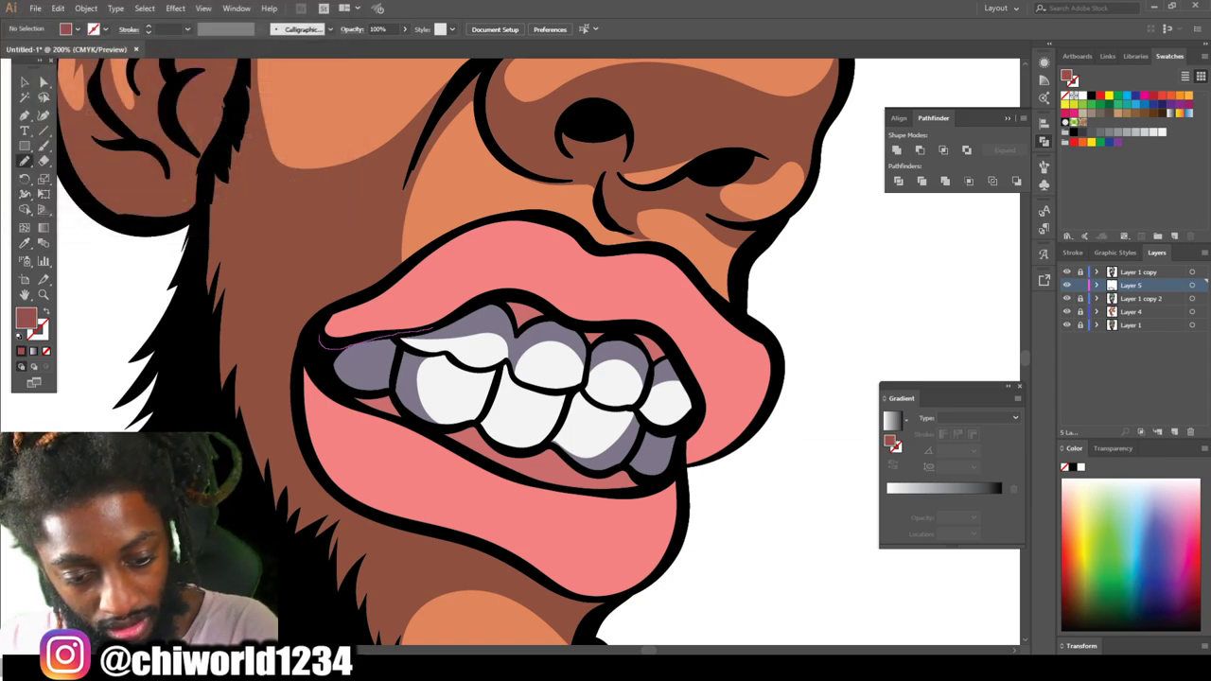
mouse_move(541, 305)
left_mouse_down()
mouse_move(640, 331)
mouse_move(678, 366)
mouse_move(697, 399)
left_mouse_up()
left_click_drag(709, 460, 768, 409)
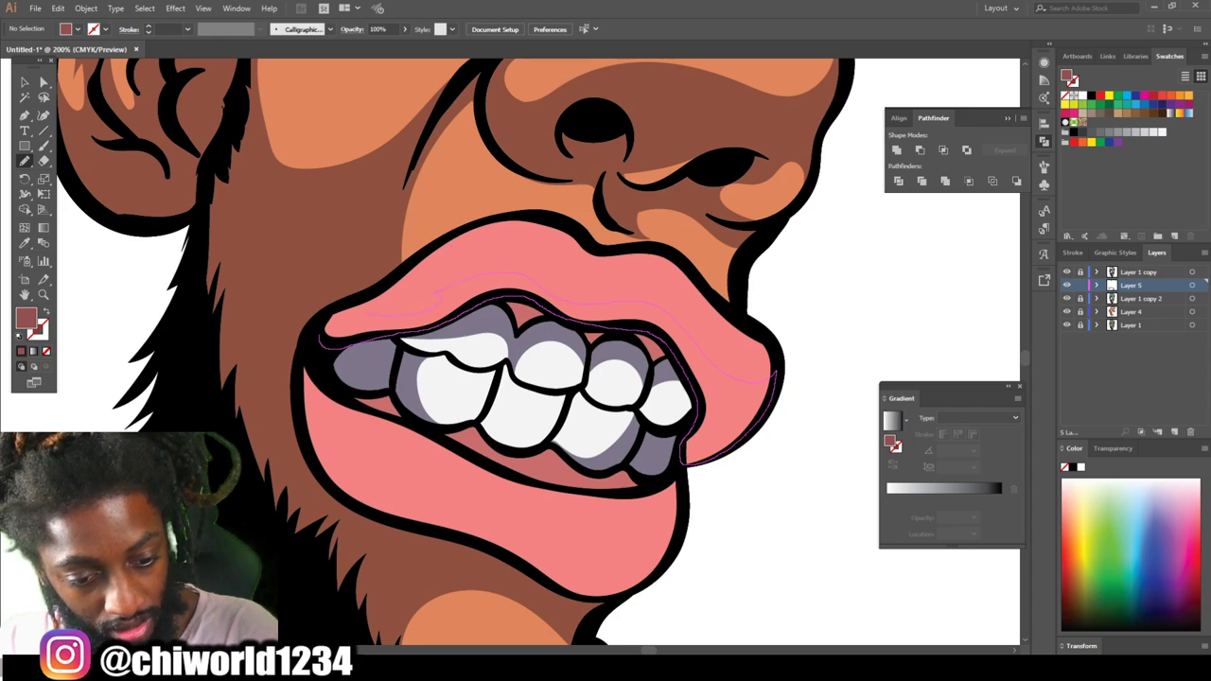
left_click_drag(365, 314, 323, 333)
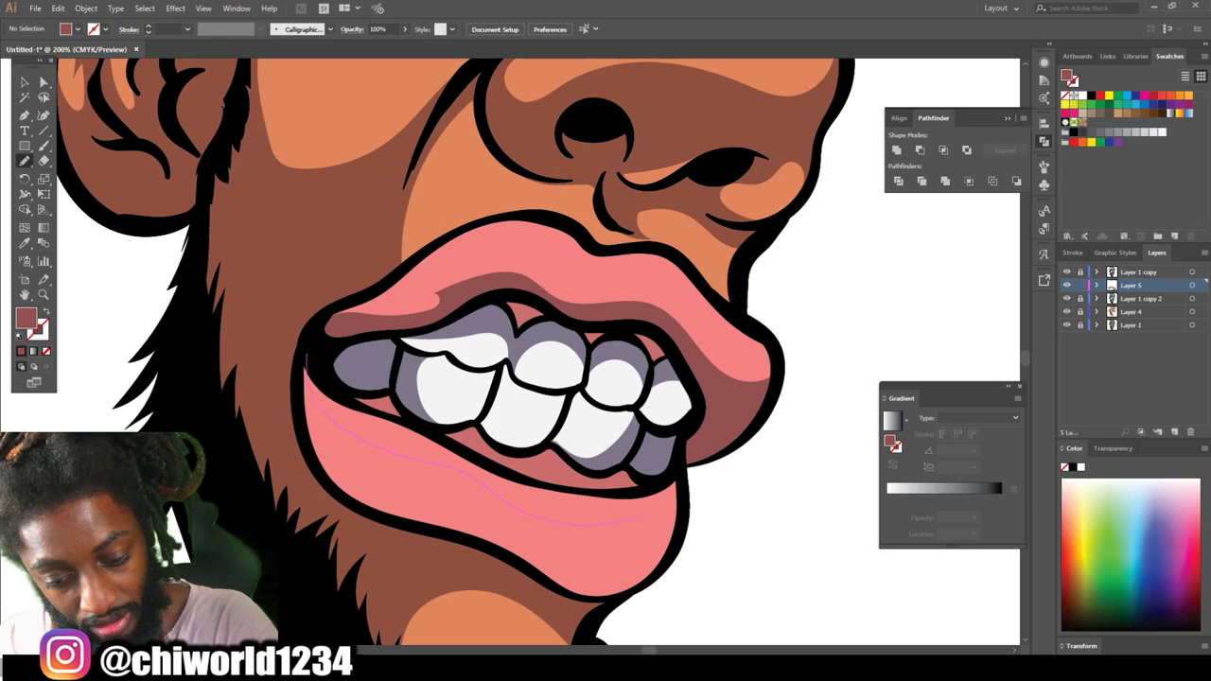
mouse_move(668, 547)
left_mouse_down()
mouse_move(680, 480)
mouse_move(581, 494)
mouse_move(484, 466)
mouse_move(354, 406)
mouse_move(308, 358)
left_mouse_up()
Sample the brown of the iris and darken the fill to a very deep brown.
key("ctrl+minus")
key("ctrl+minus")
key("ctrl+minus")
key("ctrl+minus")
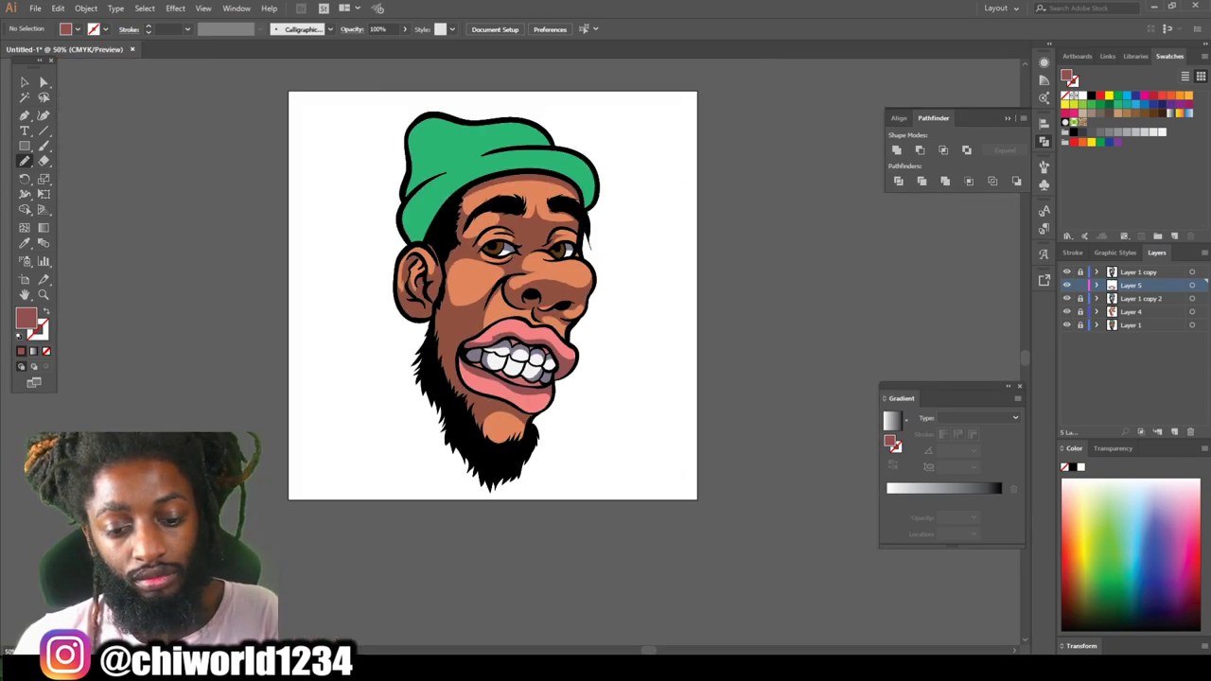
scroll(493, 326, "up", 3)
key("ctrl+plus")
key("ctrl+plus")
key("ctrl+plus")
key("ctrl+plus")
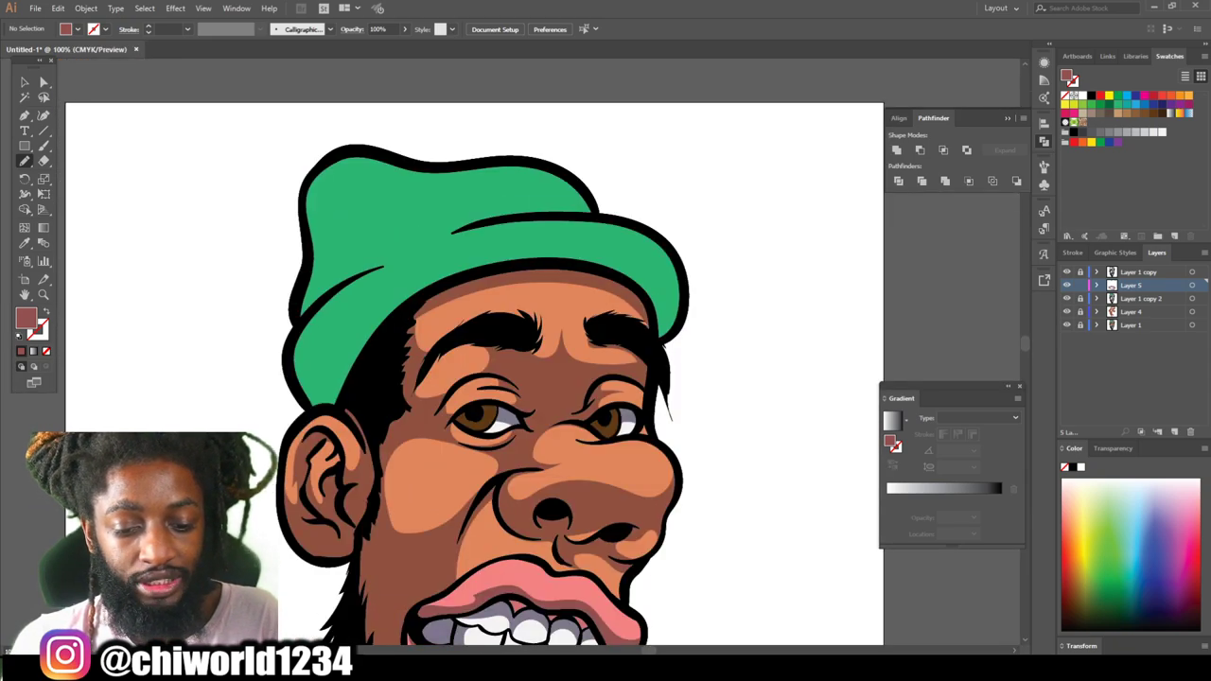
scroll(536, 352, "down", 2)
key("i")
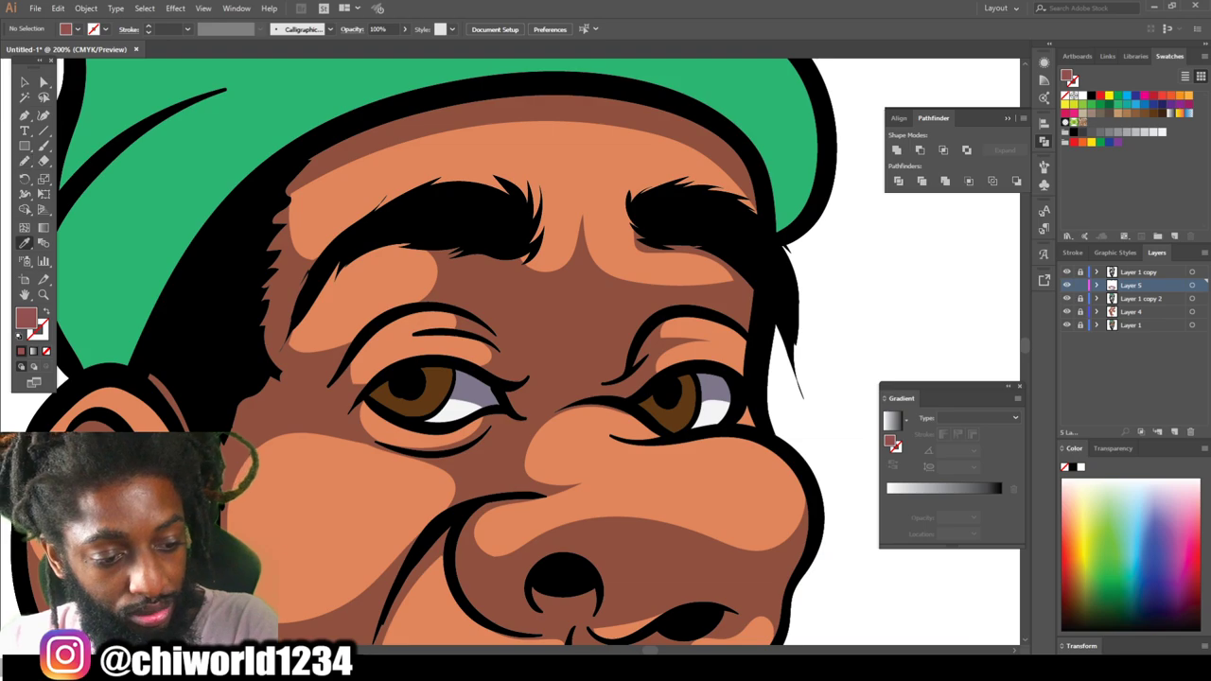
left_click(431, 397)
double_click(27, 318)
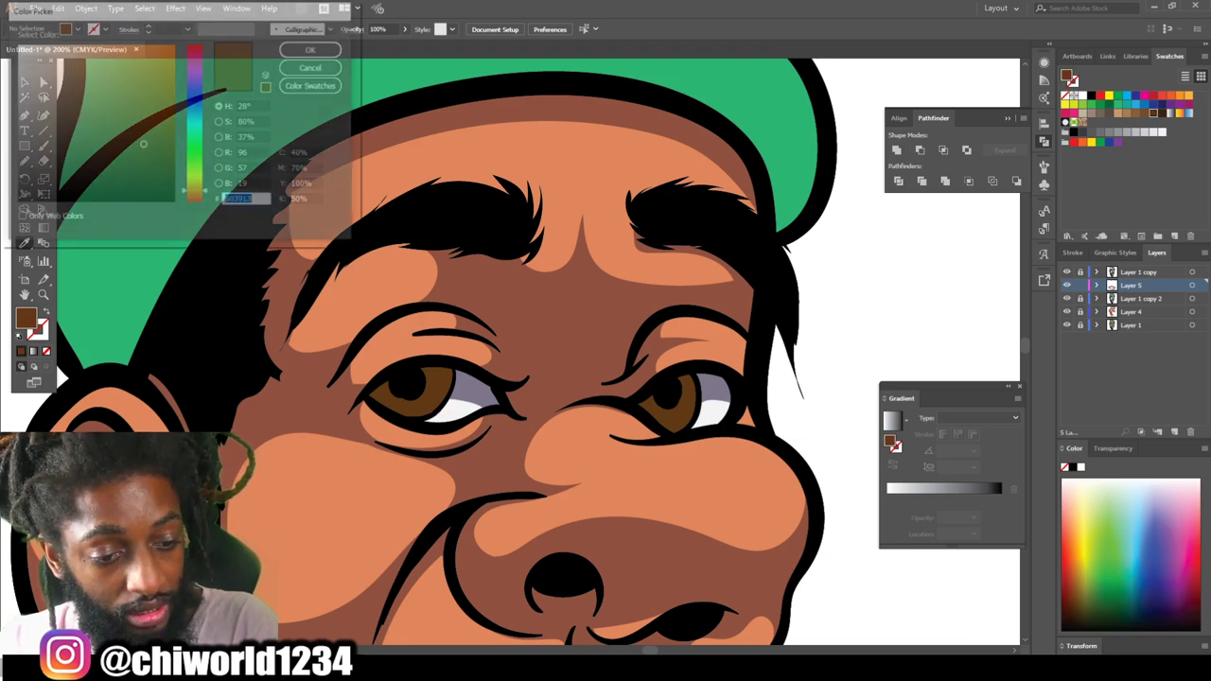
left_click_drag(143, 145, 162, 166)
left_click(313, 48)
Draw dark brown shadows over the upper part of both irises with the Pencil, leaving the lower parts lighter.
key("b")
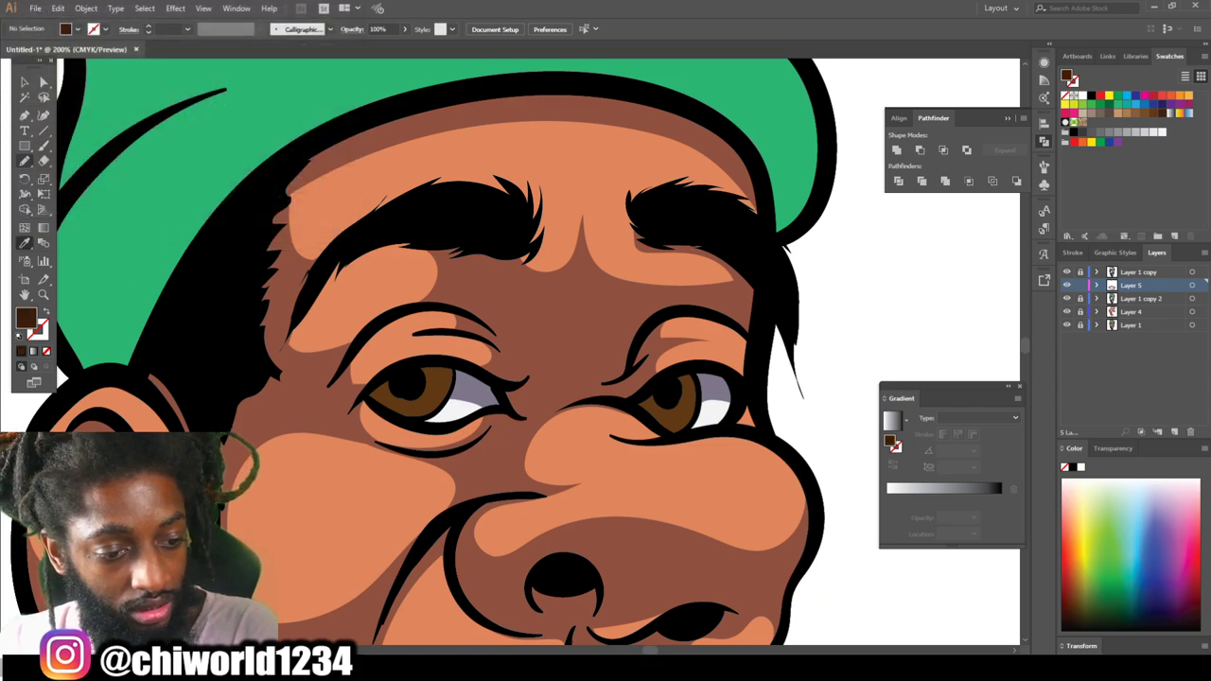
scroll(538, 351, "down", 1)
key("ctrl+plus")
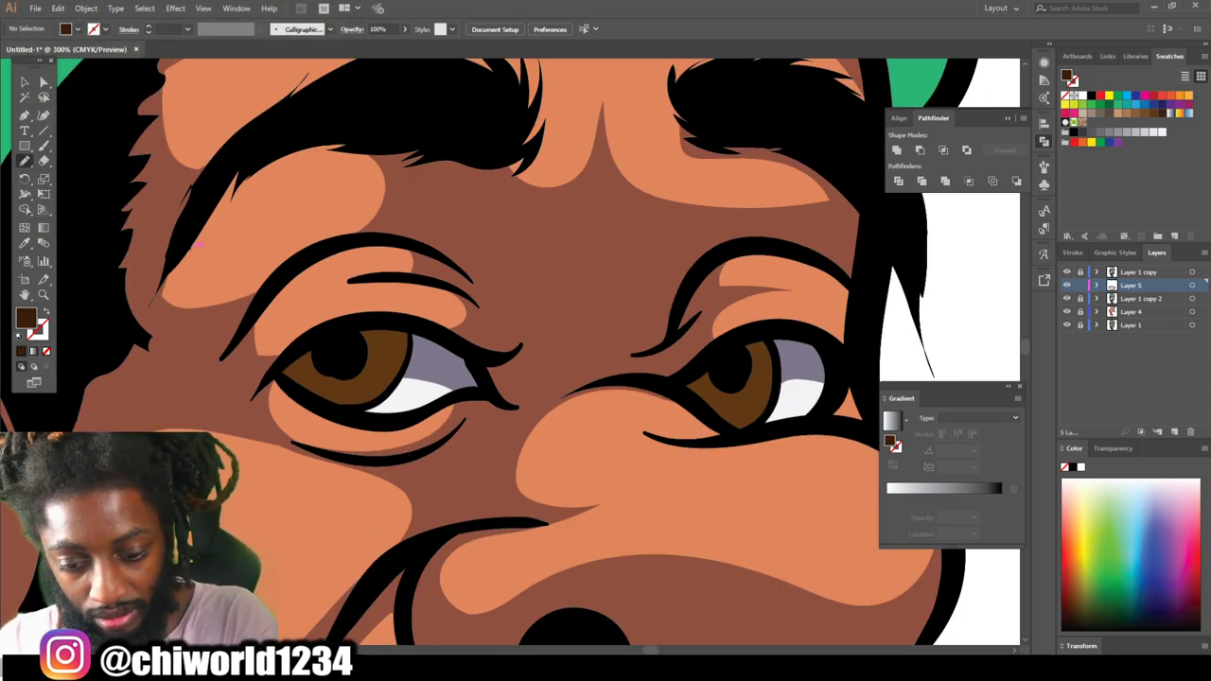
mouse_move(679, 386)
left_mouse_down()
mouse_move(713, 412)
mouse_move(723, 385)
mouse_move(757, 379)
mouse_move(773, 403)
left_mouse_up()
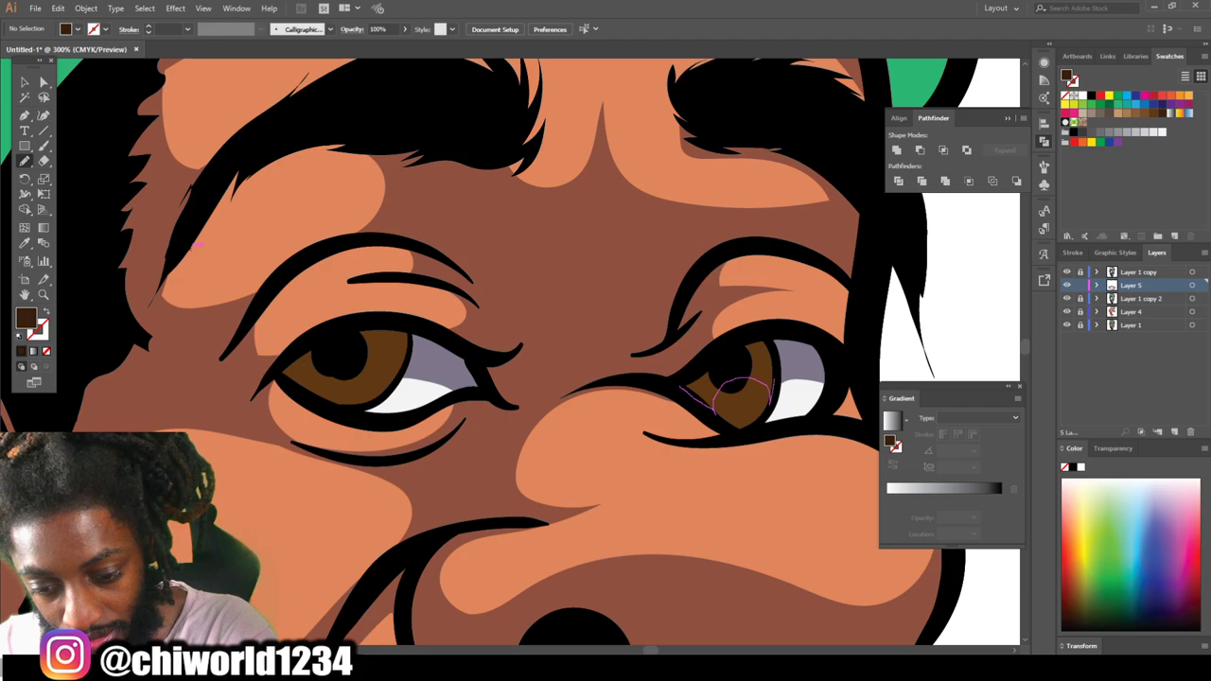
mouse_move(764, 337)
left_mouse_down()
mouse_move(681, 385)
mouse_move(695, 397)
mouse_move(706, 369)
left_mouse_up()
mouse_move(302, 389)
left_mouse_down()
mouse_move(339, 366)
mouse_move(398, 383)
left_mouse_up()
left_click_drag(380, 323, 284, 369)
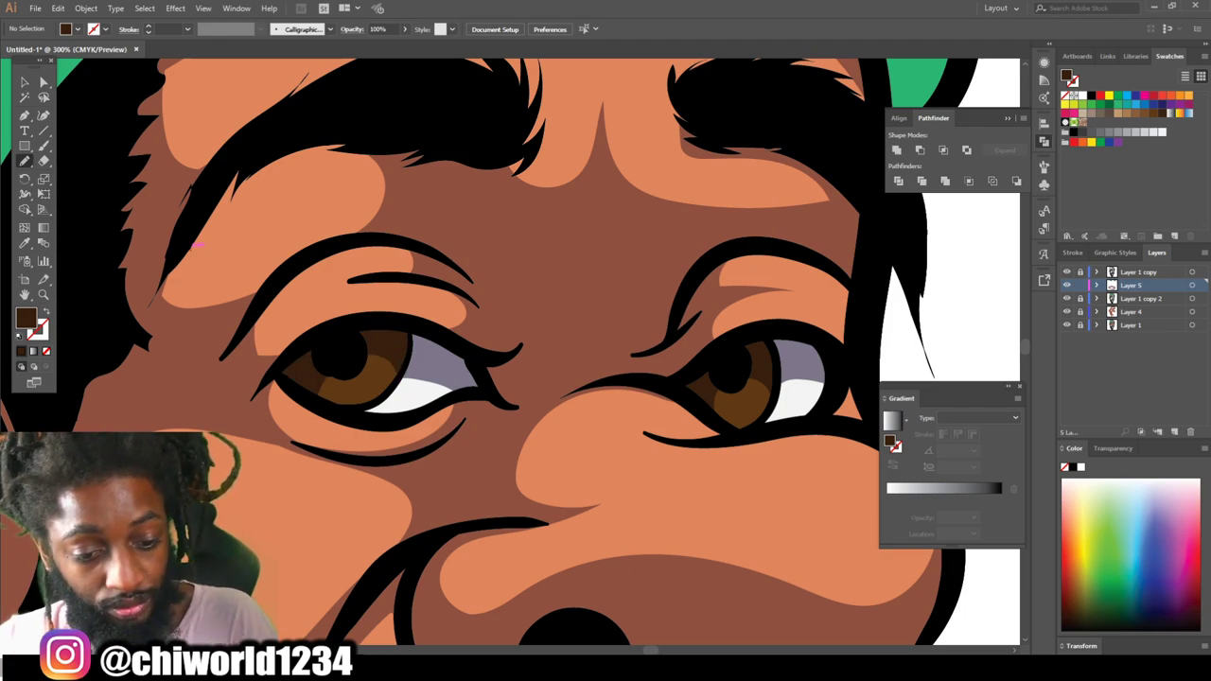
Sample the hat's green and darken the fill to a deep green.
key("ctrl+minus")
key("ctrl+minus")
key("ctrl+minus")
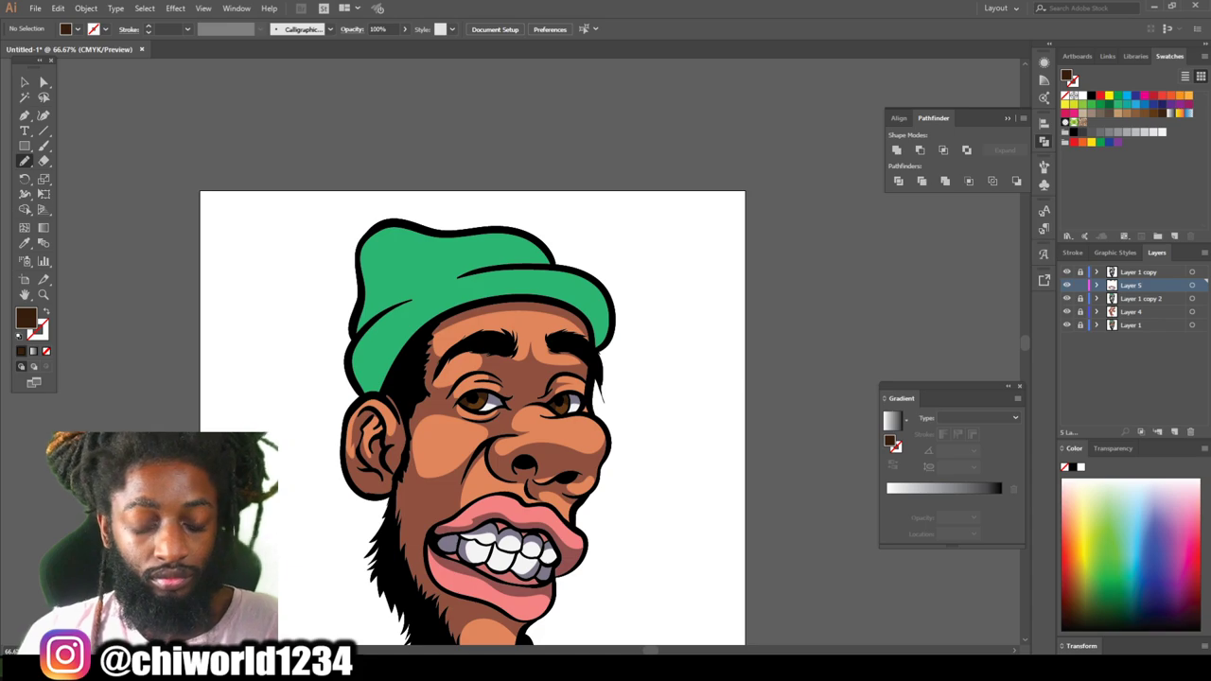
left_click(25, 243)
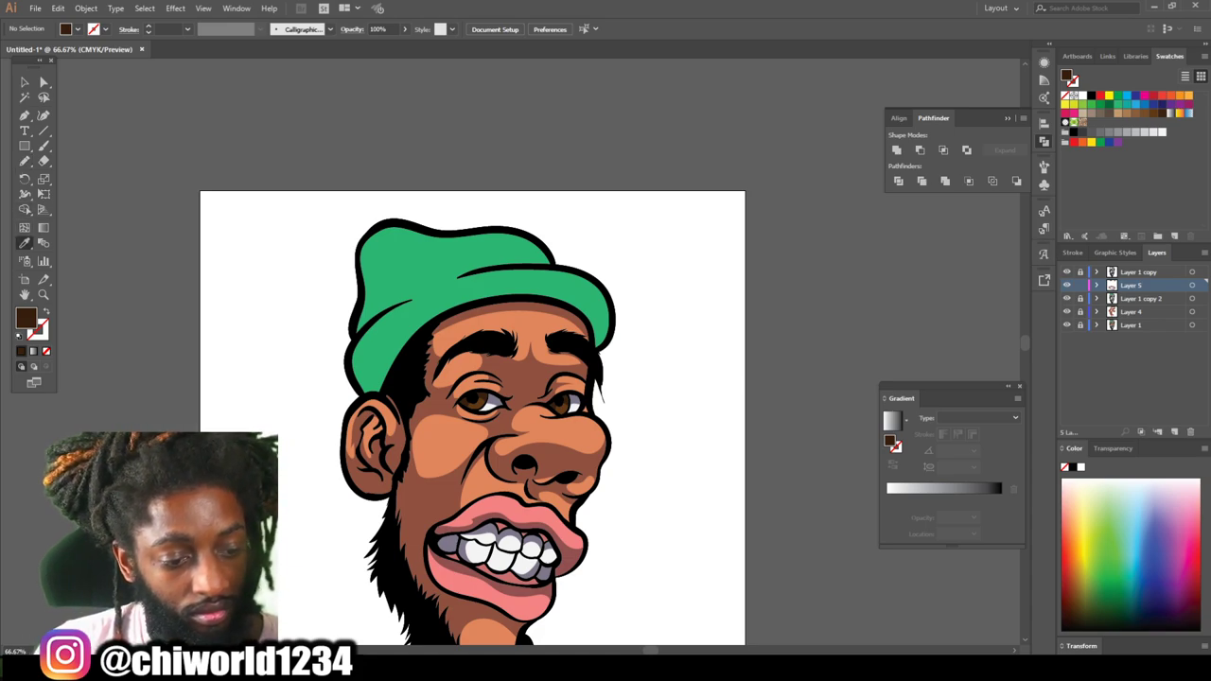
left_click(402, 344)
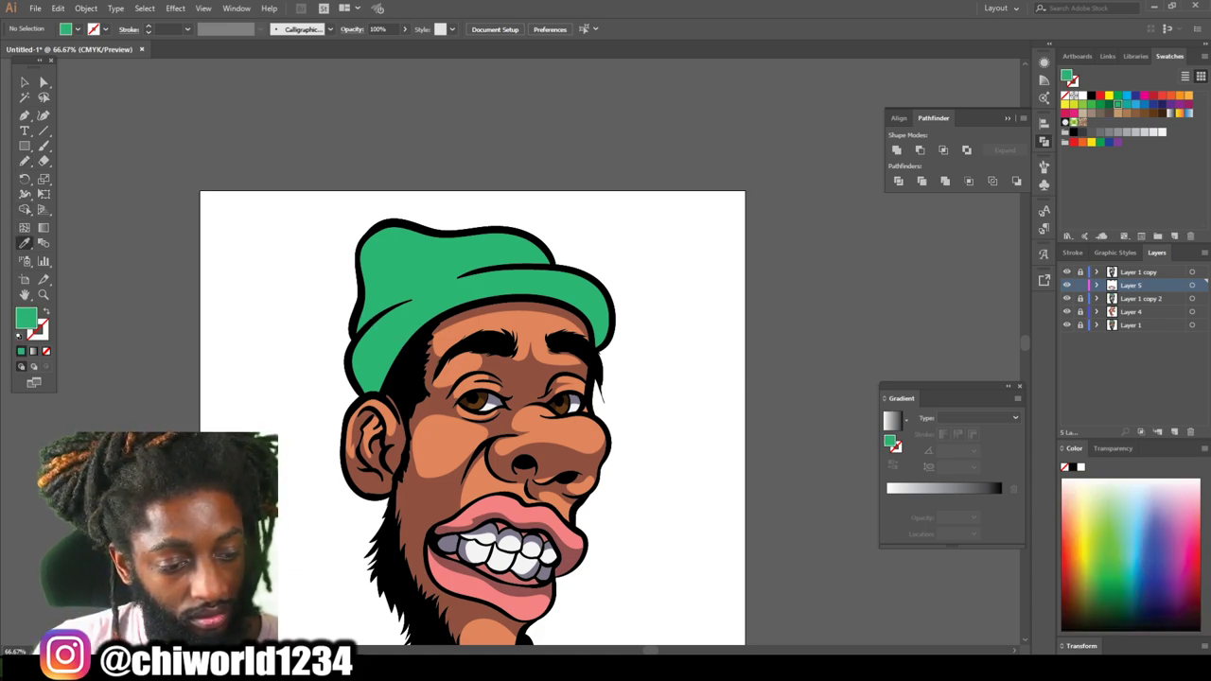
double_click(27, 317)
left_click_drag(149, 155, 147, 153)
left_click(313, 49)
Draw dark green shadows along the hat brim's lower edge and across the crown above the brim with the Pencil.
left_click(24, 161)
key("ctrl+equal")
key("ctrl+equal")
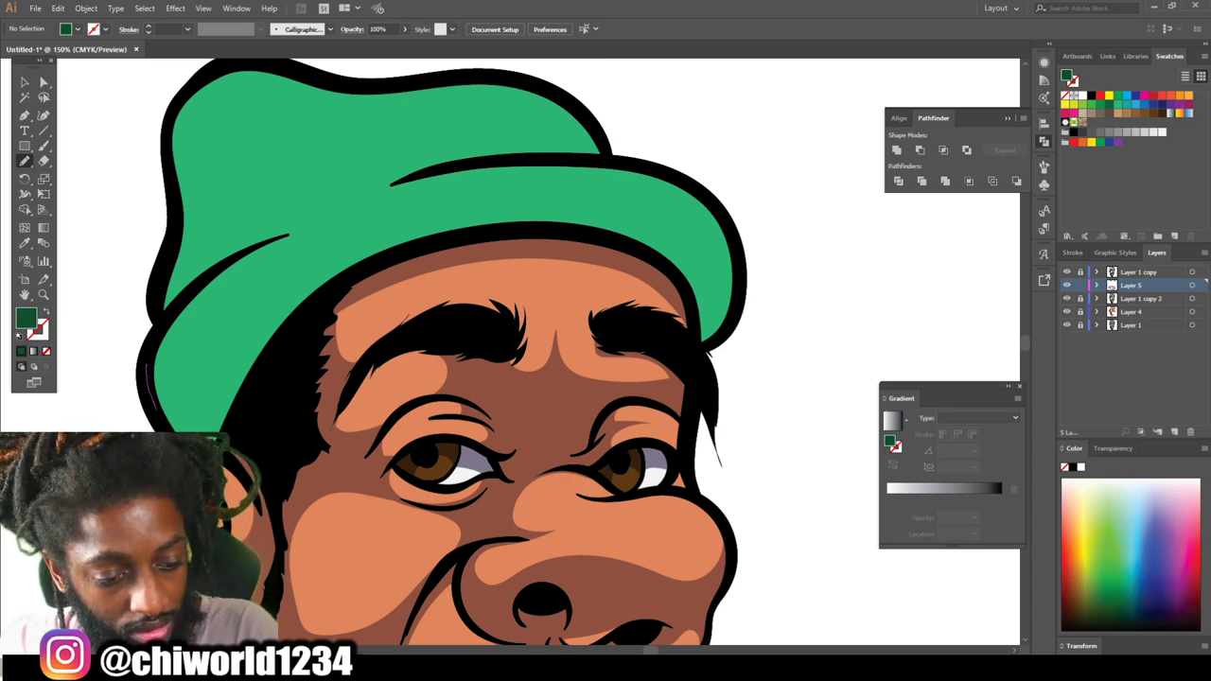
mouse_move(271, 373)
left_mouse_down()
mouse_move(386, 262)
mouse_move(536, 236)
mouse_move(652, 256)
mouse_move(694, 322)
mouse_move(742, 272)
left_mouse_up()
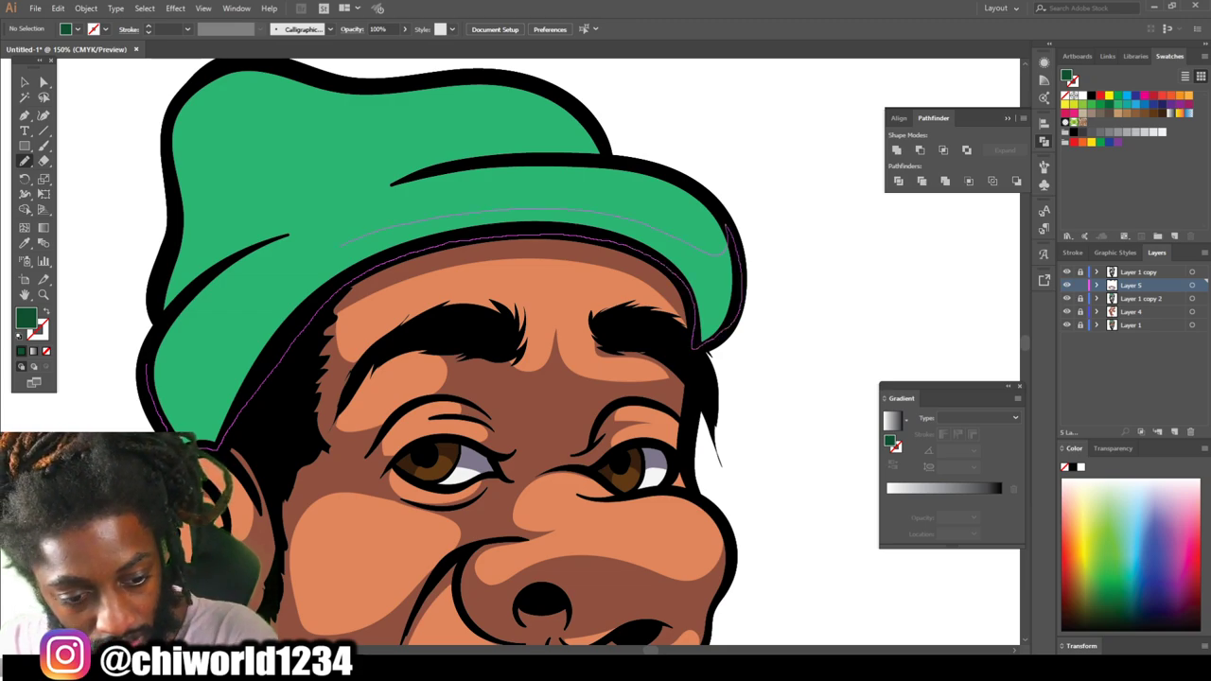
scroll(161, 337, "up", 2)
mouse_move(157, 352)
left_mouse_down()
mouse_move(161, 334)
mouse_move(162, 378)
mouse_move(289, 296)
mouse_move(573, 227)
mouse_move(586, 180)
mouse_move(500, 146)
mouse_move(487, 184)
mouse_move(274, 241)
mouse_move(179, 251)
mouse_move(161, 339)
left_mouse_up()
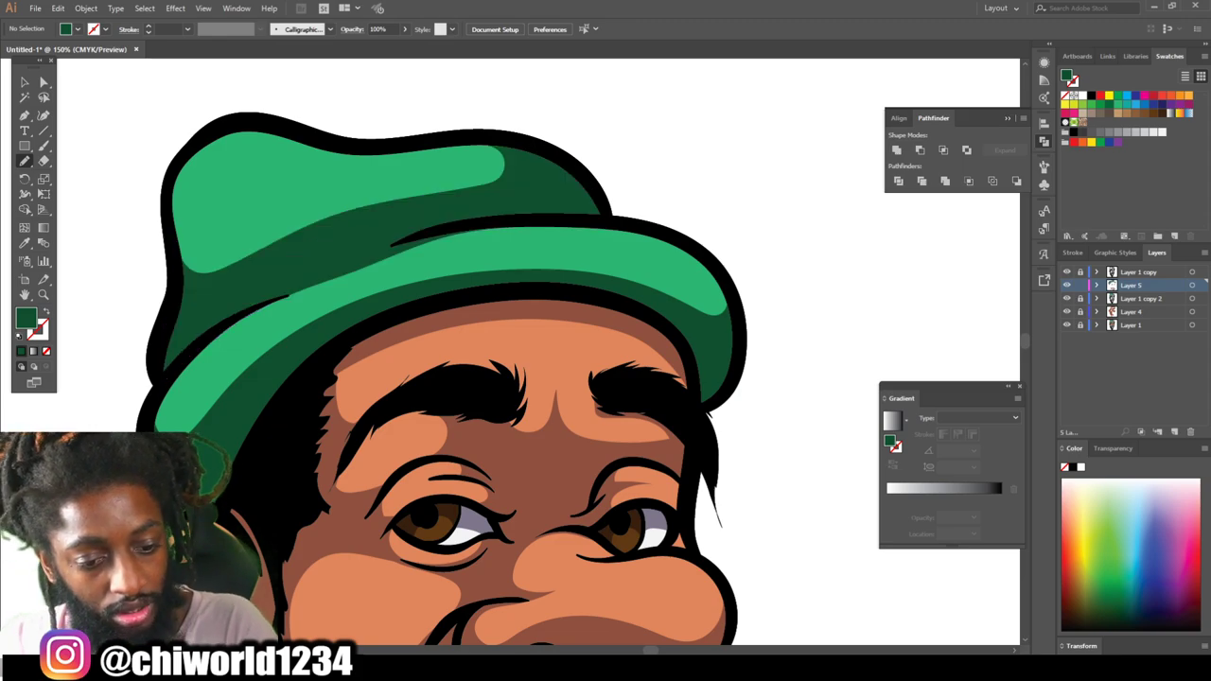
Add a new layer and move it to the top of the stack, above Layer 1 copy.
key("ctrl+minus")
key("ctrl+minus")
key("ctrl+minus")
key("ctrl+minus")
key("ctrl+minus")
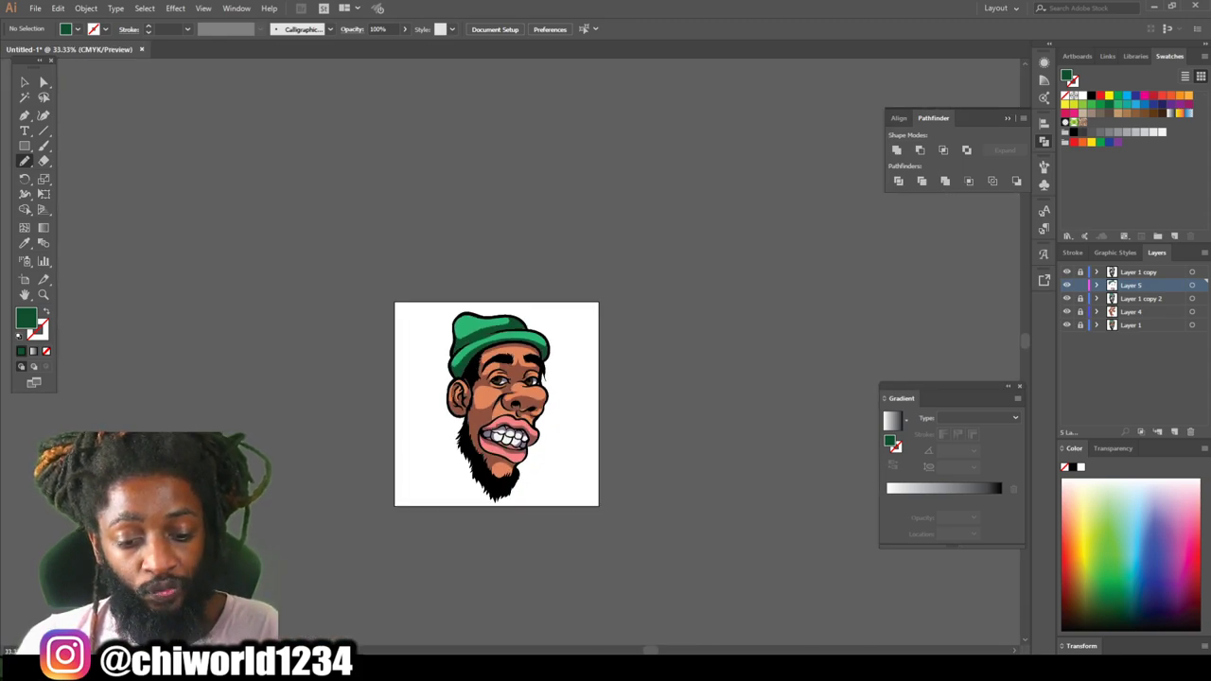
key("ctrl+equal")
key("ctrl+equal")
key("ctrl+equal")
scroll(472, 397, "down", 2)
scroll(473, 406, "down", 2)
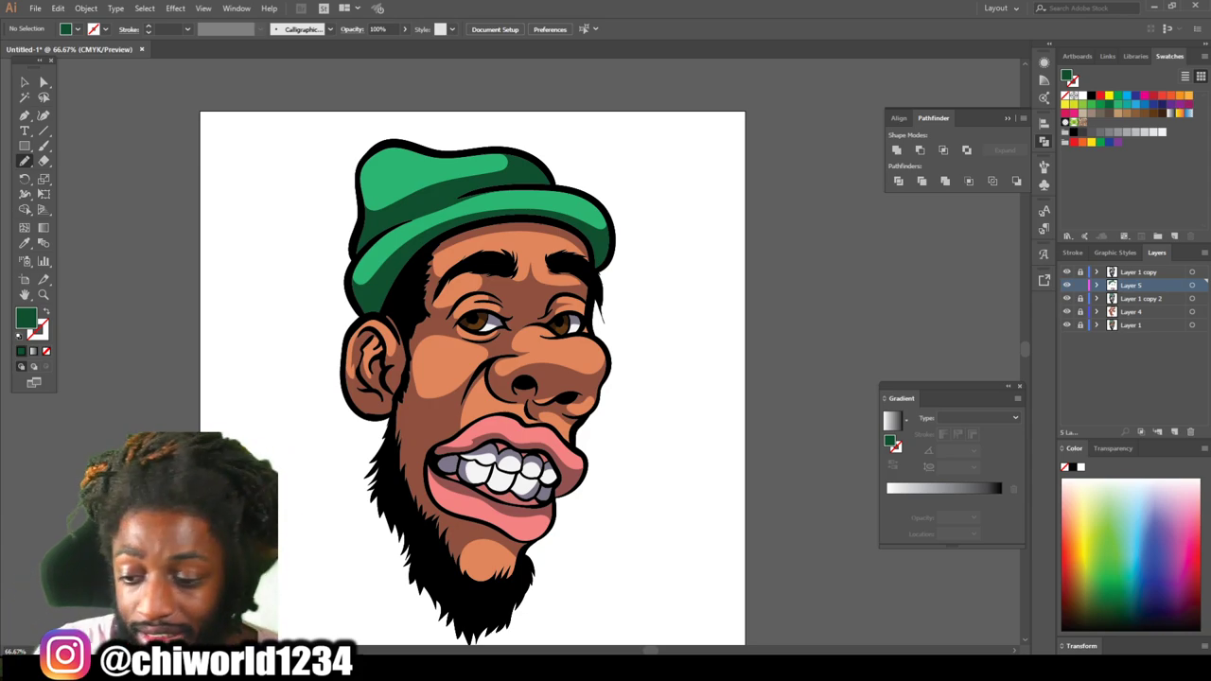
left_click(1174, 432)
left_click_drag(1135, 284, 1135, 267)
Set the fill to white (FFFFFF) and draw a small round highlight over the pupil edge of each eye with the Pencil.
scroll(510, 351, "down", 4)
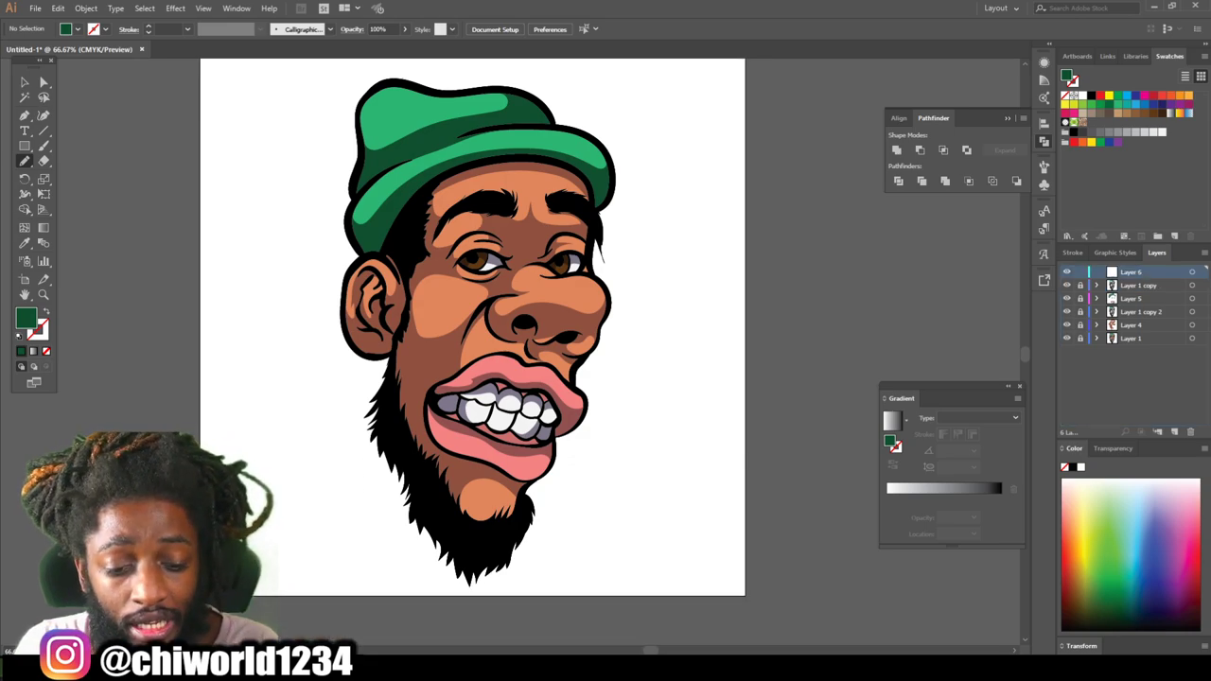
scroll(509, 351, "up", 5)
key("ctrl+equal")
key("ctrl+equal")
key("ctrl+equal")
key("ctrl+equal")
key("ctrl+equal")
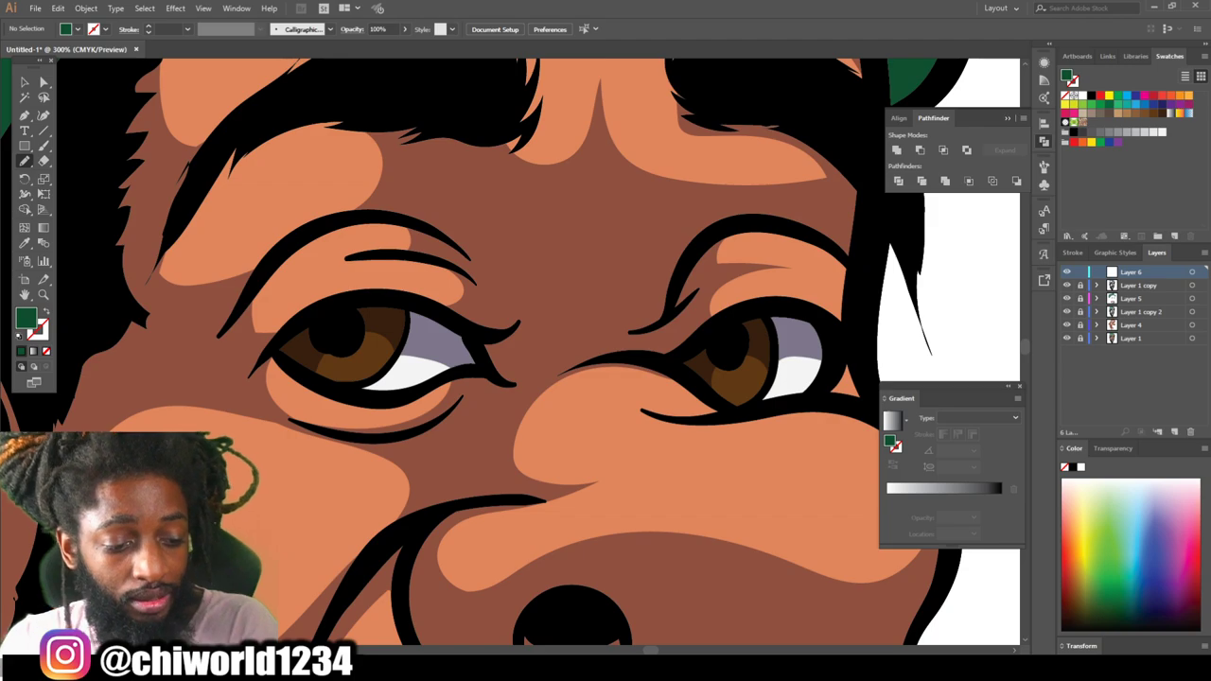
double_click(27, 318)
left_click_drag(57, 75, 16, 45)
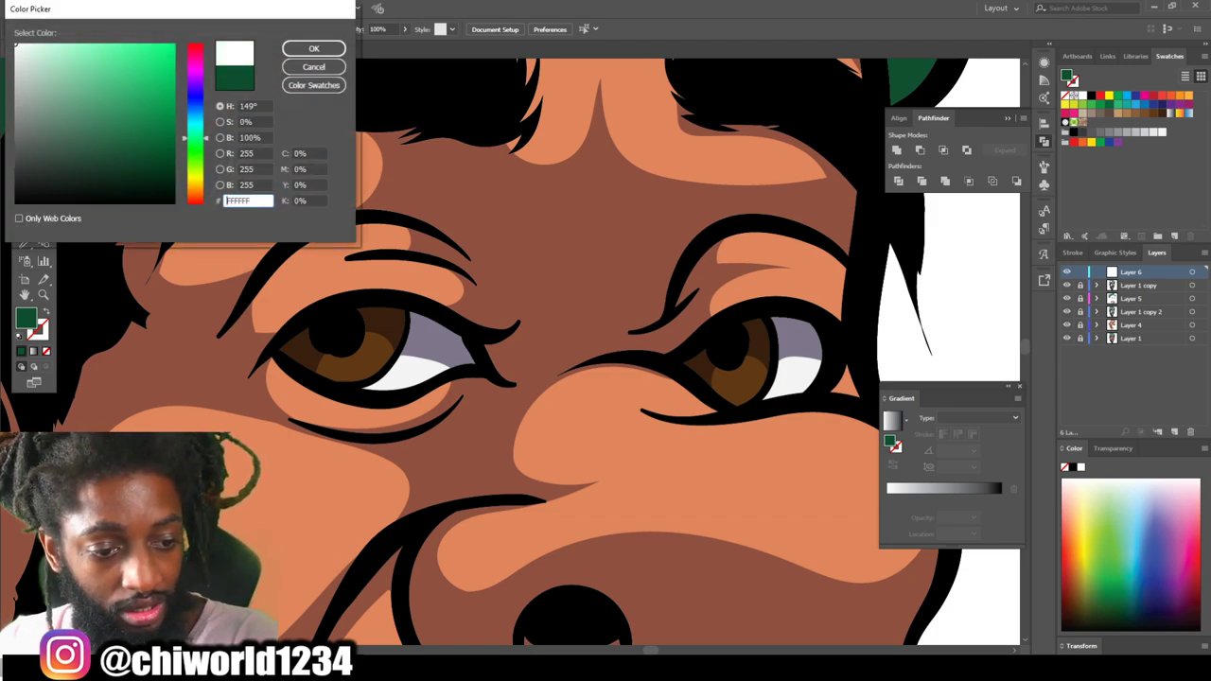
key("Return")
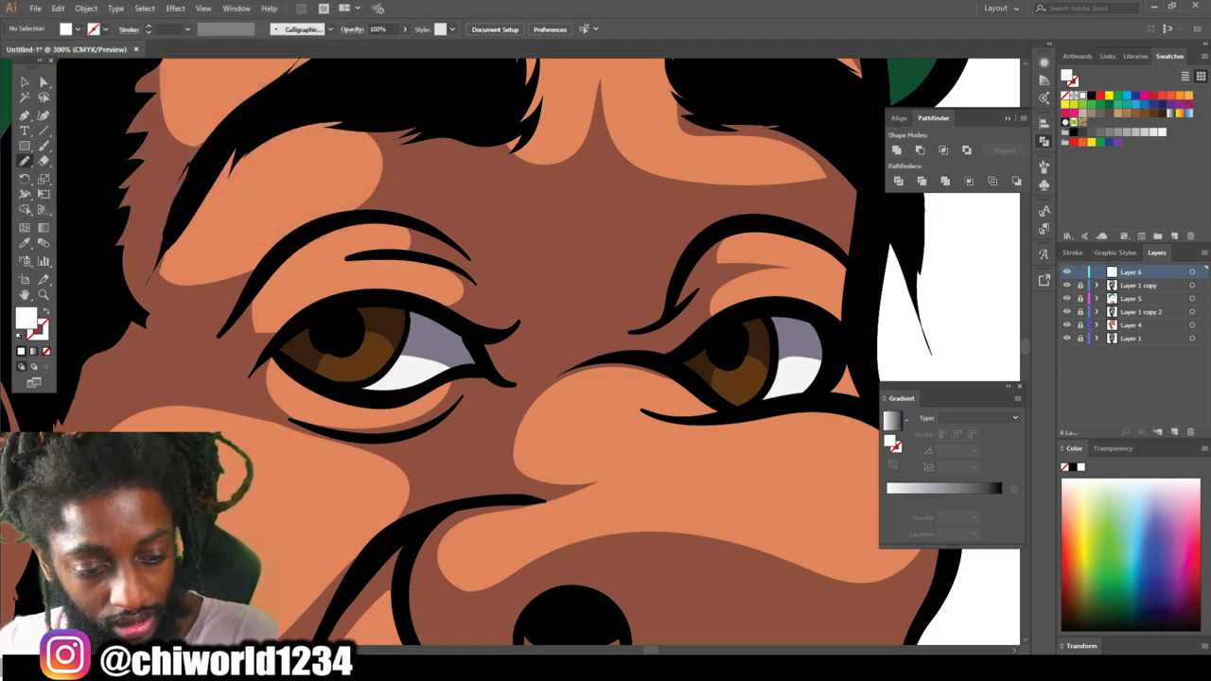
left_click(319, 335)
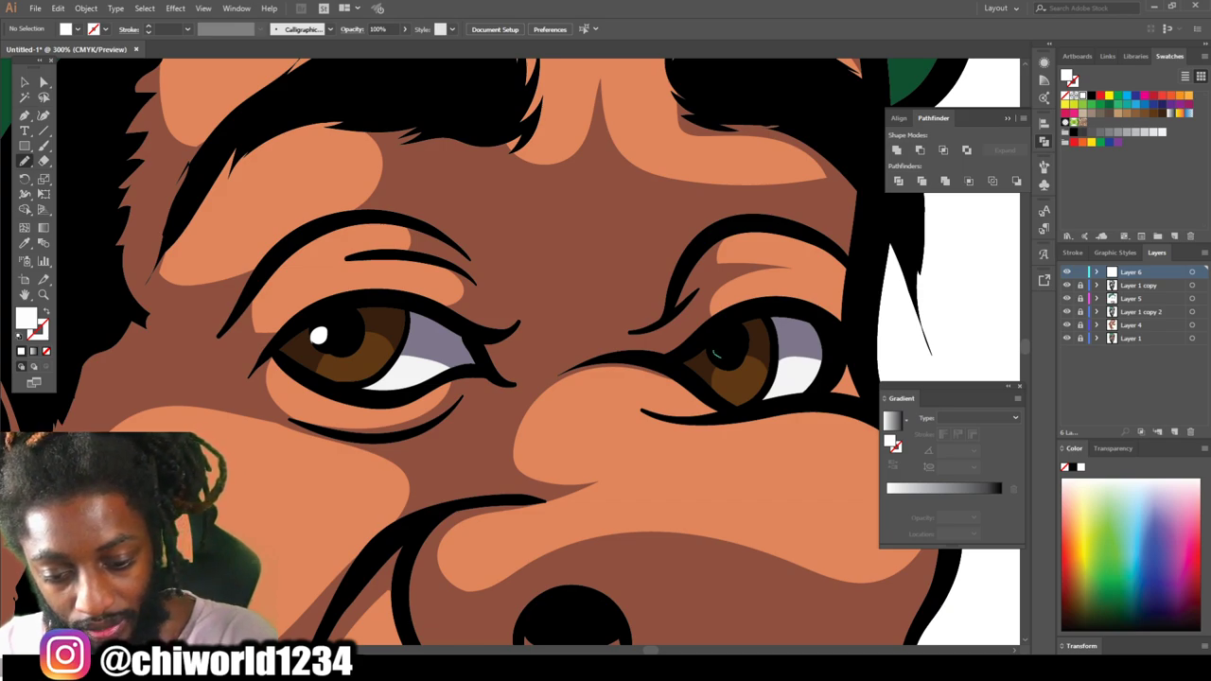
left_click(721, 349)
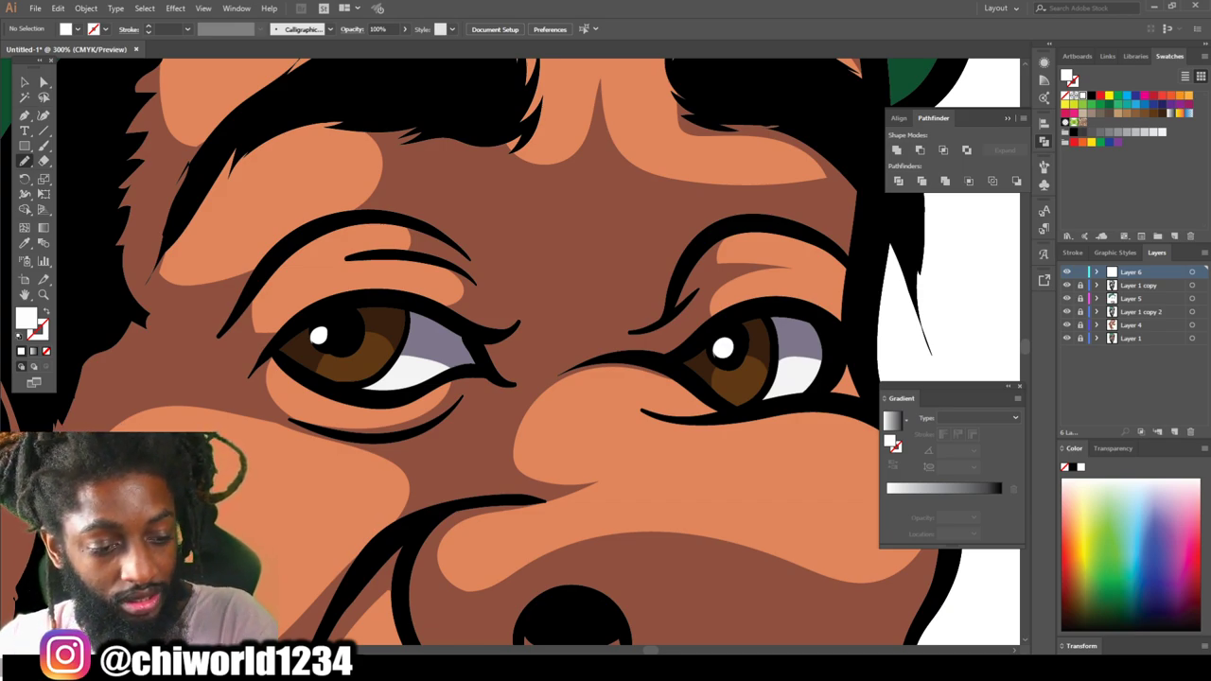
Sample the brown of the iris and lighten the fill to orange, D17D39.
key("i")
left_click(739, 378)
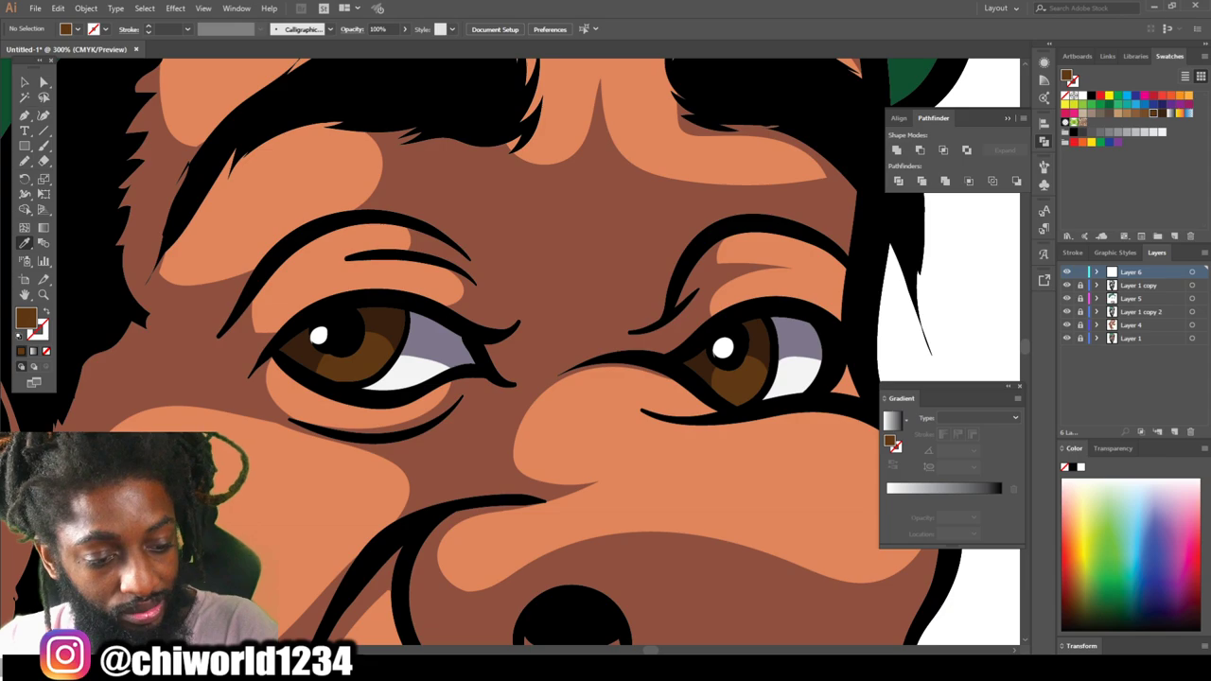
double_click(27, 318)
left_click_drag(142, 143, 131, 72)
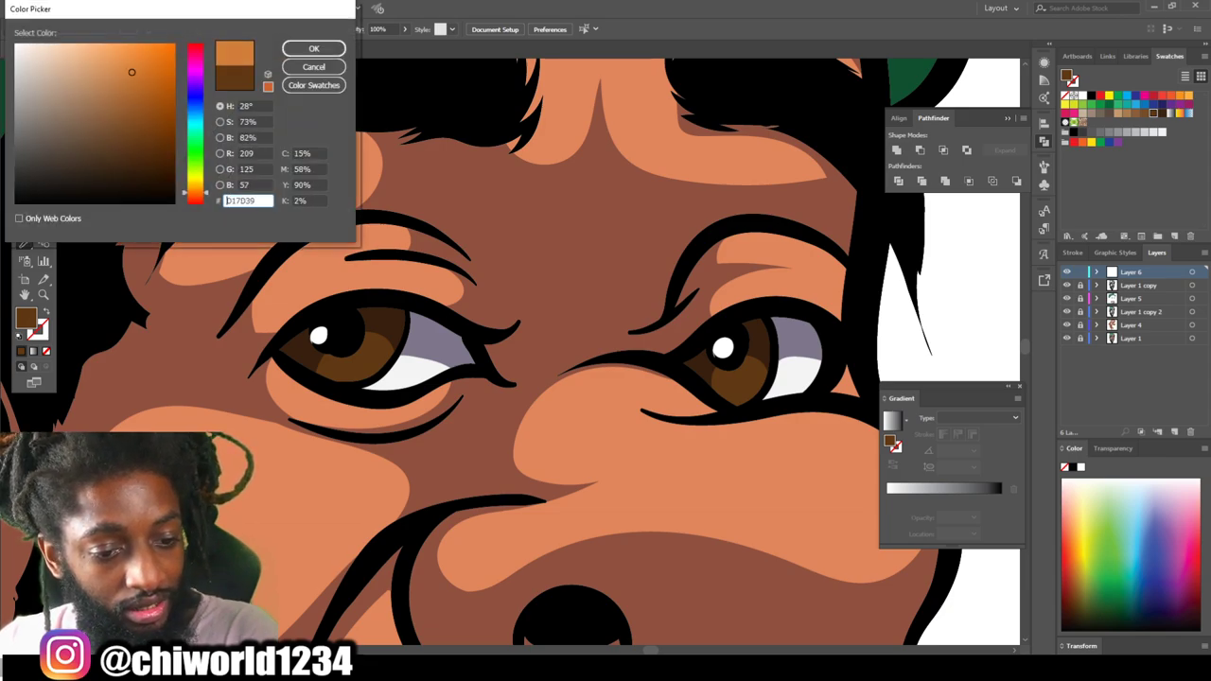
key("Return")
left_click(1153, 113)
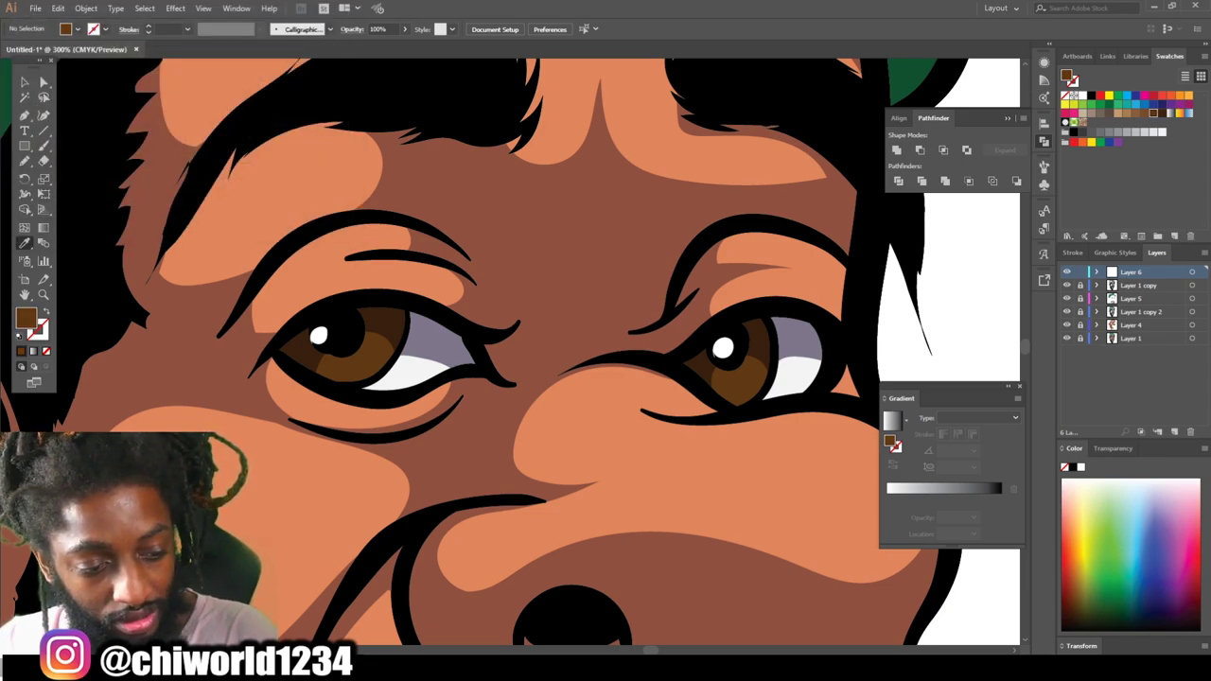
key("ctrl+z")
Draw small orange highlights in the lower part of both irises with the Pencil.
key("n")
mouse_move(348, 372)
left_mouse_down()
mouse_move(377, 348)
mouse_move(346, 373)
left_mouse_up()
mouse_move(744, 393)
left_mouse_down()
mouse_move(753, 380)
mouse_move(739, 392)
left_mouse_up()
key("ctrl+minus")
key("ctrl+minus")
key("ctrl+minus")
key("ctrl+minus")
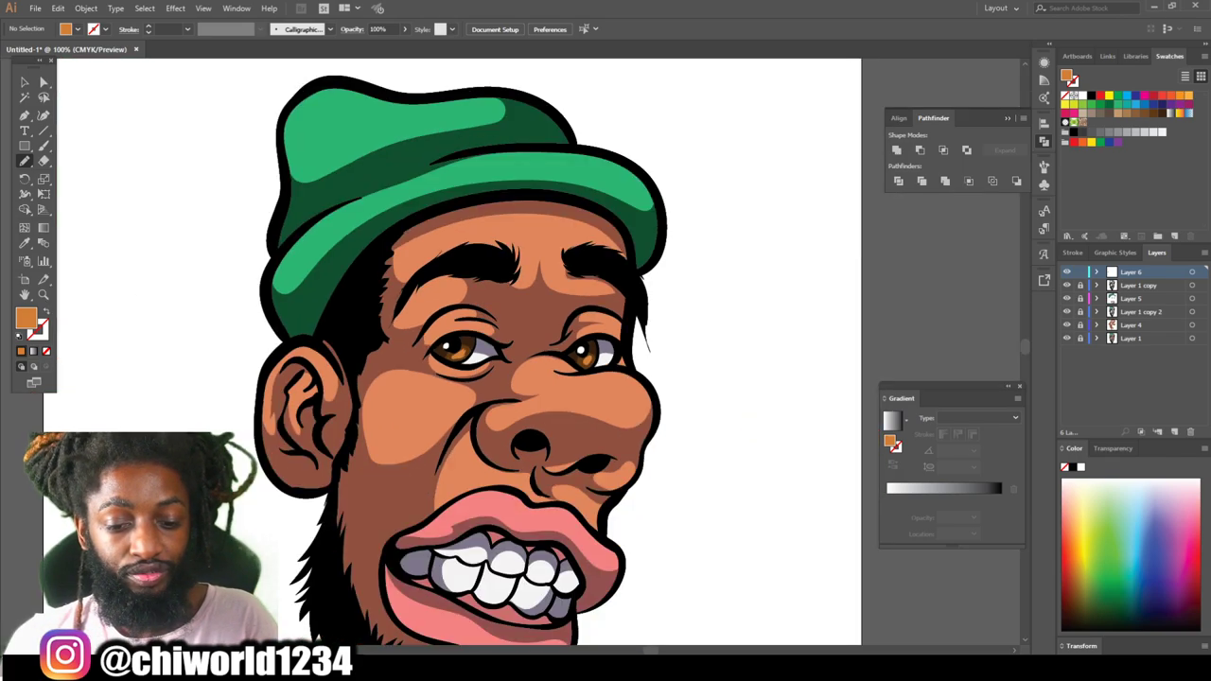
scroll(511, 352, "down", 1)
key("ctrl+plus")
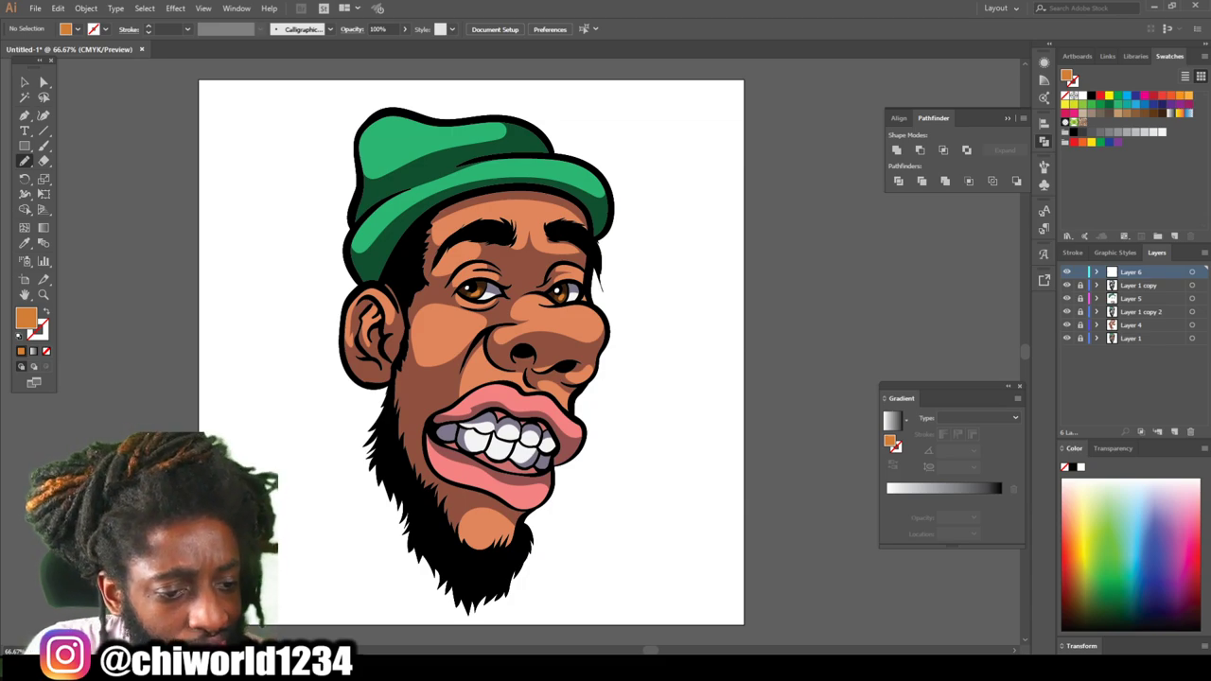
Export the drawing as a PNG named "pop" using all artboards, at High (300 ppi) with a transparent background.
left_click(35, 8)
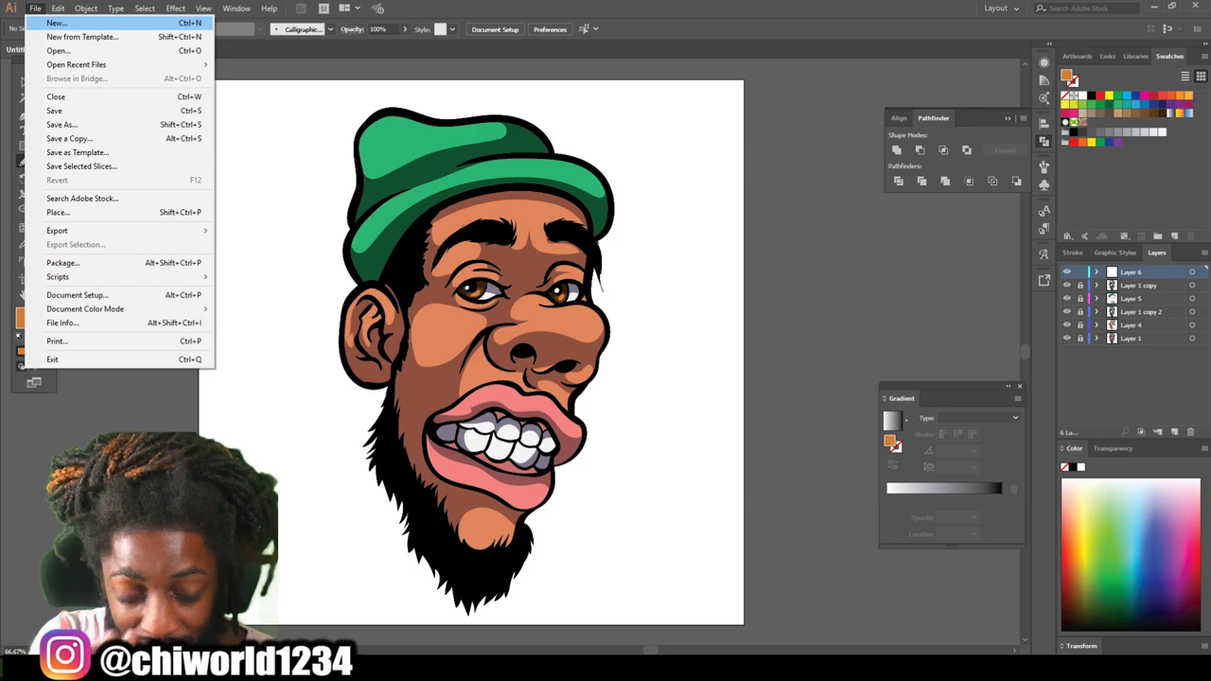
mouse_move(114, 230)
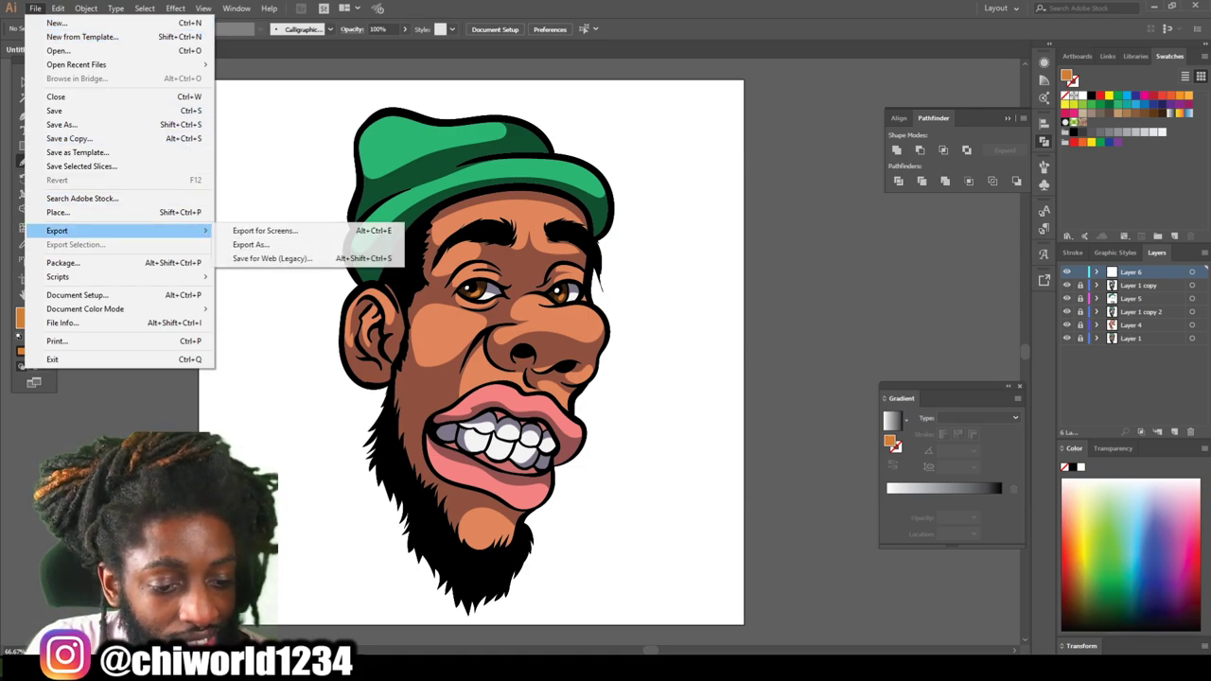
left_click(251, 244)
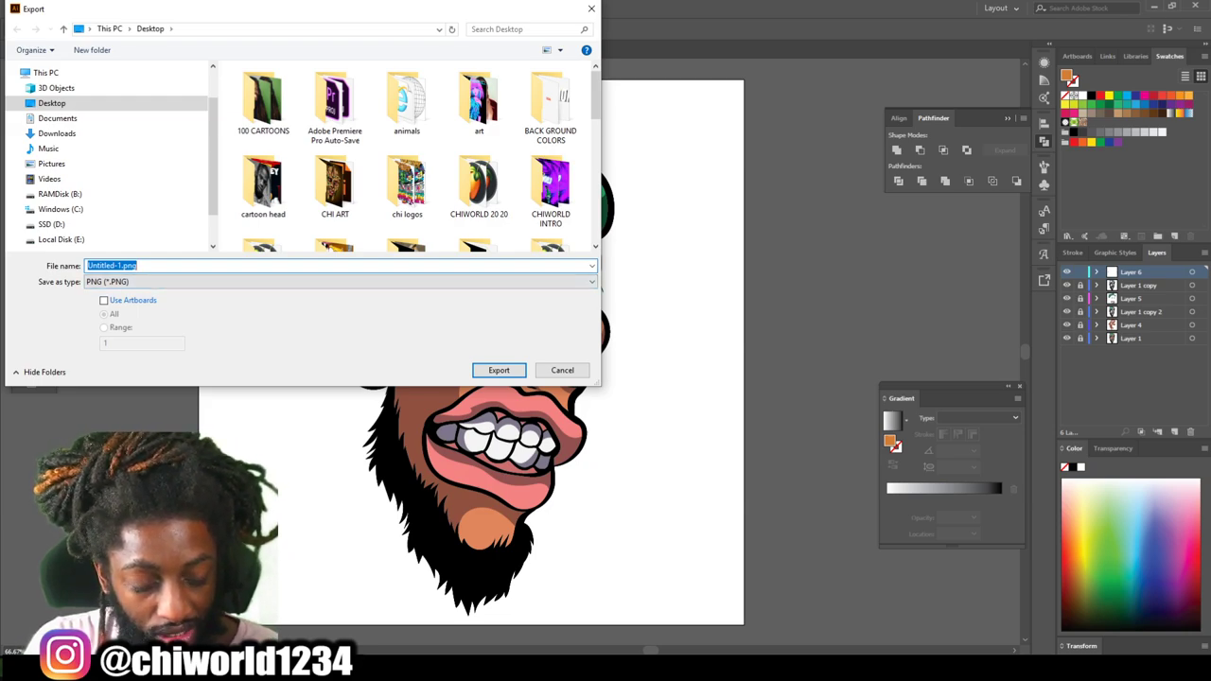
type("pop")
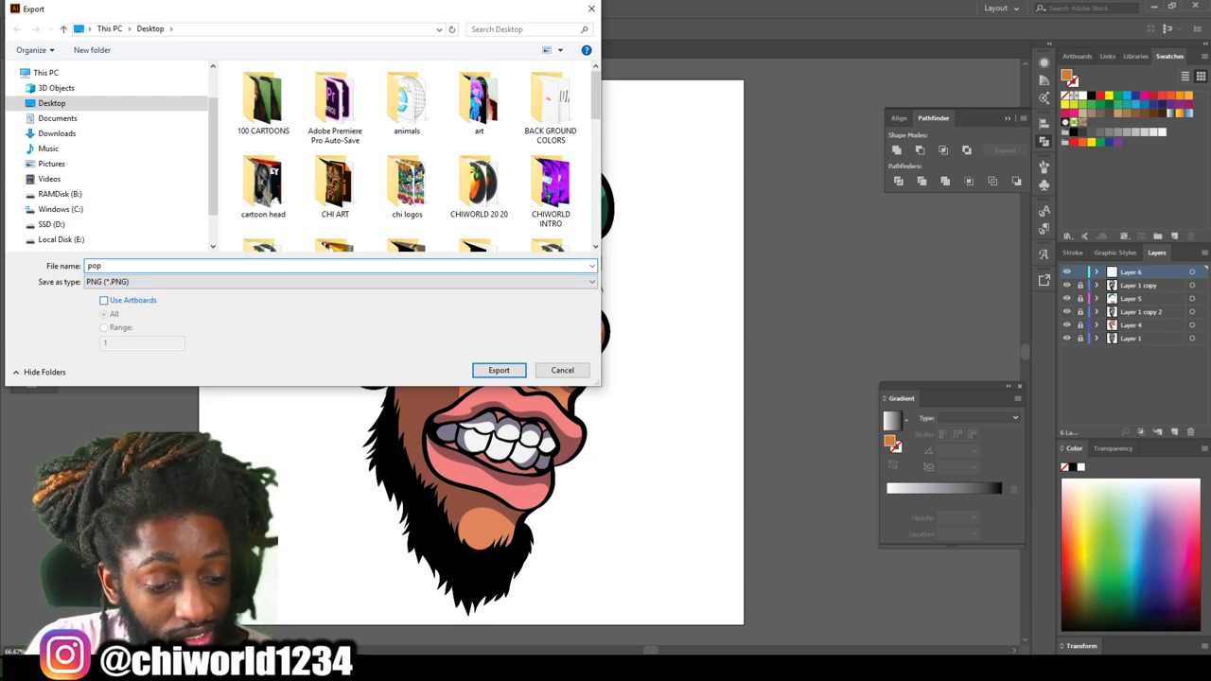
left_click(104, 300)
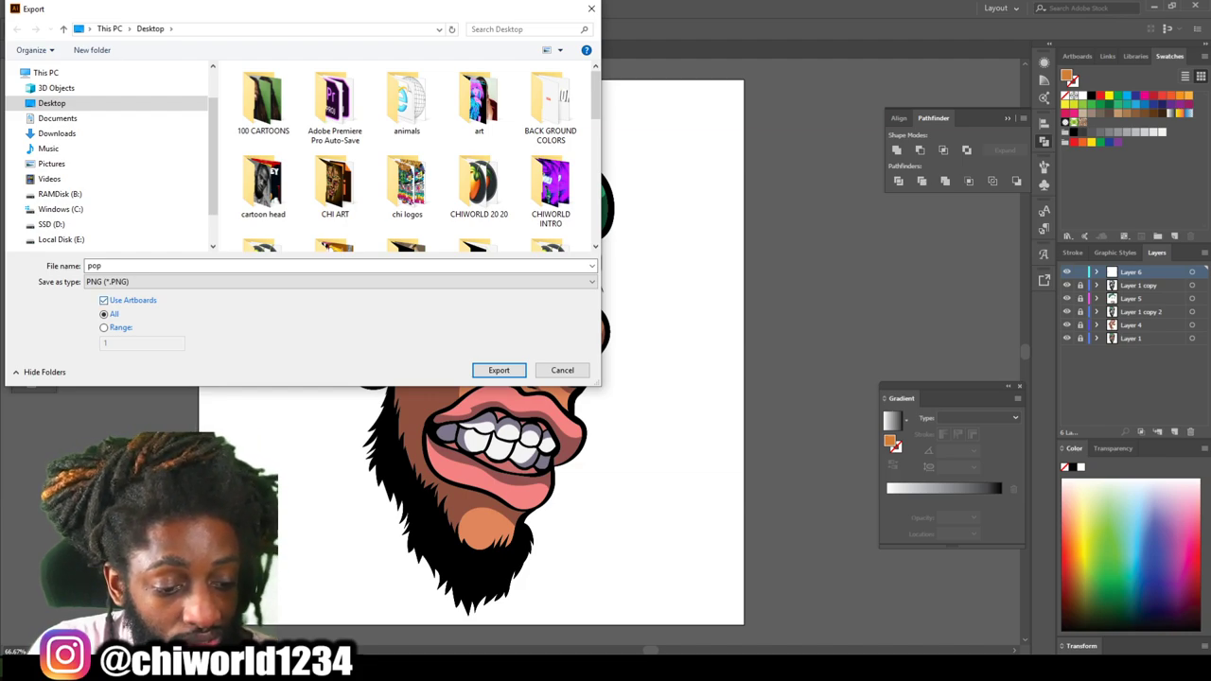
left_click(104, 300)
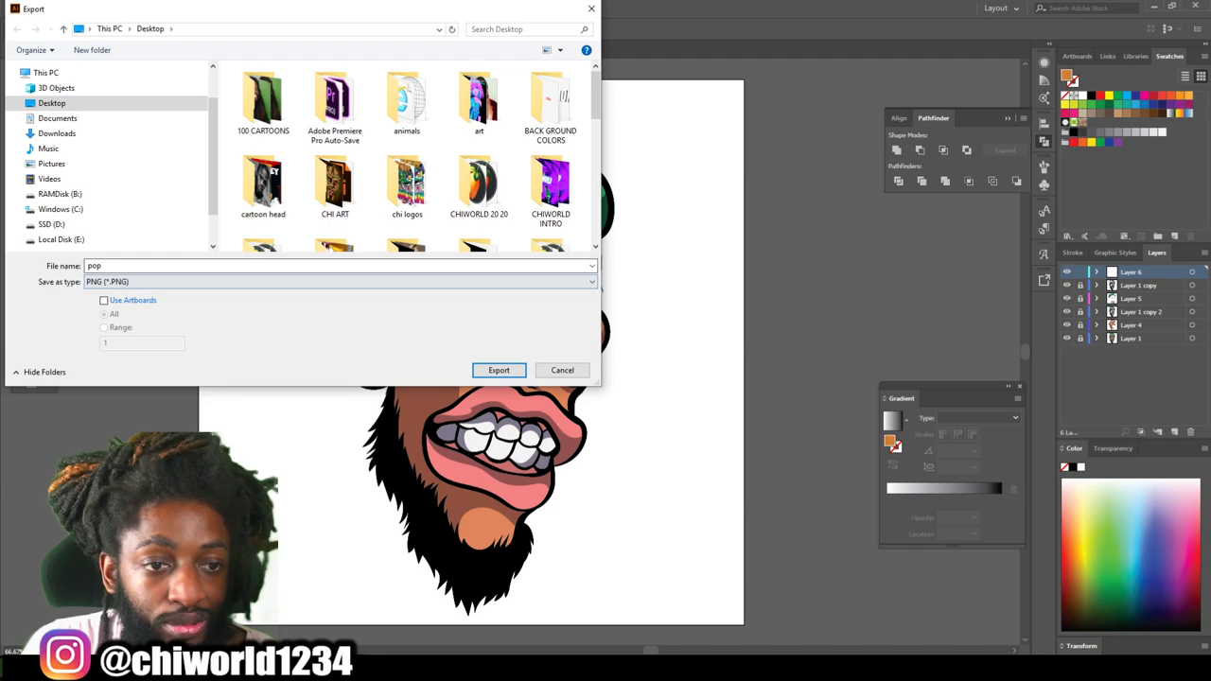
left_click(104, 299)
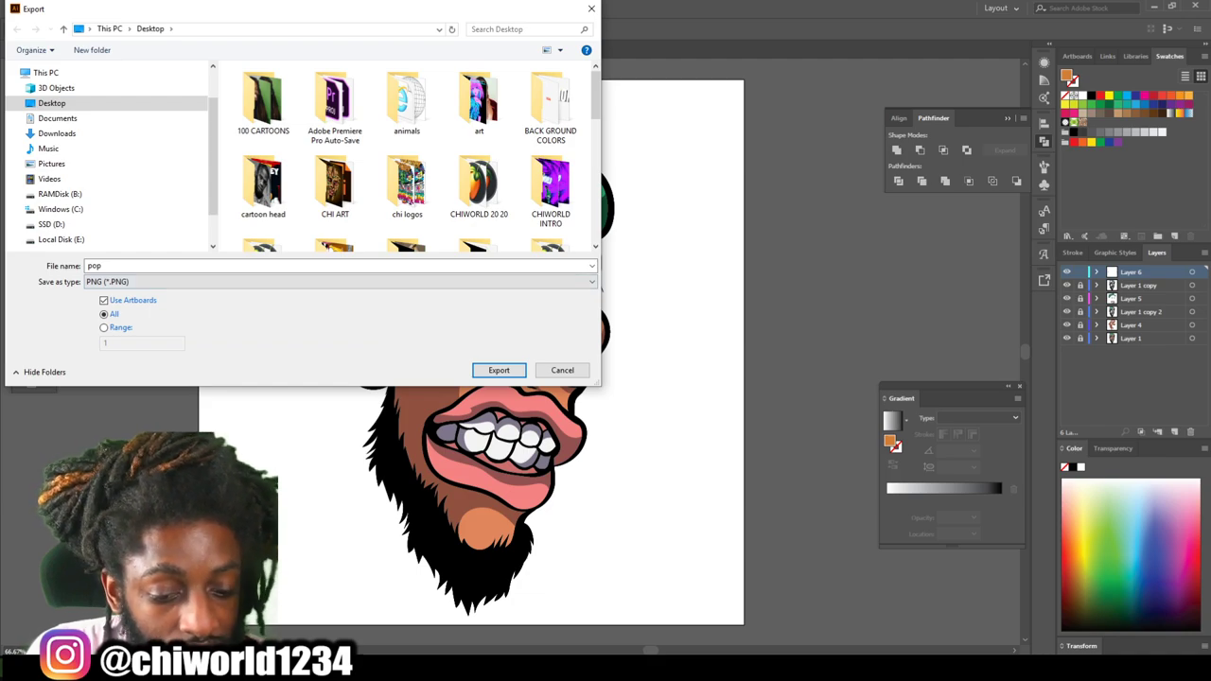
left_click(499, 369)
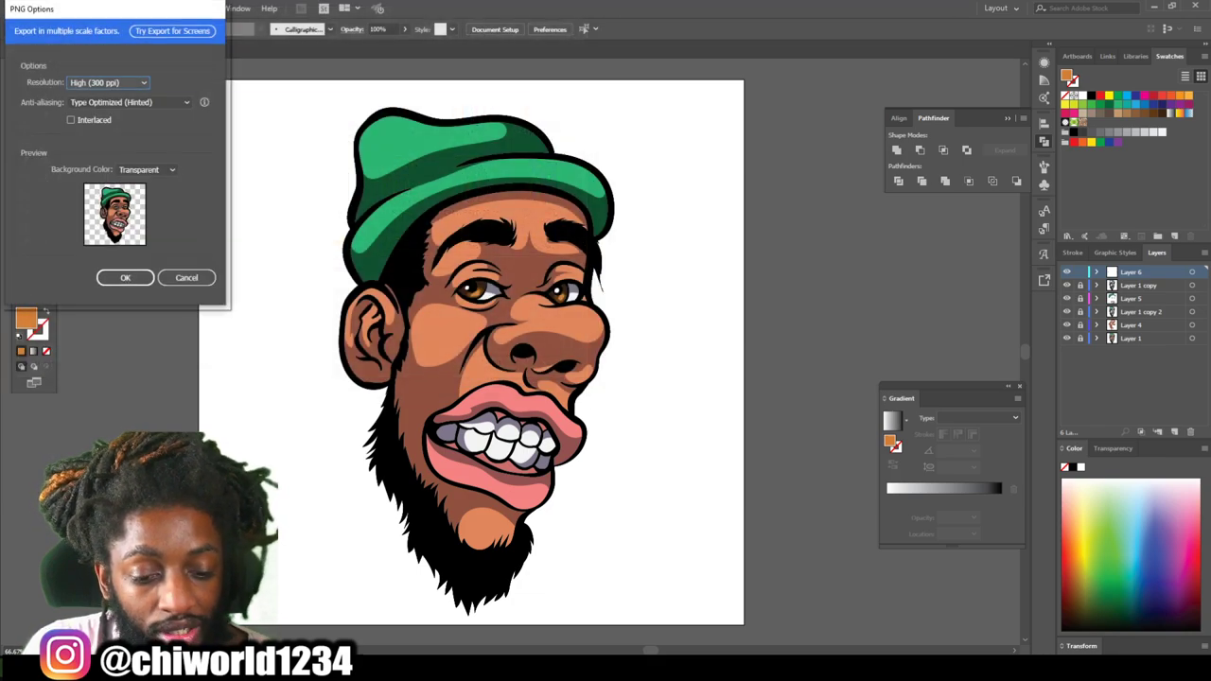
key("Return")
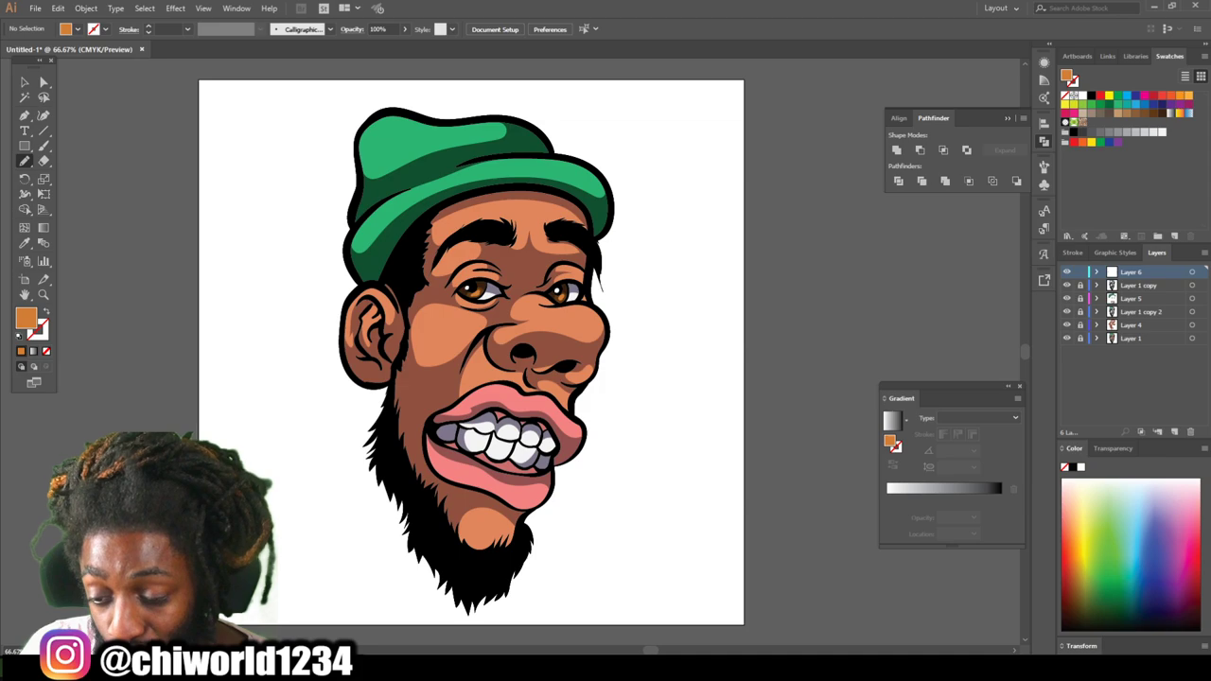
Add a layer beneath all the others and draw a yellow rectangle about 18.5 in square on it, covering the whole artboard.
left_click(1174, 432)
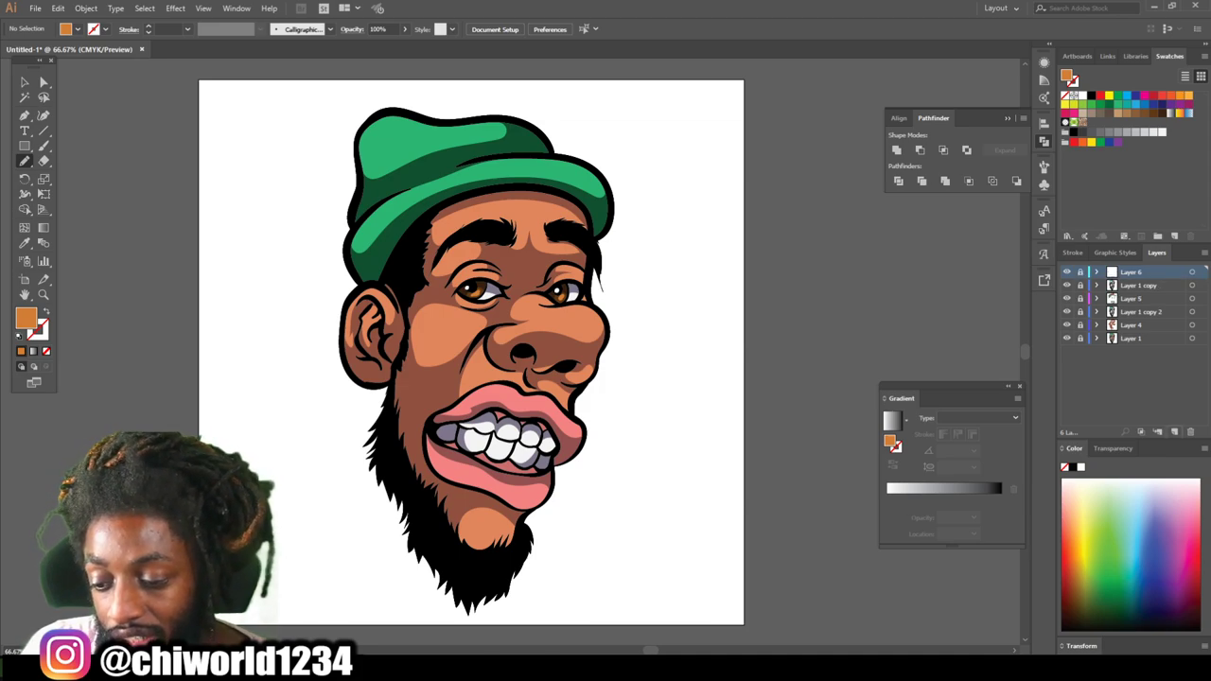
left_click_drag(1139, 273, 1140, 358)
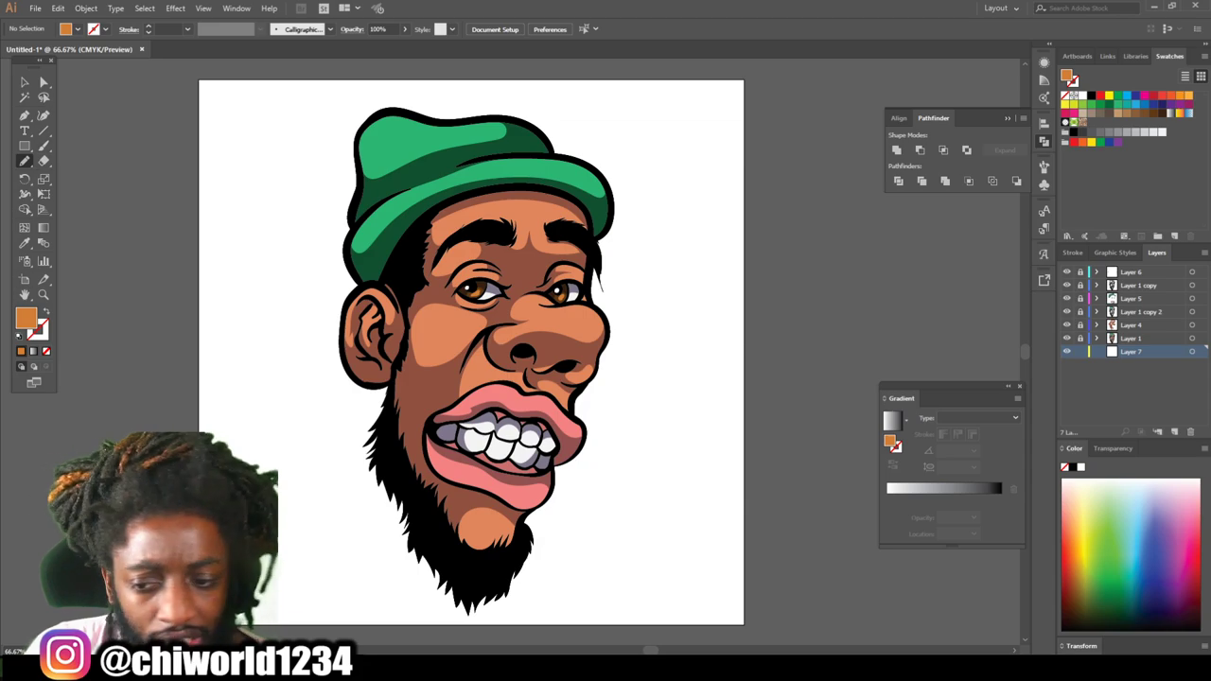
left_click(1108, 95)
left_click(25, 145)
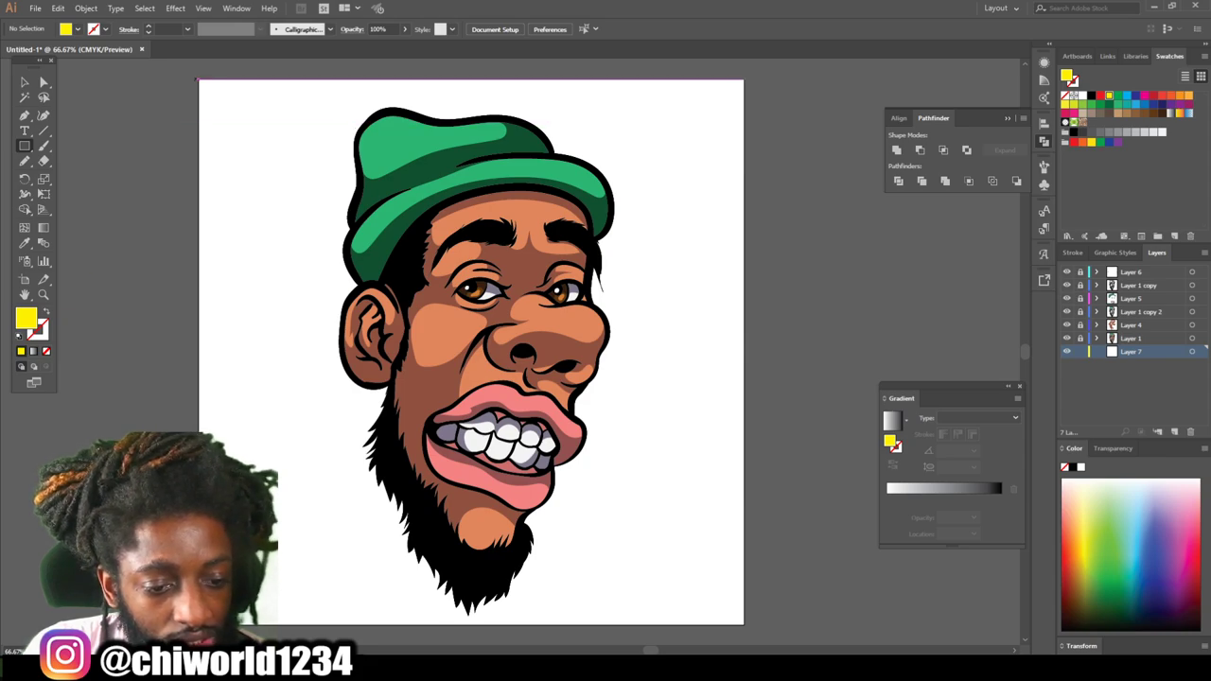
left_click_drag(195, 72, 757, 631)
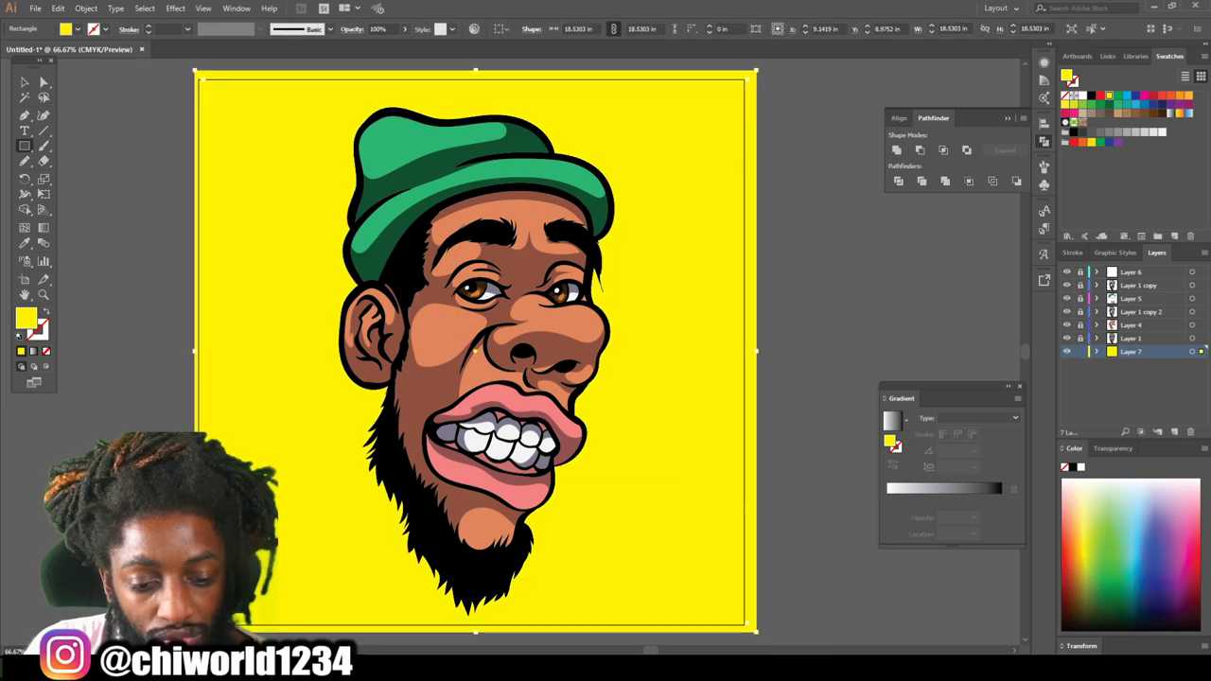
Export the yellow-background version as a PNG named "pop 2" using all artboards at High (300 ppi), and view the exported image in Photos.
left_click(35, 8)
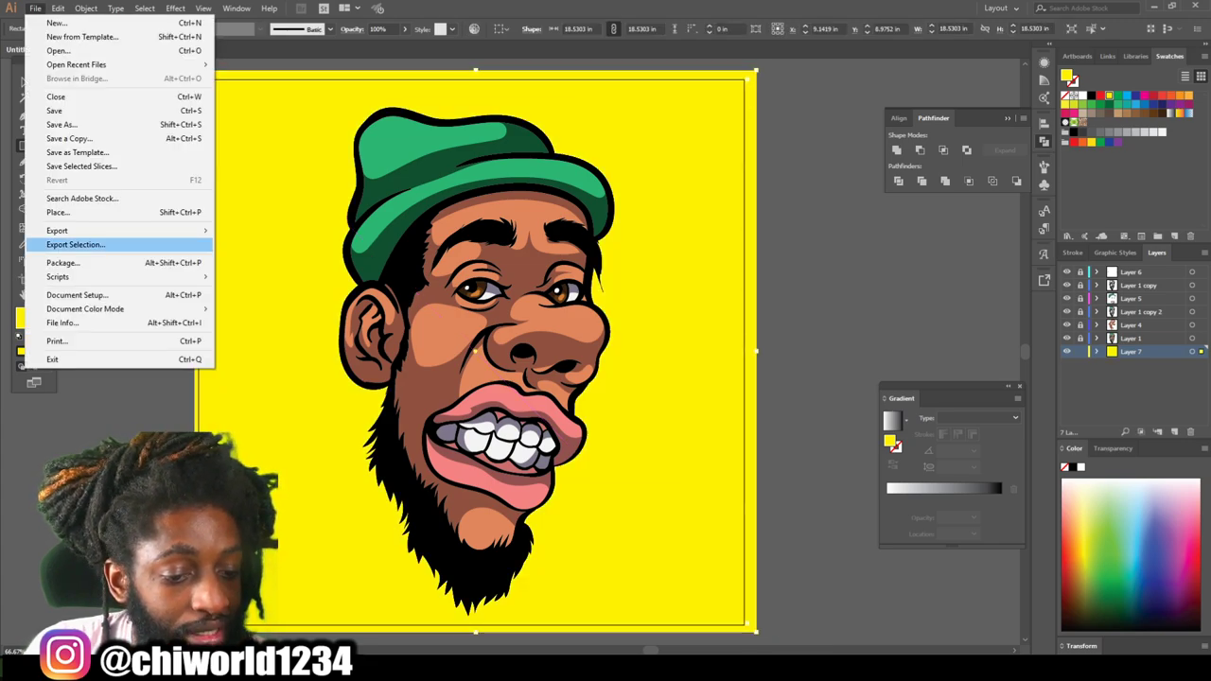
mouse_move(57, 229)
left_click(251, 244)
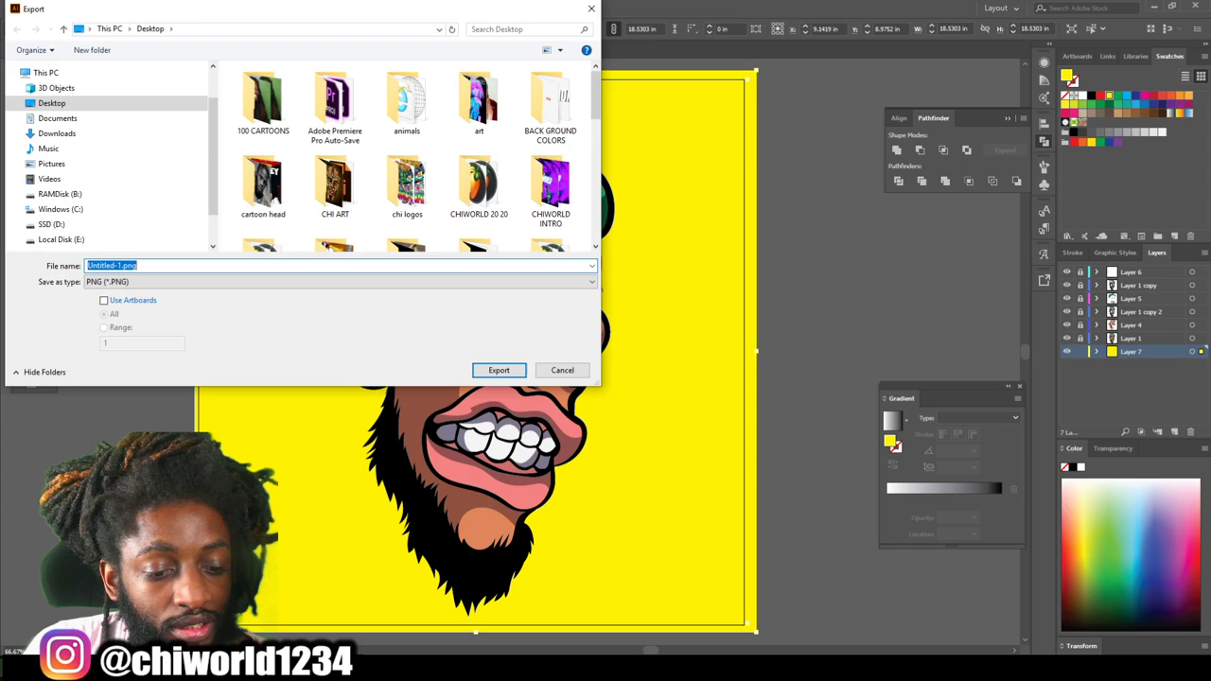
left_click(104, 300)
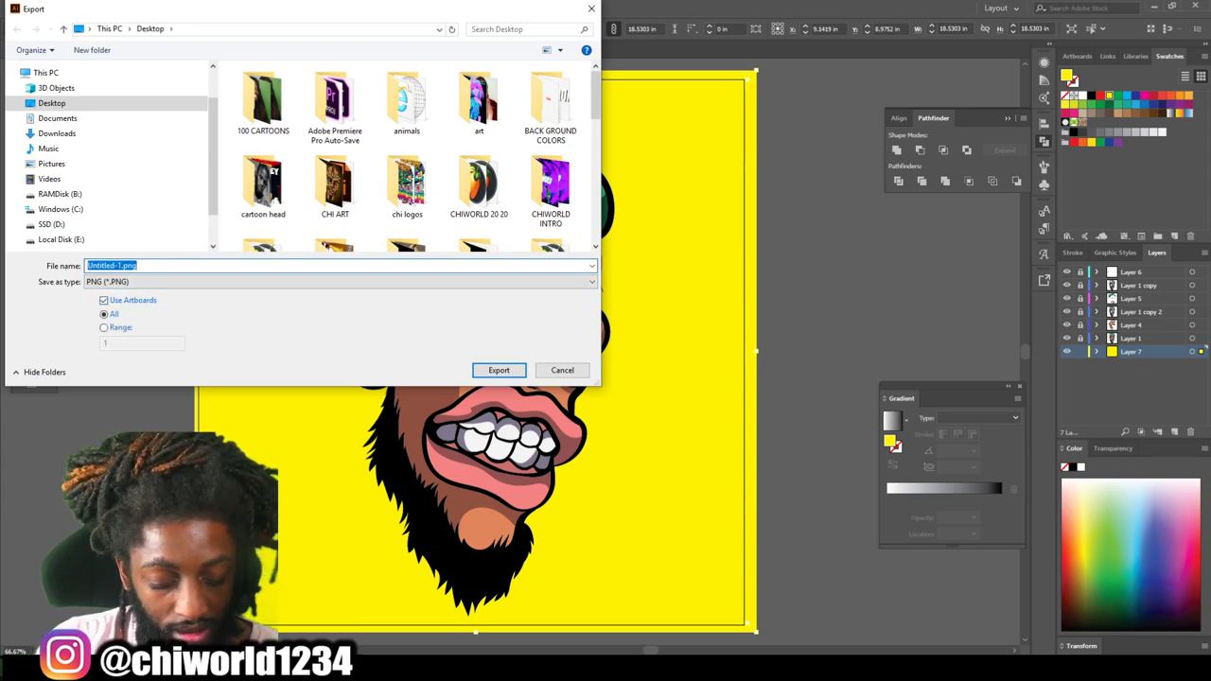
type("pop")
key("Escape")
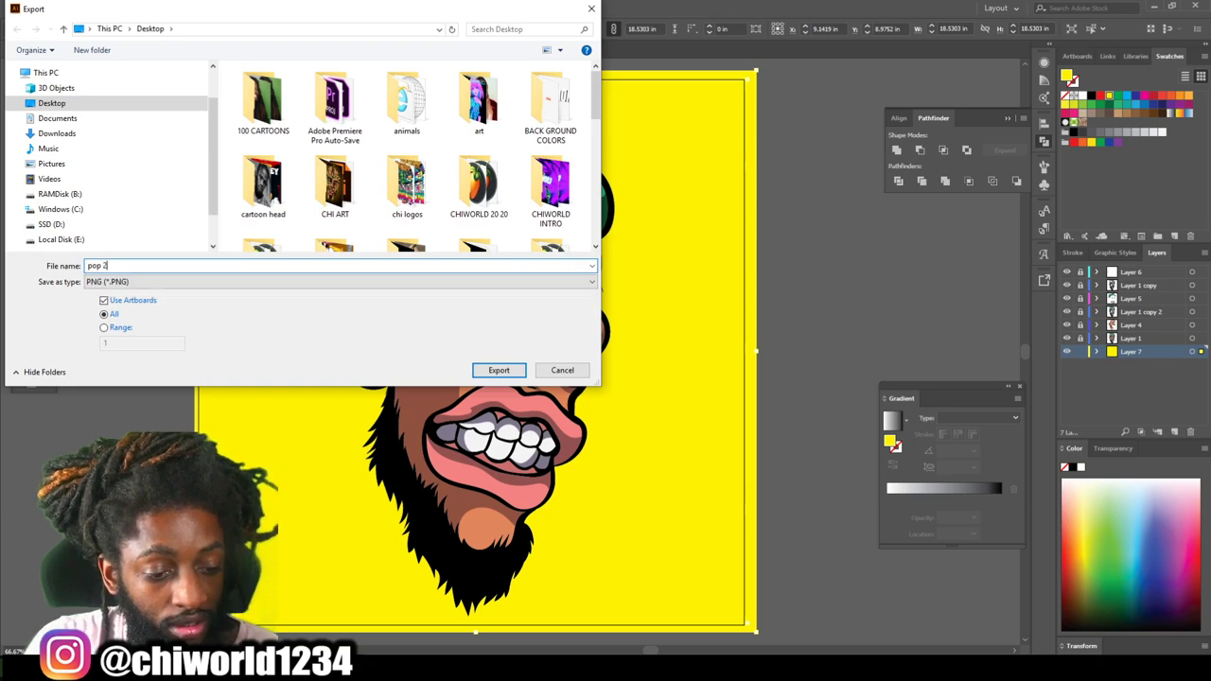
key("Return")
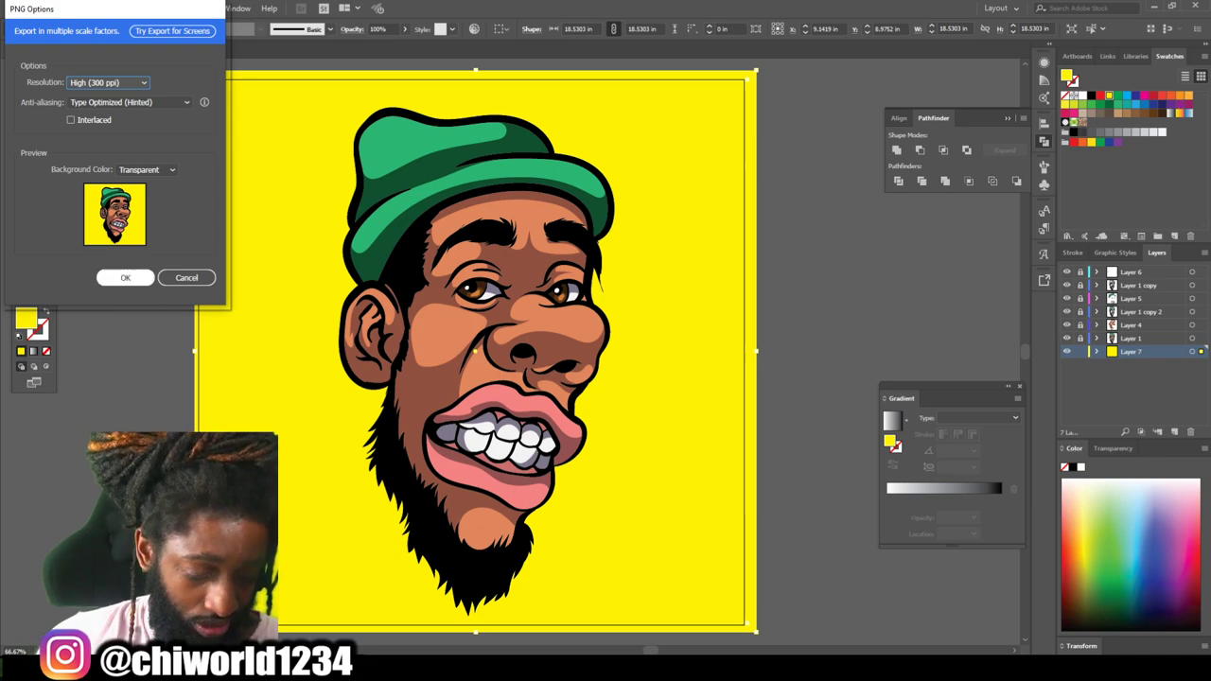
left_click(125, 277)
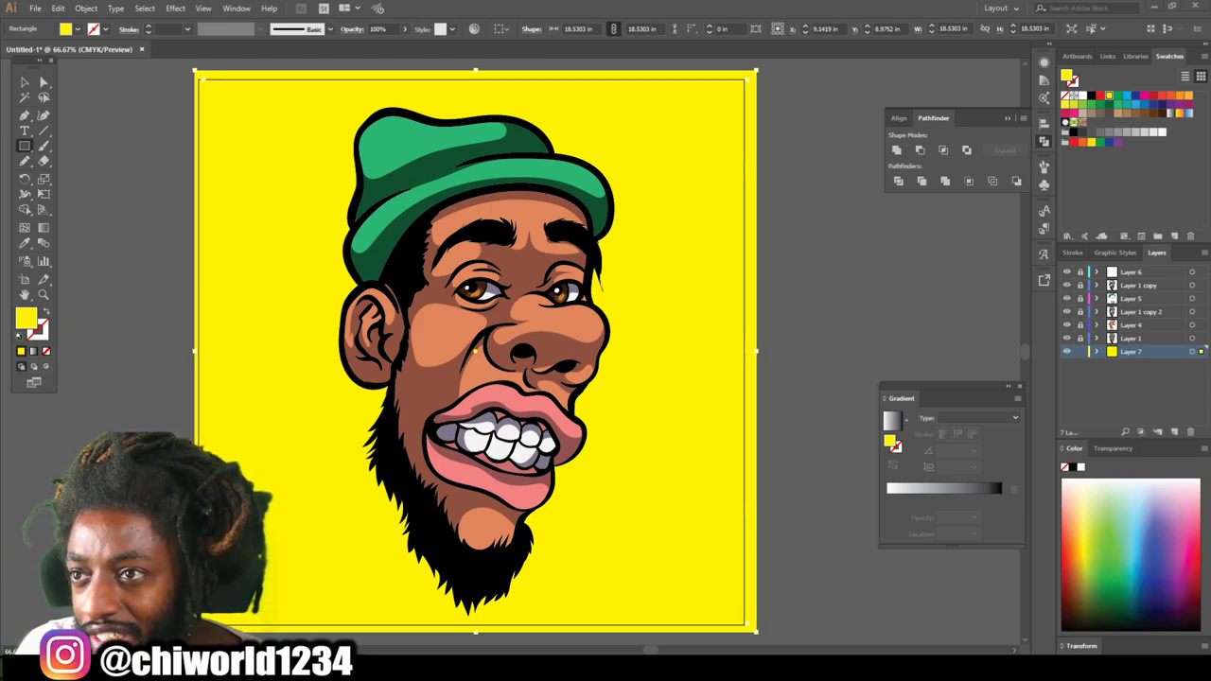
left_click_drag(593, 2, 538, 0)
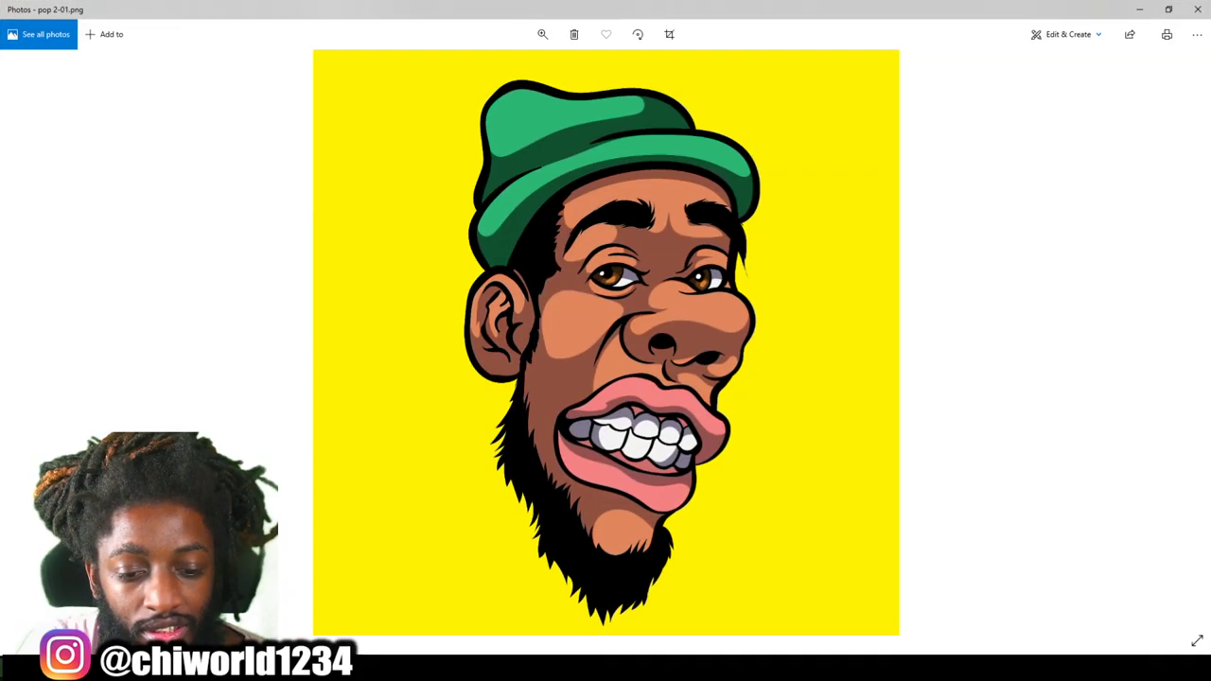